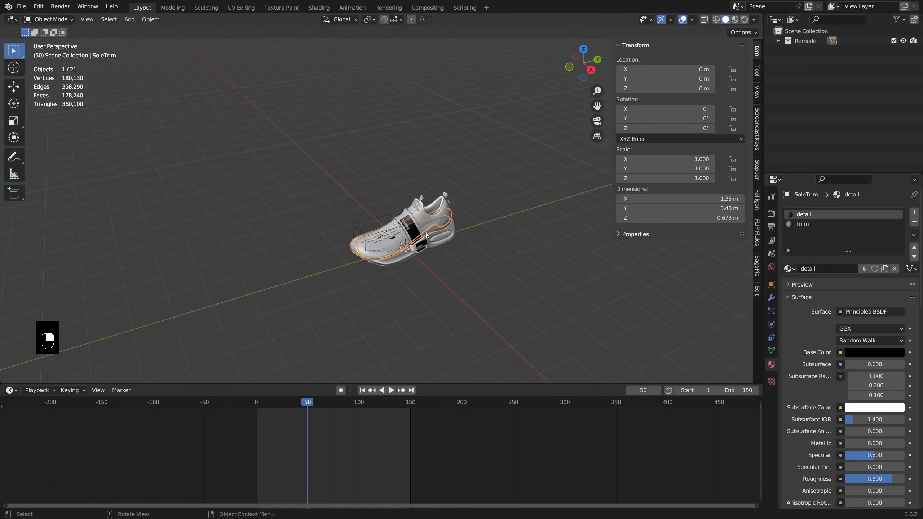
Save the shoe scene as a new version named shoe_boxmeup1d.blend.
{"action": "middle_click_drag", "start_coordinate": [427, 233], "coordinate": [407, 239]}
{"action": "scroll", "coordinate": [421, 218], "scroll_direction": "up", "scroll_amount": 4}
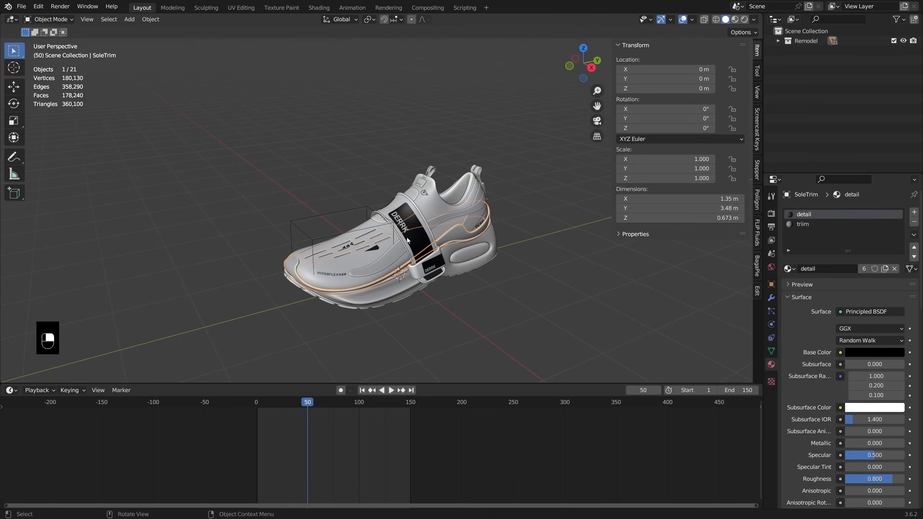
{"action": "left_click", "coordinate": [385, 249]}
{"action": "mouse_move", "coordinate": [418, 242]}
{"action": "middle_mouse_down"}
{"action": "mouse_move", "coordinate": [475, 216]}
{"action": "mouse_move", "coordinate": [515, 219]}
{"action": "mouse_move", "coordinate": [405, 237]}
{"action": "middle_mouse_up"}
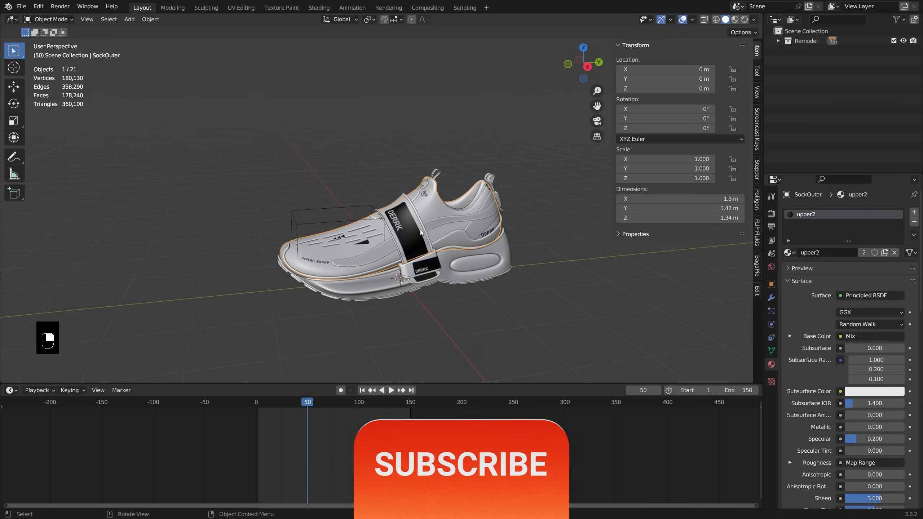
{"action": "middle_click_drag", "start_coordinate": [421, 233], "coordinate": [494, 223]}
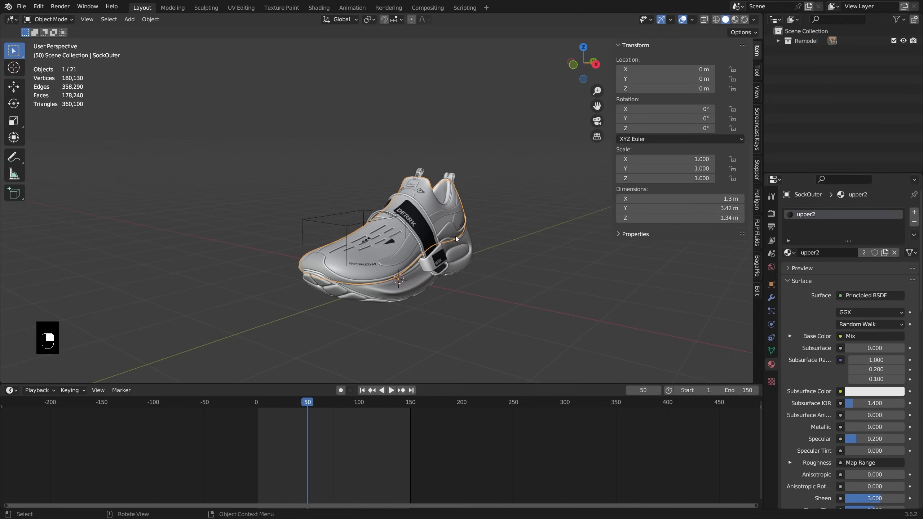
{"action": "key", "text": "ctrl+shift+s"}
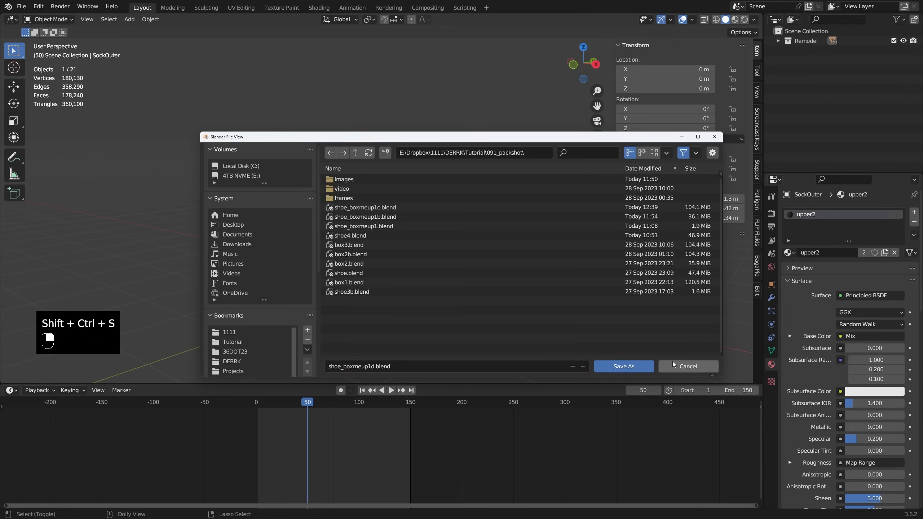
{"action": "left_click", "coordinate": [640, 366]}
Apply every modifier in the SockOuter object's stack, from Mirror and Solidify through the Boolean.
{"action": "middle_click_drag", "start_coordinate": [530, 292], "coordinate": [425, 223]}
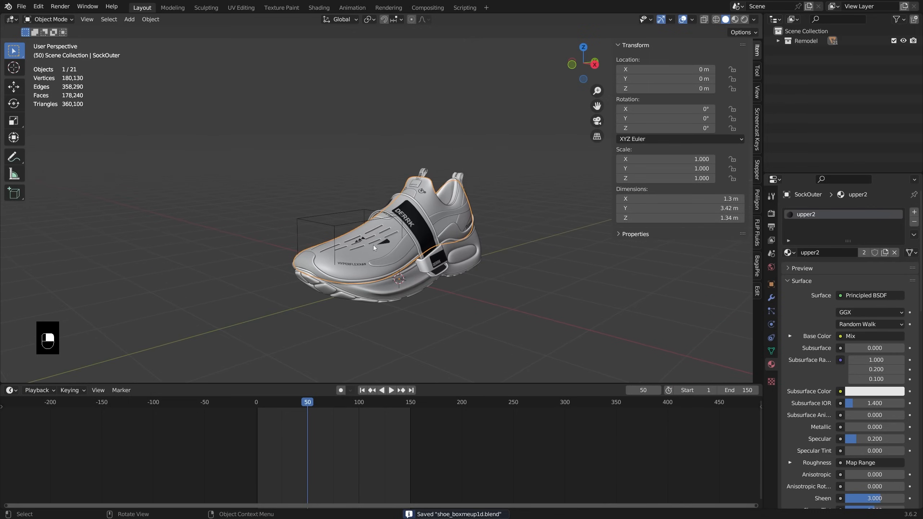
{"action": "left_click", "coordinate": [772, 298]}
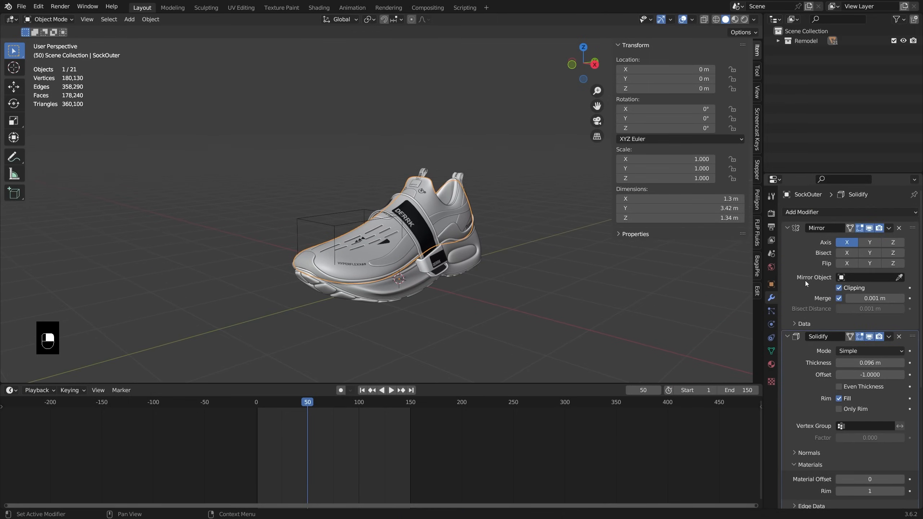
{"action": "middle_click_drag", "start_coordinate": [434, 284], "coordinate": [422, 250]}
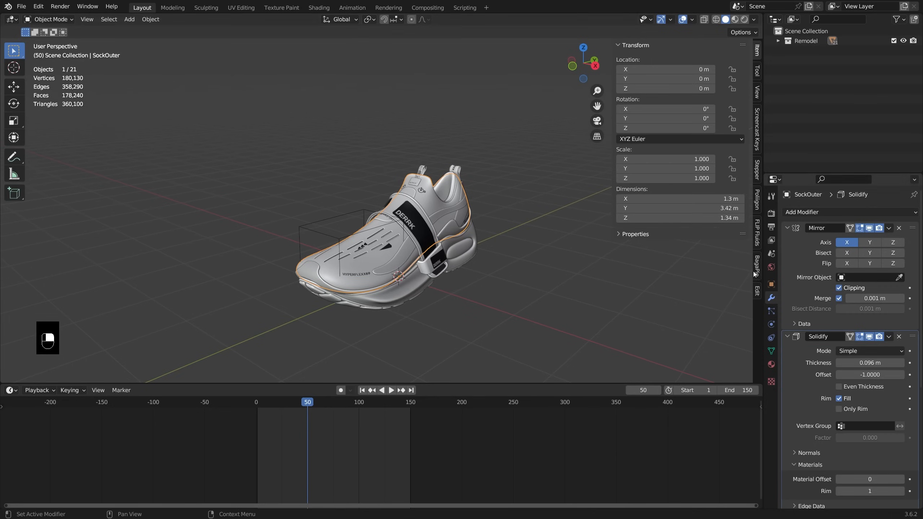
{"action": "left_click", "coordinate": [353, 210]}
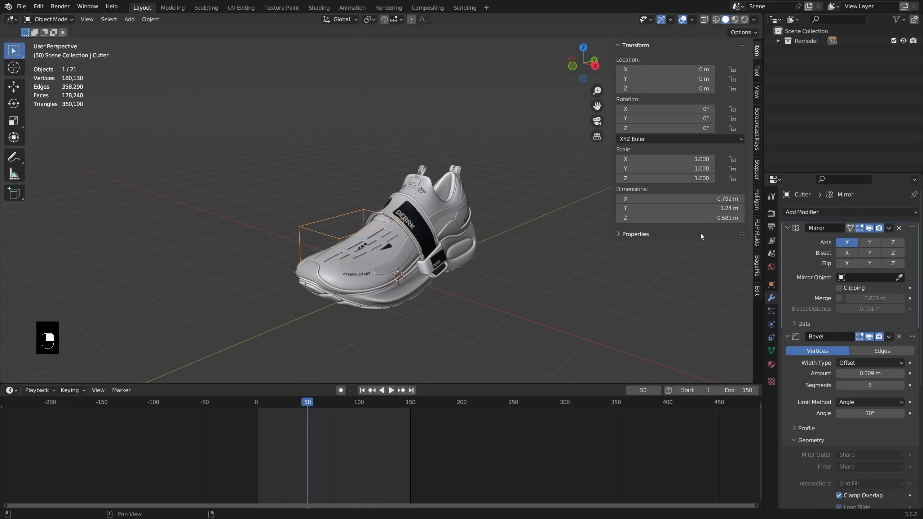
{"action": "left_click", "coordinate": [393, 254]}
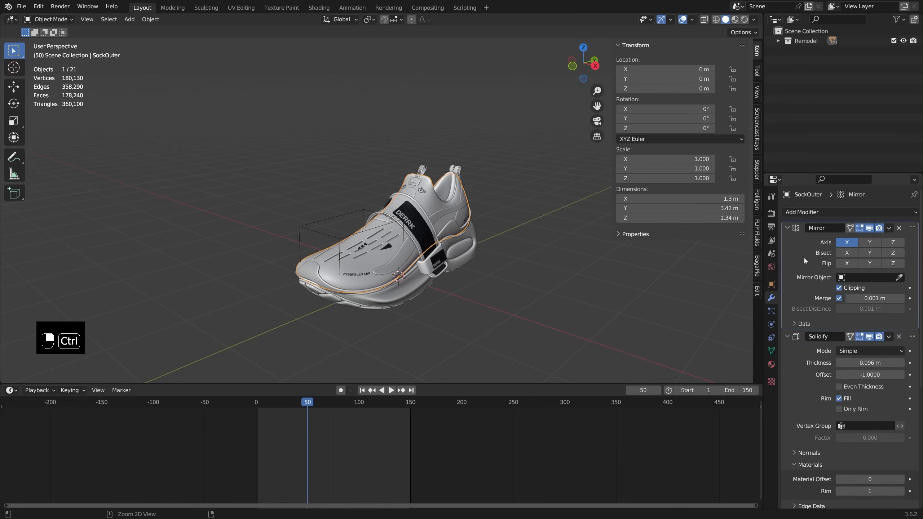
{"action": "key", "text": "ctrl+a"}
{"action": "key", "text": "ctrl+a"}
{"action": "key", "text": "ctrl+a"}
{"action": "key", "text": "ctrl+a"}
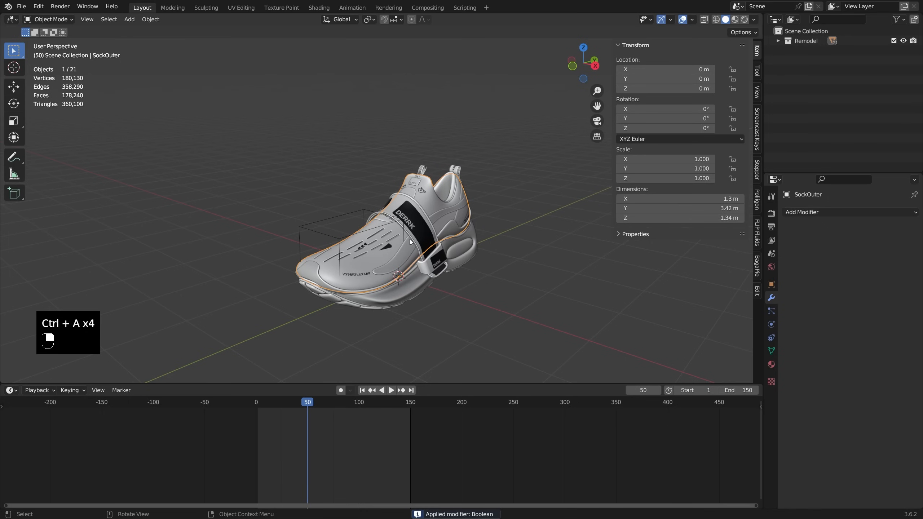
Delete the wireframe Cutter box around the front of the shoe.
{"action": "key", "text": "x"}
{"action": "middle_click_drag", "start_coordinate": [411, 239], "coordinate": [392, 244], "text": "shift"}
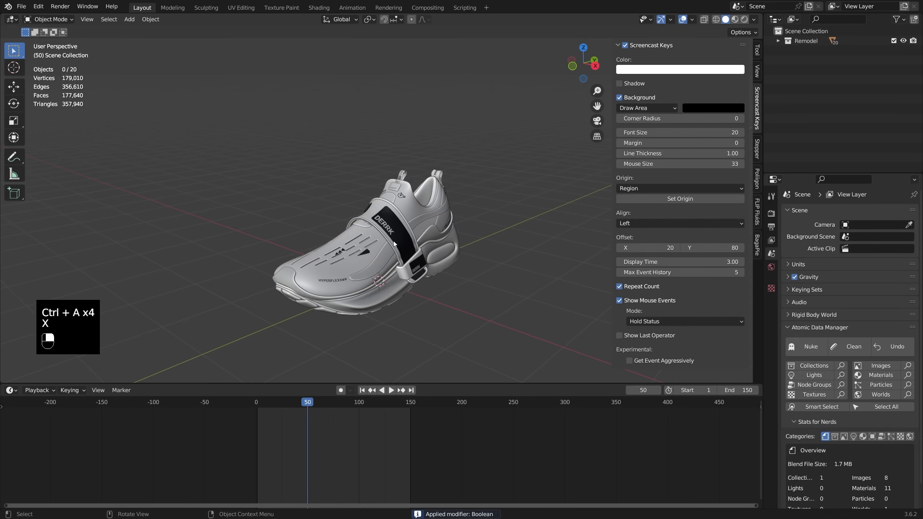
{"action": "left_click", "coordinate": [757, 54]}
Select all shoe parts with Bubble active and apply Visual Geometry to Mesh.
{"action": "key", "text": "a"}
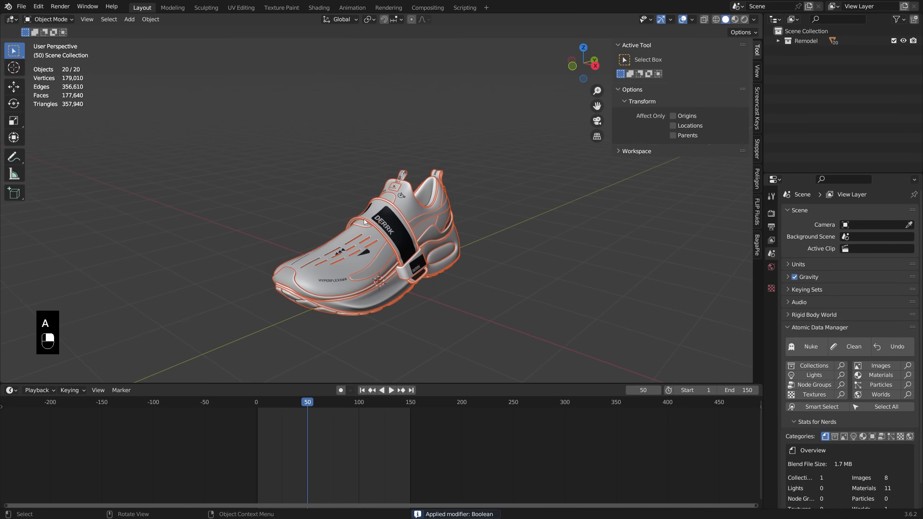
{"action": "middle_click_drag", "start_coordinate": [378, 242], "coordinate": [420, 244]}
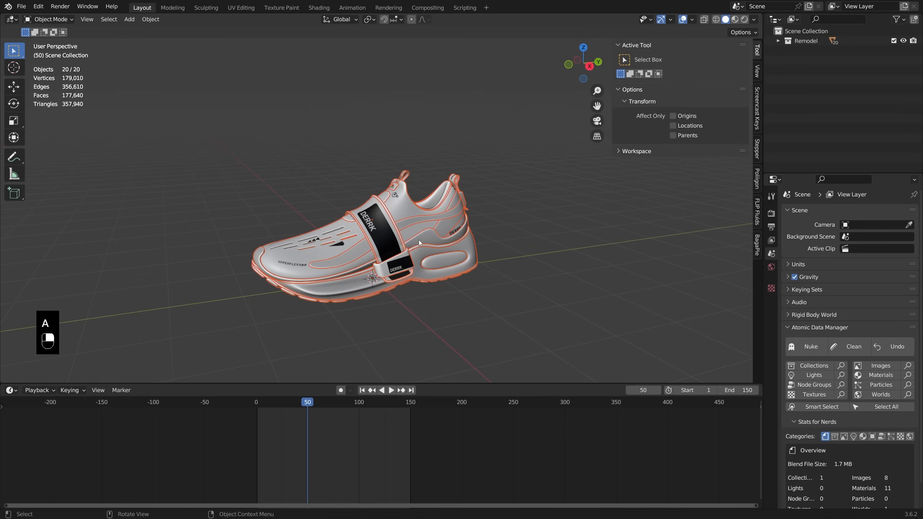
{"action": "left_click", "coordinate": [460, 262]}
{"action": "key", "text": "a"}
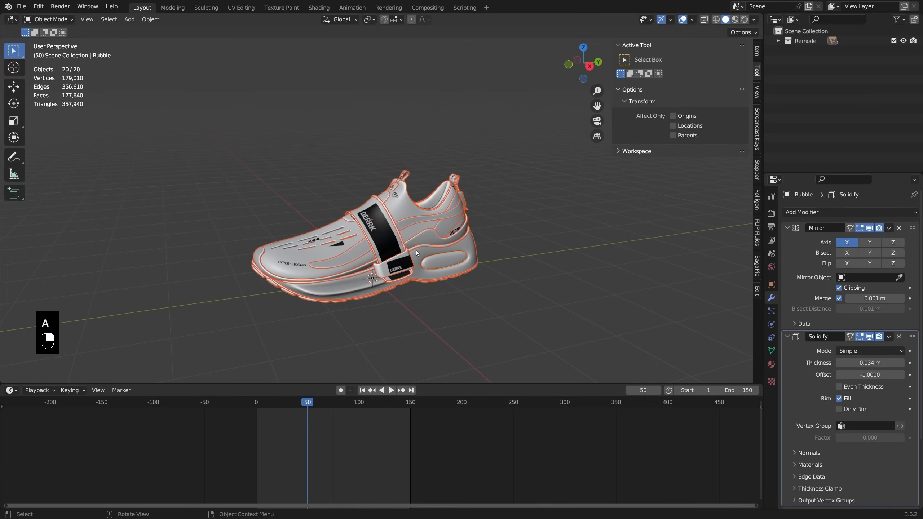
{"action": "key", "text": "ctrl+a"}
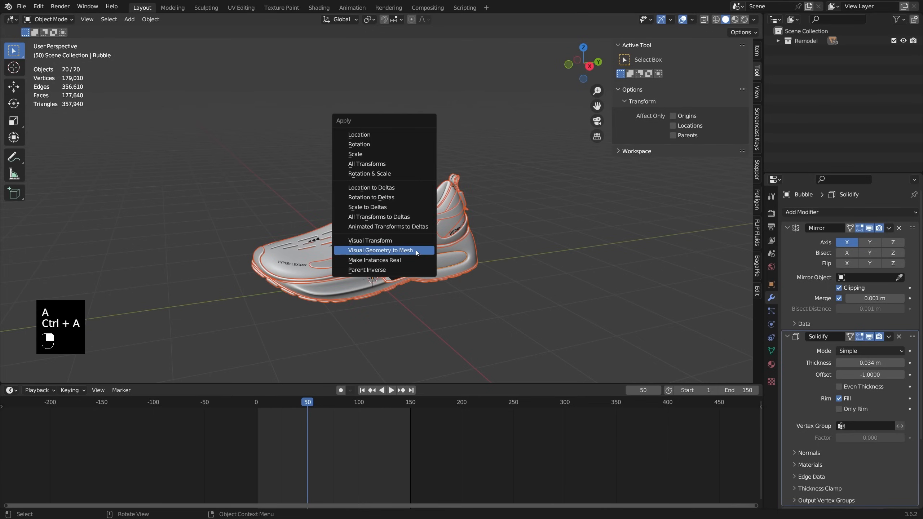
{"action": "left_click", "coordinate": [416, 250]}
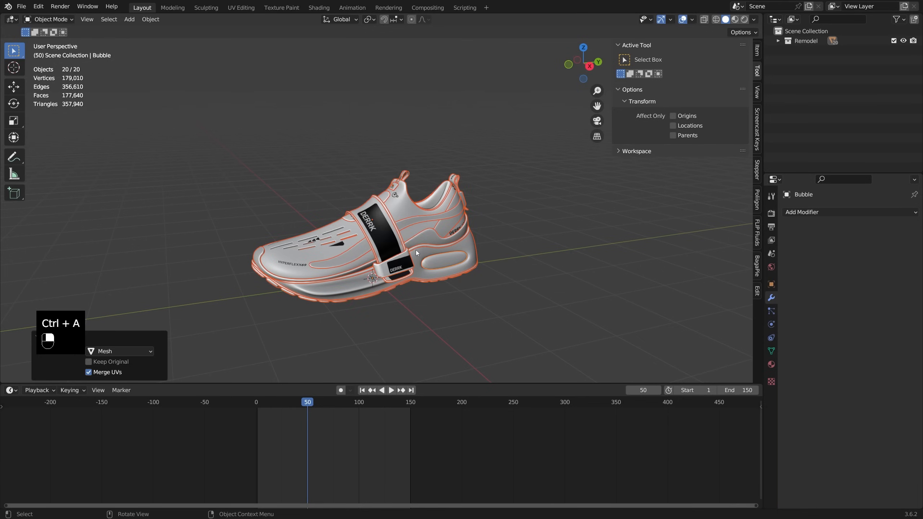
Examine the converted mesh of the heel bubble and the upper area of the shoe in Edit Mode.
{"action": "left_click", "coordinate": [362, 244]}
{"action": "left_click", "coordinate": [399, 257]}
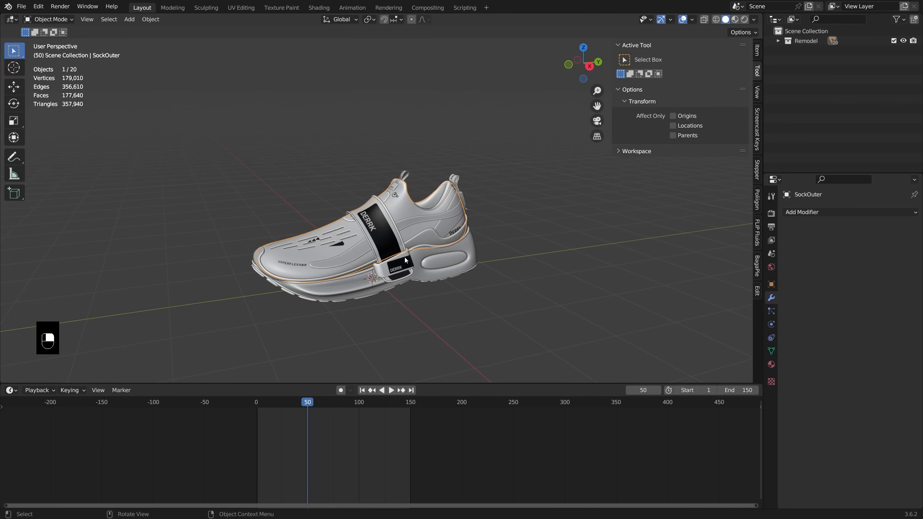
{"action": "left_click", "coordinate": [447, 267]}
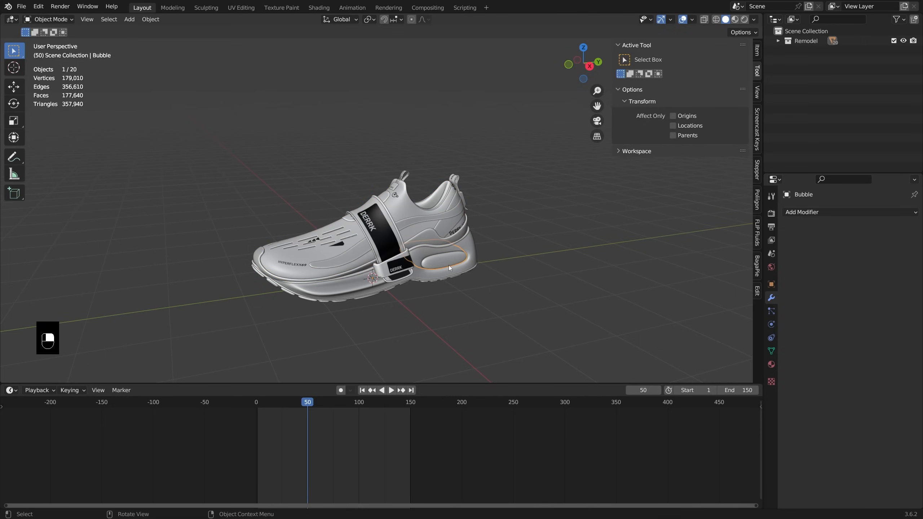
{"action": "key", "text": "Tab"}
{"action": "scroll", "coordinate": [454, 272], "scroll_direction": "up", "scroll_amount": 2}
{"action": "key", "text": "Tab"}
{"action": "left_click", "coordinate": [395, 227]}
{"action": "key", "text": "Tab"}
{"action": "key", "text": "Tab"}
{"action": "scroll", "coordinate": [392, 217], "scroll_direction": "down", "scroll_amount": 3}
Join all shoe parts into a single object with SockOuter as the active object.
{"action": "left_click", "coordinate": [392, 218]}
{"action": "key", "text": "a"}
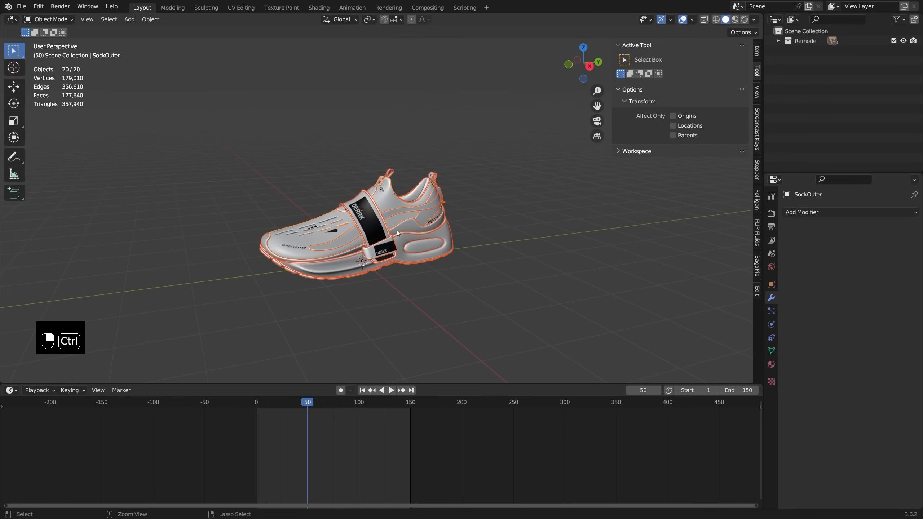
{"action": "key", "text": "ctrl+j"}
{"action": "middle_click_drag", "start_coordinate": [408, 231], "coordinate": [421, 246], "text": "shift"}
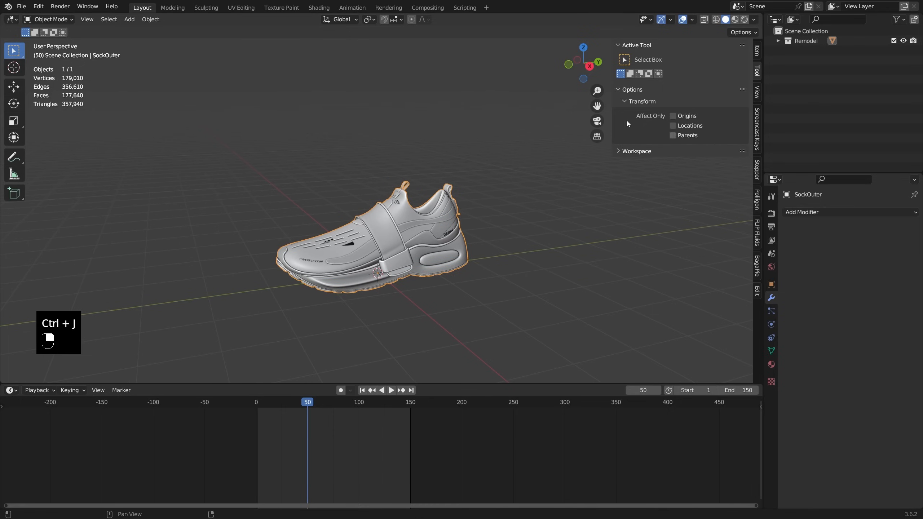
Delete the Remodel collection while keeping its object, and rename the joined shoe as shoe1.
{"action": "left_click", "coordinate": [779, 41]}
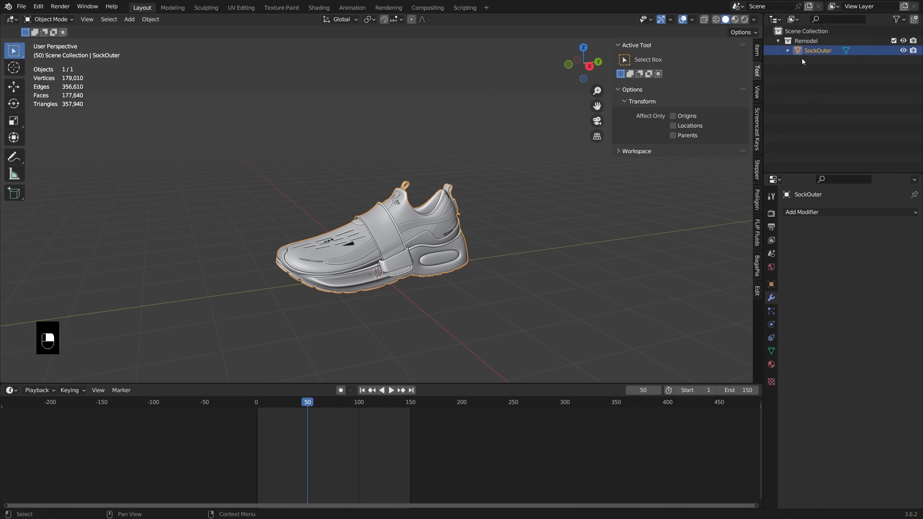
{"action": "key", "text": "x"}
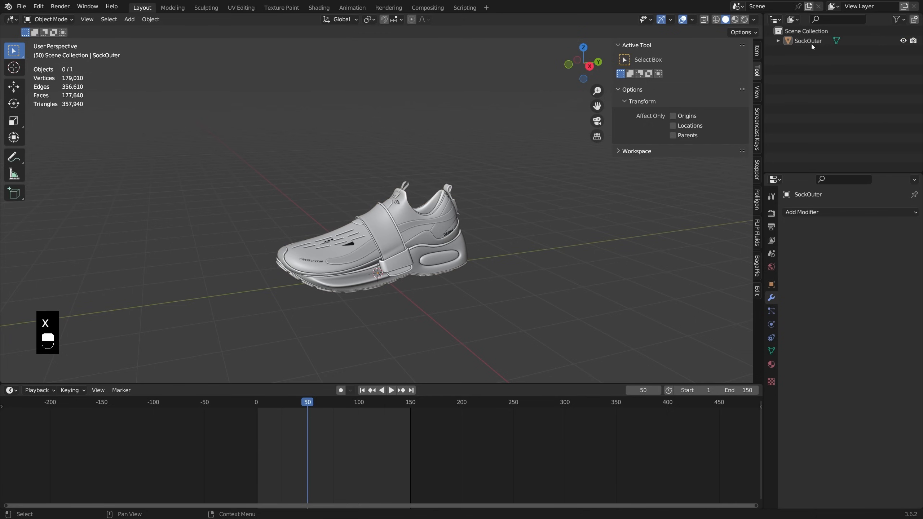
{"action": "left_click", "coordinate": [812, 41]}
{"action": "double_click", "coordinate": [812, 40]}
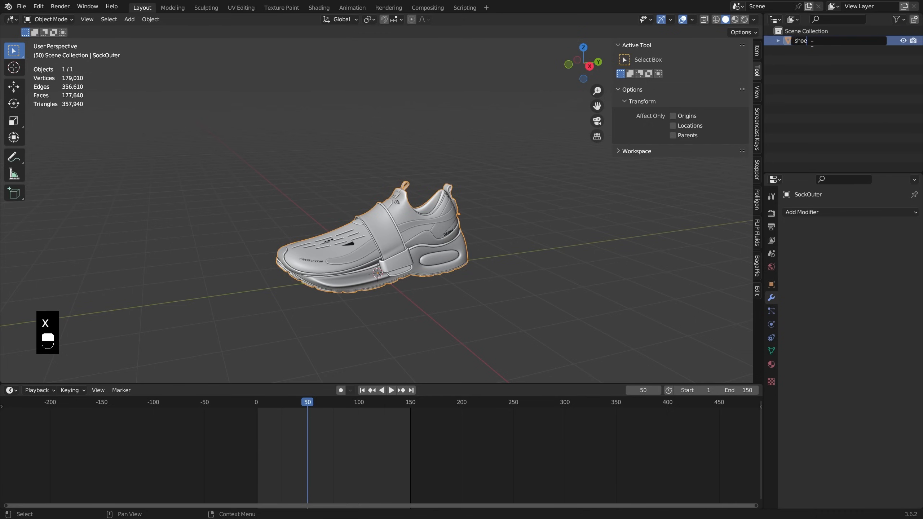
Rotate shoe1 by -90° about the global Z axis.
{"action": "middle_click_drag", "start_coordinate": [447, 164], "coordinate": [511, 185]}
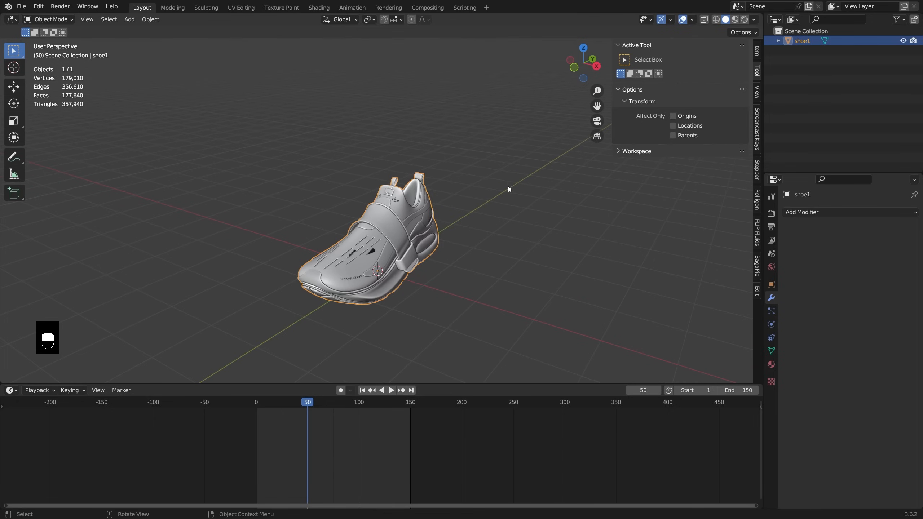
{"action": "key", "text": "r"}
{"action": "key", "text": "z"}
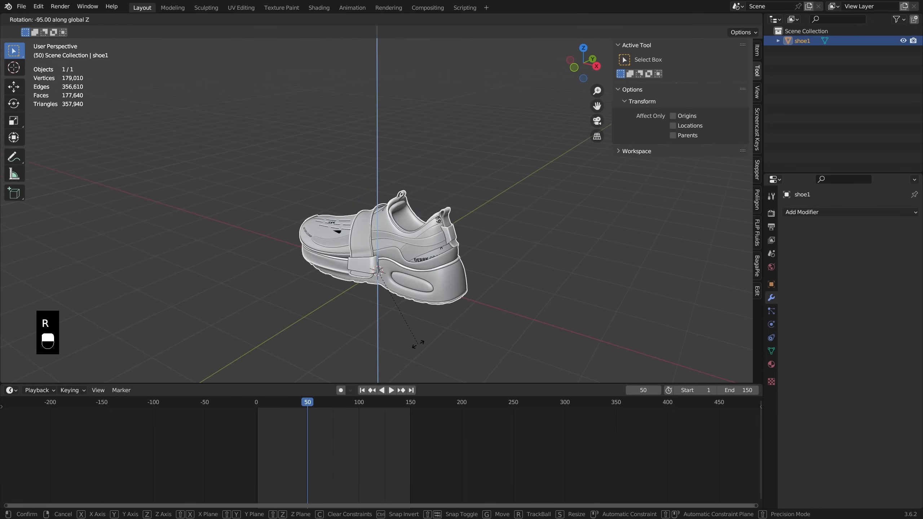
{"action": "key", "text": "ctrl"}
{"action": "left_click", "coordinate": [433, 316]}
{"action": "middle_click_drag", "start_coordinate": [433, 315], "coordinate": [451, 286]}
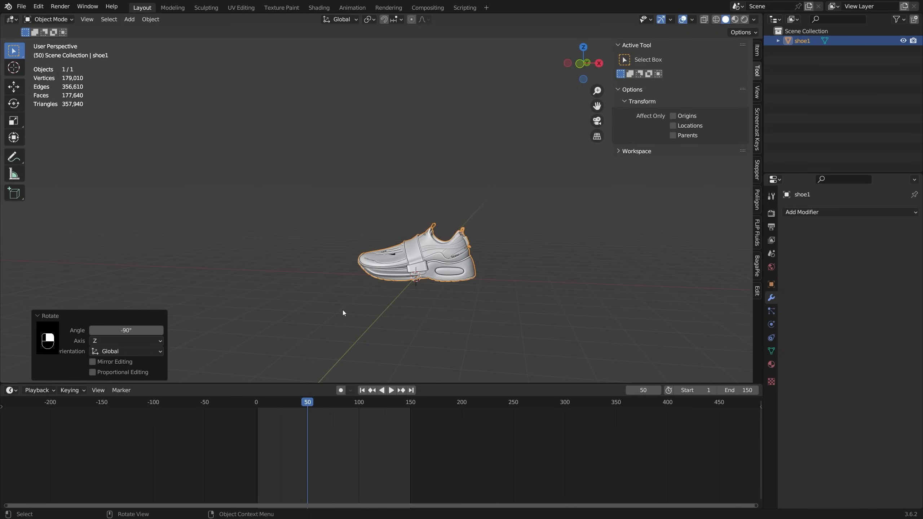
Set the shoe's origin to its Center of Mass (Volume).
{"action": "middle_click_drag", "start_coordinate": [405, 266], "coordinate": [393, 268]}
{"action": "right_click", "coordinate": [464, 247]}
{"action": "mouse_move", "coordinate": [466, 293]}
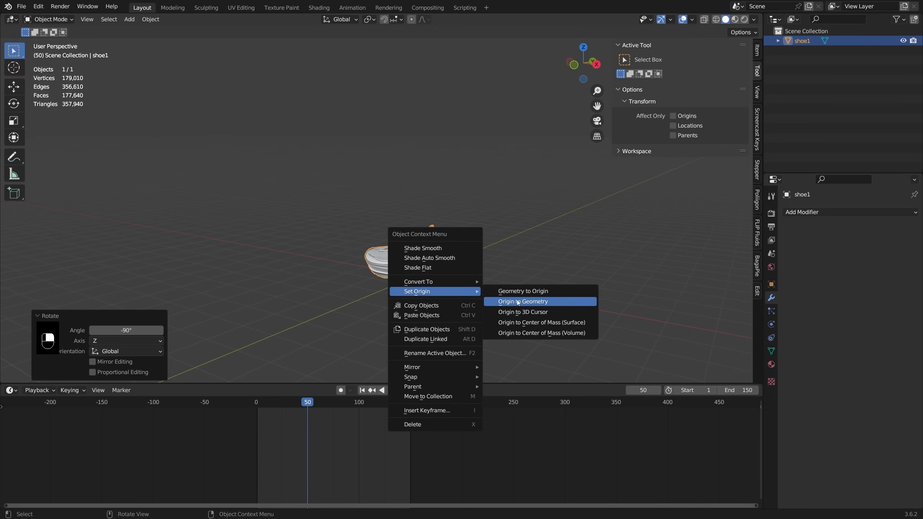
{"action": "left_click", "coordinate": [551, 334]}
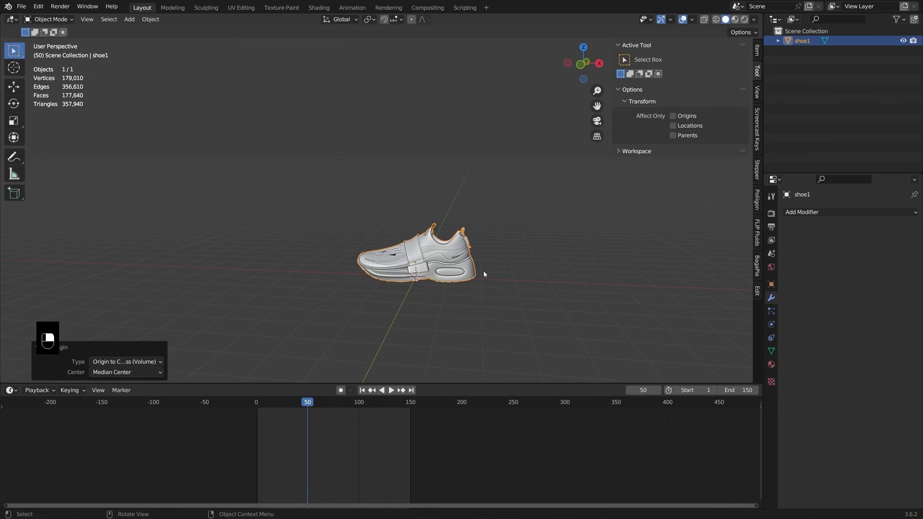
{"action": "key", "text": "r"}
{"action": "key", "text": "r"}
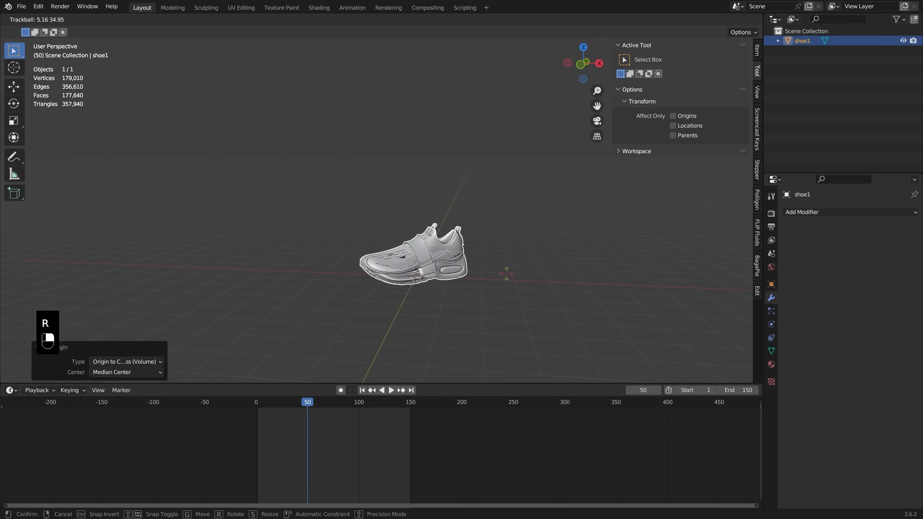
{"action": "left_click", "coordinate": [457, 289]}
Clear the shoe's location so that it sits at the world origin.
{"action": "middle_click_drag", "start_coordinate": [457, 289], "coordinate": [506, 258]}
{"action": "key", "text": "alt"}
{"action": "key", "text": "alt+g"}
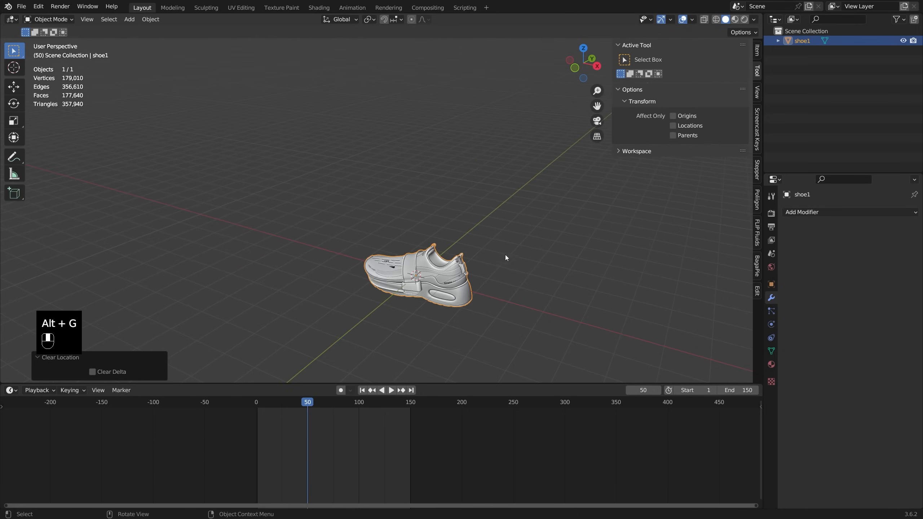
Rotate the shoe by -90° about the global X axis so that it lies on its side.
{"action": "key", "text": "r"}
{"action": "key", "text": "x"}
{"action": "key", "text": "ctrl"}
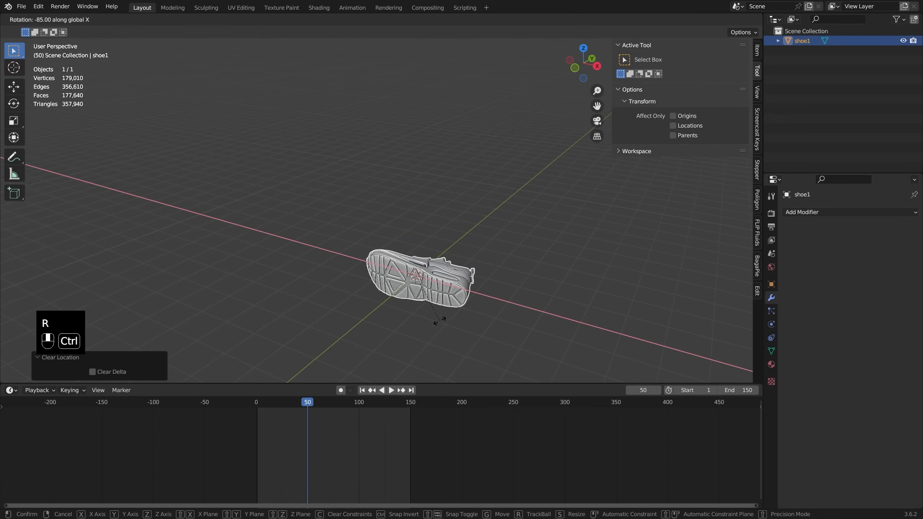
{"action": "left_click", "coordinate": [433, 316]}
Add a plane mesh at the world origin and scale it by 2.354 in Edit Mode to extend beyond the shoe.
{"action": "middle_click_drag", "start_coordinate": [439, 307], "coordinate": [534, 293]}
{"action": "middle_click_drag", "start_coordinate": [472, 305], "coordinate": [473, 299]}
{"action": "middle_click_drag", "start_coordinate": [476, 297], "coordinate": [495, 260], "text": "shift"}
{"action": "key", "text": "shift"}
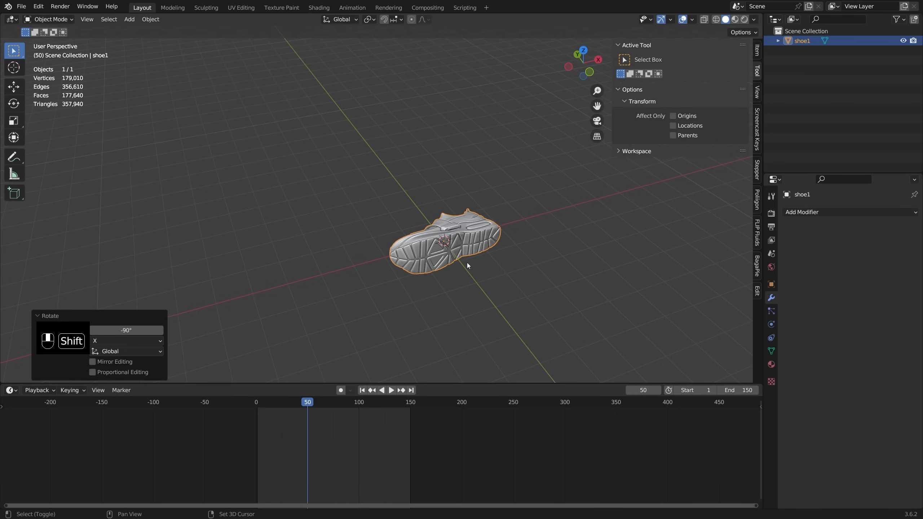
{"action": "key", "text": "shift+a"}
{"action": "mouse_move", "coordinate": [461, 143]}
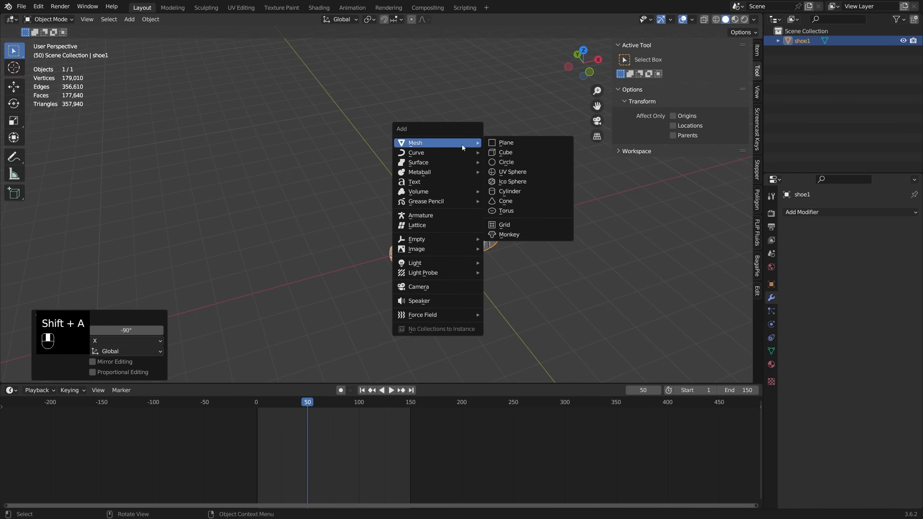
{"action": "left_click", "coordinate": [501, 143]}
{"action": "key", "text": "Tab"}
{"action": "key", "text": "s"}
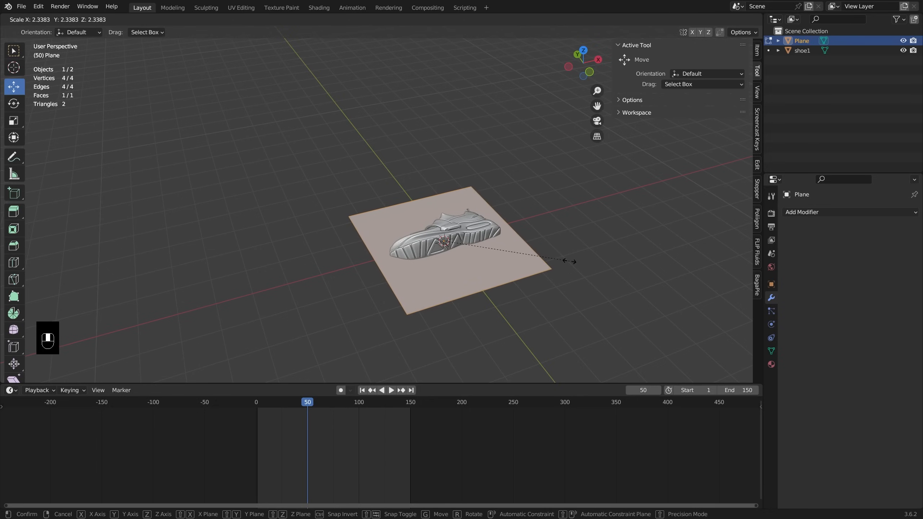
{"action": "left_click", "coordinate": [570, 262]}
Subdivide the plane six times in Edit Mode to form a dense grid, and return to Object Mode.
{"action": "right_click", "coordinate": [538, 250]}
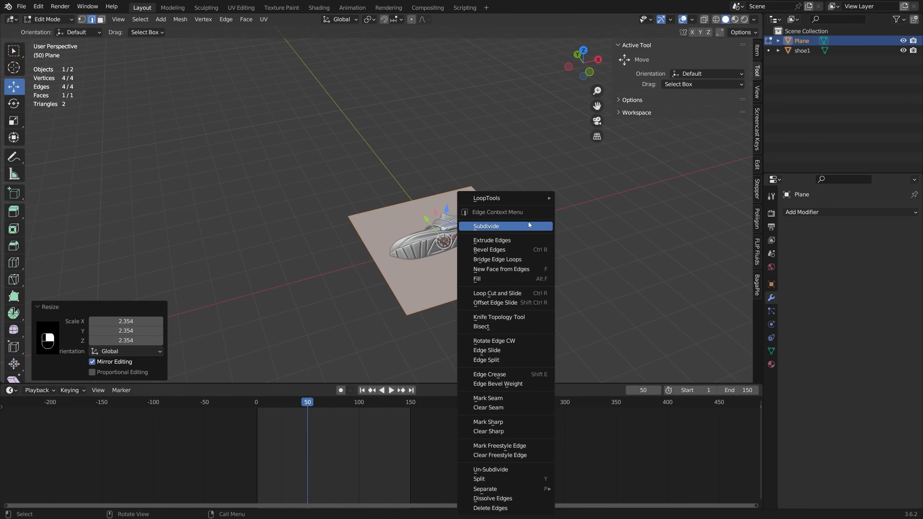
{"action": "left_click", "coordinate": [530, 226]}
{"action": "middle_click_drag", "start_coordinate": [530, 227], "coordinate": [502, 221]}
{"action": "key", "text": "shift+r"}
{"action": "key", "text": "shift+r"}
{"action": "key", "text": "shift+r"}
{"action": "scroll", "coordinate": [474, 254], "scroll_direction": "up", "scroll_amount": 2}
{"action": "key", "text": "shift+r"}
{"action": "key", "text": "shift+r"}
{"action": "key", "text": "Tab"}
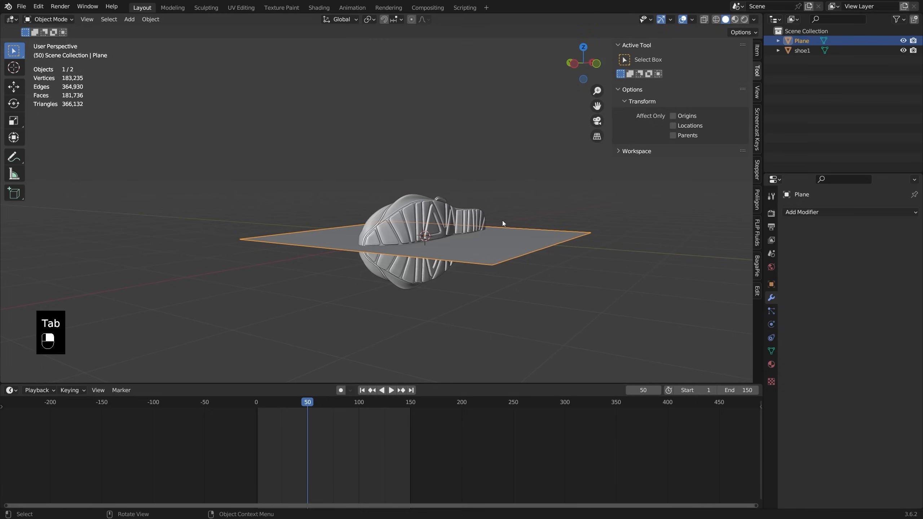
Move the subdivided plane about 1.04 m down along the global Z axis so that it lies below the shoe.
{"action": "key", "text": "g"}
{"action": "key", "text": "z"}
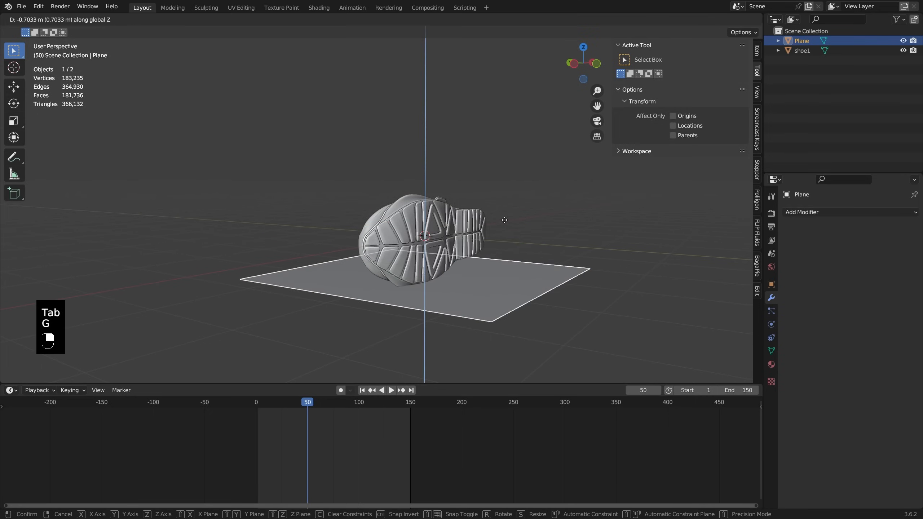
{"action": "left_click", "coordinate": [633, 275]}
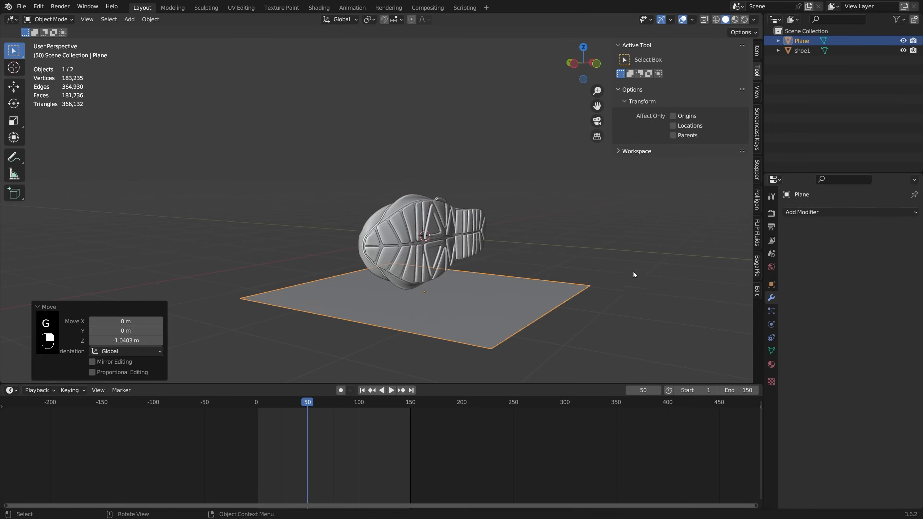
Add a Shrinkwrap modifier to the plane with shoe1 as its target and the wrap method Project.
{"action": "left_click", "coordinate": [814, 215]}
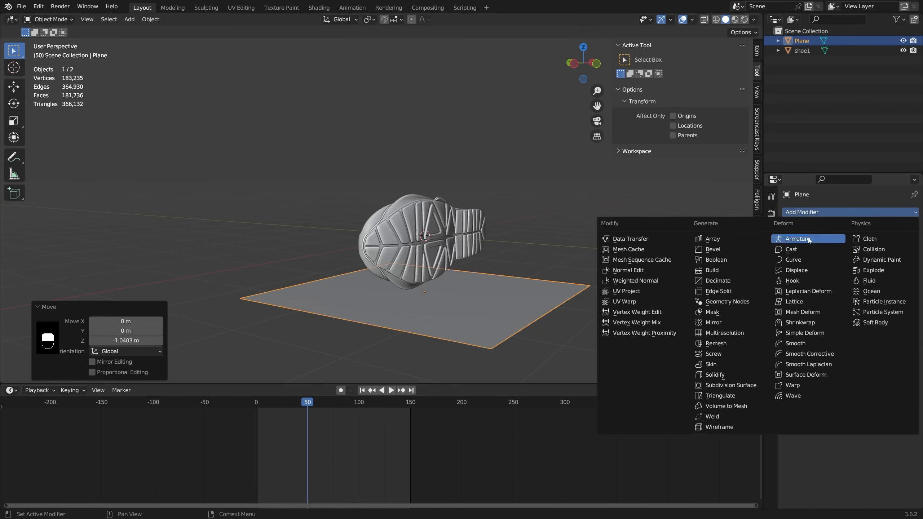
{"action": "left_click", "coordinate": [812, 323]}
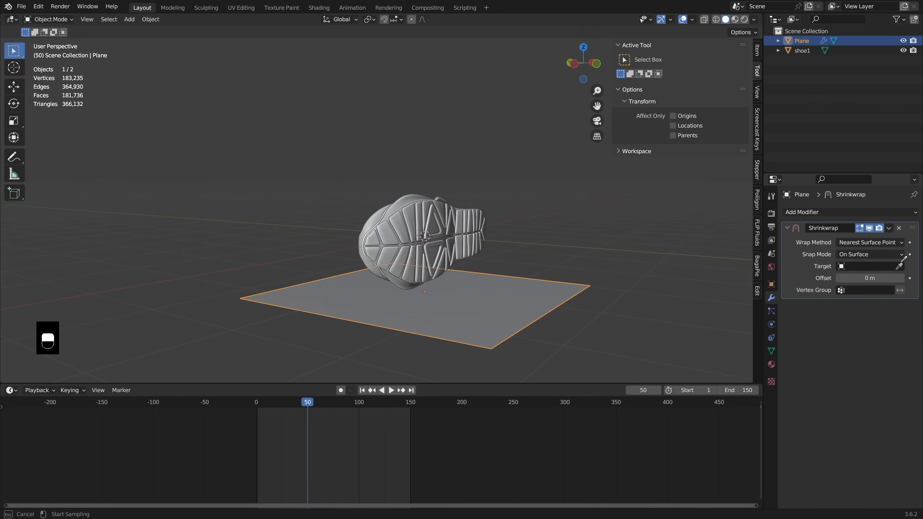
{"action": "left_click", "coordinate": [450, 222]}
{"action": "middle_click_drag", "start_coordinate": [450, 222], "coordinate": [489, 253]}
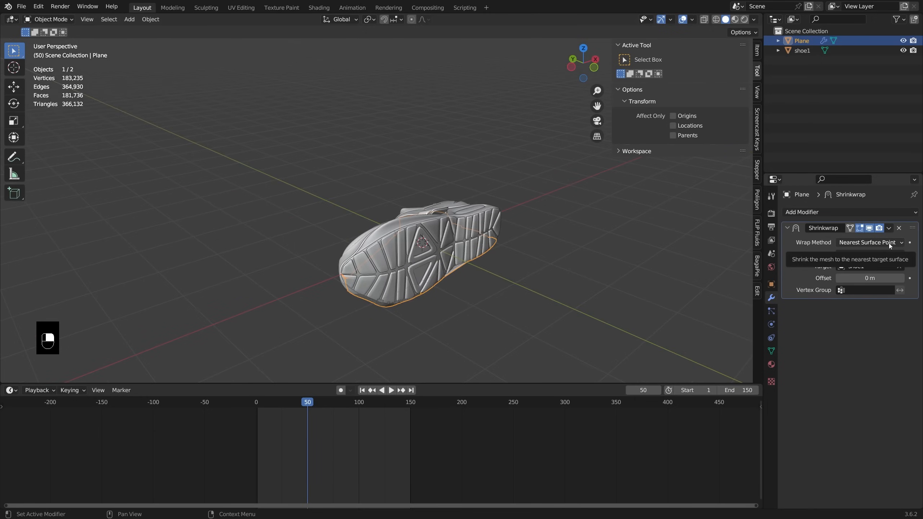
{"action": "left_click", "coordinate": [863, 244]}
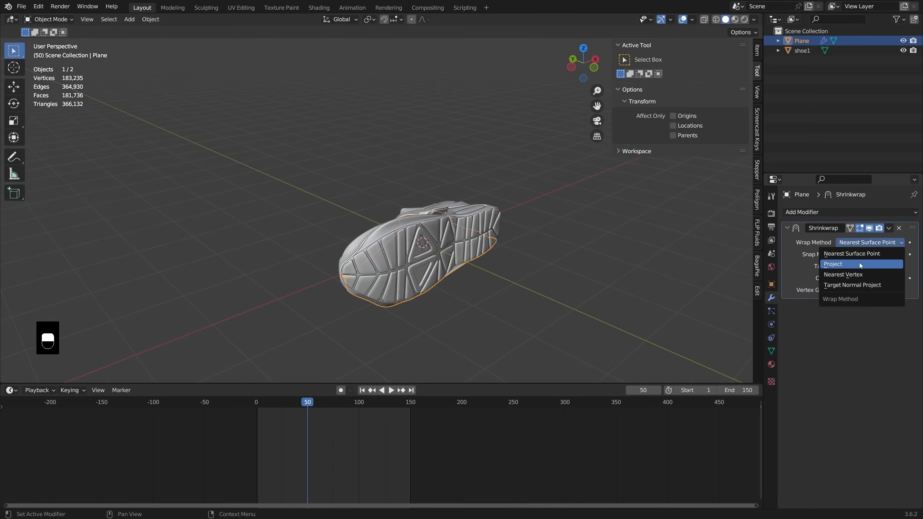
{"action": "left_click", "coordinate": [836, 264]}
{"action": "middle_click_drag", "start_coordinate": [660, 232], "coordinate": [523, 268]}
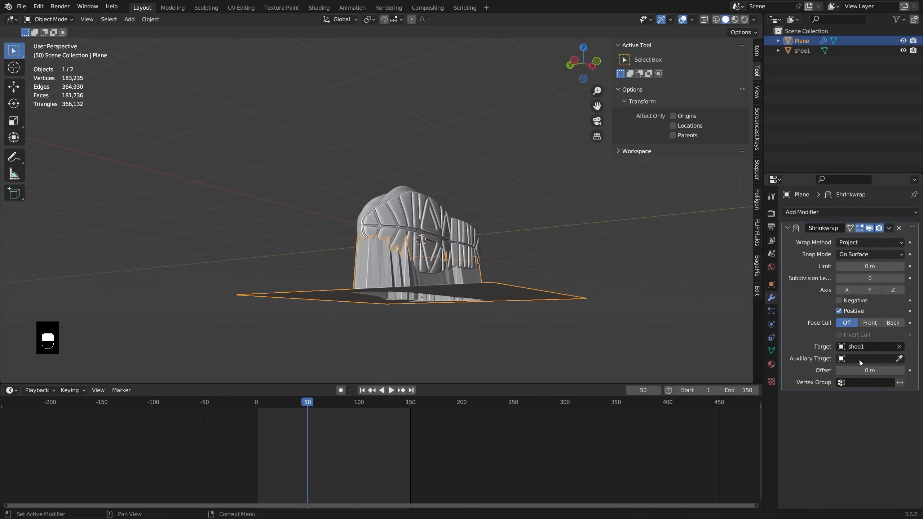
{"action": "middle_click_drag", "start_coordinate": [712, 316], "coordinate": [569, 311]}
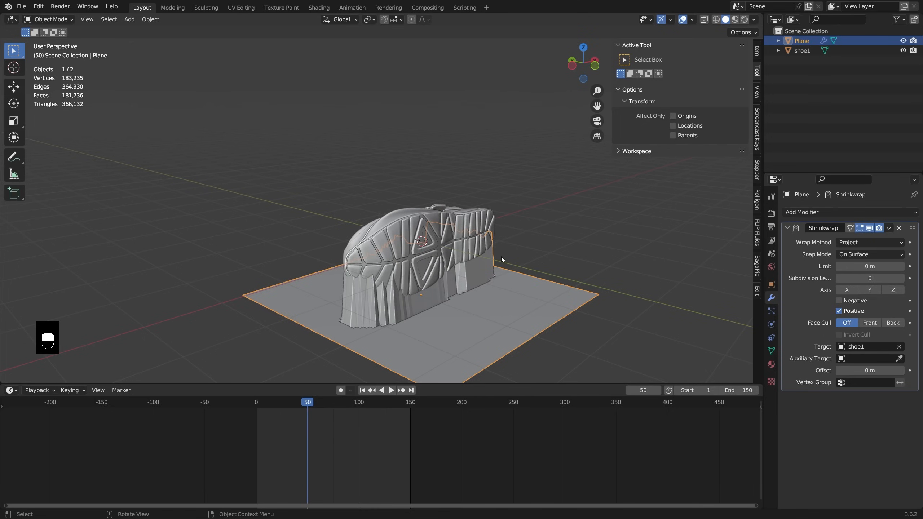
Add a second plane at the world origin and scale it up in Edit Mode until it is larger than the first plane.
{"action": "key", "text": "shift+a"}
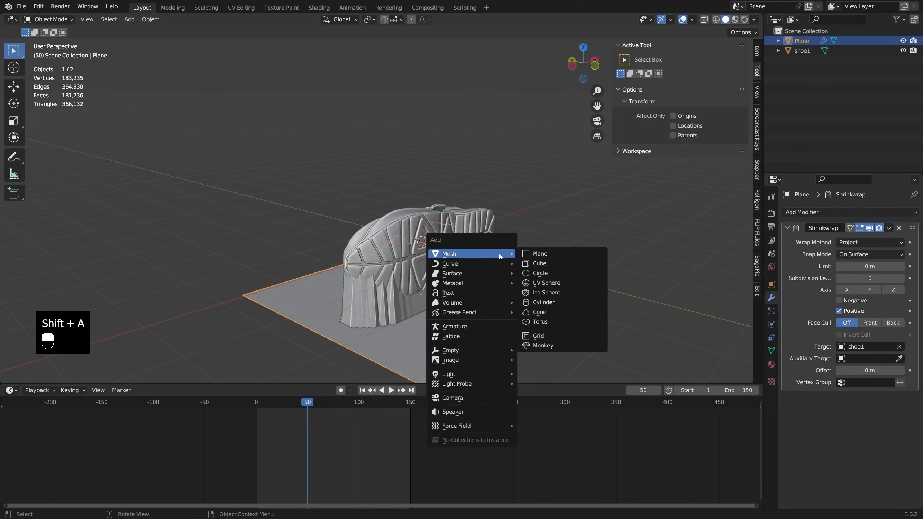
{"action": "left_click", "coordinate": [532, 257]}
{"action": "key", "text": "Tab"}
{"action": "key", "text": "s"}
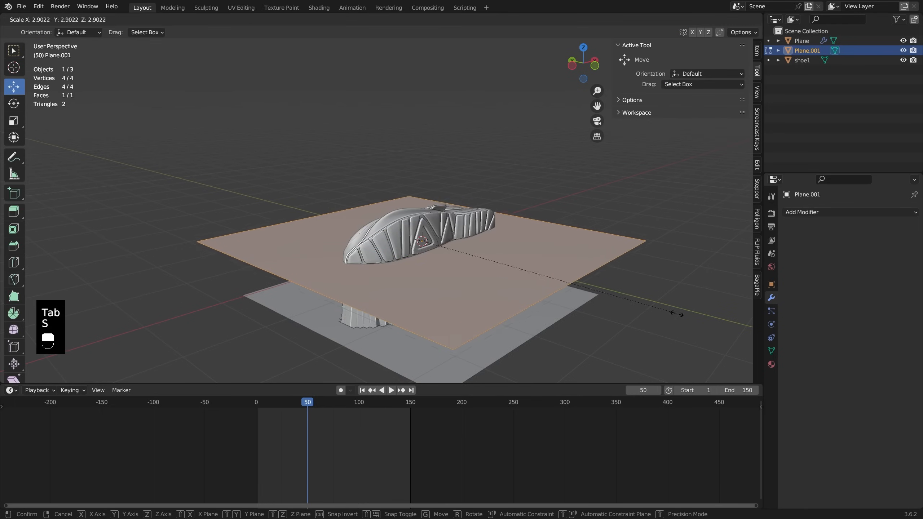
{"action": "left_click", "coordinate": [699, 321]}
{"action": "key", "text": "Tab"}
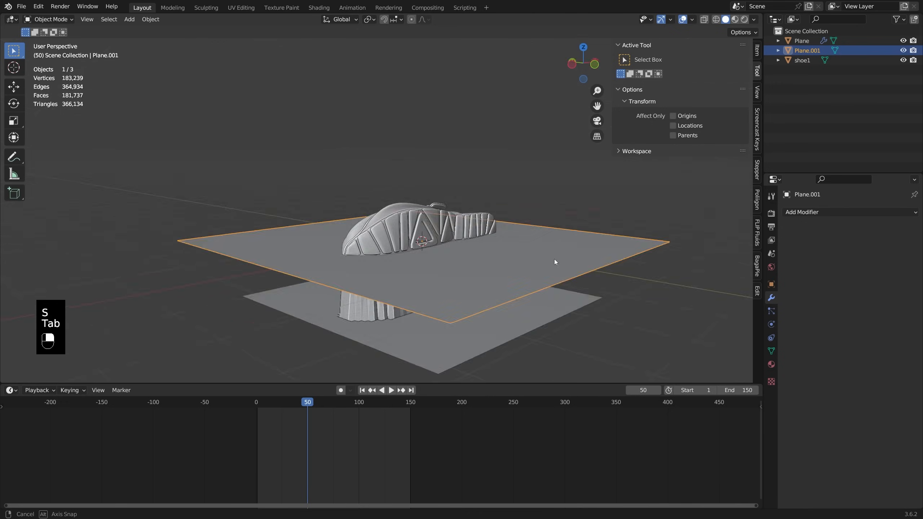
Change the second plane's viewport display so that only its outline is drawn.
{"action": "left_click", "coordinate": [772, 285]}
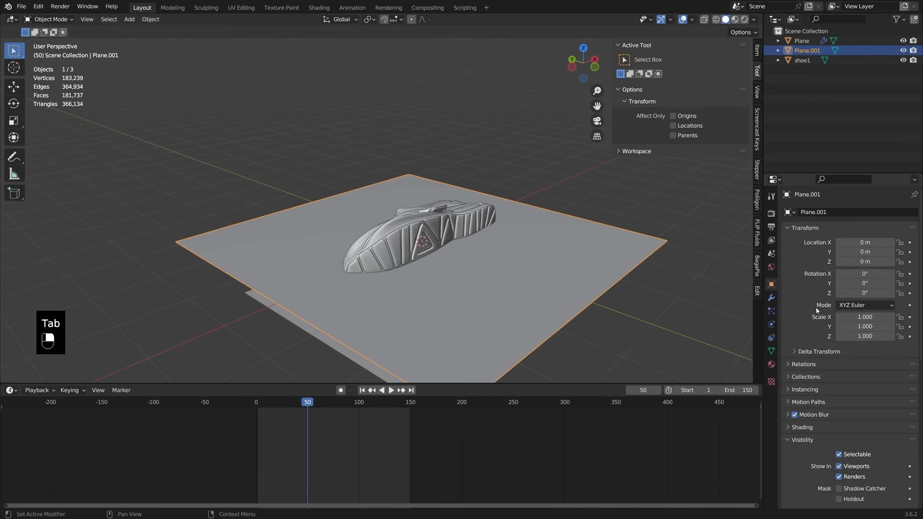
{"action": "scroll", "coordinate": [835, 333], "scroll_direction": "down", "scroll_amount": 10}
{"action": "scroll", "coordinate": [846, 417], "scroll_direction": "down", "scroll_amount": 1}
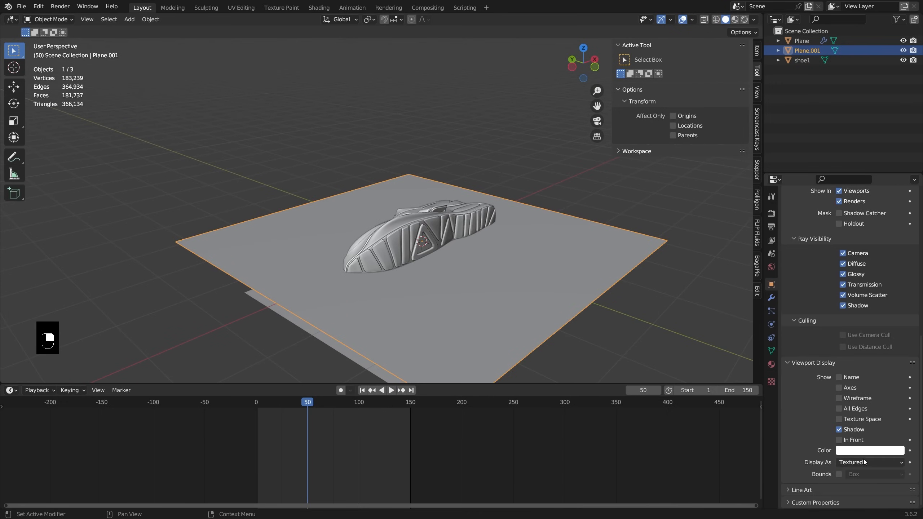
{"action": "left_click", "coordinate": [865, 462]}
{"action": "left_click", "coordinate": [867, 443]}
{"action": "middle_click_drag", "start_coordinate": [727, 358], "coordinate": [564, 322]}
Set Plane.001 as the auxiliary target of the first plane's Shrinkwrap modifier.
{"action": "left_click", "coordinate": [558, 316]}
{"action": "left_click", "coordinate": [772, 298]}
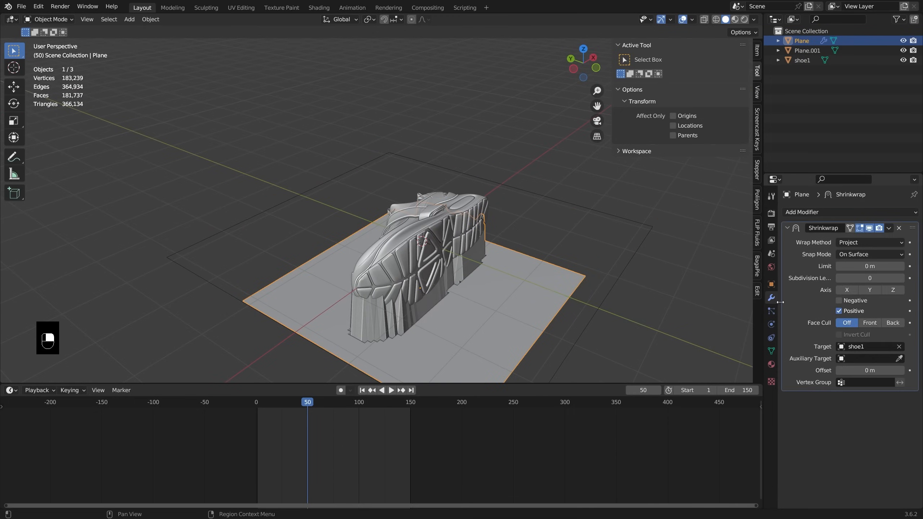
{"action": "left_click", "coordinate": [649, 224]}
{"action": "middle_click_drag", "start_coordinate": [593, 244], "coordinate": [545, 251]}
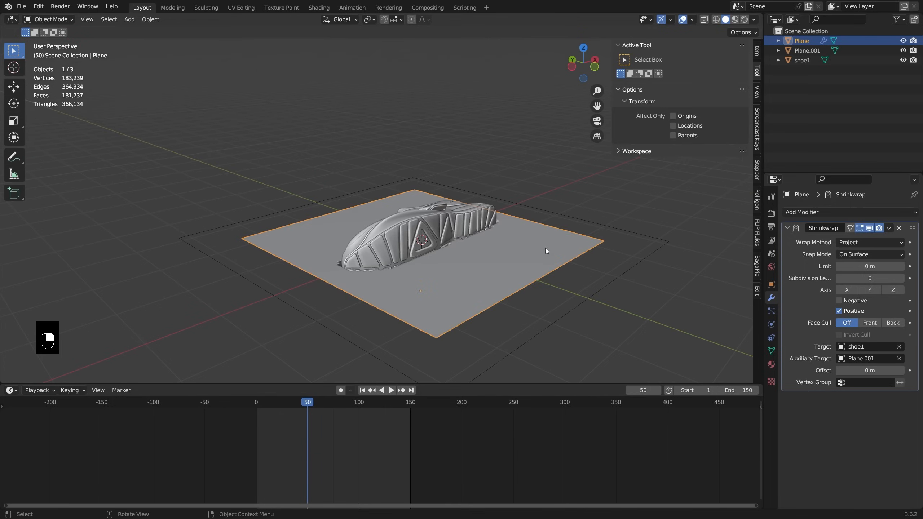
Hide shoe1 and shade the shrinkwrapped plane smooth.
{"action": "left_click", "coordinate": [904, 60]}
{"action": "middle_click_drag", "start_coordinate": [618, 232], "coordinate": [598, 222]}
{"action": "middle_click_drag", "start_coordinate": [585, 179], "coordinate": [511, 217]}
{"action": "right_click", "coordinate": [511, 217]}
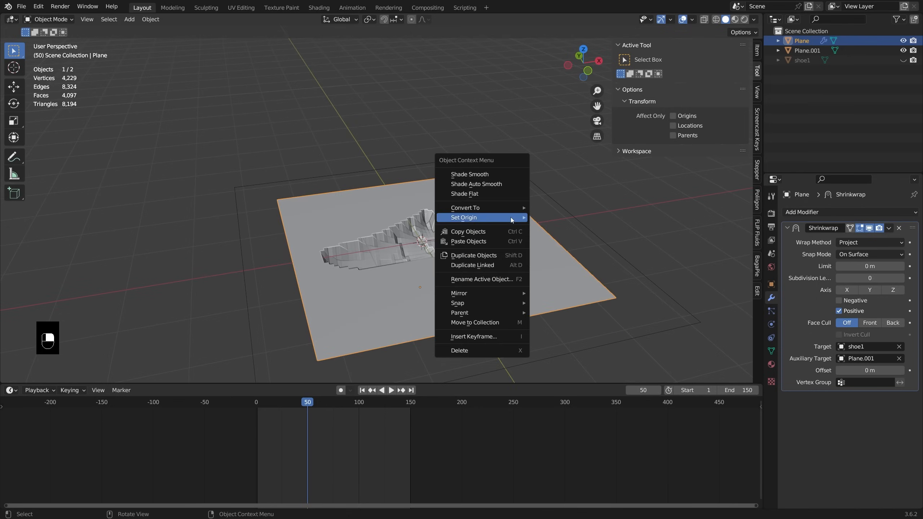
{"action": "left_click", "coordinate": [502, 173]}
{"action": "middle_click_drag", "start_coordinate": [502, 172], "coordinate": [444, 223]}
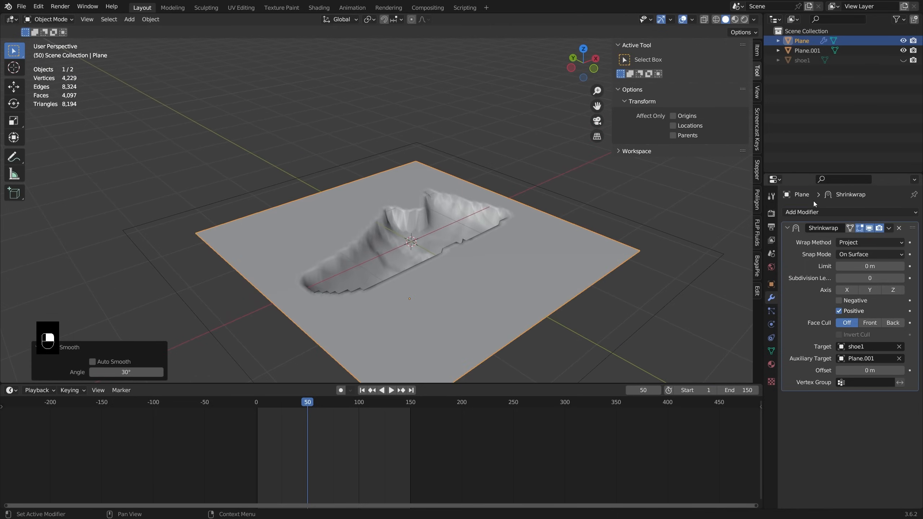
Add a Smooth modifier to the shrinkwrapped plane with a Factor of about 0.915 and Repeat 7.
{"action": "left_click", "coordinate": [819, 213]}
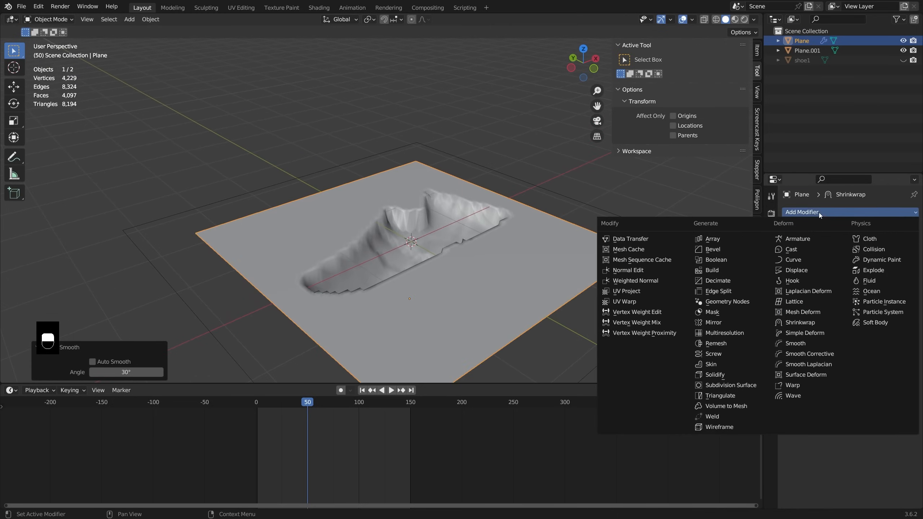
{"action": "left_click", "coordinate": [808, 346]}
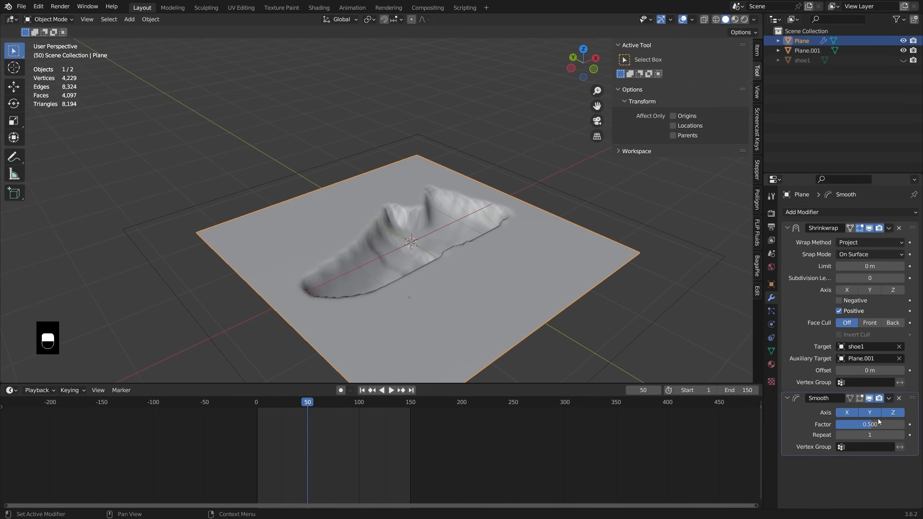
{"action": "middle_click_drag", "start_coordinate": [520, 329], "coordinate": [556, 301]}
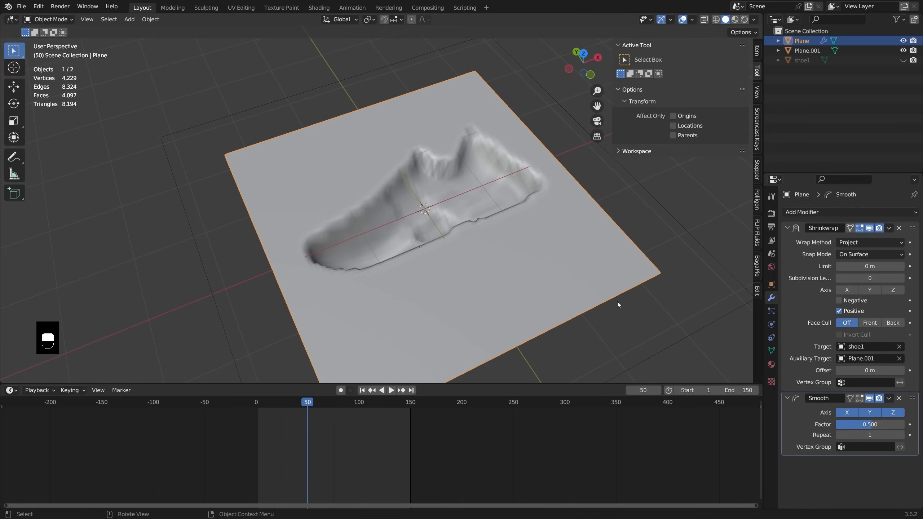
{"action": "left_click_drag", "start_coordinate": [871, 424], "coordinate": [887, 424]}
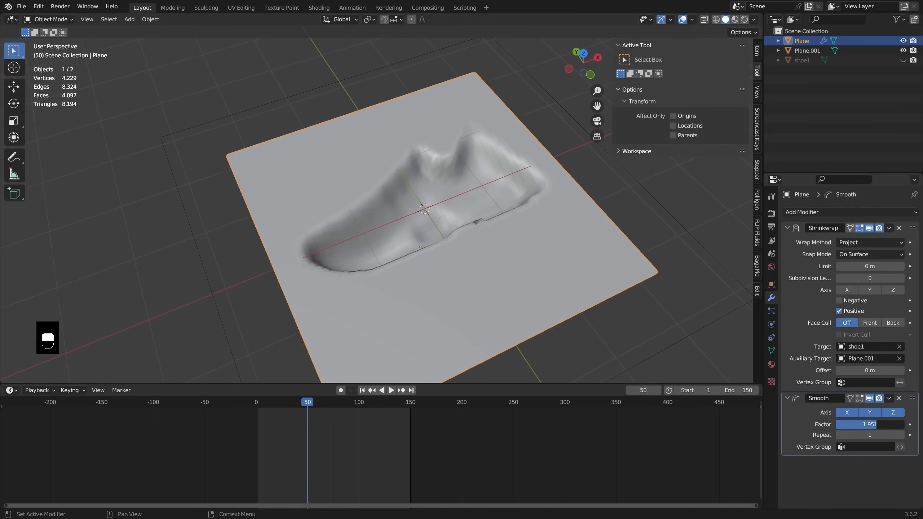
{"action": "left_click", "coordinate": [902, 435]}
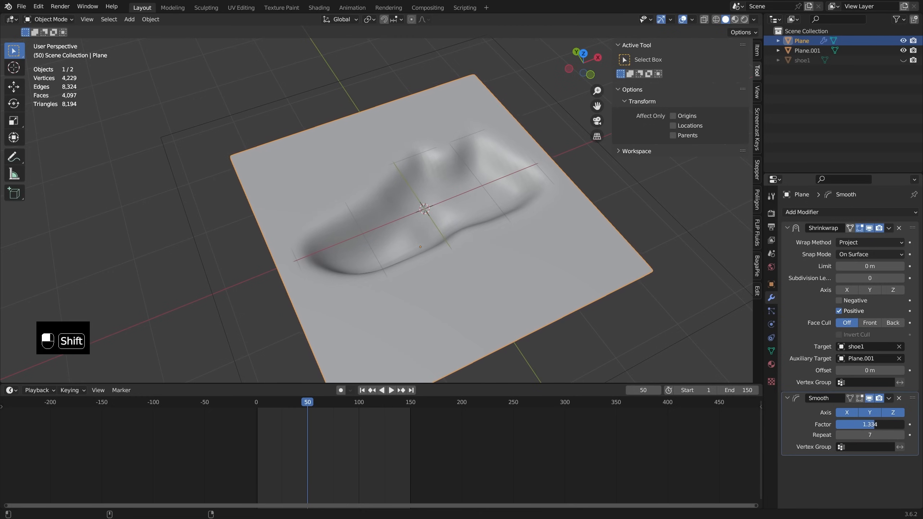
{"action": "mouse_move", "coordinate": [876, 425]}
{"action": "left_mouse_down", "text": "shift"}
{"action": "mouse_move", "coordinate": [894, 425]}
{"action": "mouse_move", "coordinate": [880, 425]}
{"action": "left_mouse_up", "text": "shift"}
{"action": "right_click", "coordinate": [880, 426]}
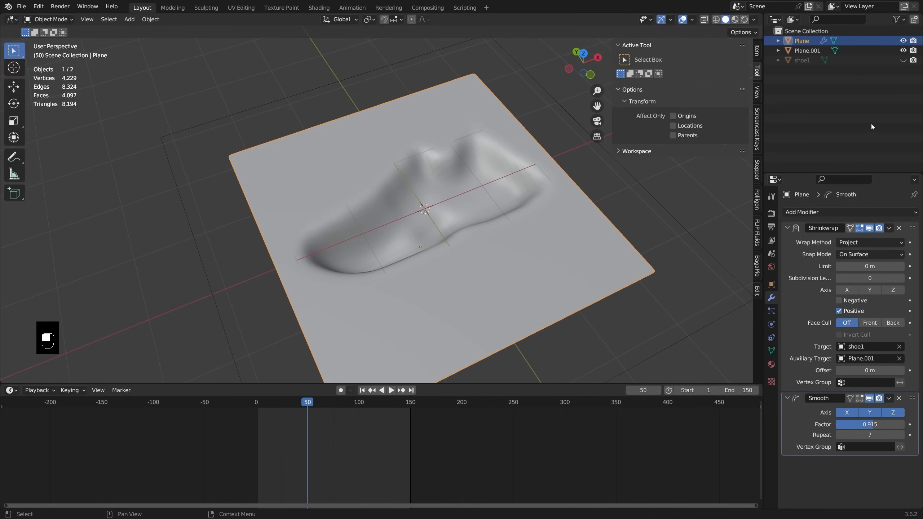
Show shoe1 again and lower the Smooth modifier's Factor to 0.355 so the cavity fits the shoe more closely.
{"action": "left_click", "coordinate": [902, 62]}
{"action": "middle_click_drag", "start_coordinate": [651, 145], "coordinate": [498, 227]}
{"action": "scroll", "coordinate": [478, 243], "scroll_direction": "up", "scroll_amount": 2}
{"action": "scroll", "coordinate": [478, 240], "scroll_direction": "down", "scroll_amount": 2}
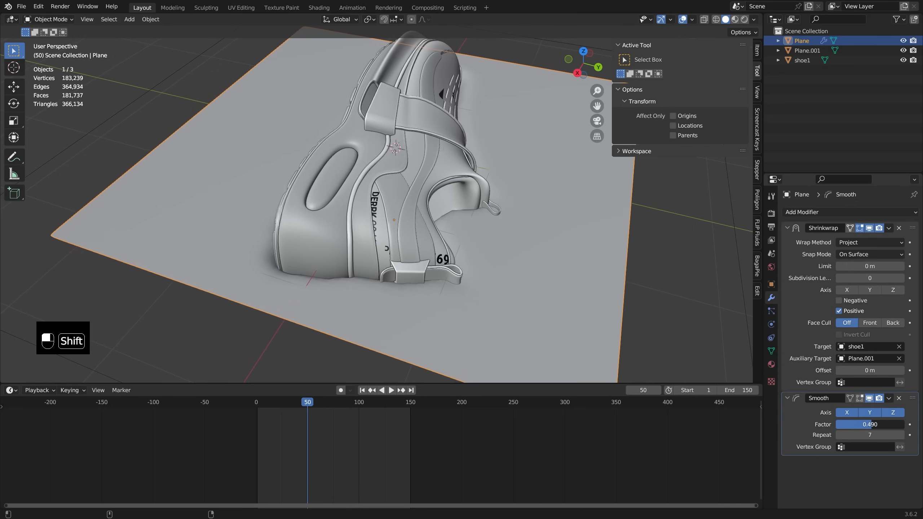
{"action": "middle_click_drag", "start_coordinate": [411, 254], "coordinate": [510, 305]}
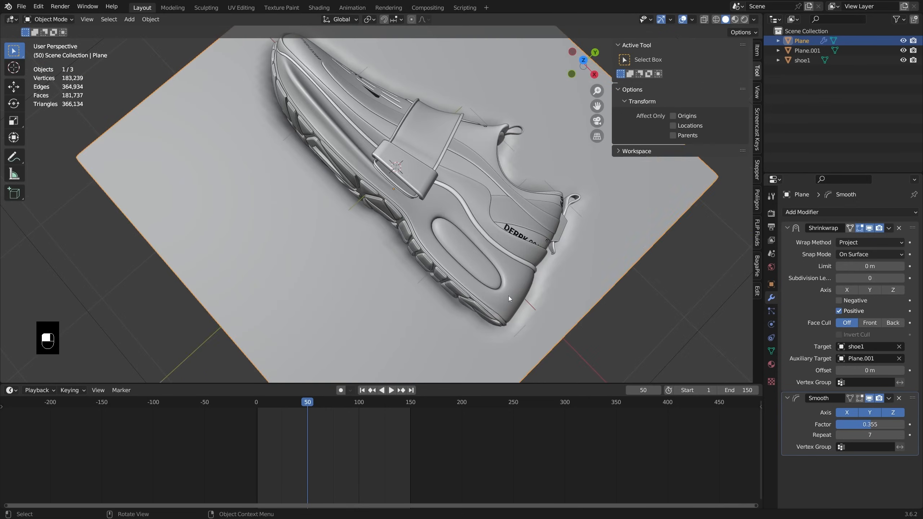
{"action": "middle_click_drag", "start_coordinate": [465, 247], "coordinate": [395, 256], "text": "shift"}
{"action": "middle_click_drag", "start_coordinate": [394, 256], "coordinate": [691, 234]}
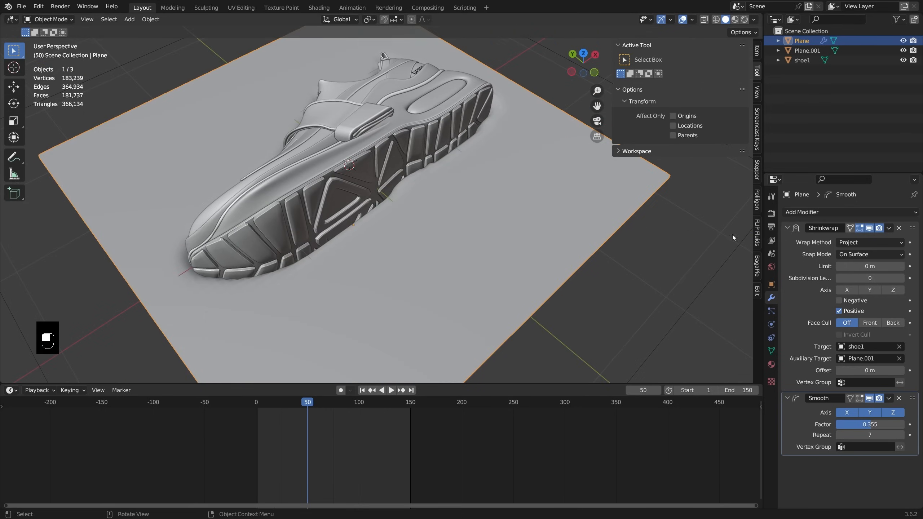
Add a Subdivision modifier of type Simple to the shrinkwrapped plane and place it first in the modifier stack.
{"action": "key", "text": "Tab"}
{"action": "scroll", "coordinate": [506, 266], "scroll_direction": "down", "scroll_amount": 1}
{"action": "middle_click_drag", "start_coordinate": [551, 304], "coordinate": [543, 286]}
{"action": "key", "text": "Tab"}
{"action": "left_click", "coordinate": [877, 212]}
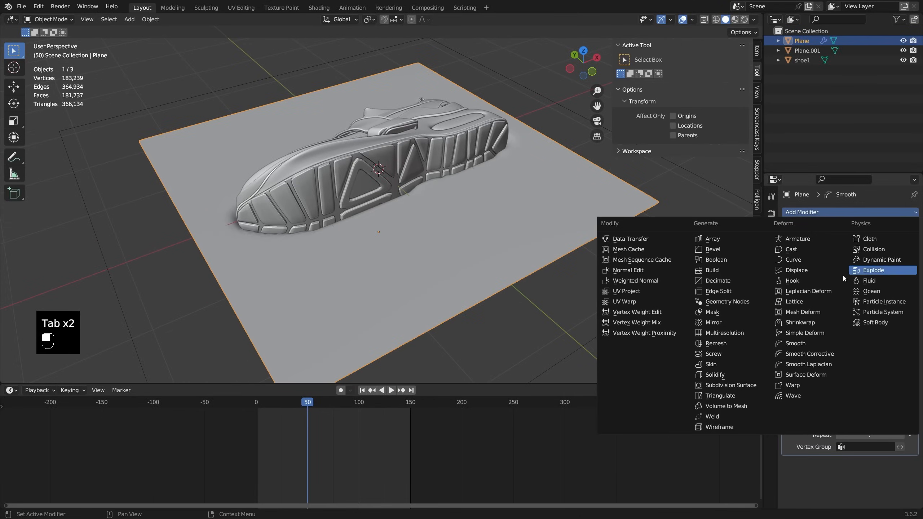
{"action": "left_click", "coordinate": [745, 385]}
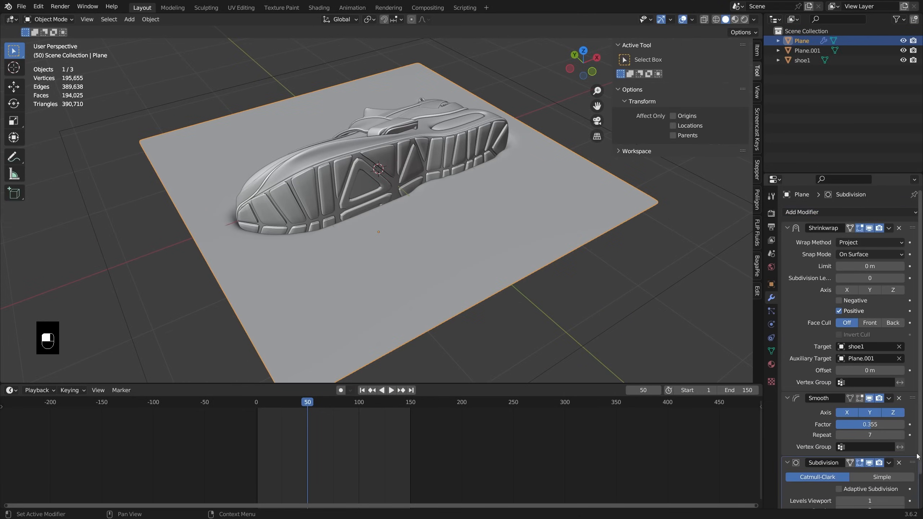
{"action": "left_click_drag", "start_coordinate": [913, 463], "coordinate": [913, 225]}
{"action": "middle_click_drag", "start_coordinate": [566, 209], "coordinate": [487, 249]}
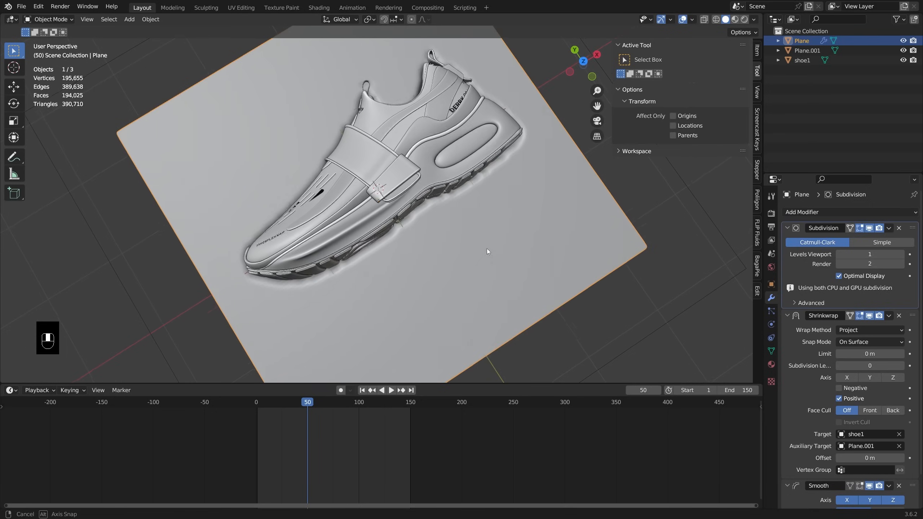
{"action": "left_click", "coordinate": [874, 243]}
{"action": "middle_click_drag", "start_coordinate": [580, 175], "coordinate": [769, 83]}
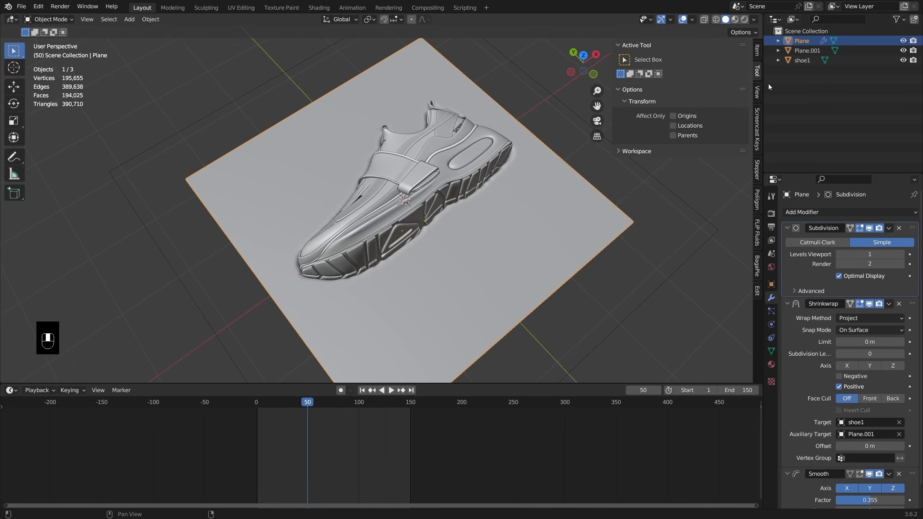
Hide shoe1 and set the Smooth modifier's Factor to 0.764 and Repeat to 9.
{"action": "left_click", "coordinate": [903, 60]}
{"action": "middle_click_drag", "start_coordinate": [554, 206], "coordinate": [582, 157]}
{"action": "scroll", "coordinate": [880, 352], "scroll_direction": "down", "scroll_amount": 2}
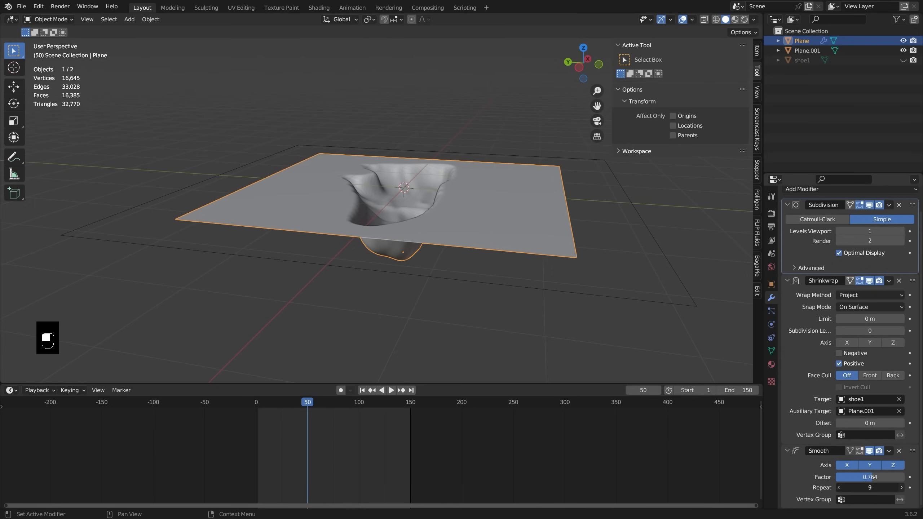
{"action": "middle_click_drag", "start_coordinate": [582, 327], "coordinate": [573, 263]}
Show shoe1 again and raise the auxiliary target plane Plane.001 about 0.164 m along Z.
{"action": "left_click", "coordinate": [903, 60]}
{"action": "middle_click_drag", "start_coordinate": [709, 160], "coordinate": [467, 155]}
{"action": "left_click", "coordinate": [436, 159]}
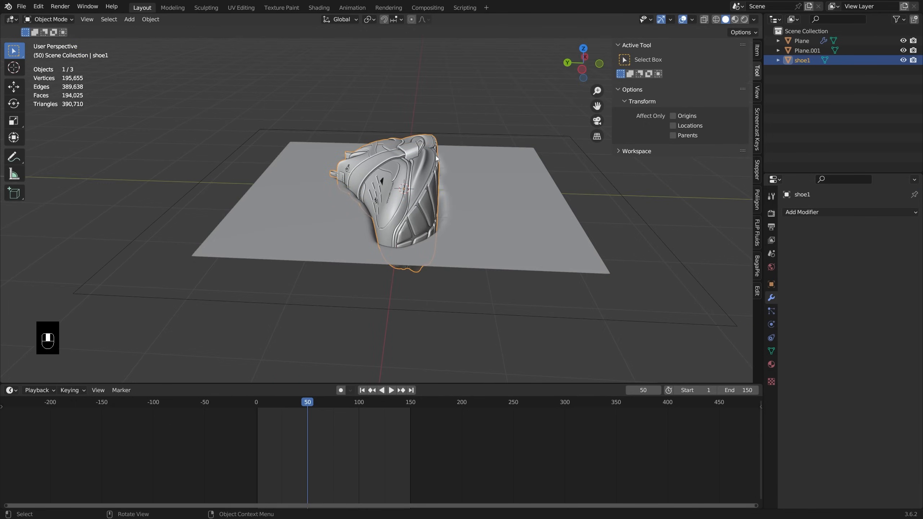
{"action": "left_click", "coordinate": [561, 136]}
{"action": "key", "text": "g"}
{"action": "key", "text": "z"}
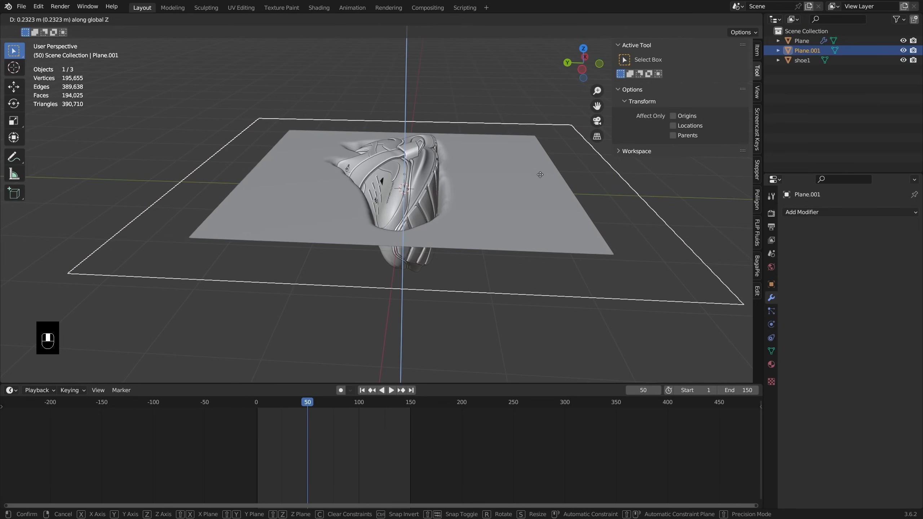
{"action": "left_click", "coordinate": [541, 181]}
{"action": "key", "text": "r"}
{"action": "key", "text": "x"}
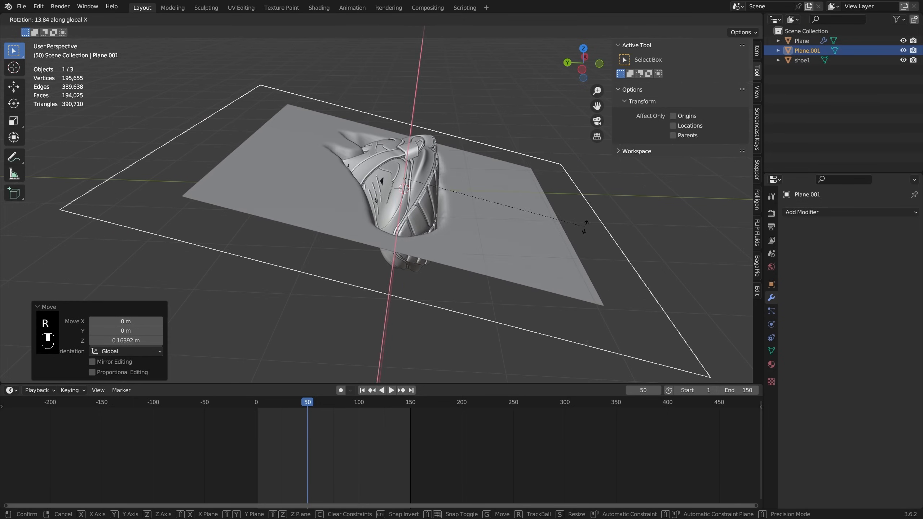
{"action": "key", "text": "Escape"}
Rotate shoe1 slightly in the right side view so that it lies more level in the cavity.
{"action": "middle_click_drag", "start_coordinate": [578, 217], "coordinate": [510, 194]}
{"action": "scroll", "coordinate": [465, 233], "scroll_direction": "up", "scroll_amount": 4}
{"action": "scroll", "coordinate": [440, 246], "scroll_direction": "down", "scroll_amount": 4}
{"action": "left_click", "coordinate": [396, 163]}
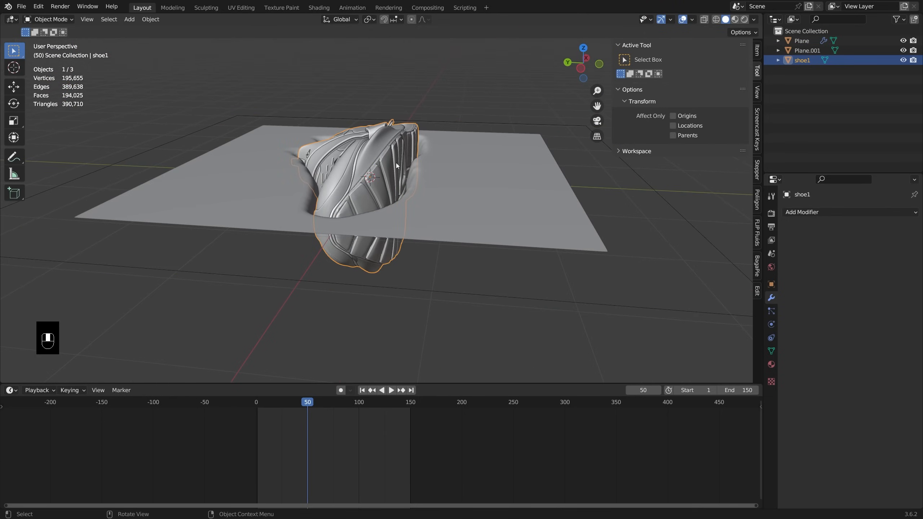
{"action": "key", "text": "KP_1"}
{"action": "key", "text": "KP_3"}
{"action": "key", "text": "r"}
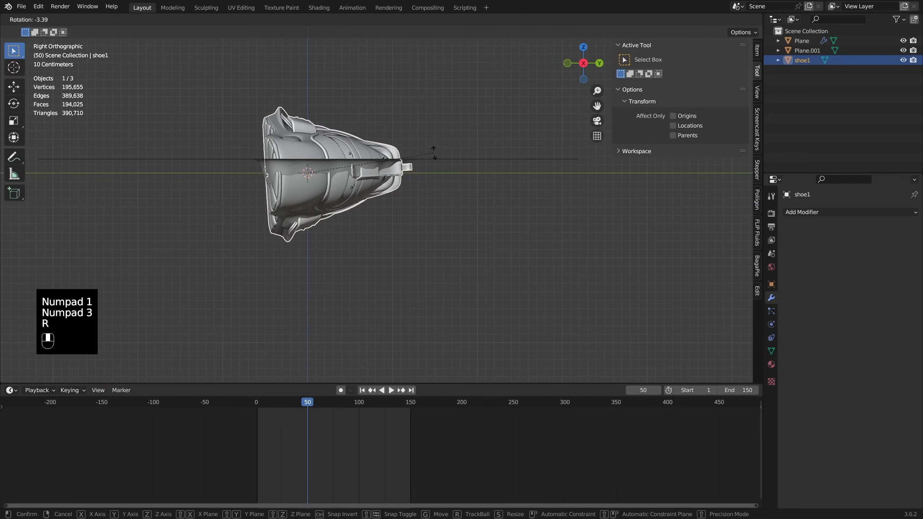
{"action": "left_click", "coordinate": [415, 125]}
Lower shoe1 about 0.059 m along Z so that it sinks deeper into the plane.
{"action": "key", "text": "g"}
{"action": "right_click", "coordinate": [414, 133]}
{"action": "key", "text": "g"}
{"action": "middle_click", "coordinate": [413, 138]}
{"action": "left_click", "coordinate": [412, 143]}
{"action": "middle_click_drag", "start_coordinate": [413, 142], "coordinate": [691, 164]}
Hide Plane.001 and shoe1 temporarily to examine the shrinkwrapped cavity, showing each of them again.
{"action": "left_click", "coordinate": [903, 51]}
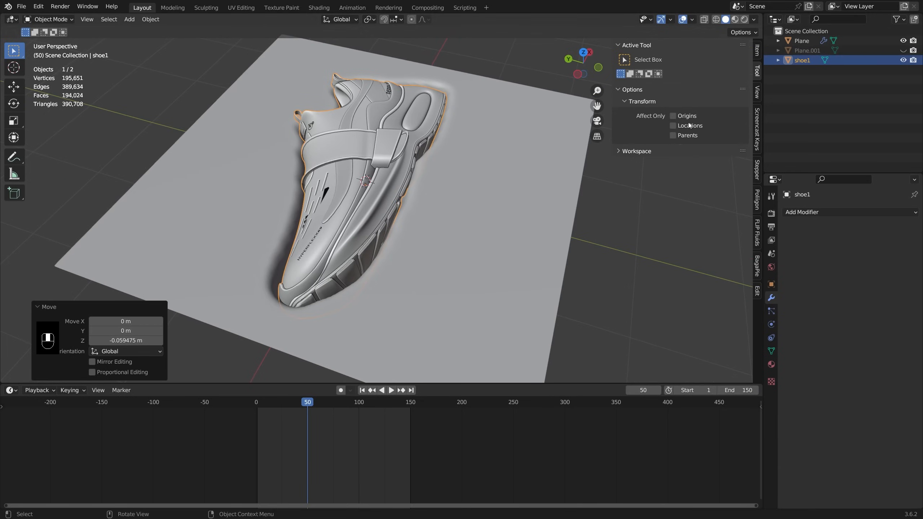
{"action": "left_click", "coordinate": [904, 50]}
{"action": "left_click", "coordinate": [904, 60]}
{"action": "scroll", "coordinate": [412, 170], "scroll_direction": "down", "scroll_amount": 5}
{"action": "middle_click_drag", "start_coordinate": [412, 170], "coordinate": [401, 147]}
{"action": "scroll", "coordinate": [401, 147], "scroll_direction": "up", "scroll_amount": 3}
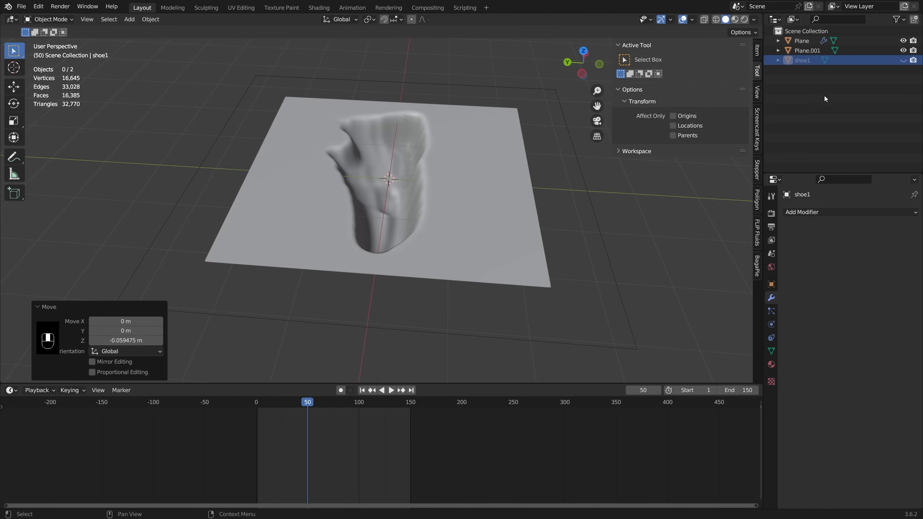
{"action": "left_click", "coordinate": [904, 60]}
Delete the shrinkwrapped plane's outer faces in top view, keeping only a rectangular area around the shoe.
{"action": "left_click", "coordinate": [516, 180]}
{"action": "middle_click_drag", "start_coordinate": [516, 180], "coordinate": [457, 186]}
{"action": "key", "text": "KP_7"}
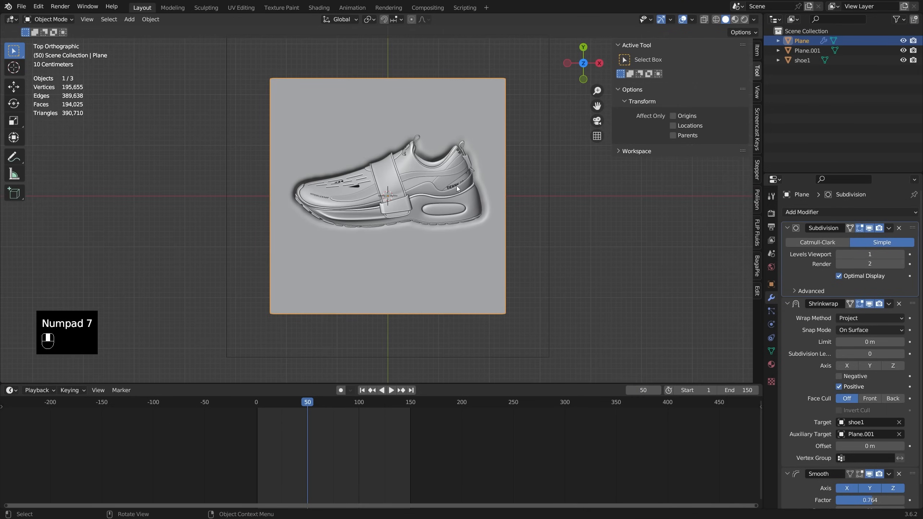
{"action": "key", "text": "Tab"}
{"action": "key", "text": "alt+z"}
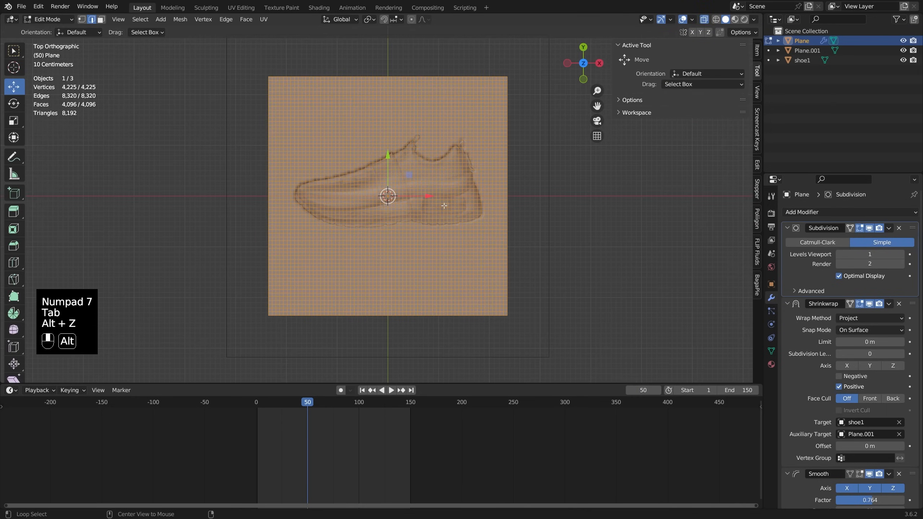
{"action": "key", "text": "alt+a"}
{"action": "key", "text": "b"}
{"action": "left_click", "coordinate": [282, 125]}
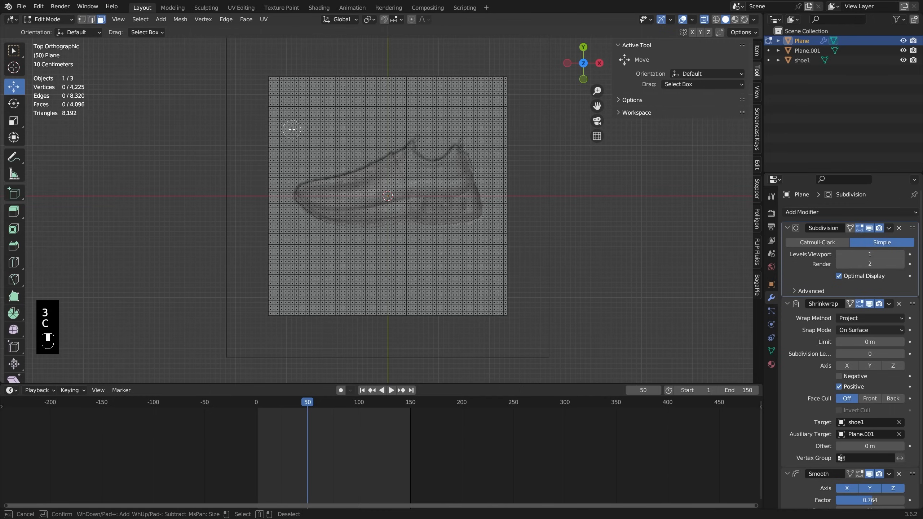
{"action": "key", "text": "b"}
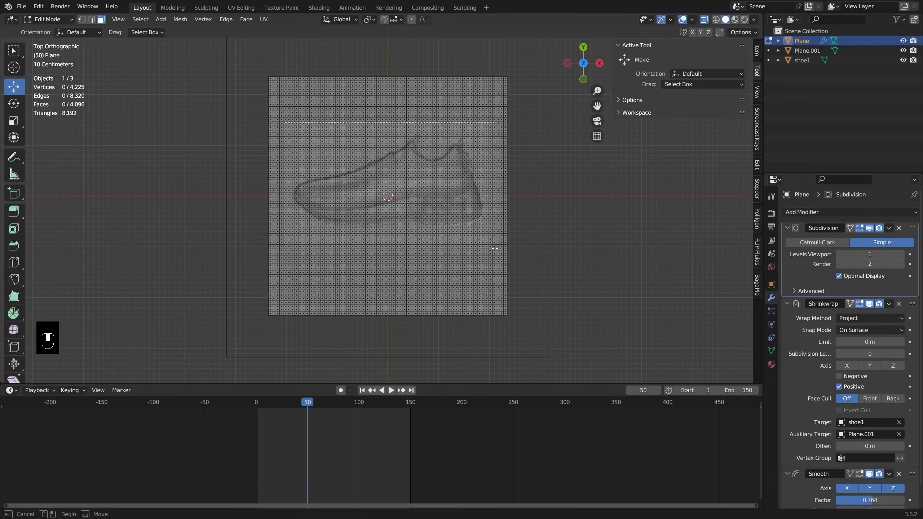
{"action": "left_click_drag", "start_coordinate": [495, 248], "coordinate": [496, 249]}
{"action": "key", "text": "ctrl+i"}
{"action": "key", "text": "x"}
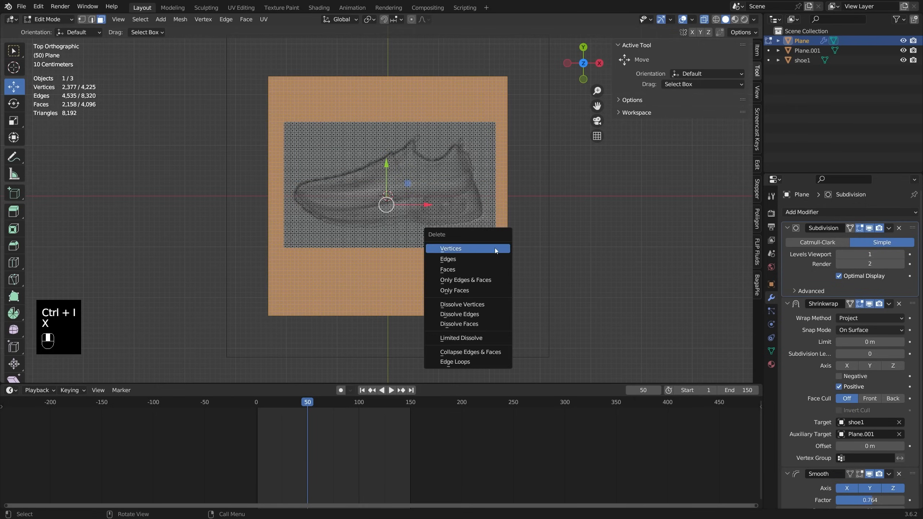
{"action": "left_click", "coordinate": [483, 269]}
{"action": "key", "text": "alt+z"}
{"action": "key", "text": "Tab"}
{"action": "middle_click_drag", "start_coordinate": [483, 269], "coordinate": [394, 212]}
{"action": "middle_click_drag", "start_coordinate": [393, 124], "coordinate": [438, 102]}
{"action": "left_click", "coordinate": [396, 203]}
{"action": "middle_click_drag", "start_coordinate": [413, 154], "coordinate": [516, 161]}
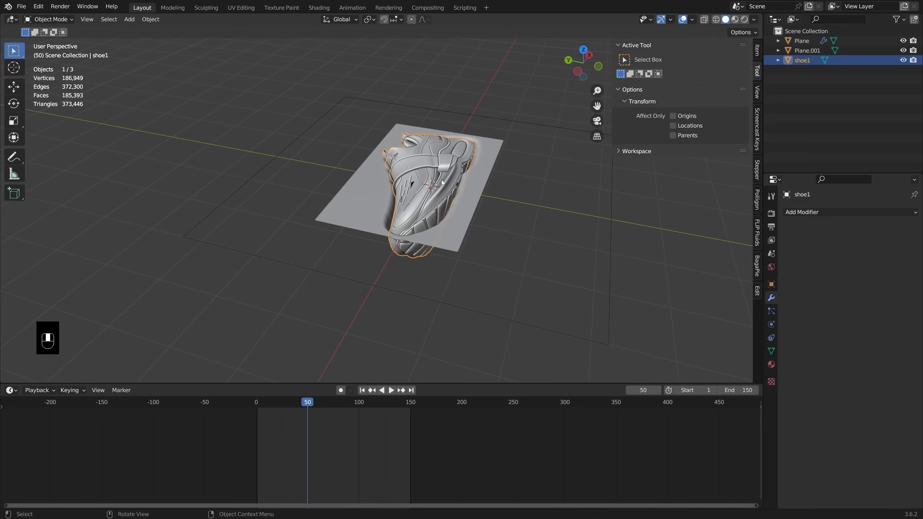
{"action": "key", "text": "g"}
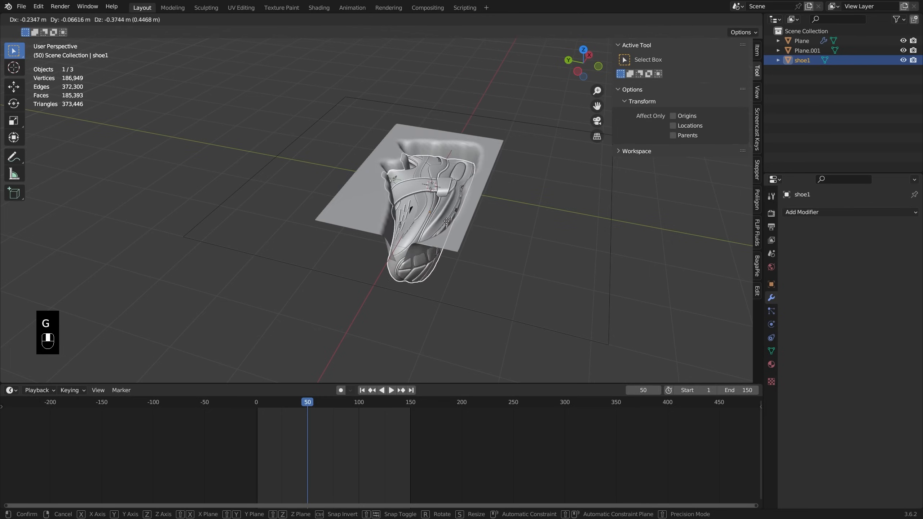
{"action": "right_click", "coordinate": [450, 190]}
{"action": "mouse_move", "coordinate": [447, 184]}
{"action": "middle_mouse_down"}
{"action": "mouse_move", "coordinate": [410, 197]}
{"action": "mouse_move", "coordinate": [392, 185]}
{"action": "mouse_move", "coordinate": [445, 177]}
{"action": "mouse_move", "coordinate": [447, 189]}
{"action": "middle_mouse_up"}
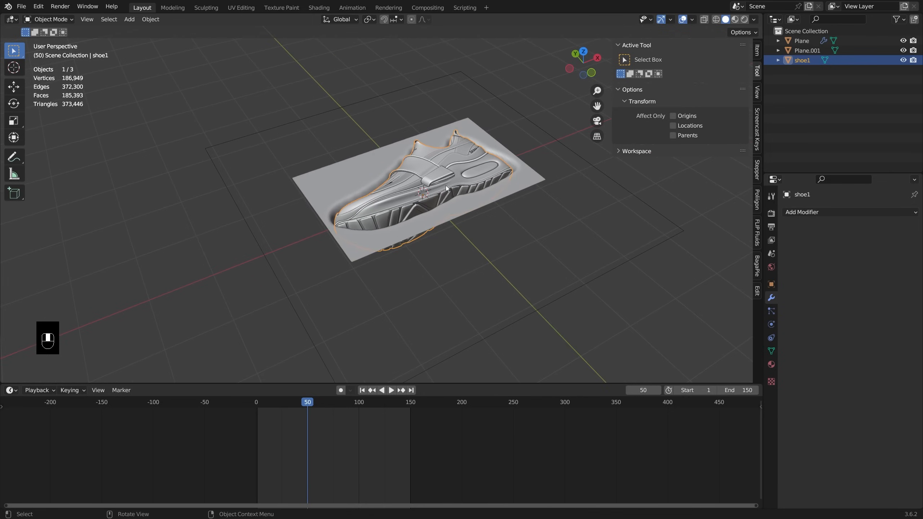
Duplicate shoe1 in place.
{"action": "double_click", "coordinate": [805, 62]}
{"action": "left_click", "coordinate": [702, 100]}
{"action": "key", "text": "shift+d"}
{"action": "left_click", "coordinate": [455, 202]}
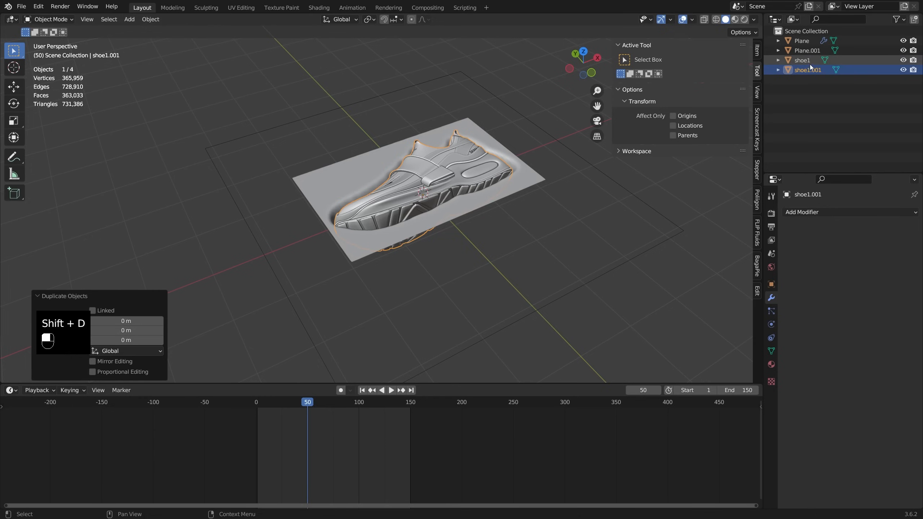
Rename the original shoe1 as inserttarget and hide it from the viewport and from renders.
{"action": "double_click", "coordinate": [806, 64]}
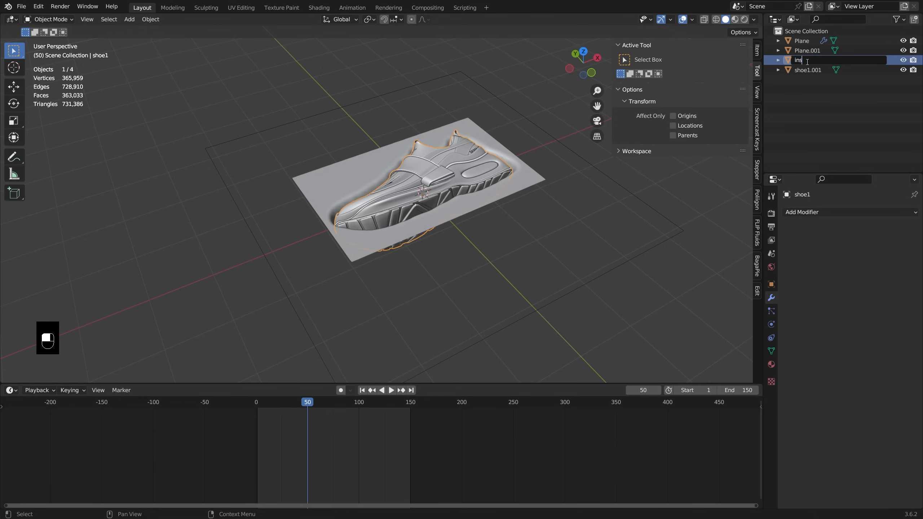
{"action": "type", "text": "inserttarget"}
{"action": "key", "text": "Return"}
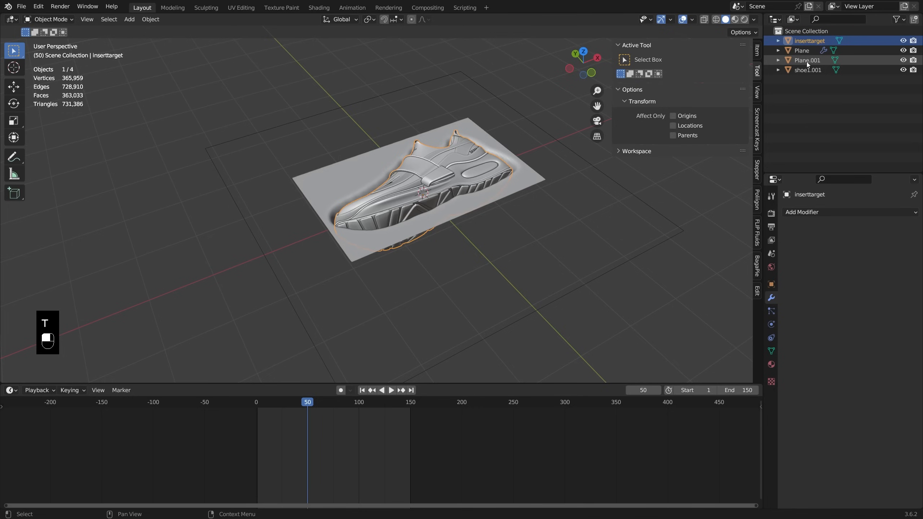
{"action": "left_click", "coordinate": [913, 41]}
{"action": "left_click", "coordinate": [470, 166]}
{"action": "key", "text": "g"}
{"action": "right_click", "coordinate": [485, 153]}
{"action": "key", "text": "g"}
{"action": "right_click", "coordinate": [309, 108]}
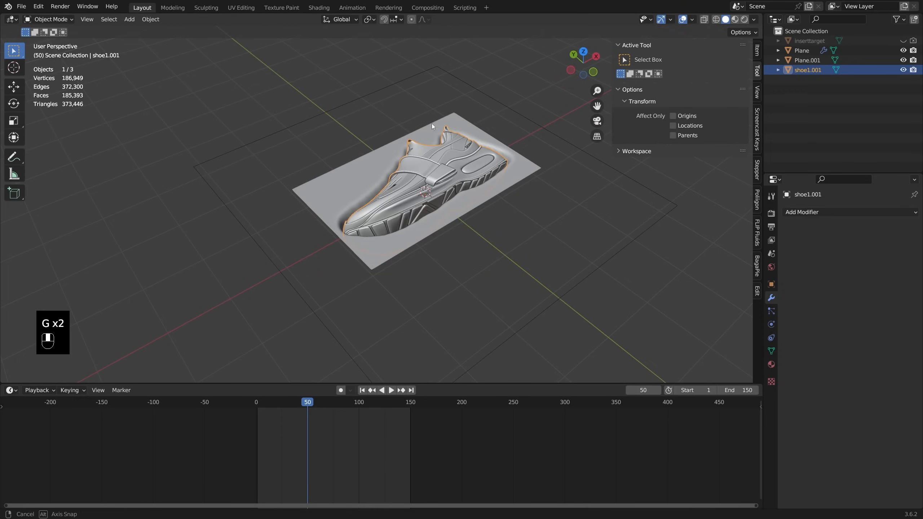
{"action": "middle_click_drag", "start_coordinate": [424, 125], "coordinate": [446, 117]}
{"action": "key", "text": "g"}
{"action": "right_click", "coordinate": [464, 86]}
{"action": "middle_click_drag", "start_coordinate": [464, 86], "coordinate": [464, 126]}
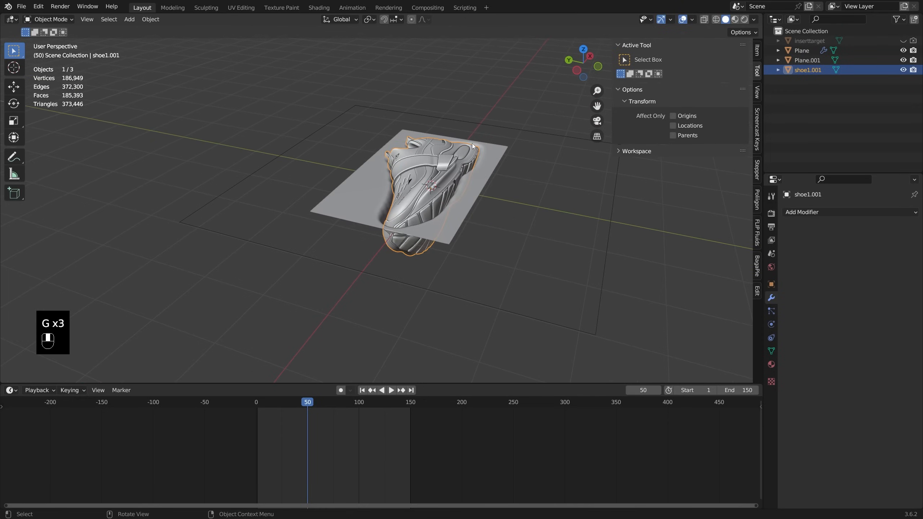
{"action": "middle_click_drag", "start_coordinate": [462, 182], "coordinate": [404, 191]}
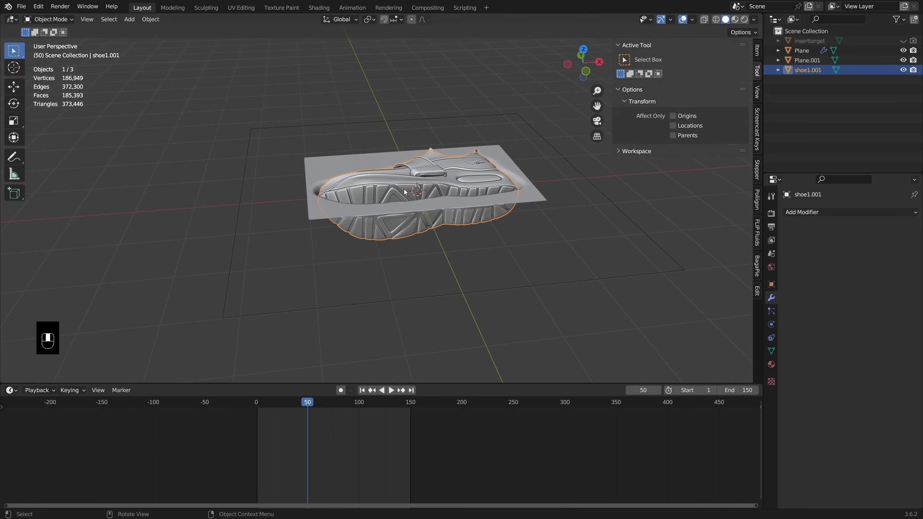
Reset the 3D cursor to the world origin and add a cube mesh there for the shoe box.
{"action": "key", "text": "shift+c"}
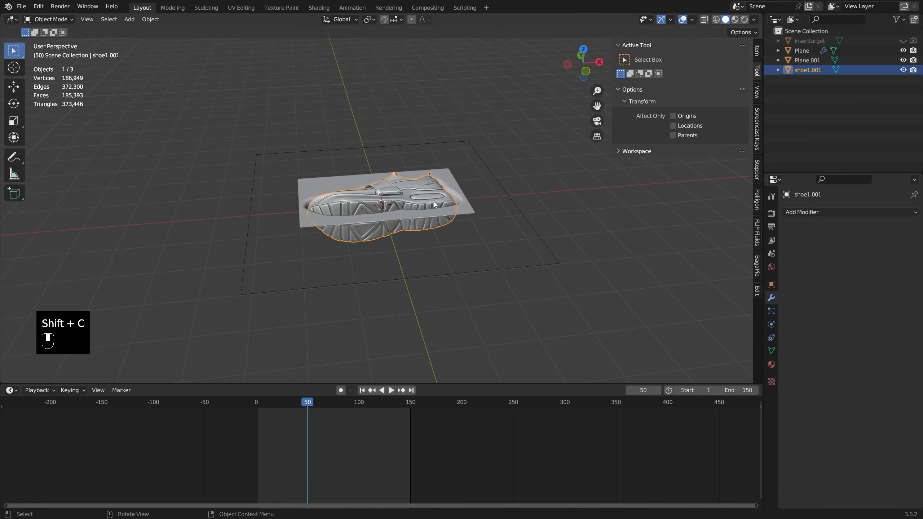
{"action": "key", "text": "shift+a"}
{"action": "mouse_move", "coordinate": [448, 203]}
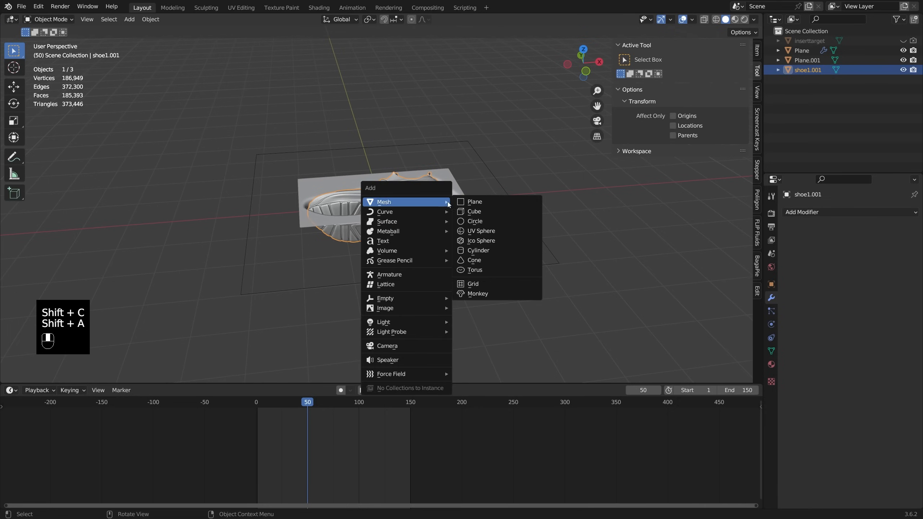
{"action": "left_click", "coordinate": [472, 209]}
{"action": "mouse_move", "coordinate": [448, 209]}
{"action": "middle_mouse_down"}
{"action": "mouse_move", "coordinate": [492, 215]}
{"action": "mouse_move", "coordinate": [446, 203]}
{"action": "middle_mouse_up"}
Delete the cube's top face to make an open box.
{"action": "key", "text": "Tab"}
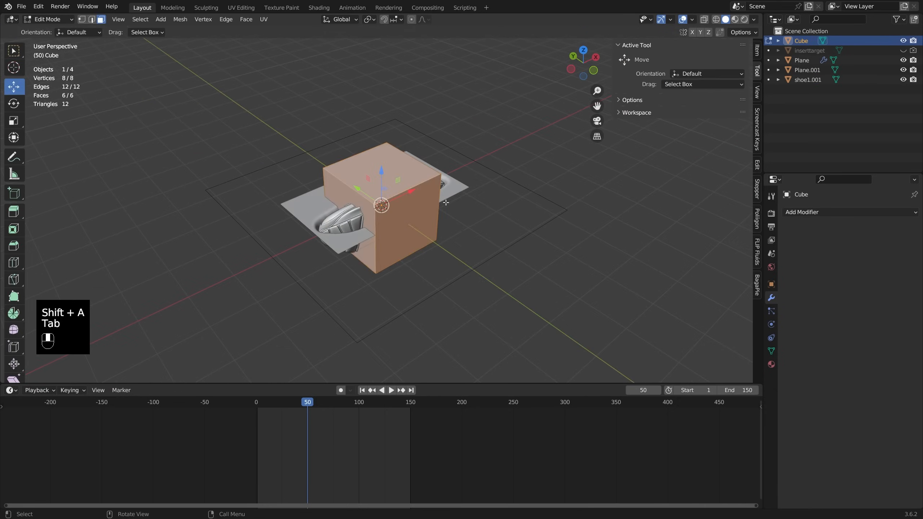
{"action": "key", "text": "x"}
{"action": "left_click", "coordinate": [384, 178]}
{"action": "middle_click_drag", "start_coordinate": [384, 178], "coordinate": [448, 193]}
{"action": "key", "text": "Tab"}
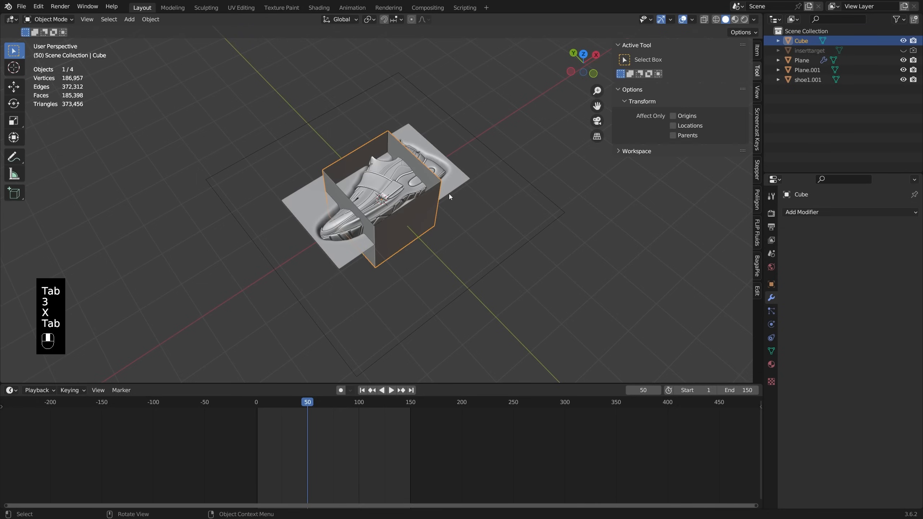
Scale the open box's mesh along X in top view to match the length of the cavity plane.
{"action": "key", "text": "KP_7"}
{"action": "key", "text": "Tab"}
{"action": "key", "text": "a"}
{"action": "key", "text": "s"}
{"action": "key", "text": "x"}
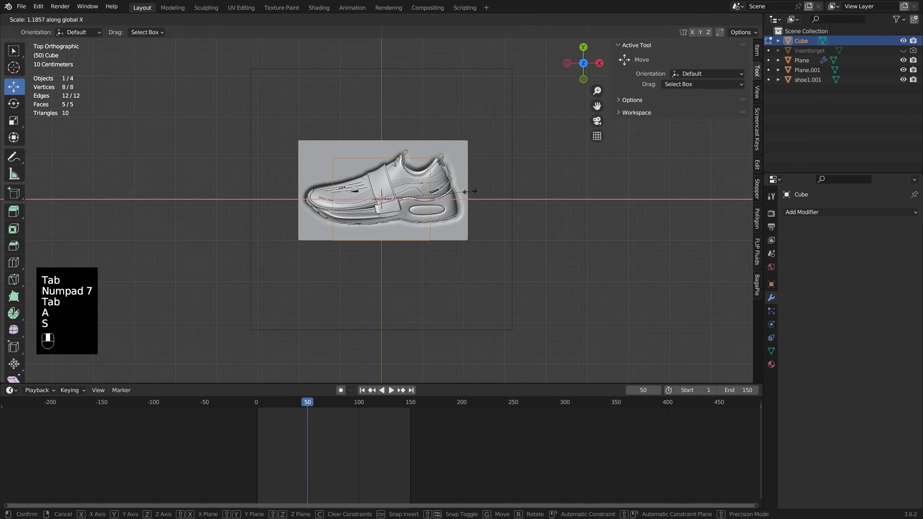
{"action": "left_click", "coordinate": [536, 194]}
{"action": "key", "text": "Tab"}
Add a Solidify modifier to the box with Even Thickness enabled and a Thickness of 0.056 m.
{"action": "middle_click_drag", "start_coordinate": [473, 219], "coordinate": [724, 224]}
{"action": "left_click", "coordinate": [841, 213]}
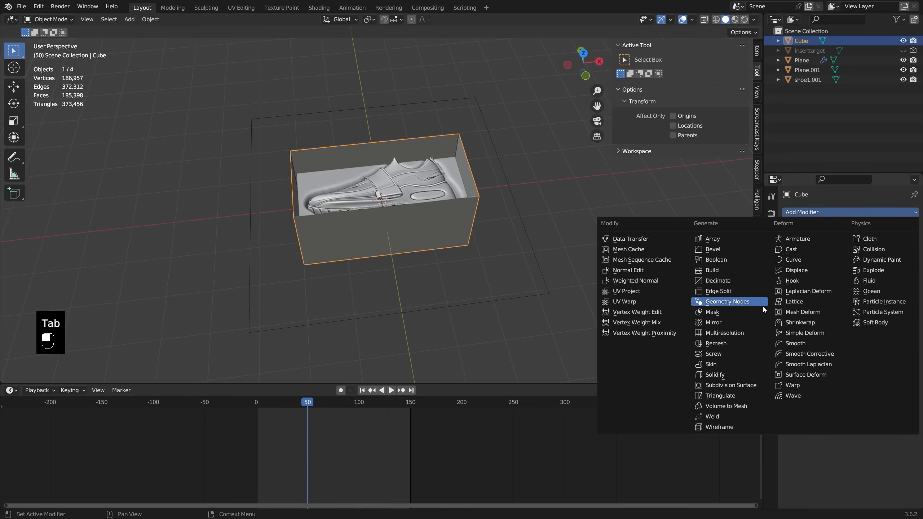
{"action": "left_click", "coordinate": [738, 376]}
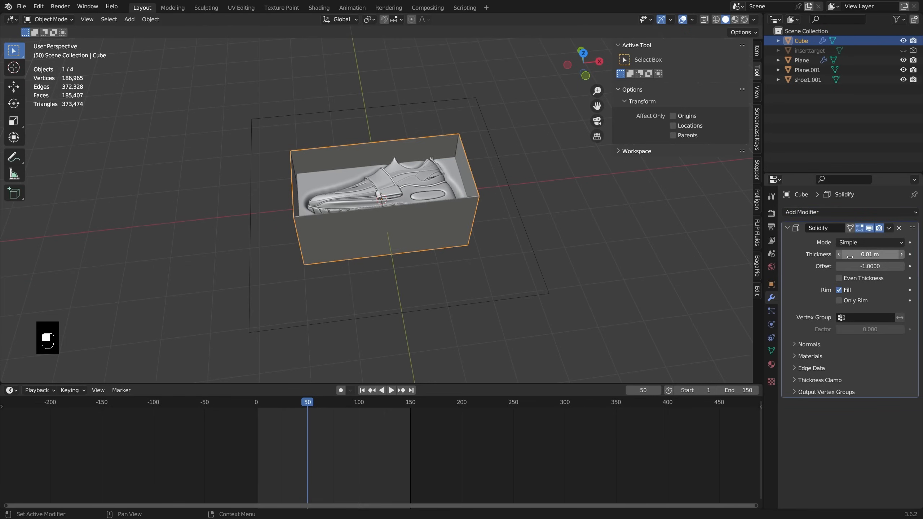
{"action": "mouse_move", "coordinate": [870, 254]}
{"action": "left_mouse_down"}
{"action": "mouse_move", "coordinate": [891, 255]}
{"action": "mouse_move", "coordinate": [870, 255]}
{"action": "left_mouse_up"}
{"action": "left_click_drag", "start_coordinate": [870, 255], "coordinate": [872, 255], "text": "shift"}
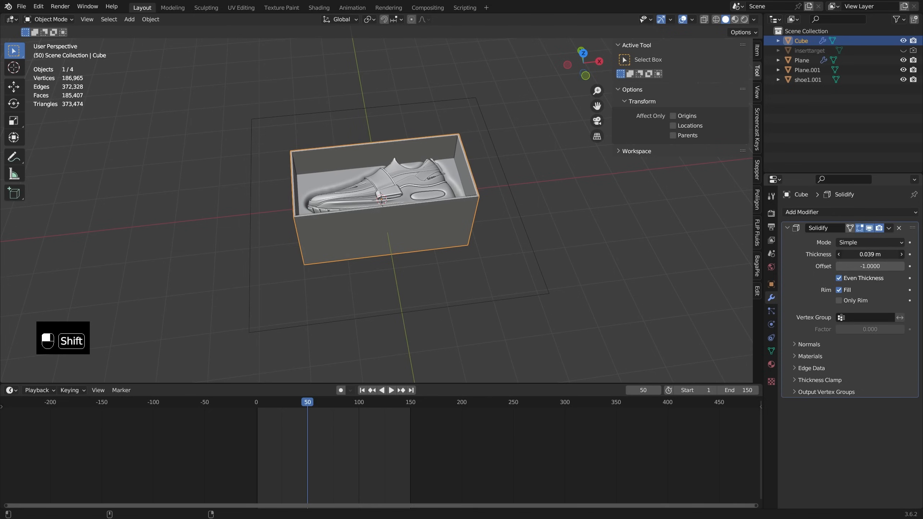
Lower the edge loop of the box's open upper rim along Z to make the box shallower.
{"action": "middle_click_drag", "start_coordinate": [635, 204], "coordinate": [423, 138]}
{"action": "key", "text": "Tab"}
{"action": "key", "text": "1"}
{"action": "left_click", "coordinate": [422, 162], "text": "alt"}
{"action": "key", "text": "g"}
{"action": "middle_click", "coordinate": [423, 142]}
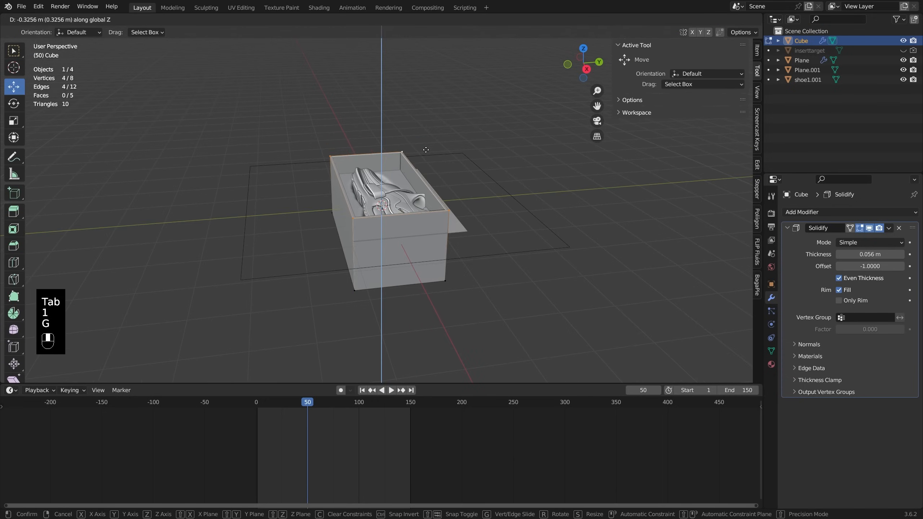
{"action": "left_click", "coordinate": [426, 156]}
Scale the whole box mesh along X and Y to fit it around the shoe.
{"action": "middle_click_drag", "start_coordinate": [426, 156], "coordinate": [413, 157]}
{"action": "key", "text": "a"}
{"action": "key", "text": "s"}
{"action": "key", "text": "x"}
{"action": "key", "text": "s"}
{"action": "key", "text": "y"}
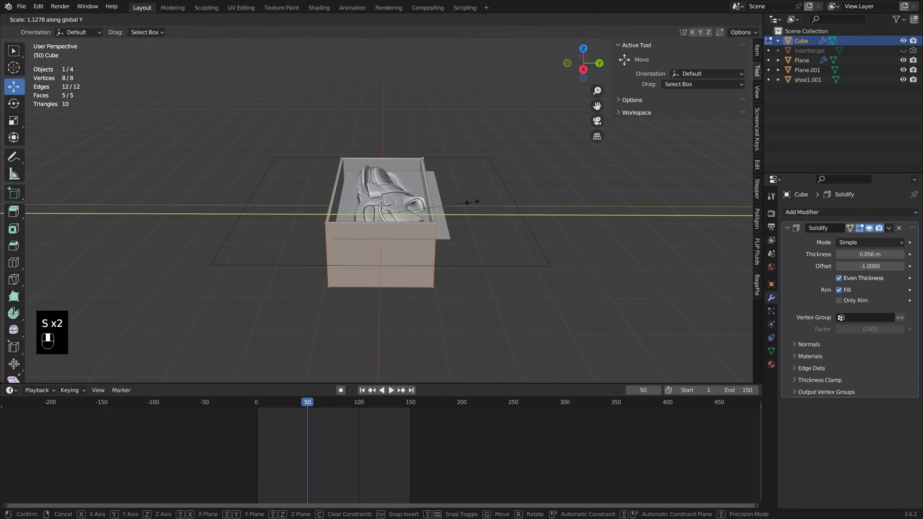
{"action": "left_click", "coordinate": [482, 221]}
{"action": "key", "text": "Tab"}
Unhide the inserttarget object and select it together with the shoe and the cavity plane.
{"action": "middle_click_drag", "start_coordinate": [482, 221], "coordinate": [492, 260]}
{"action": "key", "text": "KP_7"}
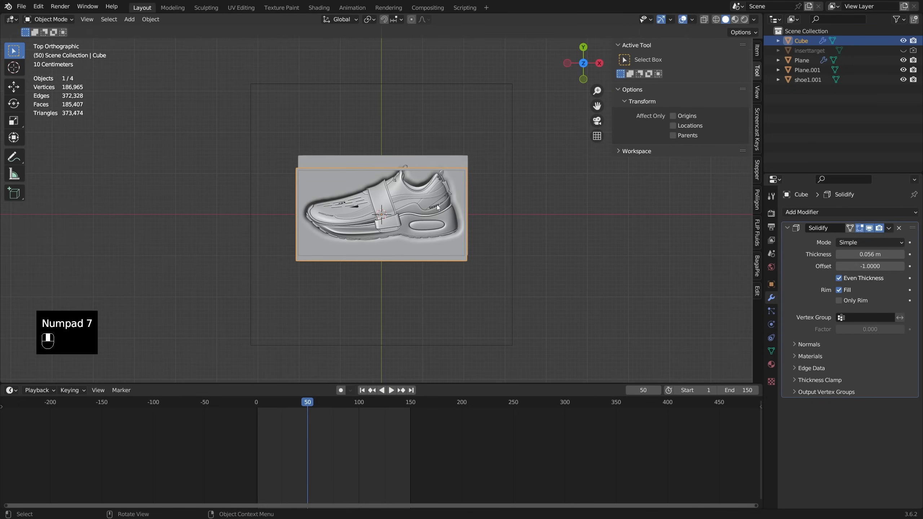
{"action": "middle_click_drag", "start_coordinate": [440, 213], "coordinate": [420, 252]}
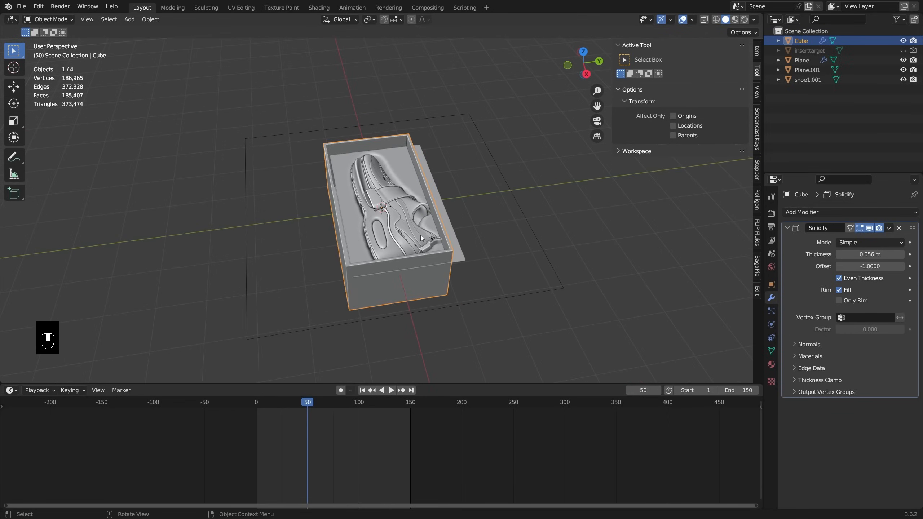
{"action": "left_click", "coordinate": [421, 238]}
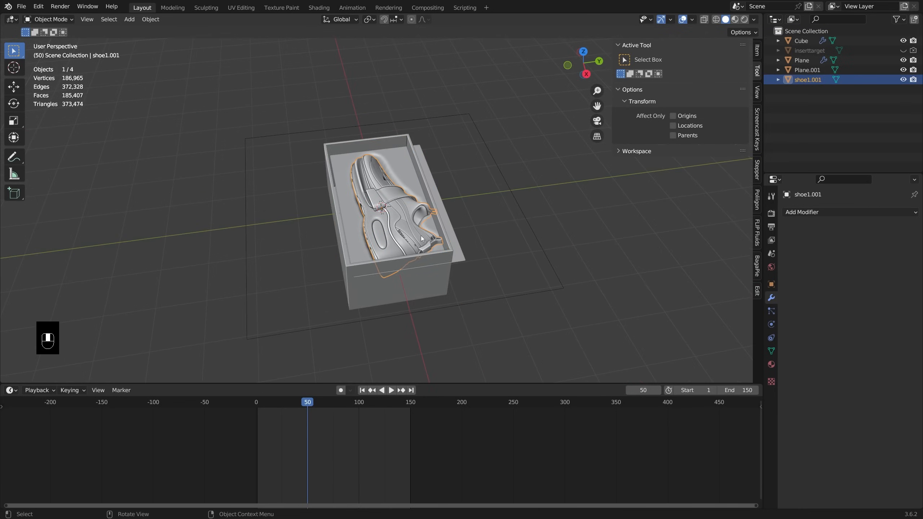
{"action": "left_click", "coordinate": [813, 51], "text": "ctrl"}
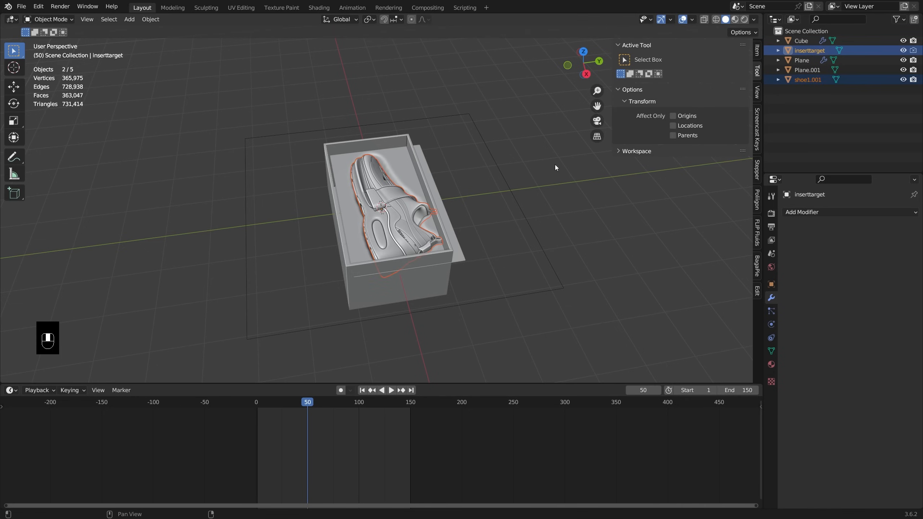
{"action": "left_click", "coordinate": [460, 250], "text": "shift"}
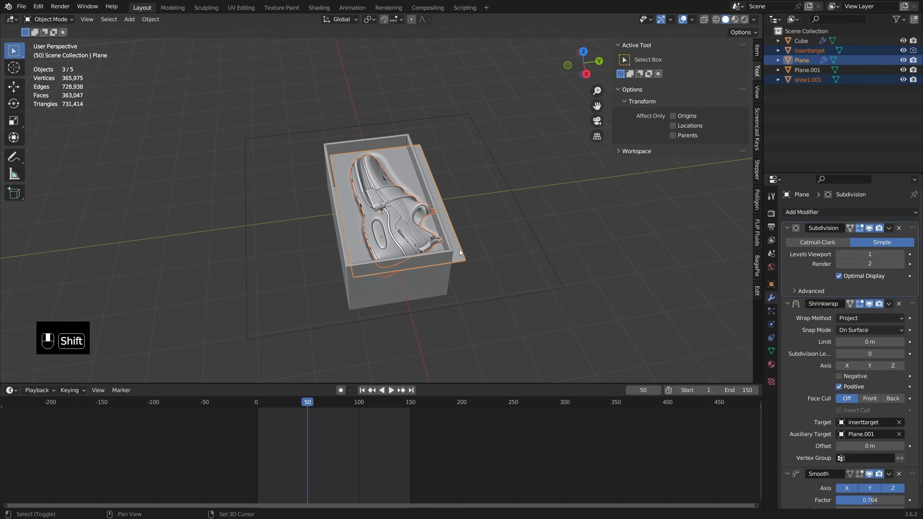
{"action": "key", "text": "g"}
{"action": "left_click", "coordinate": [489, 217]}
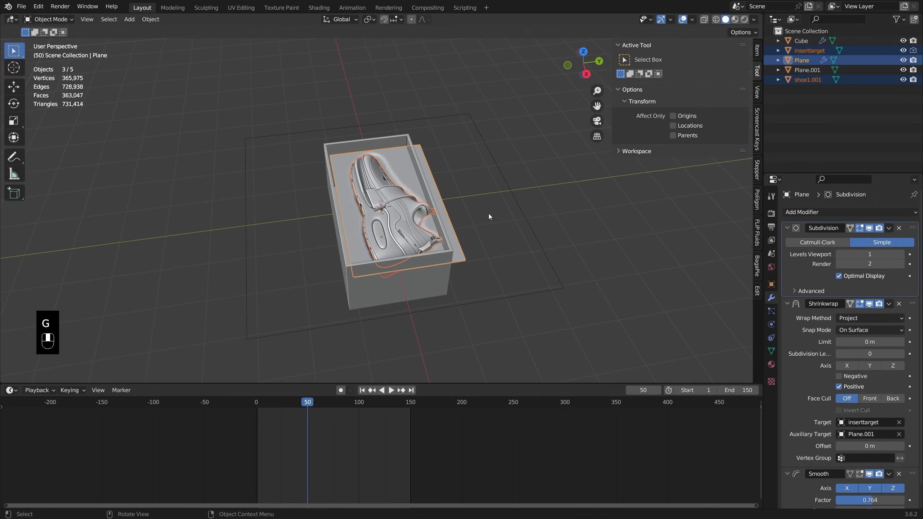
Move the shoe, inserttarget and cavity plane about -0.27 m along Y and slightly along negative X to align them with the box.
{"action": "key", "text": "KP_7"}
{"action": "key", "text": "g"}
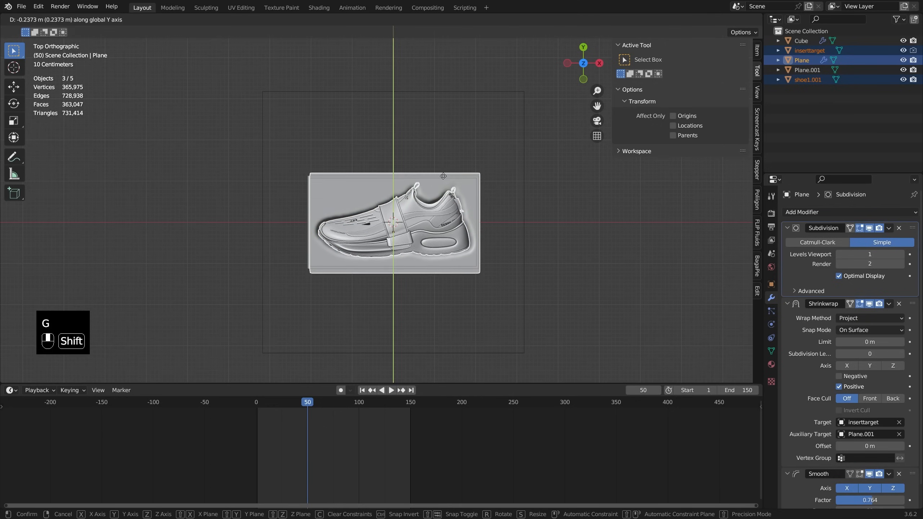
{"action": "left_click", "coordinate": [453, 195], "text": "shift"}
{"action": "middle_click_drag", "start_coordinate": [486, 209], "coordinate": [489, 169]}
{"action": "key", "text": "g"}
{"action": "key", "text": "x"}
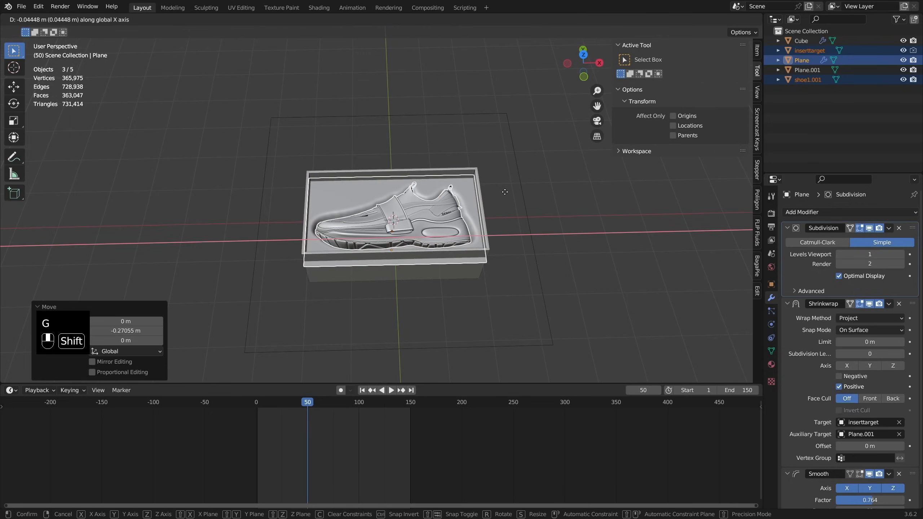
{"action": "left_click", "coordinate": [503, 192]}
Select the cavity plane and examine how its edges meet the box walls.
{"action": "middle_click_drag", "start_coordinate": [500, 194], "coordinate": [372, 268]}
{"action": "scroll", "coordinate": [482, 244], "scroll_direction": "up", "scroll_amount": 2}
{"action": "left_click", "coordinate": [483, 245]}
{"action": "left_click", "coordinate": [446, 274]}
{"action": "key", "text": "Tab"}
{"action": "key", "text": "Tab"}
{"action": "key", "text": "alt+z"}
{"action": "key", "text": "alt+z"}
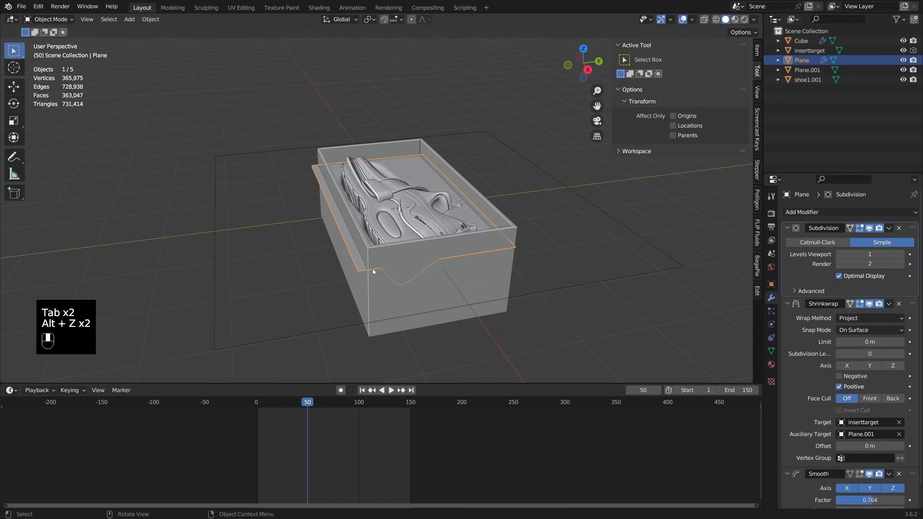
{"action": "middle_click_drag", "start_coordinate": [442, 279], "coordinate": [408, 279]}
{"action": "key", "text": "Tab"}
{"action": "key", "text": "alt+z"}
{"action": "key", "text": "alt+z"}
{"action": "key", "text": "Tab"}
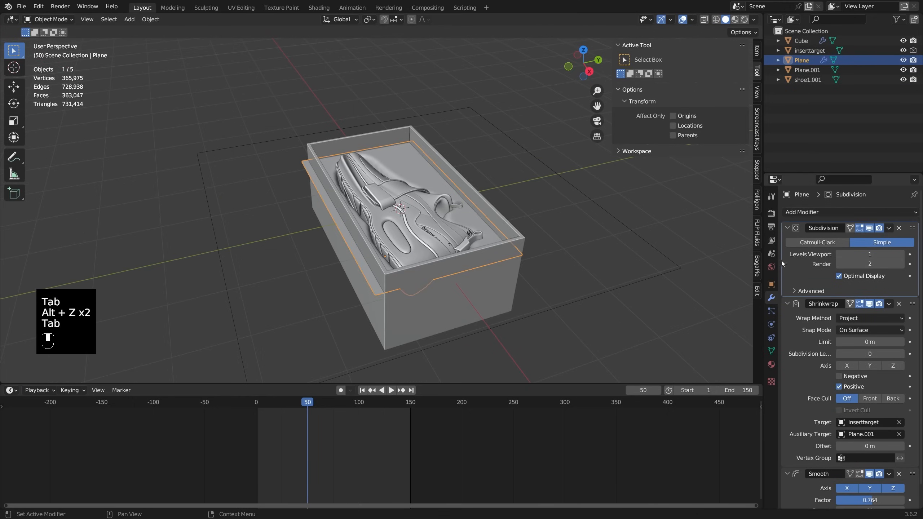
Delete the three outermost rows of vertices along the cavity plane's long side that overhangs the box.
{"action": "middle_click_drag", "start_coordinate": [560, 255], "coordinate": [544, 279]}
{"action": "key", "text": "Tab"}
{"action": "middle_click_drag", "start_coordinate": [358, 312], "coordinate": [359, 271]}
{"action": "key", "text": "ctrl+KP_Add"}
{"action": "key", "text": "ctrl+KP_Add"}
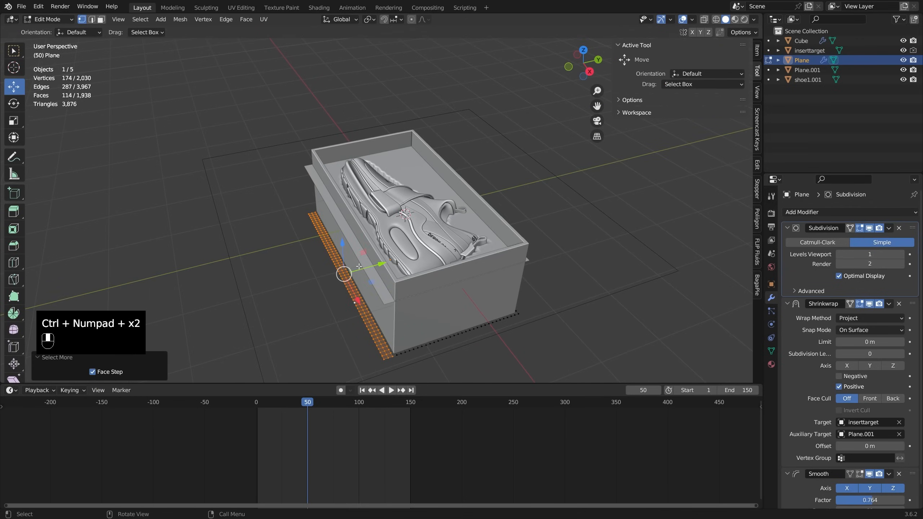
{"action": "key", "text": "x"}
{"action": "left_click", "coordinate": [354, 248]}
{"action": "key", "text": "alt+z"}
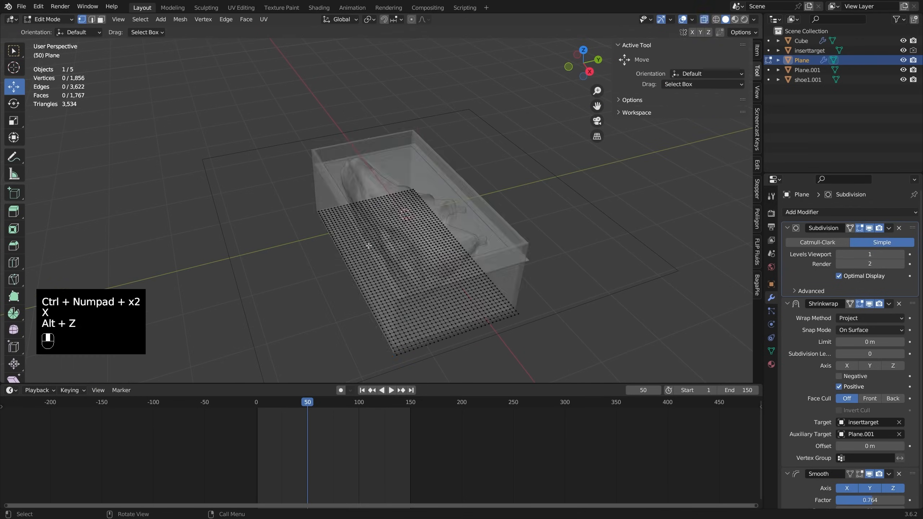
{"action": "key", "text": "alt+z"}
Delete two more vertex rows along the same long side of the plane so it stays inside the box.
{"action": "middle_click_drag", "start_coordinate": [354, 249], "coordinate": [641, 215]}
{"action": "key", "text": "Tab"}
{"action": "key", "text": "Tab"}
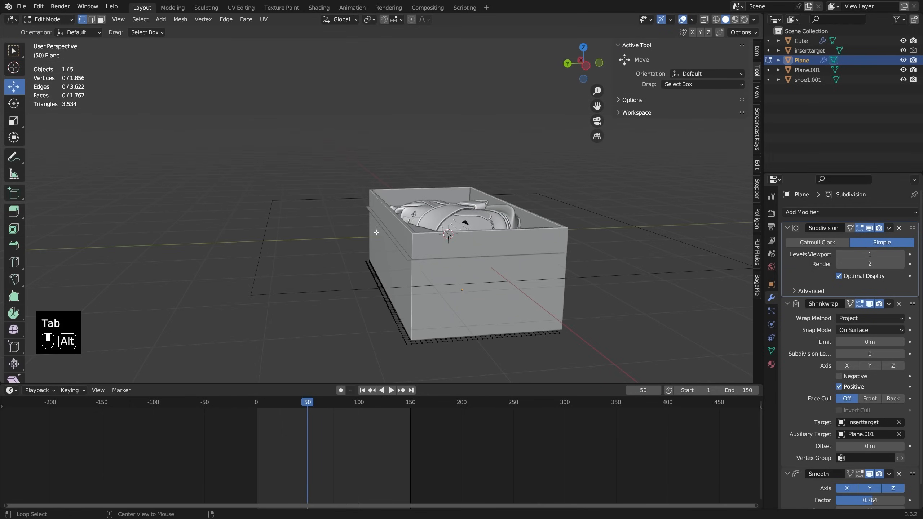
{"action": "key", "text": "x"}
{"action": "left_click", "coordinate": [364, 288]}
{"action": "left_click", "coordinate": [373, 283], "text": "alt"}
{"action": "key", "text": "x"}
{"action": "left_click", "coordinate": [373, 283]}
{"action": "key", "text": "Tab"}
{"action": "middle_click_drag", "start_coordinate": [434, 245], "coordinate": [473, 257]}
Raise the box's upper rim edge loop about 0.13 m along Z so the walls clear the shoe.
{"action": "left_click", "coordinate": [474, 260]}
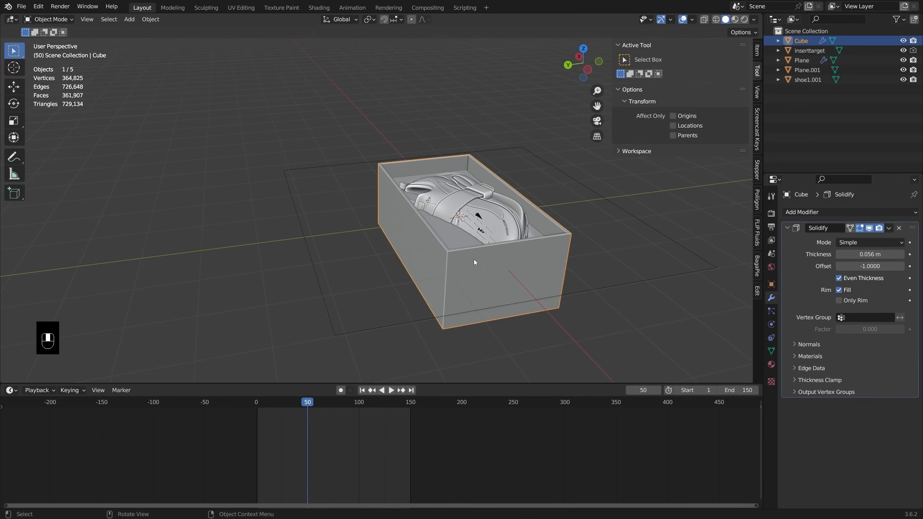
{"action": "key", "text": "KP_1"}
{"action": "key", "text": "Tab"}
{"action": "key", "text": "alt+z"}
{"action": "key", "text": "1"}
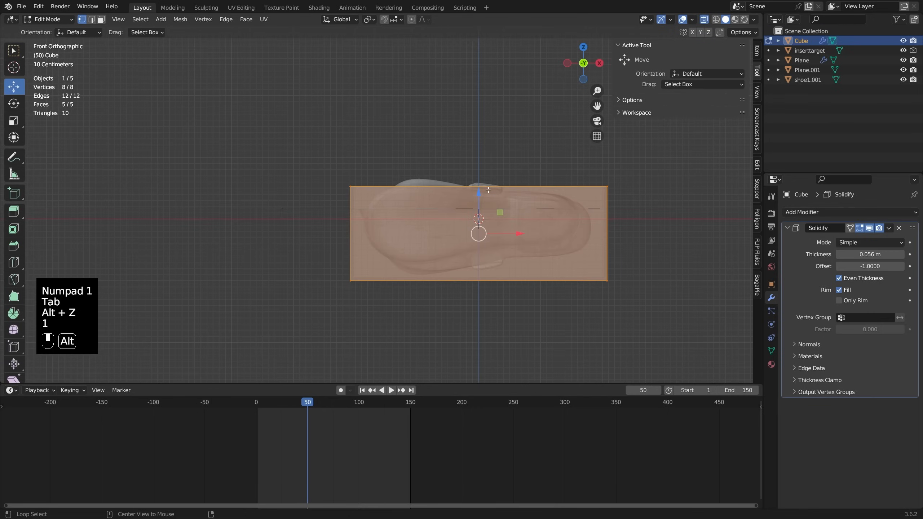
{"action": "left_click", "coordinate": [487, 187], "text": "alt"}
{"action": "key", "text": "g"}
{"action": "middle_click_drag", "start_coordinate": [488, 188], "coordinate": [491, 180]}
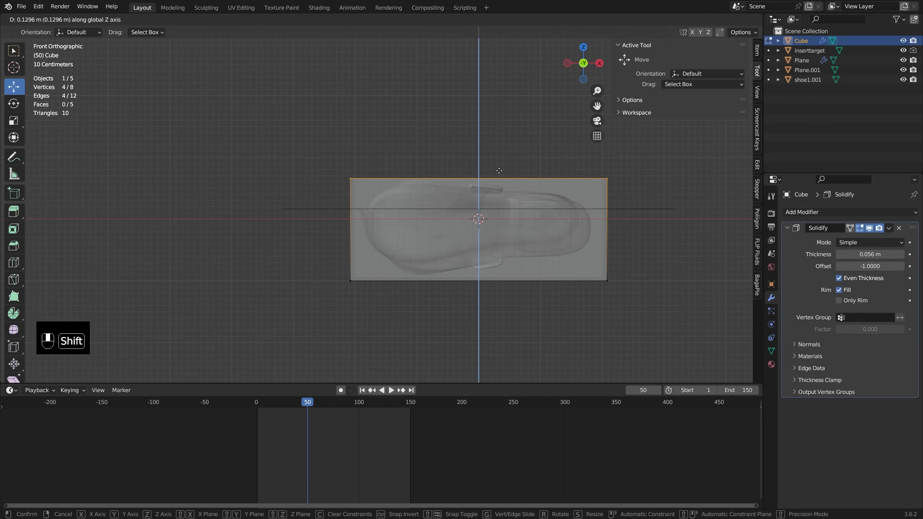
{"action": "left_click", "coordinate": [500, 169]}
{"action": "middle_click_drag", "start_coordinate": [646, 281], "coordinate": [665, 293]}
{"action": "key", "text": "Tab"}
{"action": "key", "text": "alt+z"}
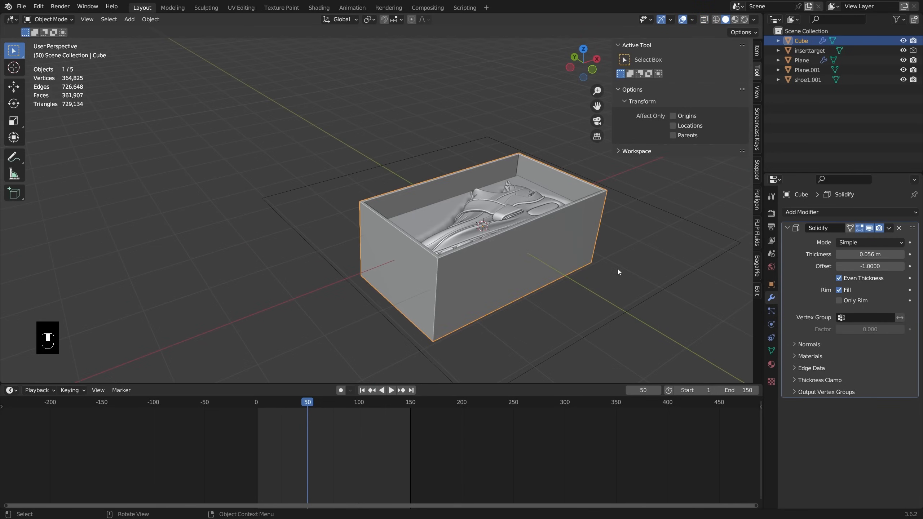
Add a Bevel modifier to the box with 4 segments and an Amount of 0.012 m.
{"action": "middle_click_drag", "start_coordinate": [604, 262], "coordinate": [561, 251], "text": "shift"}
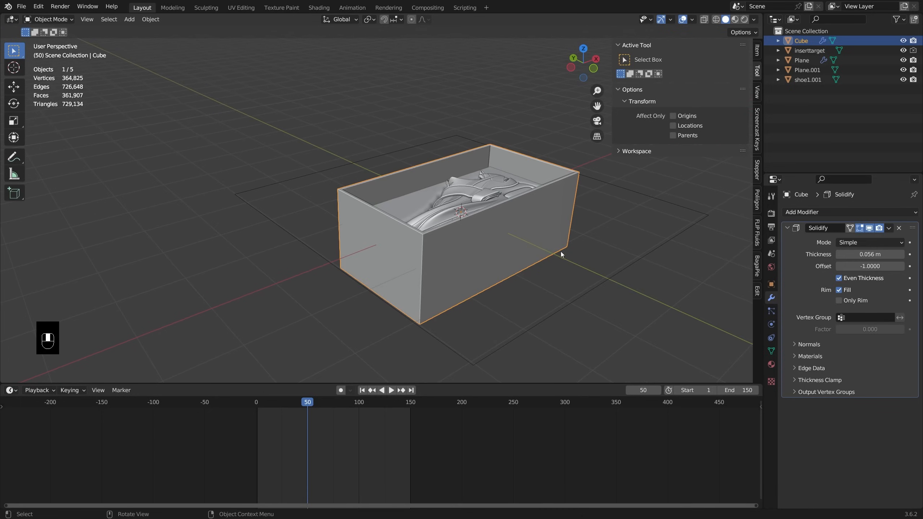
{"action": "left_click", "coordinate": [855, 214]}
{"action": "left_click", "coordinate": [745, 251]}
{"action": "scroll", "coordinate": [580, 248], "scroll_direction": "up", "scroll_amount": 2}
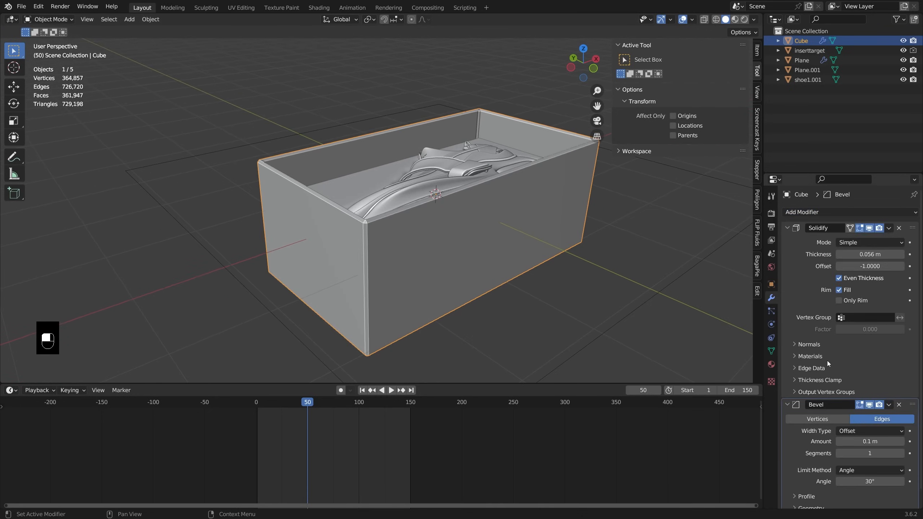
{"action": "scroll", "coordinate": [856, 392], "scroll_direction": "down", "scroll_amount": 1}
{"action": "left_click", "coordinate": [903, 436]}
{"action": "left_click", "coordinate": [903, 436]}
{"action": "left_click", "coordinate": [903, 436]}
{"action": "left_click_drag", "start_coordinate": [870, 424], "coordinate": [855, 424], "text": "shift"}
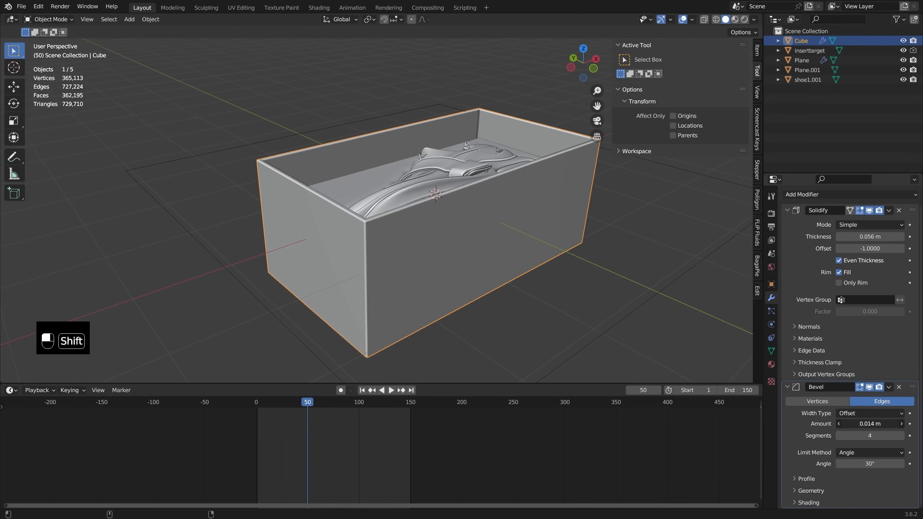
Duplicate the box in place and turn the copy into a cover by filling its open top and deleting its bottom face.
{"action": "middle_click_drag", "start_coordinate": [654, 382], "coordinate": [585, 301]}
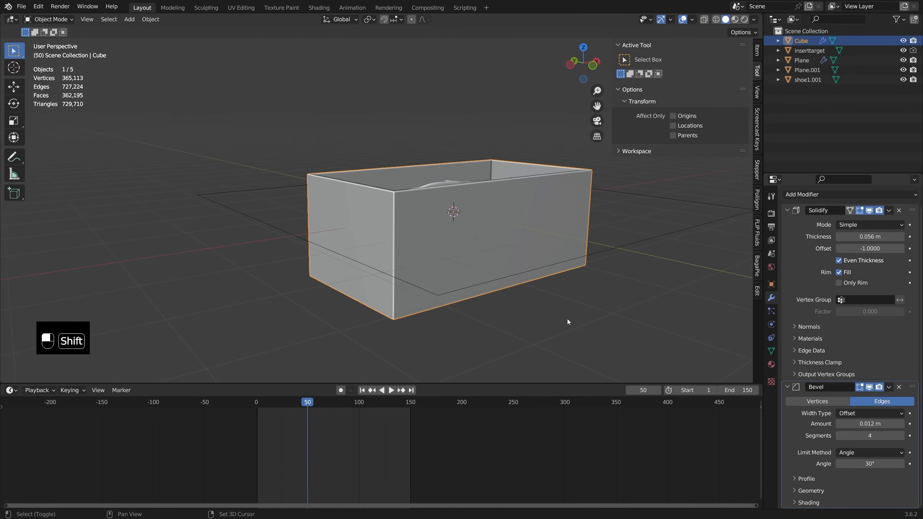
{"action": "key", "text": "shift+d"}
{"action": "right_click", "coordinate": [567, 284]}
{"action": "key", "text": "Tab"}
{"action": "key", "text": "1"}
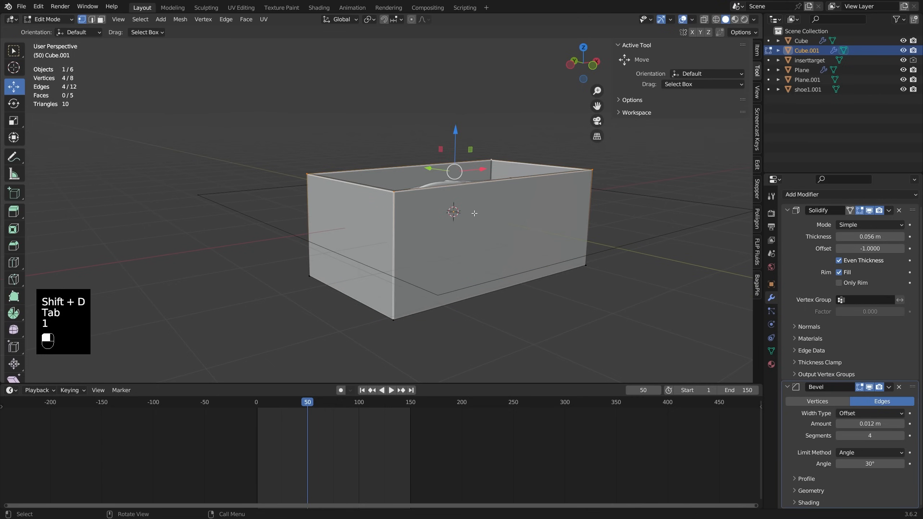
{"action": "key", "text": "alt+z"}
{"action": "key", "text": "f"}
{"action": "key", "text": "3"}
{"action": "key", "text": "x"}
{"action": "left_click", "coordinate": [494, 248]}
{"action": "key", "text": "alt+z"}
{"action": "key", "text": "Tab"}
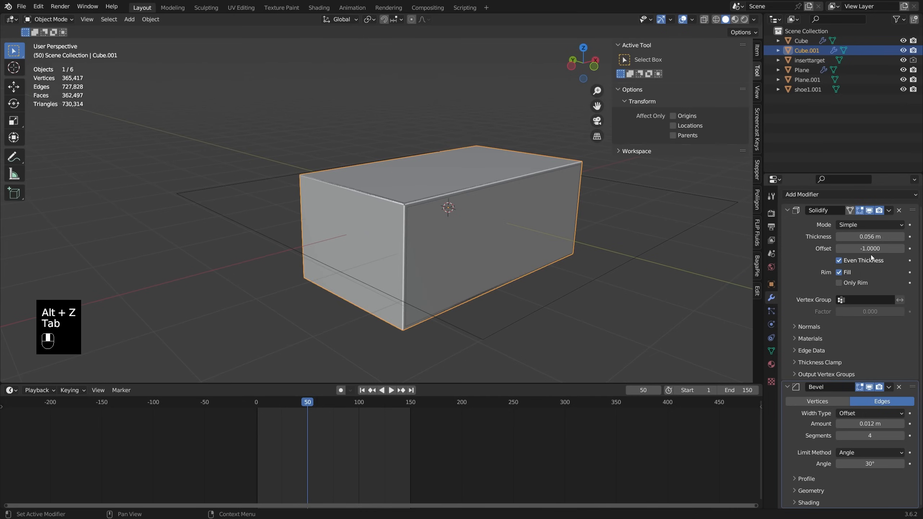
Set the cover's Solidify Offset to 1.0000 so its walls thicken outward.
{"action": "left_click_drag", "start_coordinate": [865, 248], "coordinate": [909, 249]}
{"action": "middle_click_drag", "start_coordinate": [680, 243], "coordinate": [560, 256]}
Try moving the cover sideways along Y off the box.
{"action": "key", "text": "g"}
{"action": "key", "text": "y"}
{"action": "right_click", "coordinate": [571, 255]}
{"action": "middle_click_drag", "start_coordinate": [505, 261], "coordinate": [502, 260]}
{"action": "key", "text": "g"}
{"action": "key", "text": "y"}
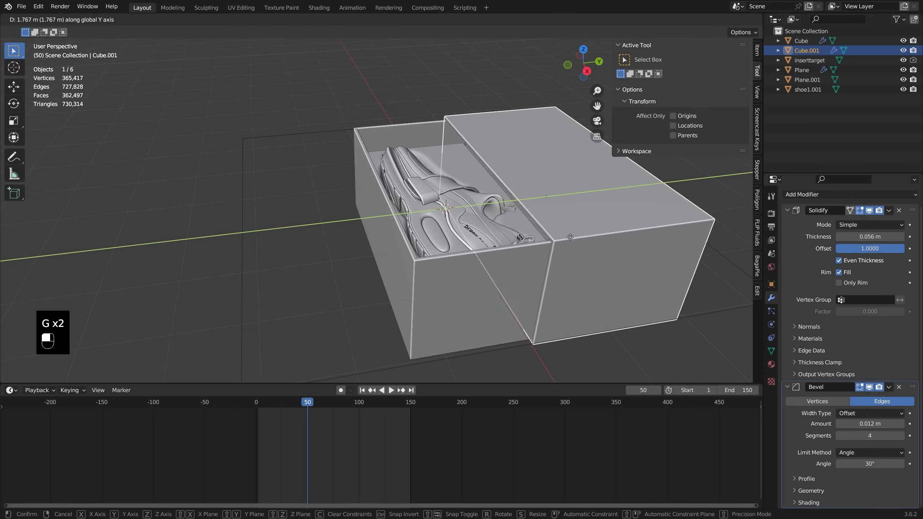
{"action": "right_click", "coordinate": [541, 248]}
{"action": "scroll", "coordinate": [472, 258], "scroll_direction": "down", "scroll_amount": 1}
{"action": "middle_click_drag", "start_coordinate": [472, 258], "coordinate": [477, 246]}
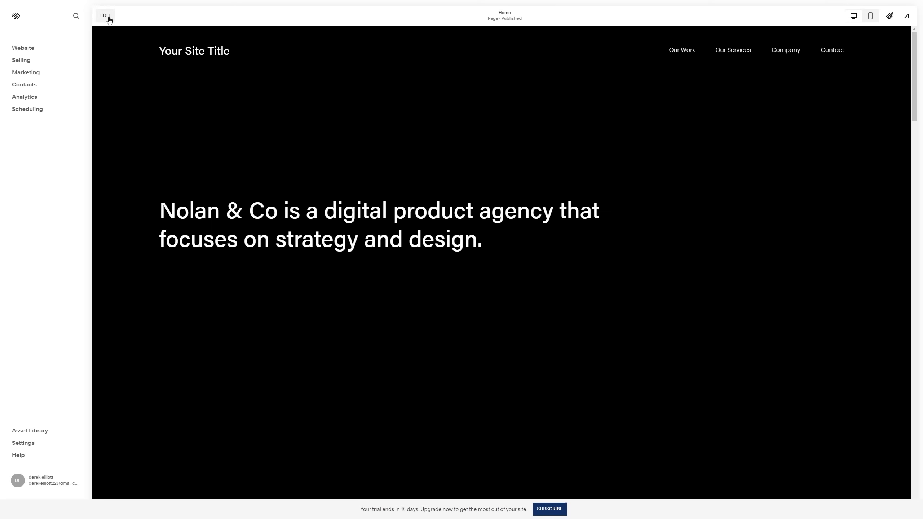
Switch to the Squarespace site editor and change the home page's site title to DERRK PRODUCT REVEALER.
{"action": "left_click", "coordinate": [108, 17]}
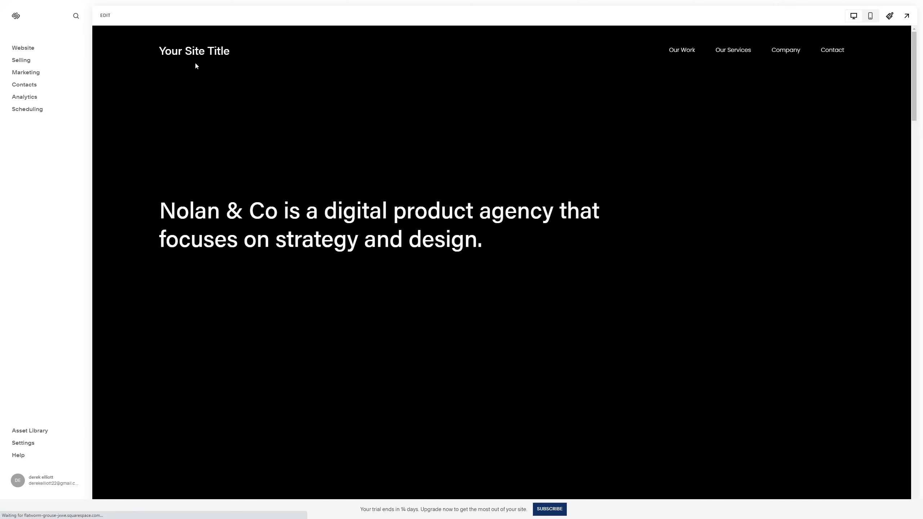
{"action": "left_click", "coordinate": [145, 56]}
{"action": "left_click", "coordinate": [841, 184]}
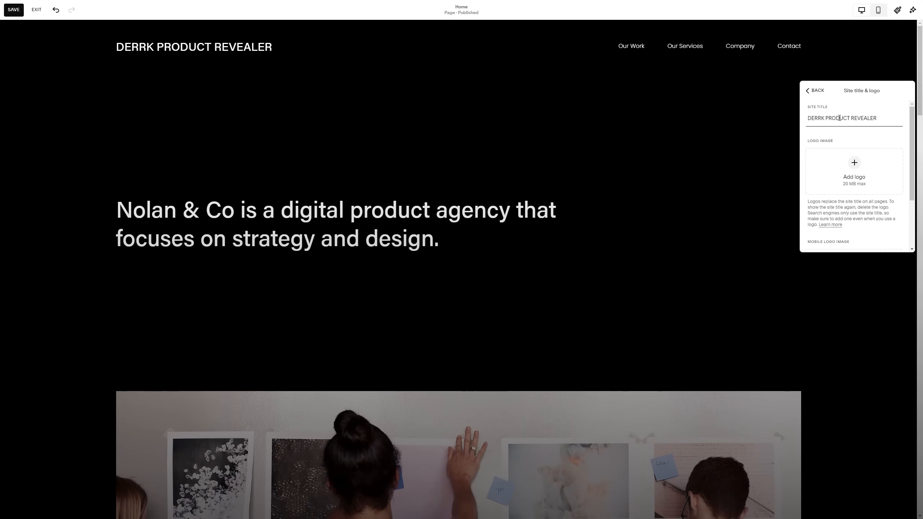
Add logo.png as the site logo and set its Logo Height to 214px.
{"action": "left_click", "coordinate": [855, 164]}
{"action": "left_click", "coordinate": [835, 182]}
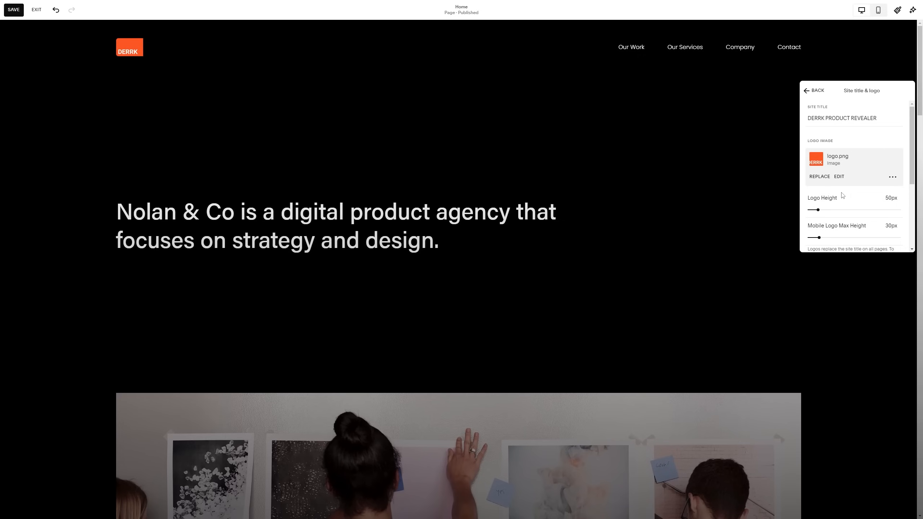
{"action": "left_click_drag", "start_coordinate": [827, 211], "coordinate": [868, 211]}
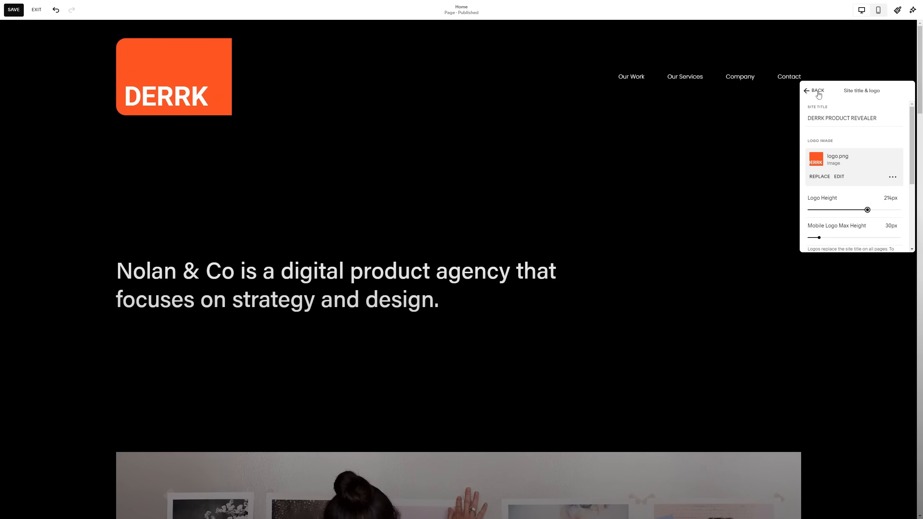
{"action": "left_click", "coordinate": [817, 92]}
Replace the large photo below the home page's opening statement with r1.jpg.
{"action": "left_click", "coordinate": [777, 188]}
{"action": "scroll", "coordinate": [635, 270], "scroll_direction": "down", "scroll_amount": 9}
{"action": "double_click", "coordinate": [634, 269]}
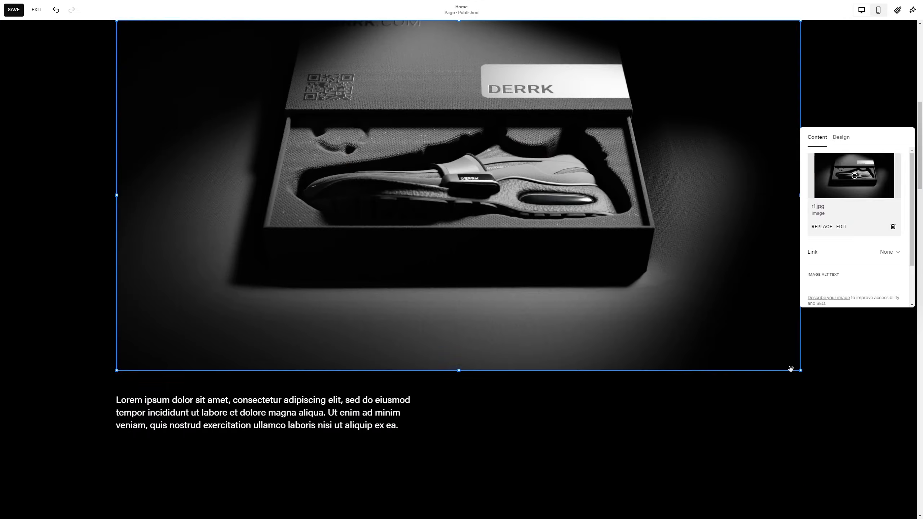
Replace the lorem ipsum paragraph with text beginning "We are" and the heading above View Our Work with "We work with the best!".
{"action": "scroll", "coordinate": [356, 334], "scroll_direction": "down", "scroll_amount": 2}
{"action": "left_click", "coordinate": [356, 333]}
{"action": "key", "text": "ctrl+a"}
{"action": "type", "text": "We are"}
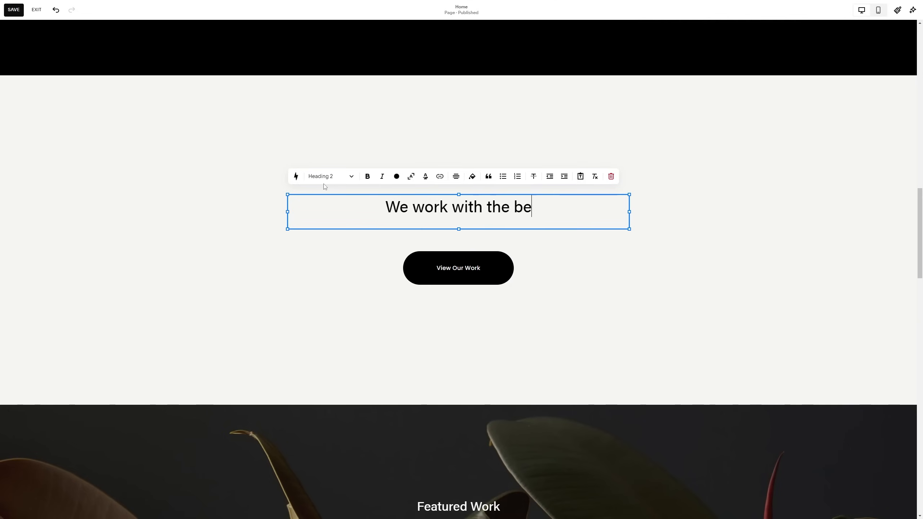
{"action": "type", "text": "st!"}
{"action": "left_click", "coordinate": [824, 165]}
Add an image block with the red-lit shoe render, resize it and center it beneath the View Our Work button.
{"action": "left_click", "coordinate": [46, 93]}
{"action": "left_click", "coordinate": [96, 137]}
{"action": "left_click", "coordinate": [124, 171]}
{"action": "left_click_drag", "start_coordinate": [283, 293], "coordinate": [283, 374]}
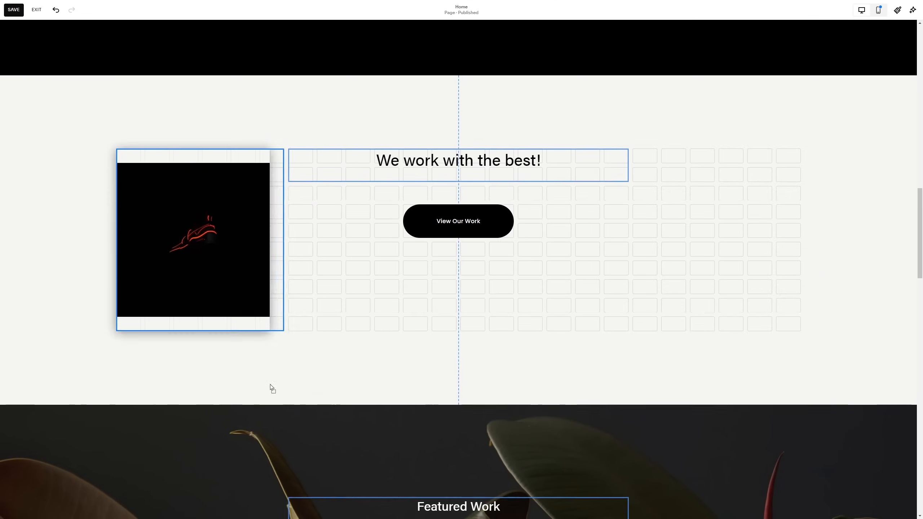
{"action": "left_click_drag", "start_coordinate": [200, 374], "coordinate": [209, 302]}
{"action": "left_click_drag", "start_coordinate": [236, 255], "coordinate": [498, 369]}
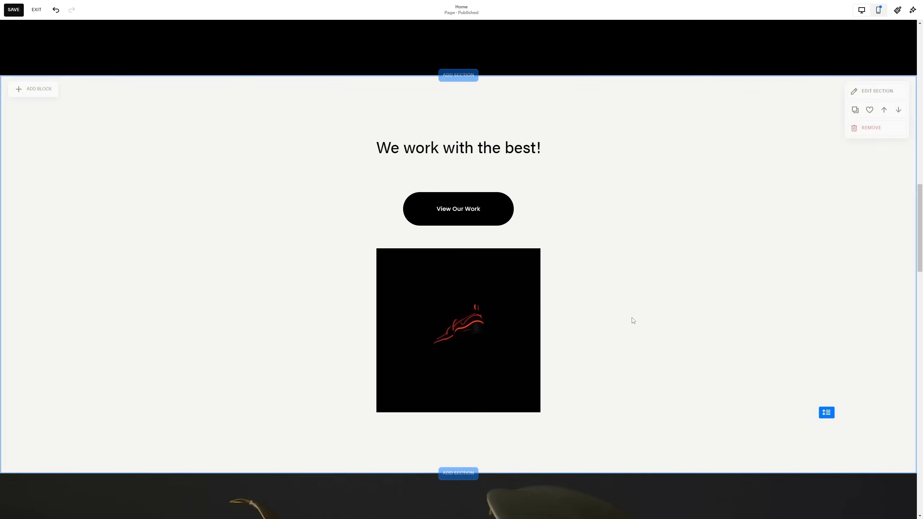
Replace the plant photo in the Featured Work section with r2.jpg from the renders1 folder.
{"action": "scroll", "coordinate": [632, 321], "scroll_direction": "down", "scroll_amount": 3}
{"action": "left_click", "coordinate": [503, 95]}
{"action": "left_click", "coordinate": [419, 70]}
{"action": "left_click", "coordinate": [563, 93]}
{"action": "left_click", "coordinate": [582, 128]}
{"action": "left_click", "coordinate": [579, 186]}
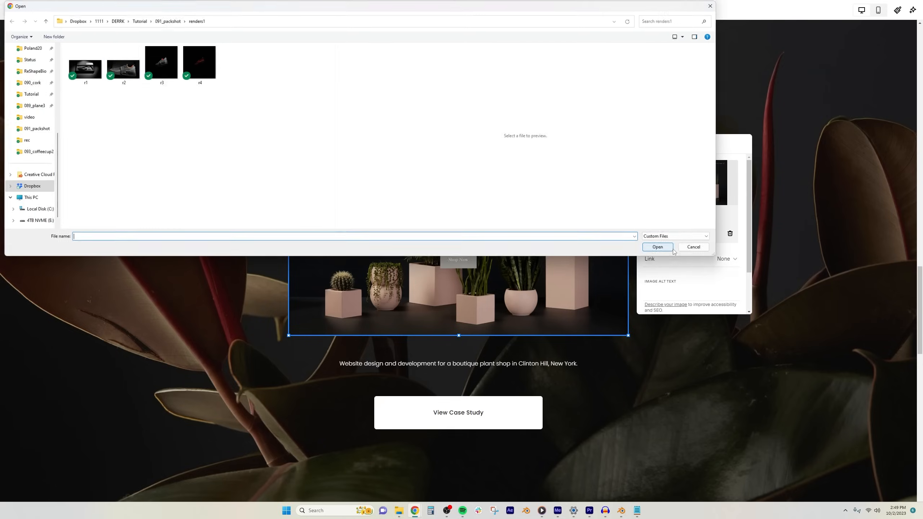
{"action": "left_click", "coordinate": [123, 66]}
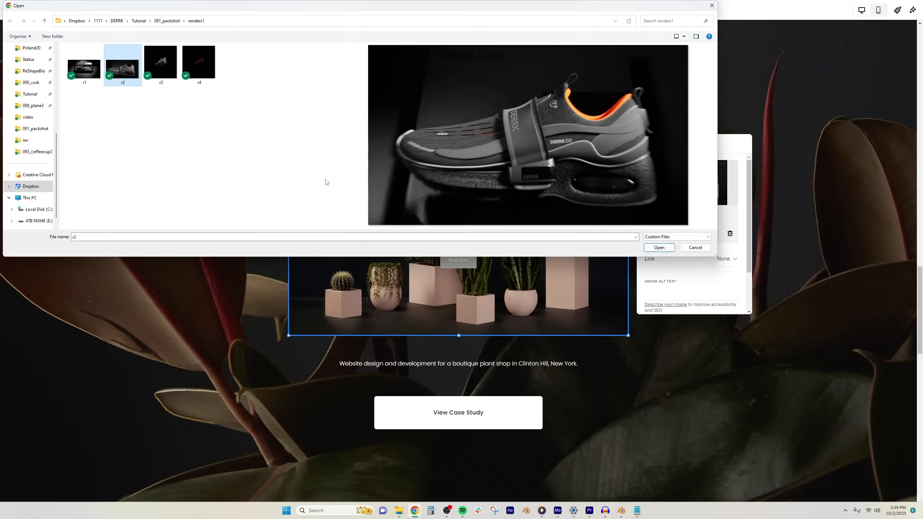
{"action": "left_click", "coordinate": [653, 246]}
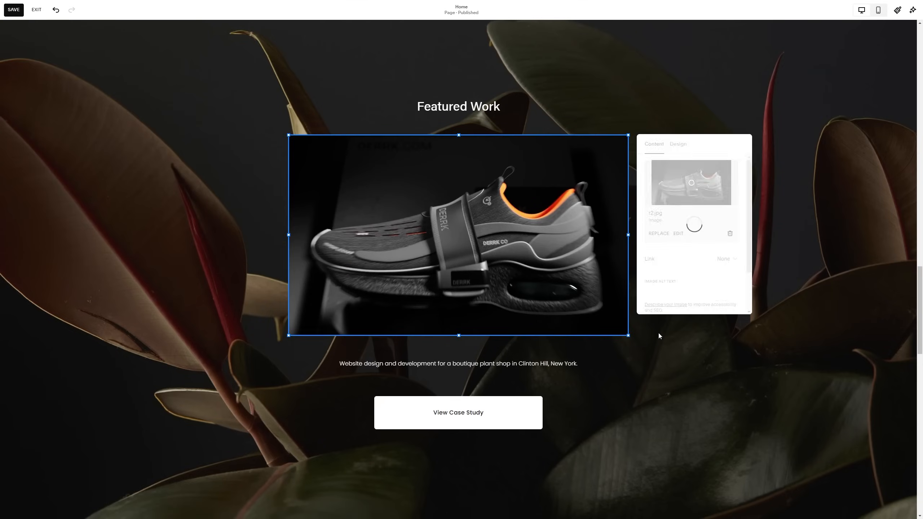
{"action": "left_click", "coordinate": [658, 332]}
Append "So far..." to the "Who we've worked with." heading below the Featured Work section.
{"action": "scroll", "coordinate": [818, 164], "scroll_direction": "down", "scroll_amount": 8}
{"action": "scroll", "coordinate": [612, 287], "scroll_direction": "down", "scroll_amount": 2}
{"action": "left_click", "coordinate": [546, 240]}
{"action": "type", "text": "So far..."}
Review the home page in mobile and desktop layout and save its changes.
{"action": "scroll", "coordinate": [596, 238], "scroll_direction": "down", "scroll_amount": 12}
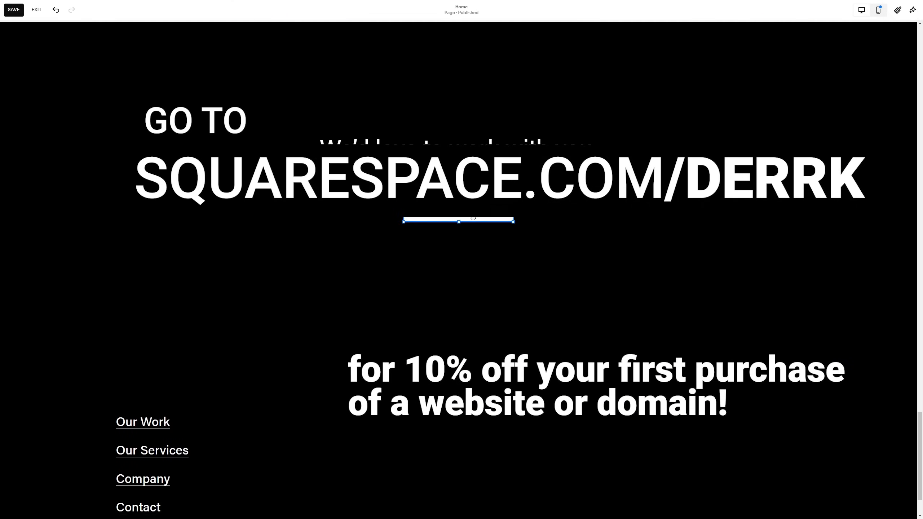
{"action": "scroll", "coordinate": [472, 221], "scroll_direction": "down", "scroll_amount": 2}
{"action": "scroll", "coordinate": [460, 268], "scroll_direction": "up", "scroll_amount": 6}
{"action": "left_click", "coordinate": [879, 10]}
{"action": "scroll", "coordinate": [544, 42], "scroll_direction": "up", "scroll_amount": 10}
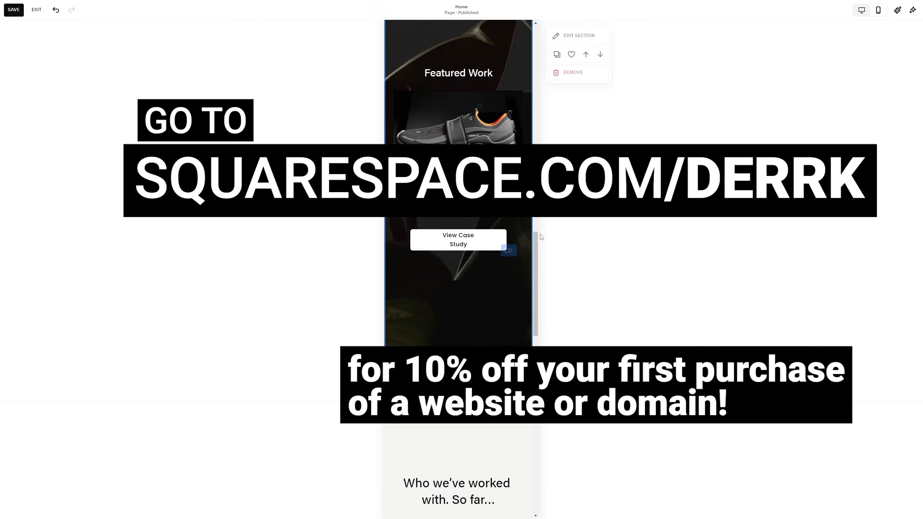
{"action": "triple_click", "coordinate": [455, 109]}
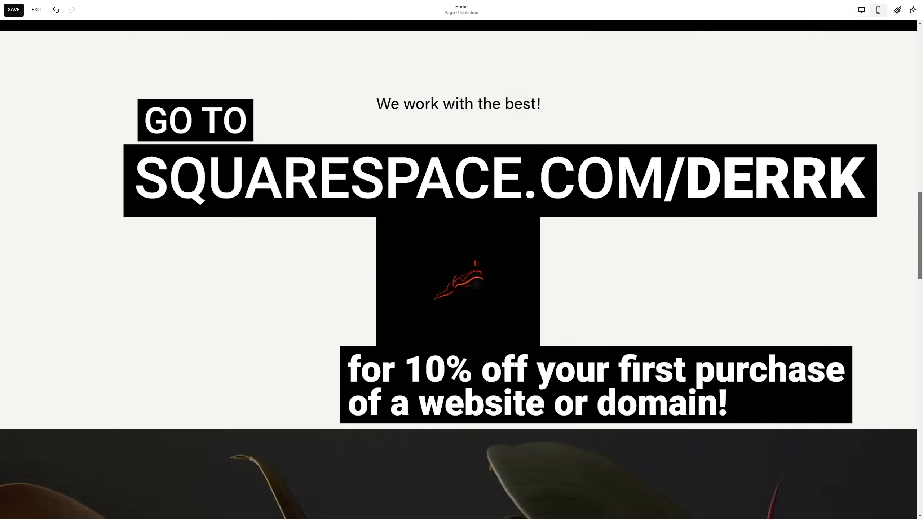
{"action": "scroll", "coordinate": [922, 336], "scroll_direction": "down", "scroll_amount": 5}
{"action": "left_click_drag", "start_coordinate": [921, 336], "coordinate": [921, 122]}
{"action": "left_click", "coordinate": [13, 10]}
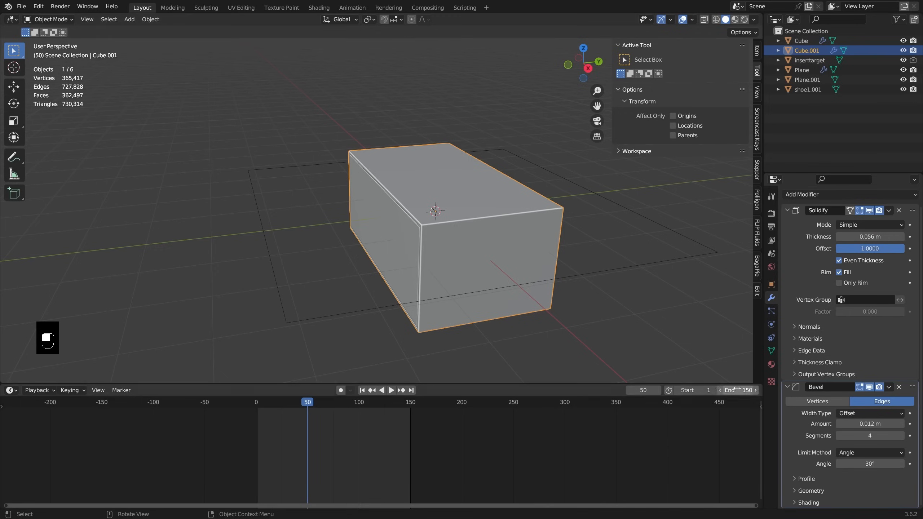
In Blender, insert a single keyframe on the outer cover's Y location of 0 m at frame 1.
{"action": "left_click", "coordinate": [772, 228]}
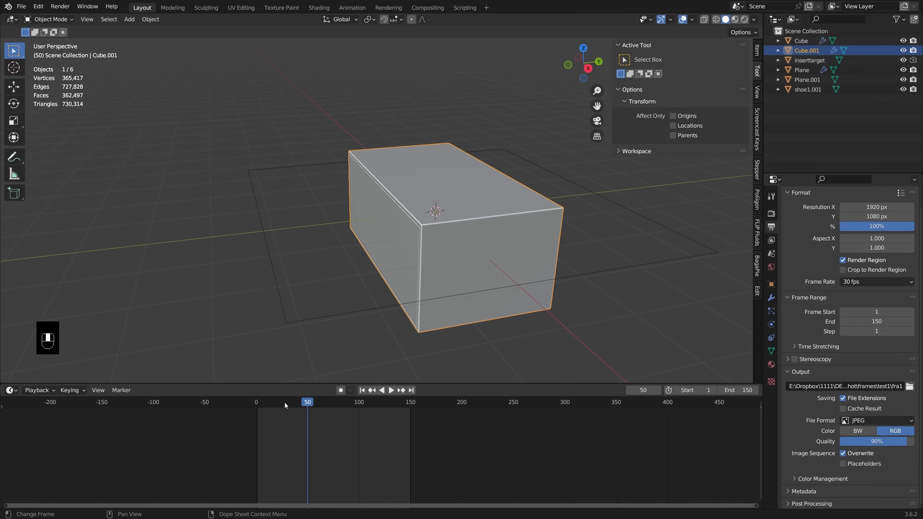
{"action": "left_click_drag", "start_coordinate": [259, 402], "coordinate": [258, 401]}
{"action": "left_click", "coordinate": [758, 51]}
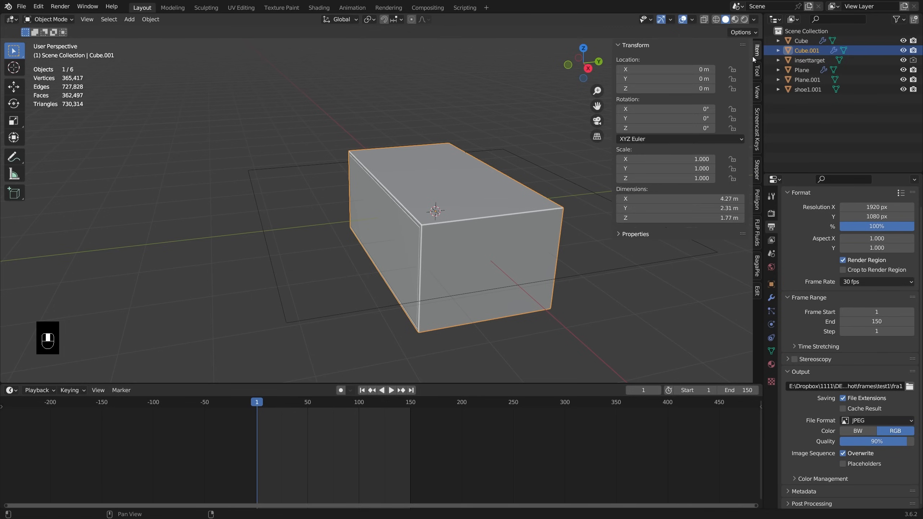
{"action": "mouse_move", "coordinate": [674, 82]}
{"action": "left_mouse_down"}
{"action": "mouse_move", "coordinate": [733, 82]}
{"action": "mouse_move", "coordinate": [673, 82]}
{"action": "left_mouse_up"}
{"action": "right_click", "coordinate": [673, 82]}
{"action": "left_click", "coordinate": [673, 81]}
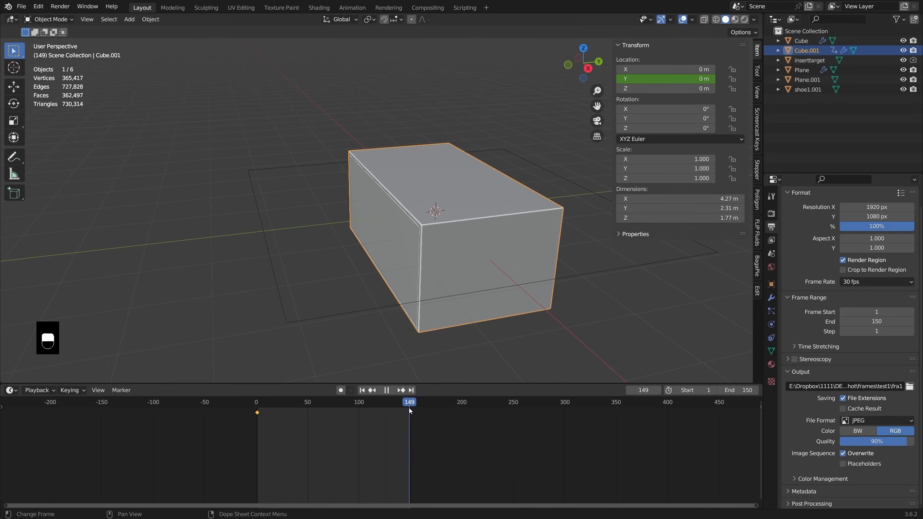
Set the outer cover's Y location to about 2.14 m at frame 150 and insert a single keyframe for it.
{"action": "left_click_drag", "start_coordinate": [410, 409], "coordinate": [410, 408]}
{"action": "left_click_drag", "start_coordinate": [640, 78], "coordinate": [697, 79]}
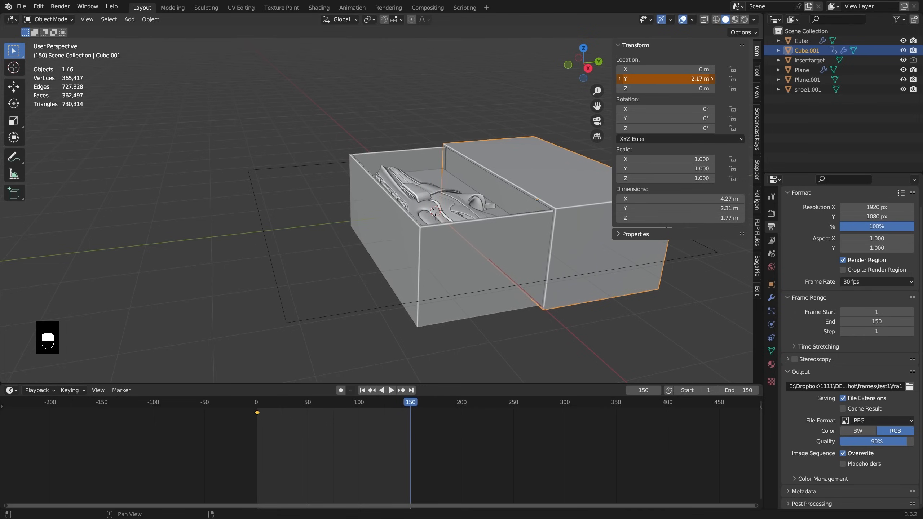
{"action": "left_click_drag", "start_coordinate": [684, 79], "coordinate": [681, 79]}
{"action": "right_click", "coordinate": [682, 79]}
{"action": "left_click", "coordinate": [677, 82]}
Play the animation and examine from different angles how the cover slides off the box.
{"action": "middle_click_drag", "start_coordinate": [512, 196], "coordinate": [494, 210], "text": "shift"}
{"action": "key", "text": "space"}
{"action": "middle_click_drag", "start_coordinate": [421, 283], "coordinate": [568, 298]}
{"action": "scroll", "coordinate": [452, 302], "scroll_direction": "down", "scroll_amount": 1}
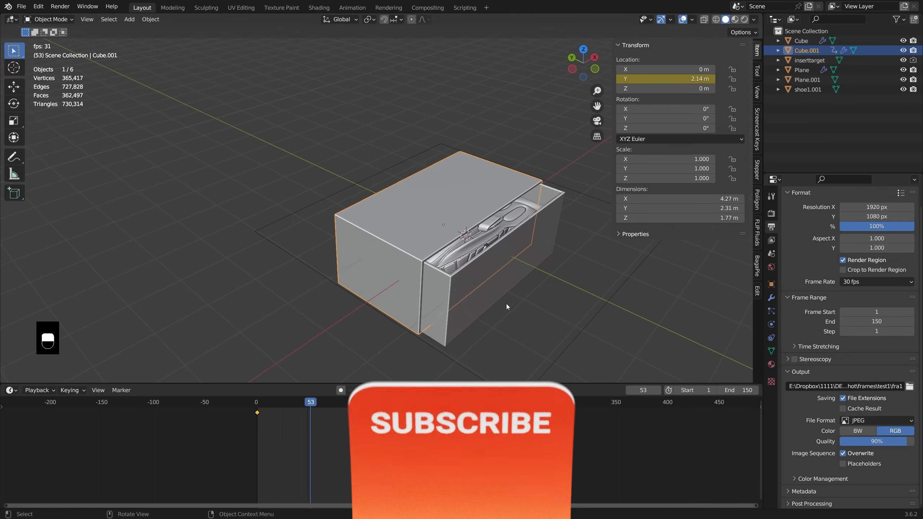
{"action": "left_click", "coordinate": [495, 229]}
{"action": "key", "text": "space"}
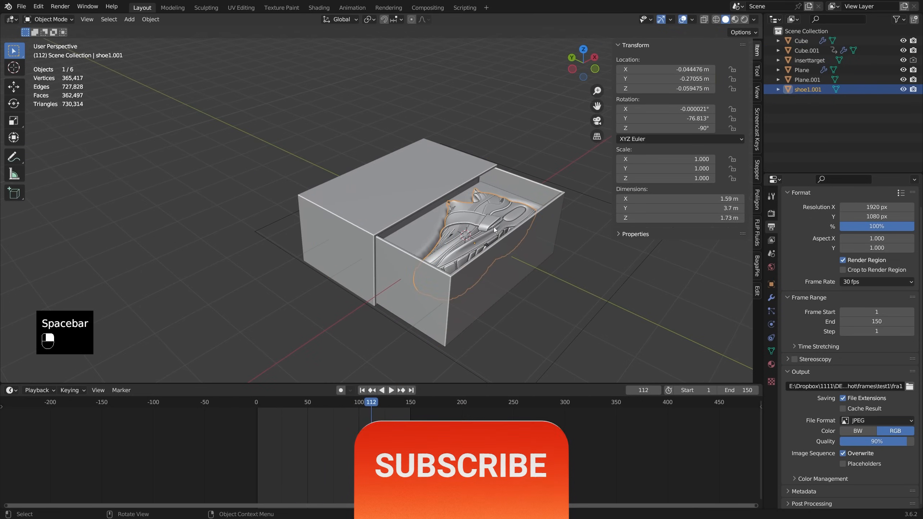
Hide the inserttarget object in the viewport and rename the shoe object as shoeanimate.
{"action": "key", "text": "g"}
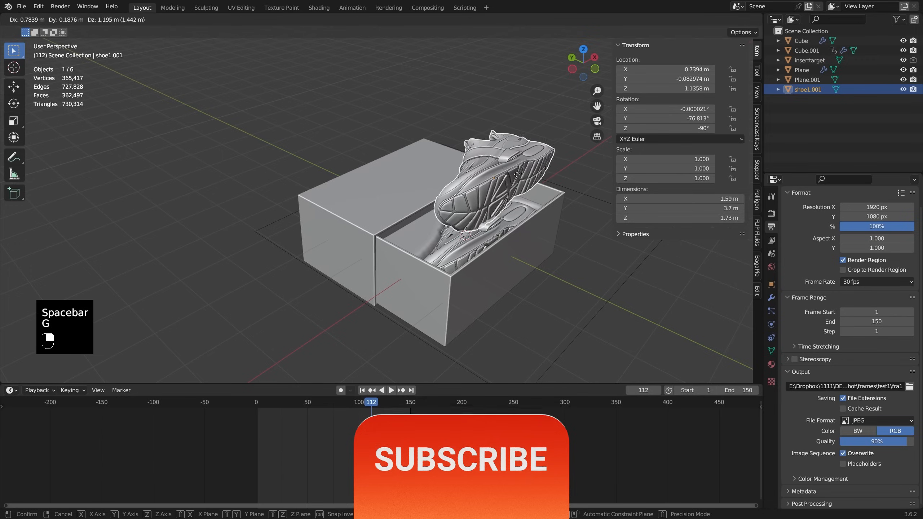
{"action": "right_click", "coordinate": [519, 179]}
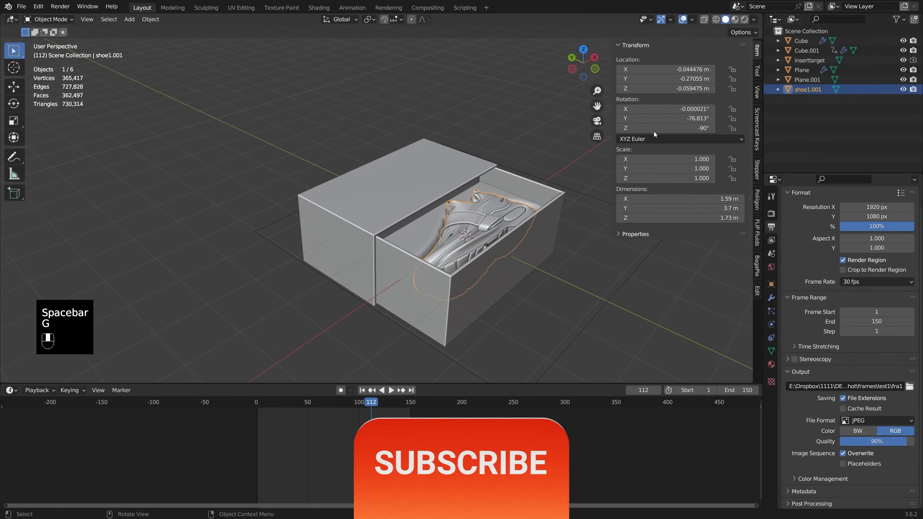
{"action": "left_click", "coordinate": [904, 60]}
{"action": "double_click", "coordinate": [813, 89]}
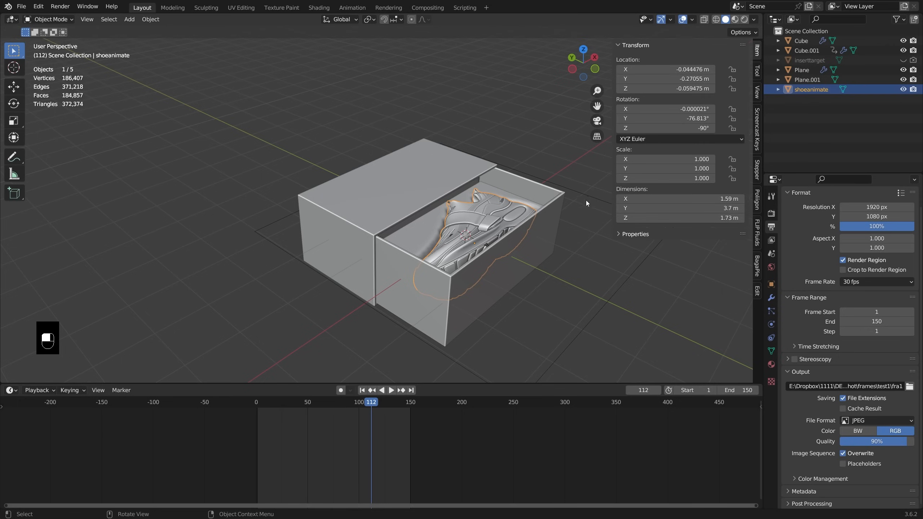
{"action": "key", "text": "g"}
{"action": "right_click", "coordinate": [434, 181]}
{"action": "middle_click_drag", "start_coordinate": [433, 180], "coordinate": [446, 214]}
{"action": "key", "text": "g"}
{"action": "right_click", "coordinate": [476, 157]}
Scrub through the timeline to examine the shoe's position in the box as the cover opens.
{"action": "left_click_drag", "start_coordinate": [338, 405], "coordinate": [258, 422]}
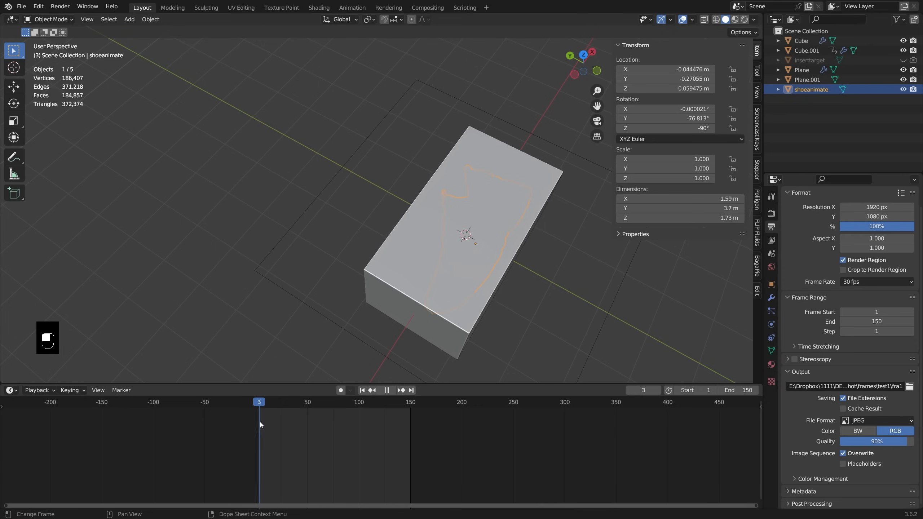
{"action": "left_click_drag", "start_coordinate": [258, 422], "coordinate": [403, 415]}
{"action": "mouse_move", "coordinate": [692, 119]}
{"action": "left_mouse_down"}
{"action": "mouse_move", "coordinate": [716, 118]}
{"action": "mouse_move", "coordinate": [683, 110]}
{"action": "mouse_move", "coordinate": [712, 128]}
{"action": "mouse_move", "coordinate": [694, 128]}
{"action": "left_mouse_up"}
{"action": "mouse_move", "coordinate": [694, 89]}
{"action": "left_mouse_down"}
{"action": "mouse_move", "coordinate": [704, 89]}
{"action": "mouse_move", "coordinate": [694, 88]}
{"action": "left_mouse_up"}
{"action": "middle_click_drag", "start_coordinate": [546, 203], "coordinate": [577, 115]}
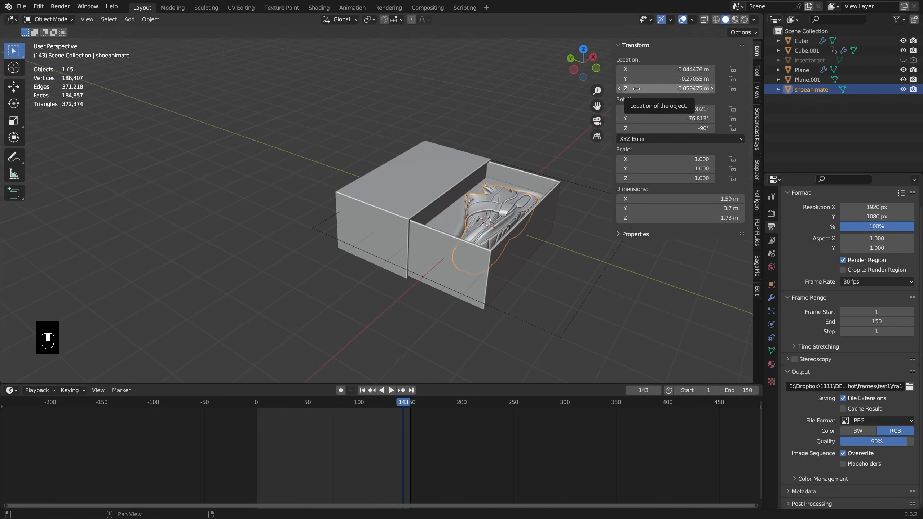
{"action": "mouse_move", "coordinate": [644, 118]}
{"action": "left_mouse_down"}
{"action": "mouse_move", "coordinate": [668, 118]}
{"action": "mouse_move", "coordinate": [644, 118]}
{"action": "left_mouse_up"}
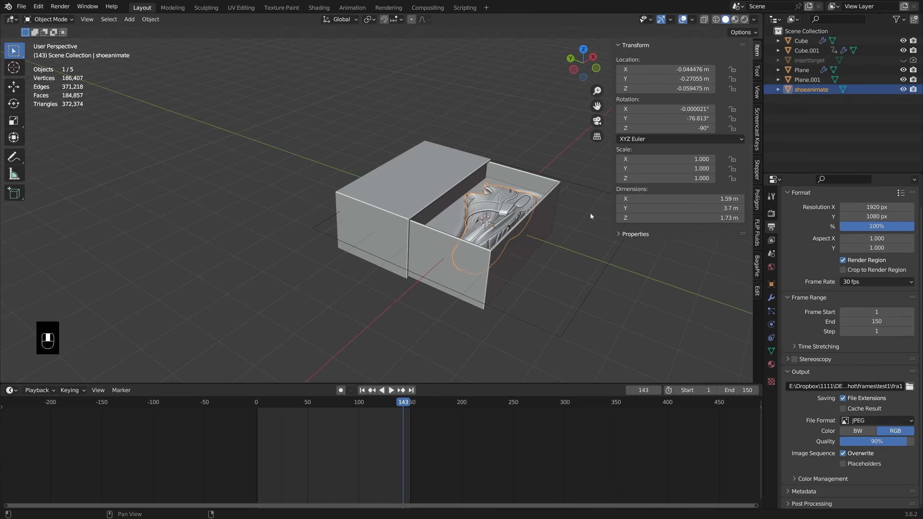
Insert single keyframes on the shoe's Z location and Y rotation at frame 1.
{"action": "left_click", "coordinate": [258, 403]}
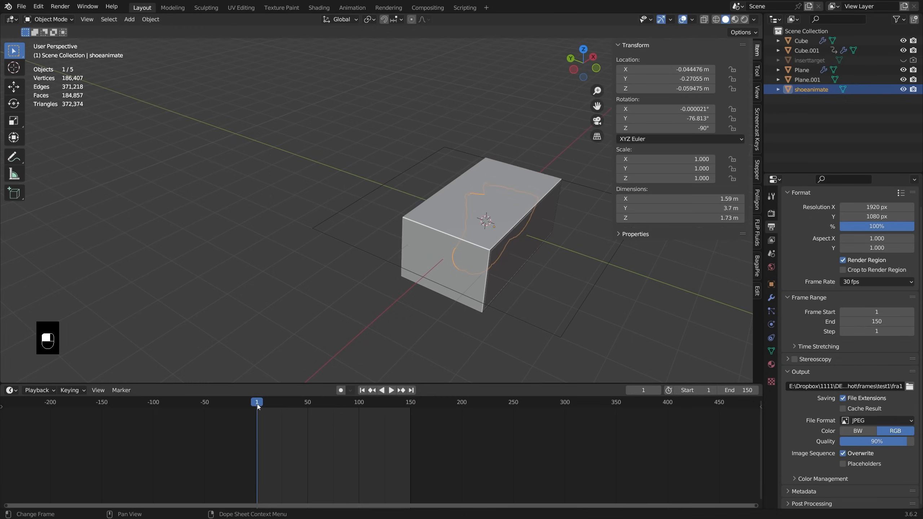
{"action": "right_click", "coordinate": [666, 90]}
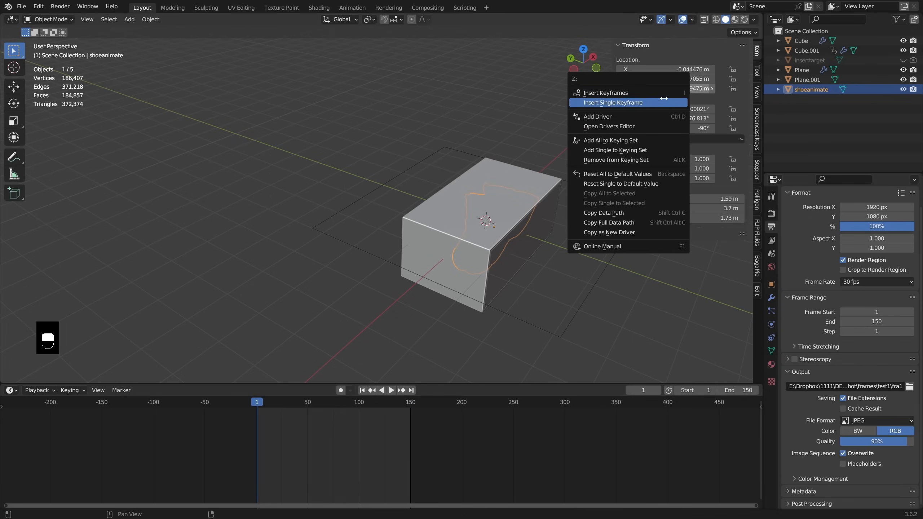
{"action": "left_click", "coordinate": [666, 101]}
{"action": "left_click_drag", "start_coordinate": [673, 119], "coordinate": [672, 119]}
{"action": "right_click", "coordinate": [672, 119]}
{"action": "left_click", "coordinate": [673, 118]}
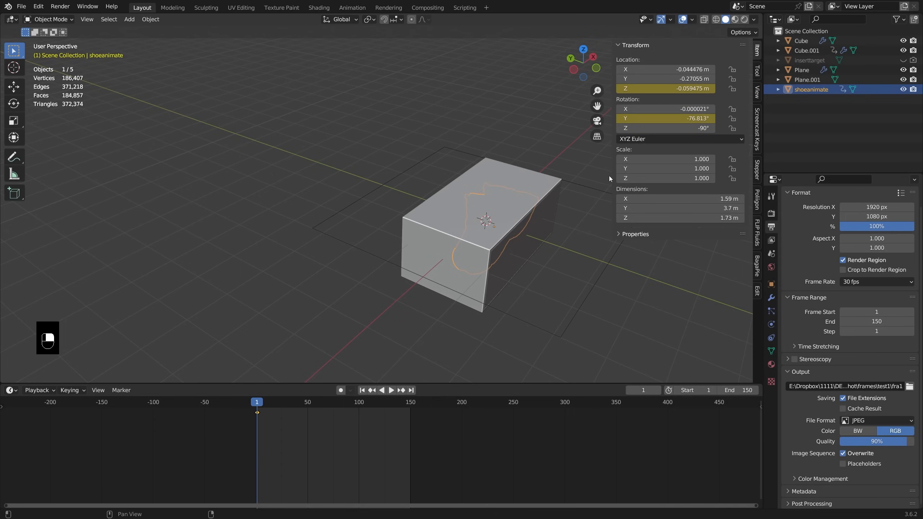
At frame 150, set the shoe's Z location to about 1.24 m and Y rotation to about -45.8°, inserting a single keyframe for each.
{"action": "left_click_drag", "start_coordinate": [260, 404], "coordinate": [411, 406]}
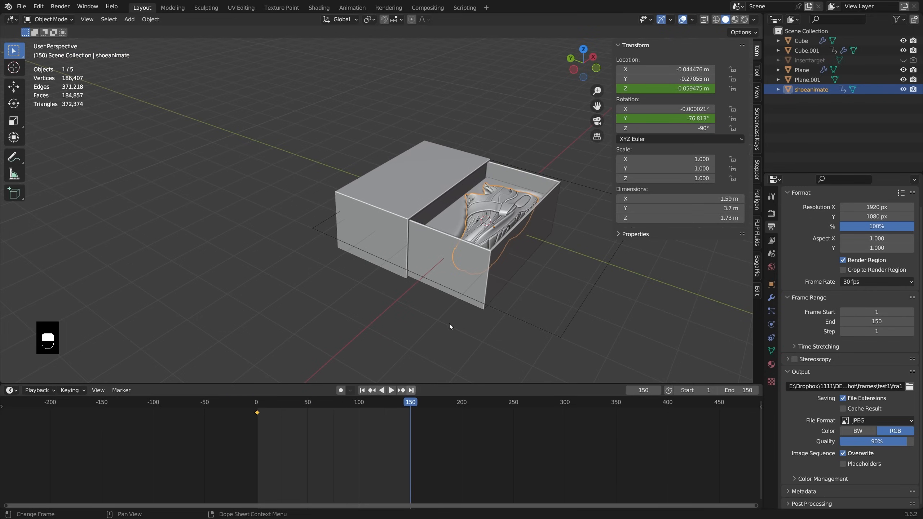
{"action": "left_click_drag", "start_coordinate": [667, 89], "coordinate": [712, 89]}
{"action": "right_click", "coordinate": [667, 88]}
{"action": "left_click", "coordinate": [667, 90]}
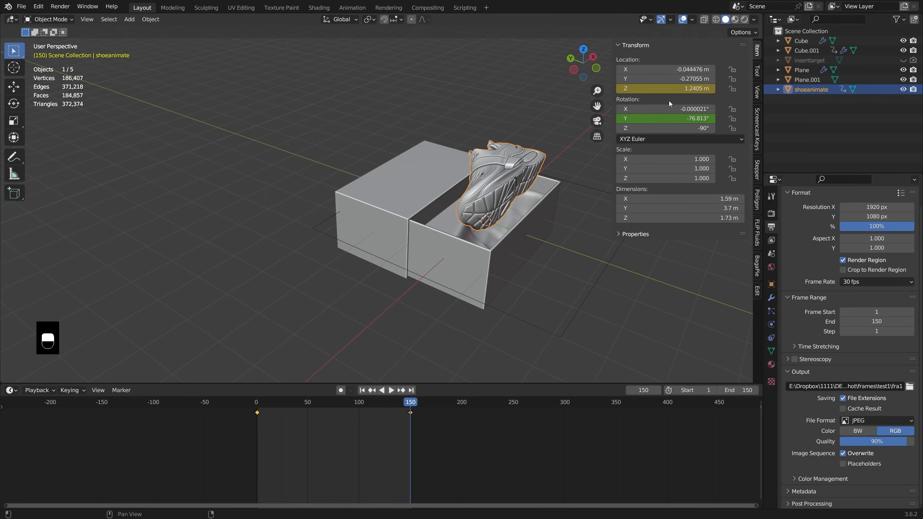
{"action": "left_click_drag", "start_coordinate": [675, 117], "coordinate": [687, 116]}
{"action": "right_click", "coordinate": [640, 119]}
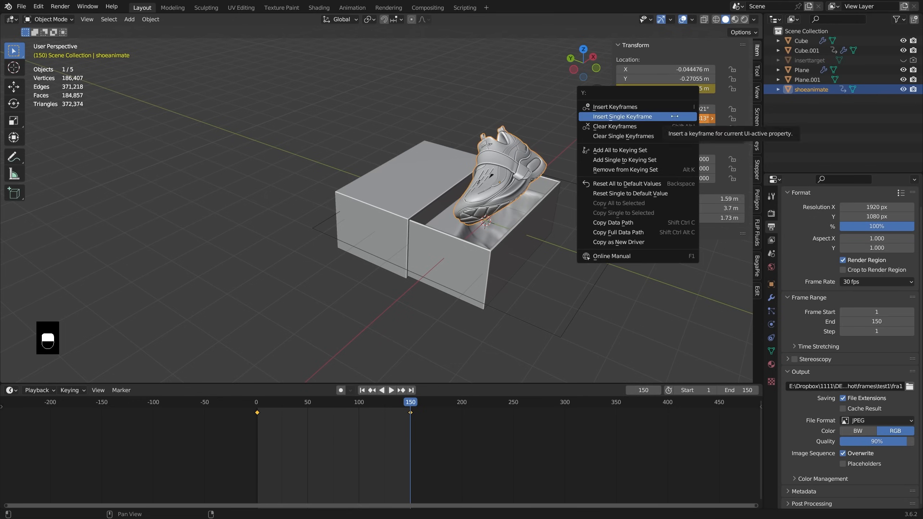
{"action": "left_click", "coordinate": [640, 119]}
Play the animation from the start and examine from several angles how the shoe rises out of the box.
{"action": "middle_click_drag", "start_coordinate": [501, 177], "coordinate": [399, 215]}
{"action": "key", "text": "space"}
{"action": "middle_click_drag", "start_coordinate": [348, 353], "coordinate": [450, 194]}
{"action": "scroll", "coordinate": [463, 213], "scroll_direction": "up", "scroll_amount": 4}
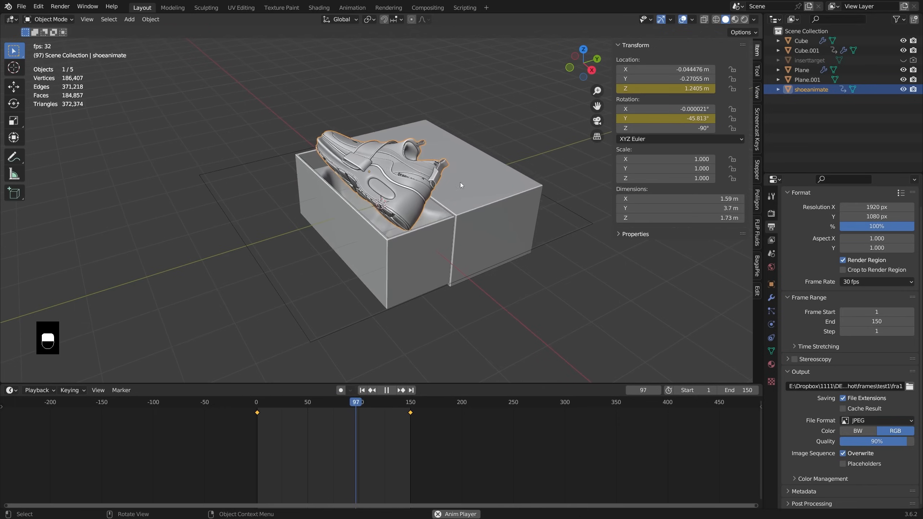
{"action": "key", "text": "space"}
{"action": "left_click_drag", "start_coordinate": [276, 405], "coordinate": [216, 433]}
{"action": "key", "text": "space"}
{"action": "scroll", "coordinate": [313, 316], "scroll_direction": "down", "scroll_amount": 3}
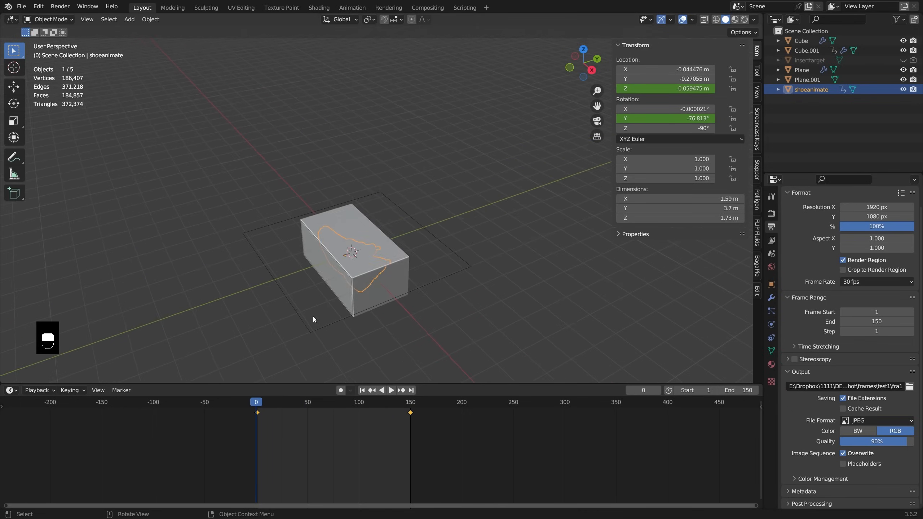
Return to frame 1 and add a cube-shaped empty at the world origin around the box.
{"action": "key", "text": "shift"}
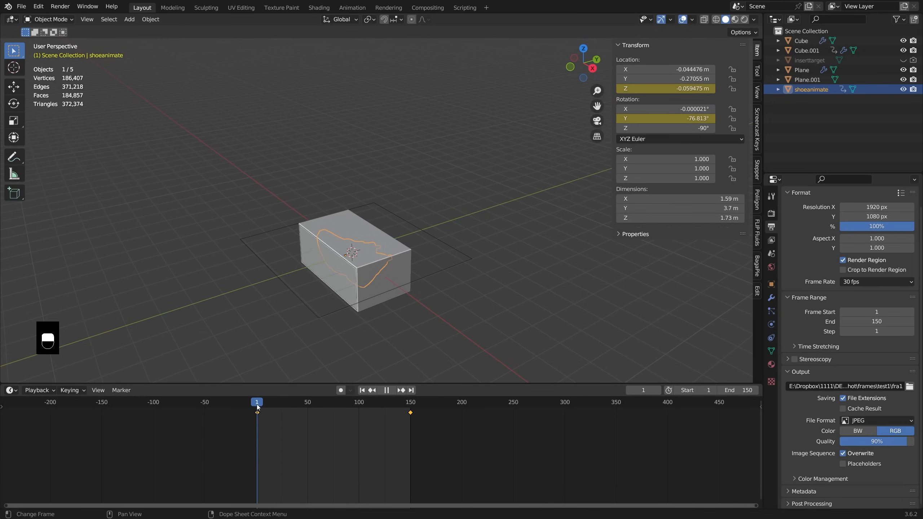
{"action": "key", "text": "shift+a"}
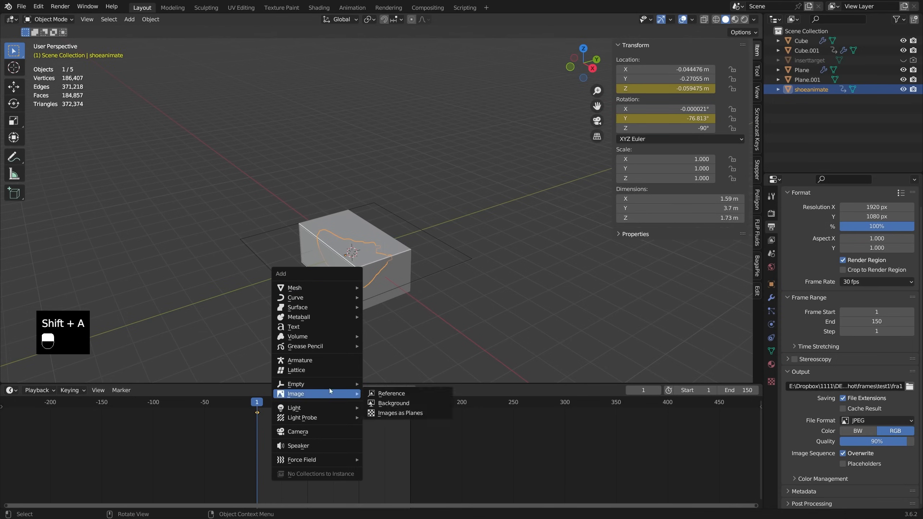
{"action": "mouse_move", "coordinate": [339, 387]}
{"action": "left_click", "coordinate": [396, 426]}
{"action": "right_click", "coordinate": [407, 283]}
{"action": "left_click", "coordinate": [408, 284]}
{"action": "left_click", "coordinate": [426, 281]}
Add a camera at Y -6 m and set its rotation to 90° on X and 0° on Y and Z.
{"action": "key", "text": "shift+a"}
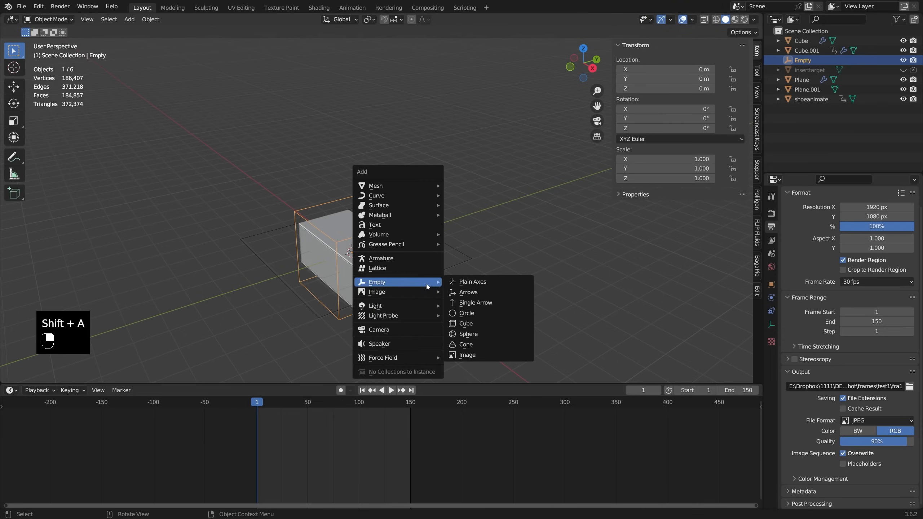
{"action": "left_click", "coordinate": [417, 329]}
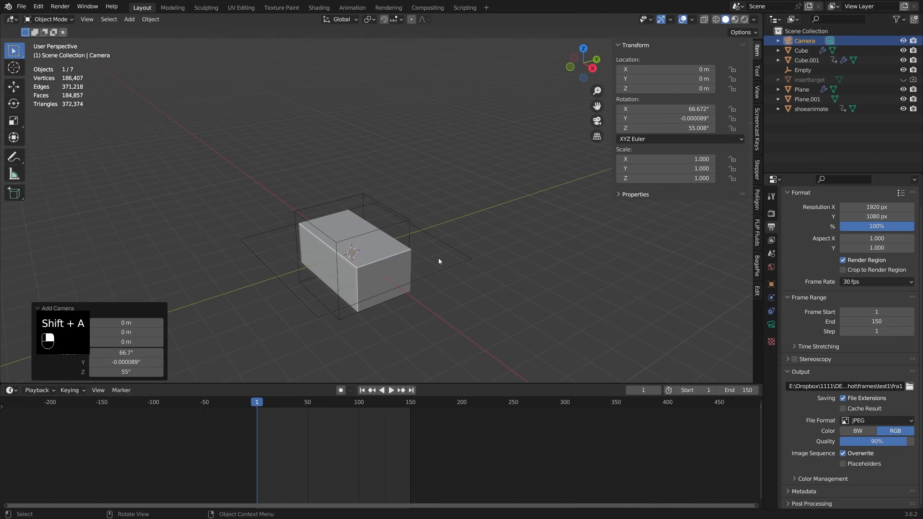
{"action": "key", "text": "g"}
{"action": "middle_click_drag", "start_coordinate": [438, 260], "coordinate": [325, 303]}
{"action": "right_click", "coordinate": [313, 322]}
{"action": "key", "text": "g"}
{"action": "left_click", "coordinate": [273, 333], "text": "ctrl"}
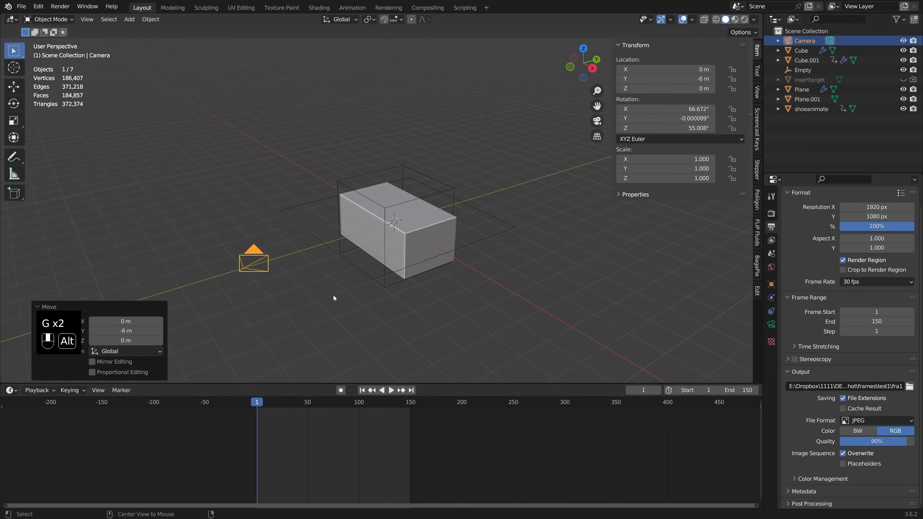
{"action": "key", "text": "alt+r"}
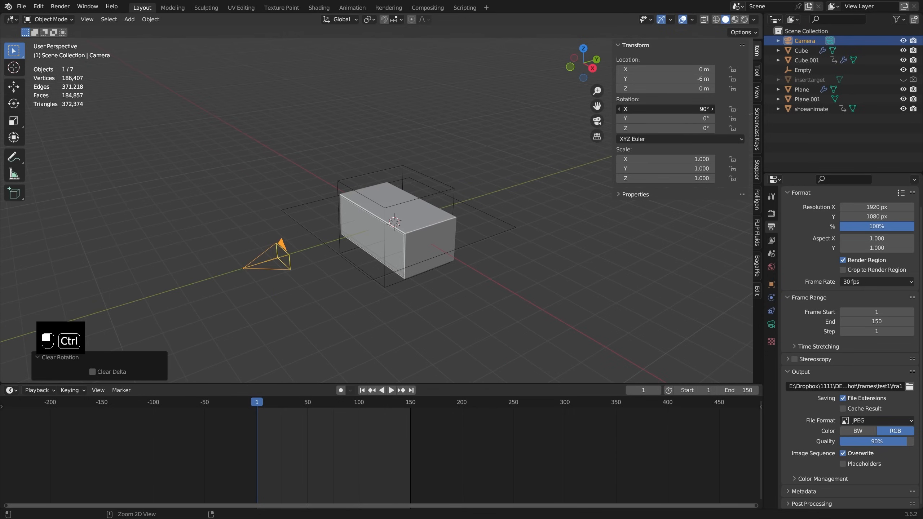
Parent the camera to the cube-shaped empty using Object (Keep Transform).
{"action": "left_click", "coordinate": [438, 176], "text": "shift"}
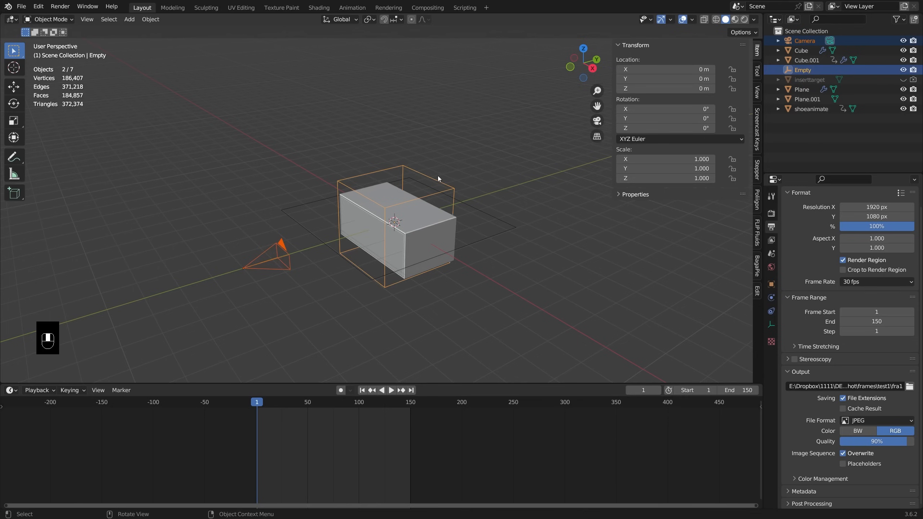
{"action": "key", "text": "ctrl+p"}
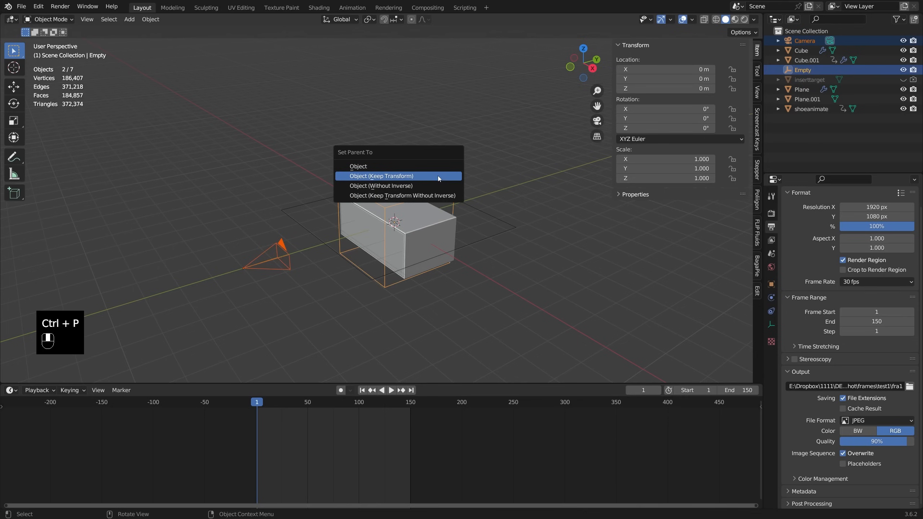
{"action": "left_click", "coordinate": [437, 176]}
Split the 3D viewport into three views and show one through the camera with its overlays hidden.
{"action": "left_click_drag", "start_coordinate": [761, 13], "coordinate": [383, 79]}
{"action": "key", "text": "n"}
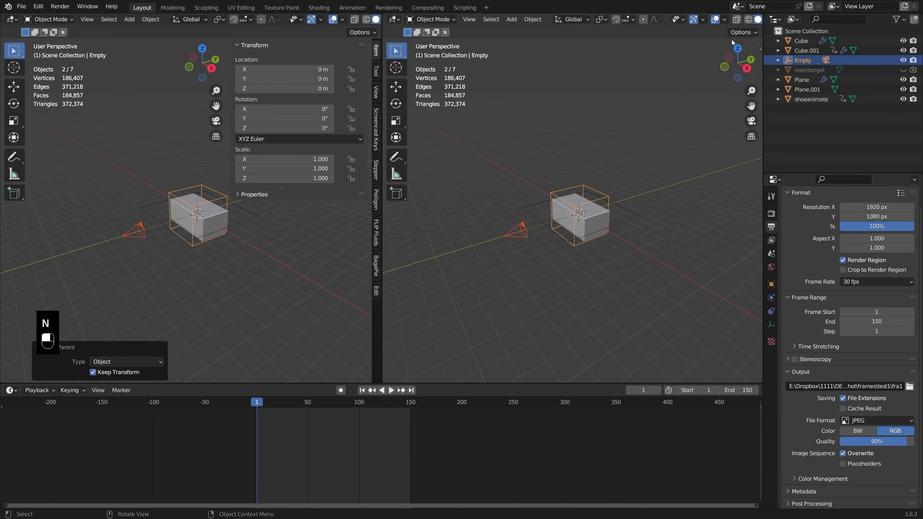
{"action": "scroll", "coordinate": [760, 15], "scroll_direction": "down", "scroll_amount": 4}
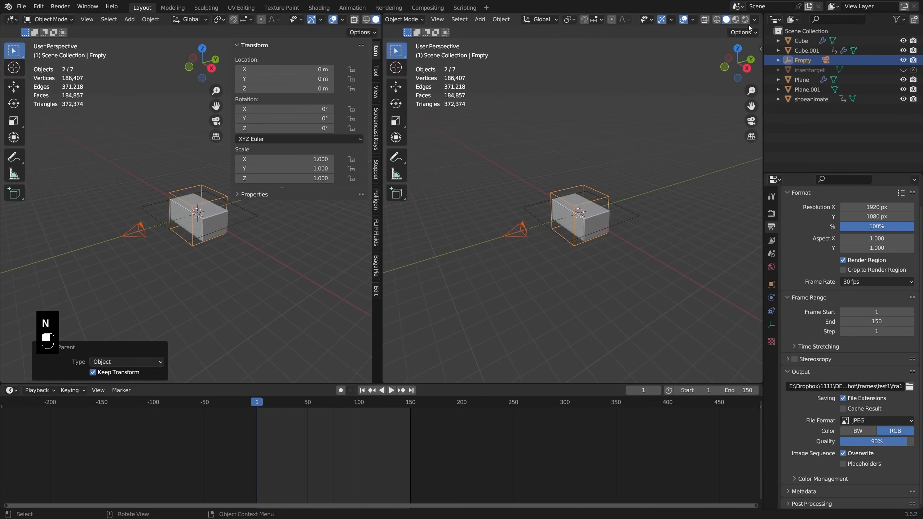
{"action": "left_click_drag", "start_coordinate": [761, 15], "coordinate": [735, 174]}
{"action": "middle_click_drag", "start_coordinate": [698, 220], "coordinate": [714, 185], "text": "shift"}
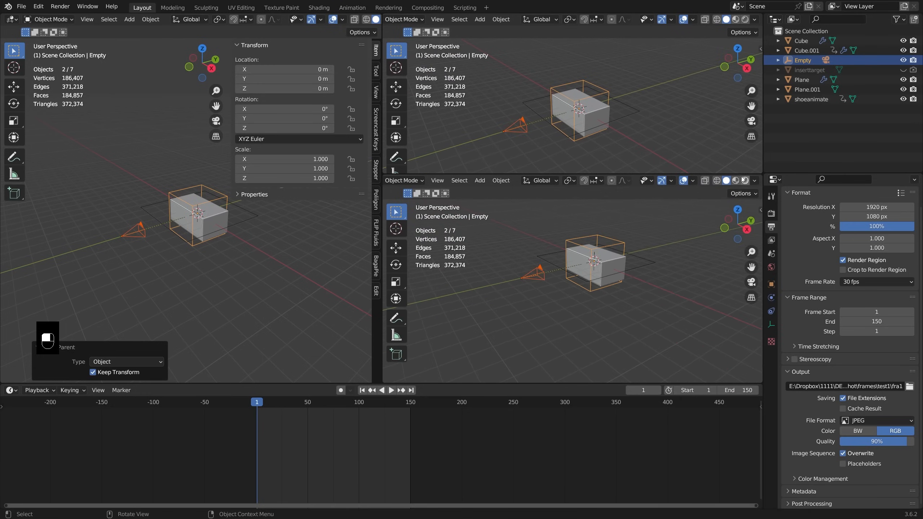
{"action": "key", "text": "KP_0"}
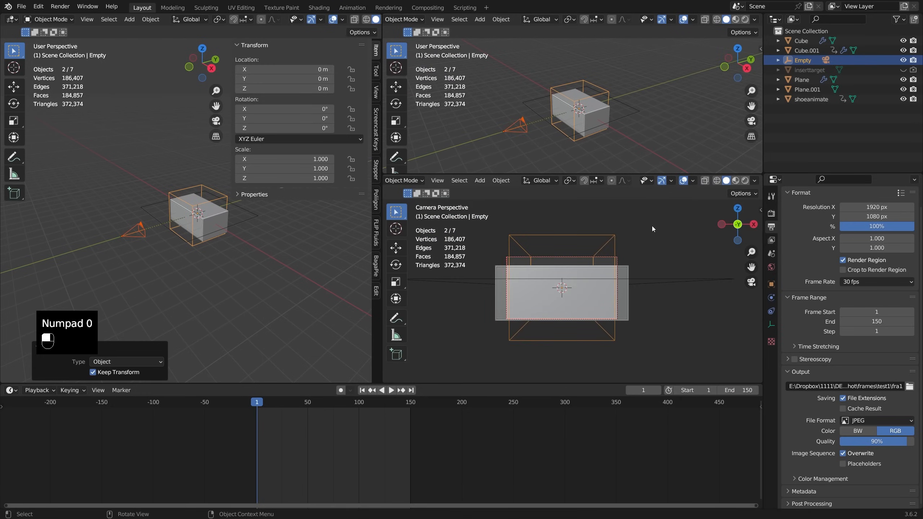
{"action": "left_click", "coordinate": [685, 182]}
At frame 1, set the camera's Y location to -8 m and insert a single keyframe for it.
{"action": "middle_click_drag", "start_coordinate": [231, 230], "coordinate": [150, 259], "text": "shift"}
{"action": "left_click", "coordinate": [151, 259]}
{"action": "left_click_drag", "start_coordinate": [283, 79], "coordinate": [246, 78]}
{"action": "right_click", "coordinate": [313, 79]}
{"action": "left_click", "coordinate": [312, 78]}
At frame 150, set the camera's Y location to about -3.28 m with a single keyframe and play the animation.
{"action": "left_click_drag", "start_coordinate": [257, 403], "coordinate": [412, 399]}
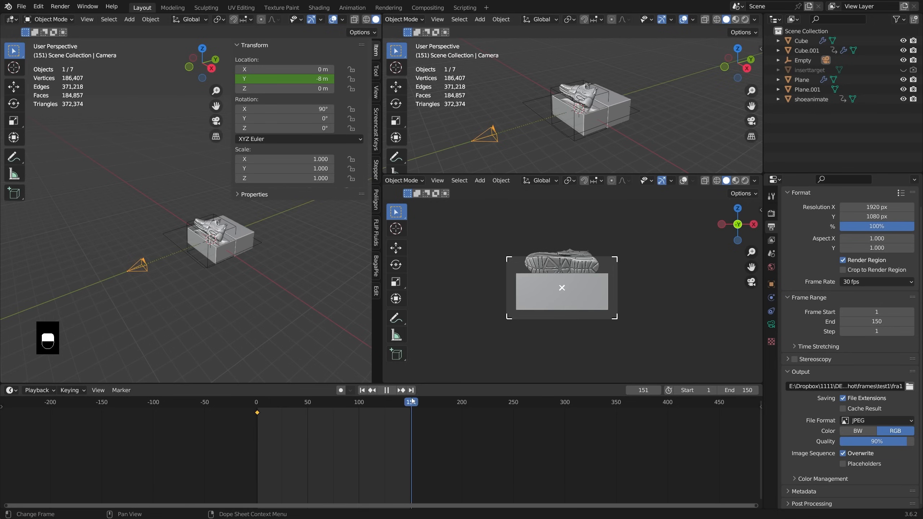
{"action": "left_click_drag", "start_coordinate": [285, 79], "coordinate": [312, 79]}
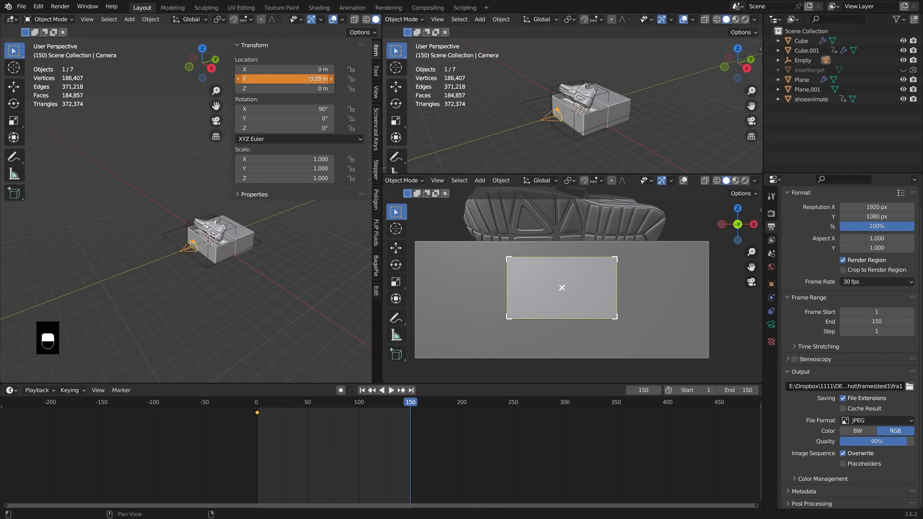
{"action": "right_click", "coordinate": [311, 79]}
{"action": "left_click", "coordinate": [307, 81]}
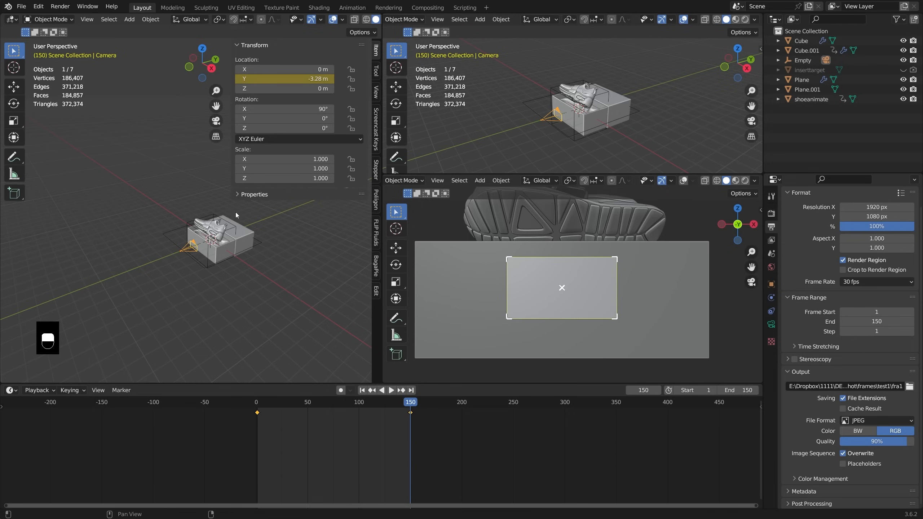
{"action": "key", "text": "space"}
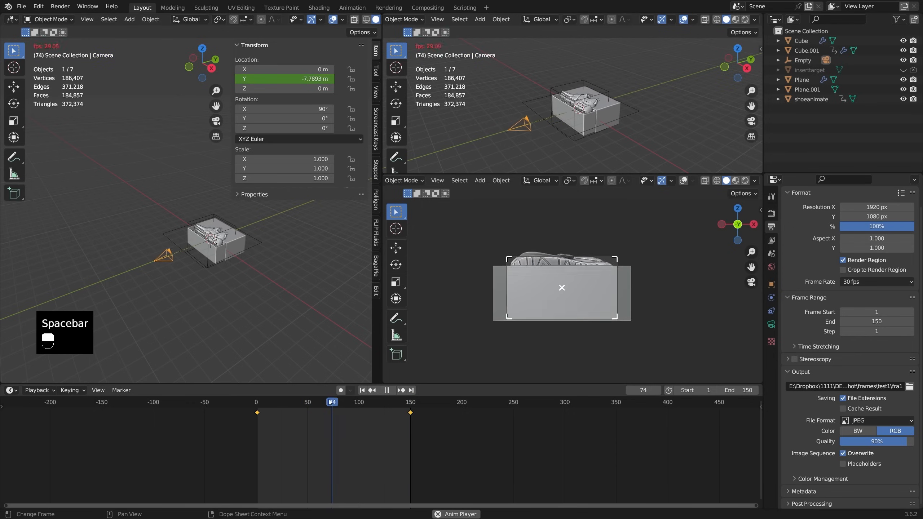
{"action": "key", "text": "space"}
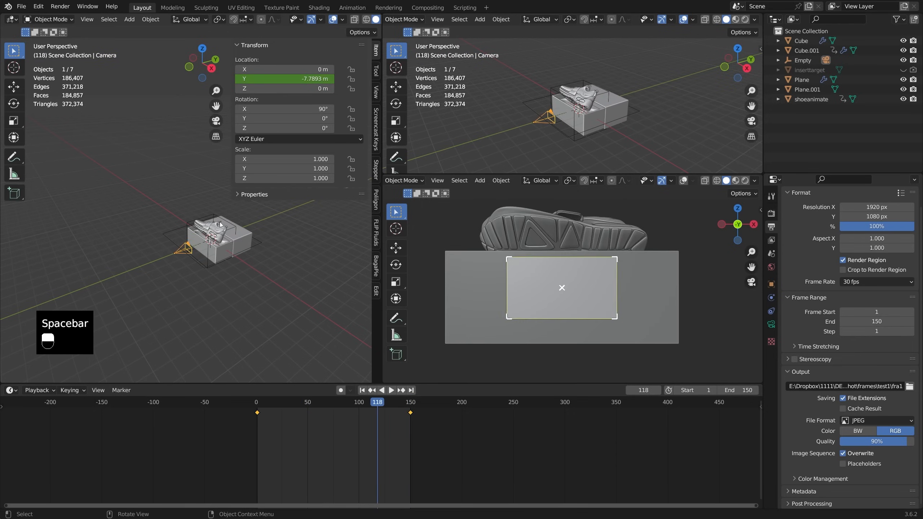
At frame 1, set the empty's X rotation to about 6.8° and insert a single keyframe for it.
{"action": "left_click", "coordinate": [223, 222]}
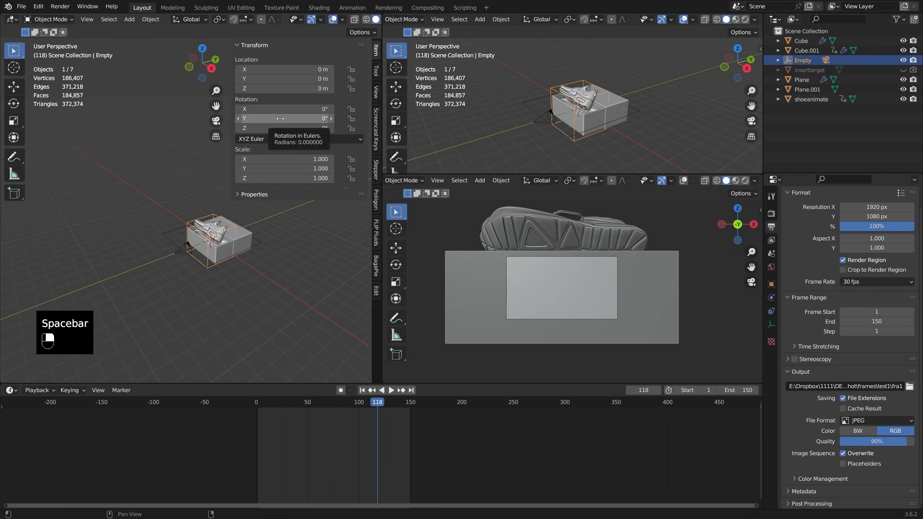
{"action": "mouse_move", "coordinate": [280, 109]}
{"action": "left_mouse_down"}
{"action": "mouse_move", "coordinate": [305, 109]}
{"action": "mouse_move", "coordinate": [240, 109]}
{"action": "mouse_move", "coordinate": [280, 109]}
{"action": "left_mouse_up"}
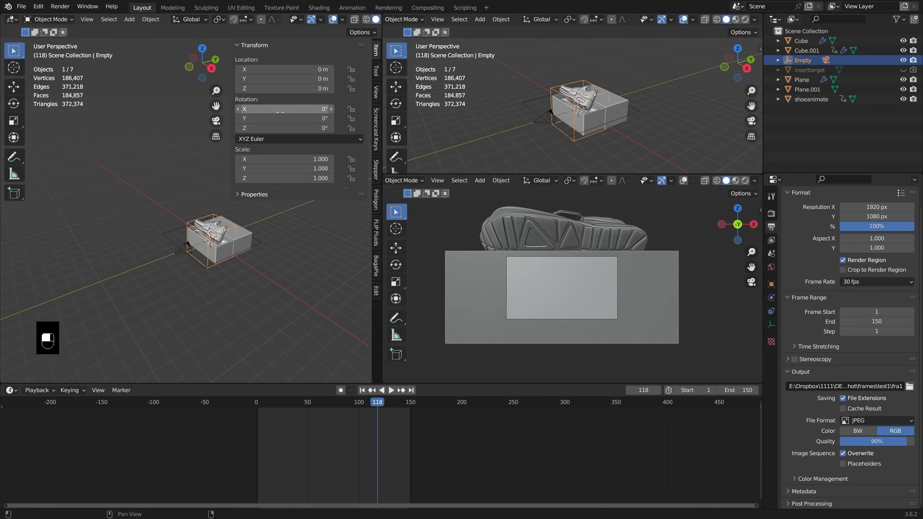
{"action": "scroll", "coordinate": [217, 230], "scroll_direction": "up", "scroll_amount": 2}
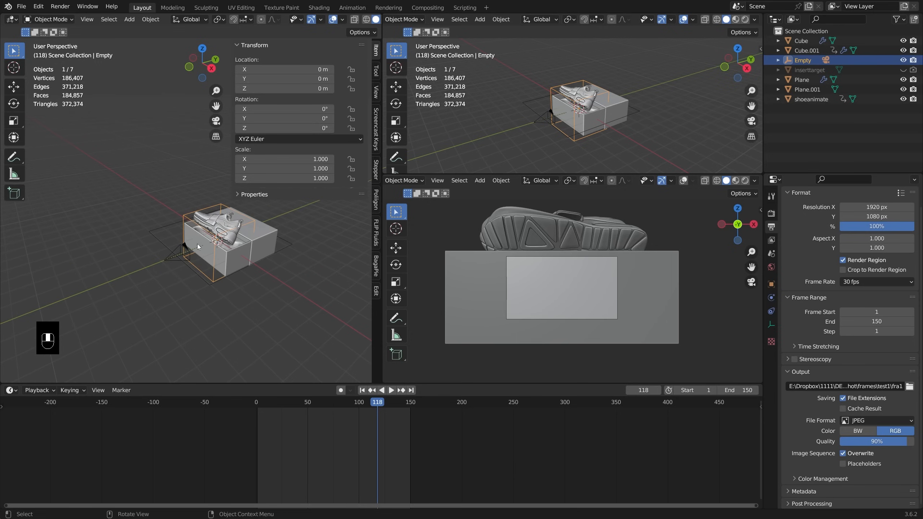
{"action": "left_click_drag", "start_coordinate": [284, 109], "coordinate": [244, 108]}
{"action": "left_click", "coordinate": [256, 405]}
{"action": "key", "text": "space"}
{"action": "left_click_drag", "start_coordinate": [315, 109], "coordinate": [326, 109], "text": "shift"}
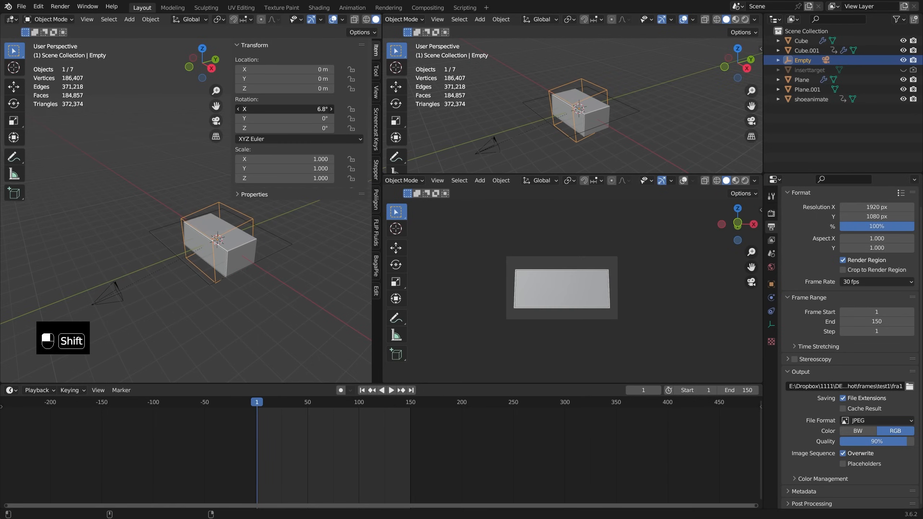
{"action": "right_click", "coordinate": [279, 109]}
{"action": "left_click", "coordinate": [279, 108]}
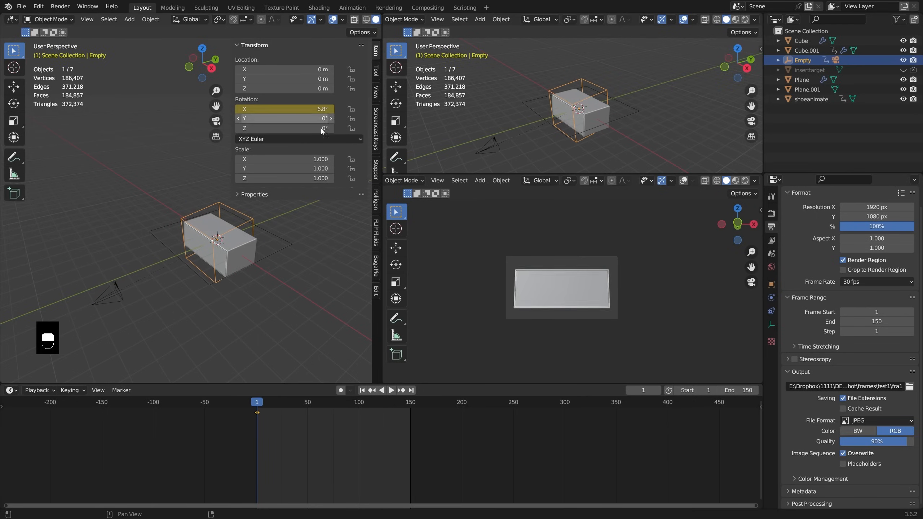
At frame 150, set the empty's X rotation to about -60° and insert a single keyframe for it.
{"action": "left_click", "coordinate": [410, 403]}
{"action": "left_click_drag", "start_coordinate": [322, 109], "coordinate": [294, 109]}
{"action": "right_click", "coordinate": [319, 109]}
{"action": "left_click", "coordinate": [318, 109]}
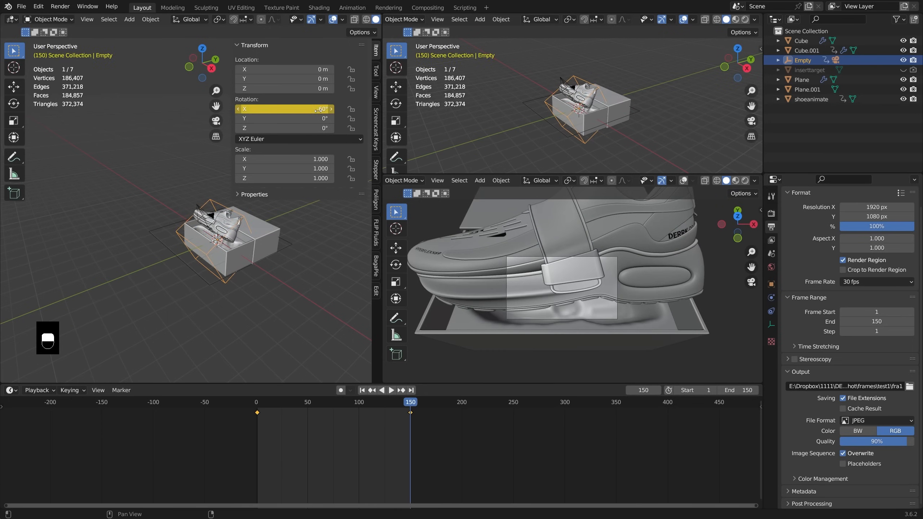
Set the camera's focal length to 150 mm.
{"action": "scroll", "coordinate": [215, 254], "scroll_direction": "down", "scroll_amount": 1}
{"action": "left_click", "coordinate": [207, 225]}
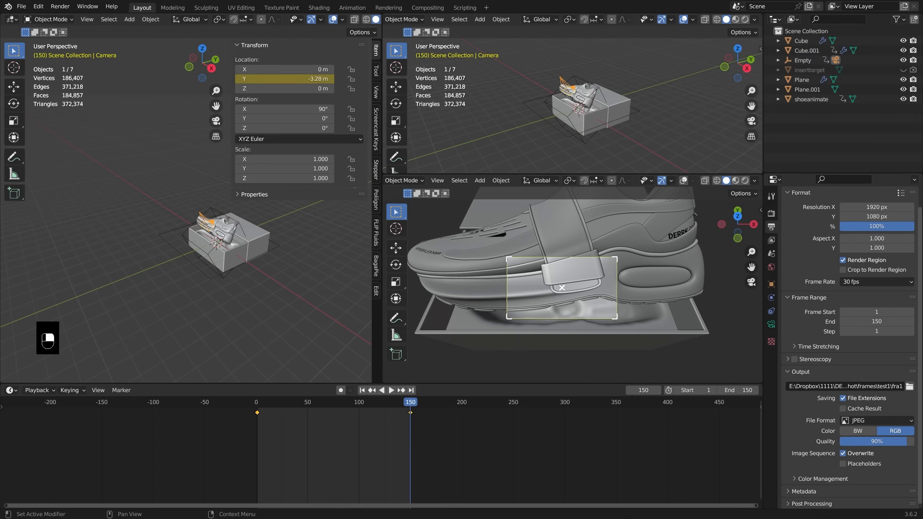
{"action": "left_click", "coordinate": [772, 324]}
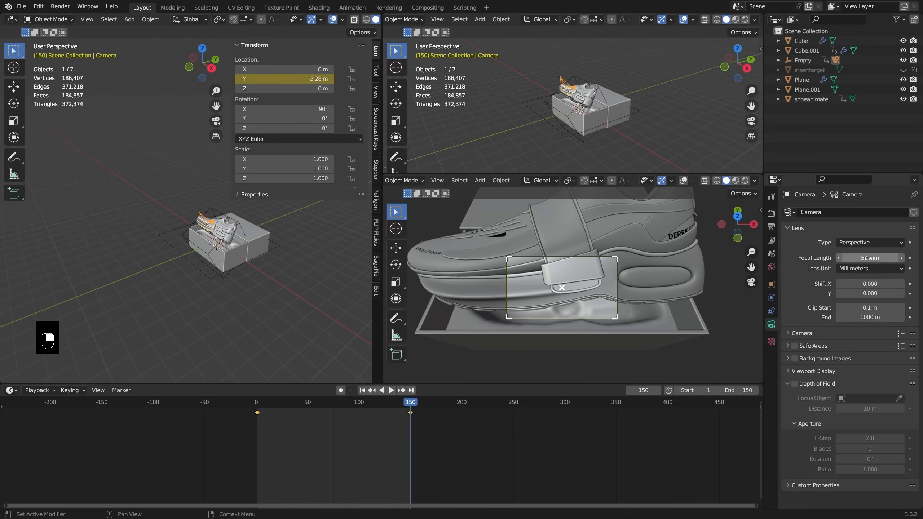
{"action": "type", "text": "50"}
{"action": "key", "text": "Return"}
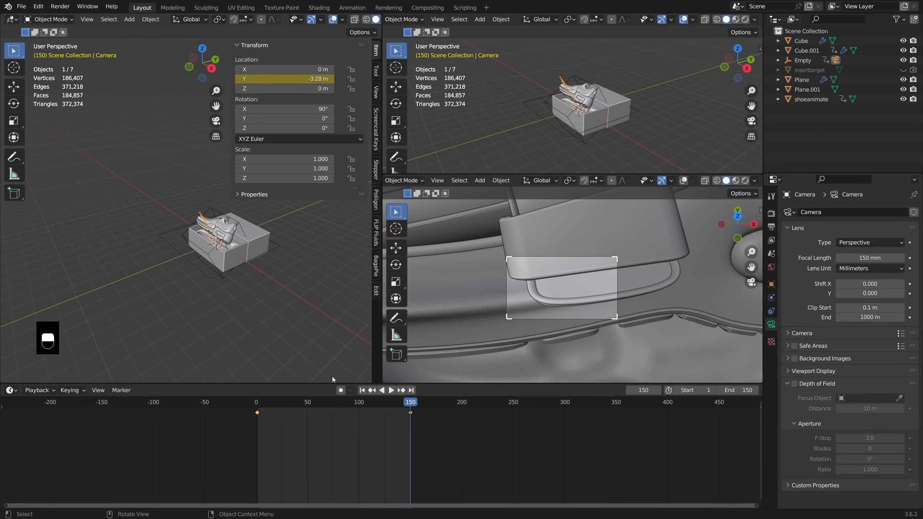
Split off a Graph Editor showing the camera's Y location curve, hide its sidebar and turn on Normalize.
{"action": "left_click_drag", "start_coordinate": [309, 79], "coordinate": [317, 79]}
{"action": "right_click", "coordinate": [317, 79]}
{"action": "left_click_drag", "start_coordinate": [377, 21], "coordinate": [232, 141]}
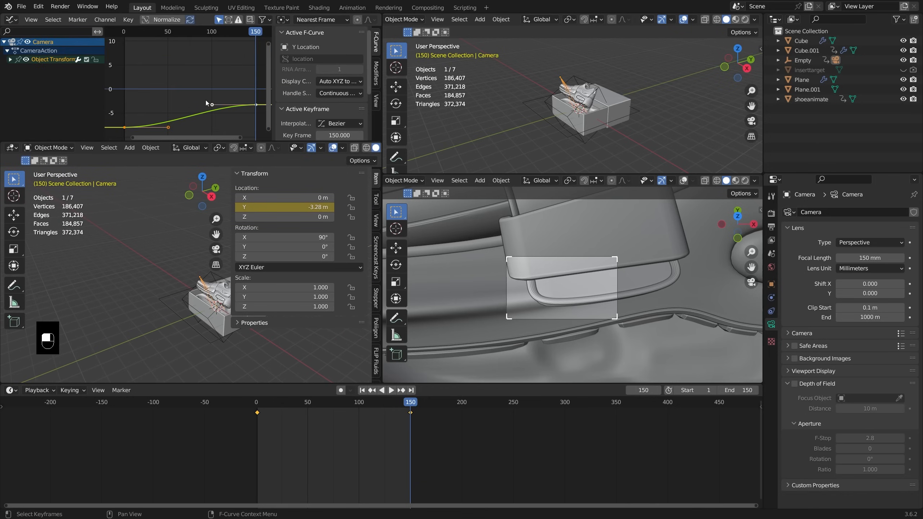
{"action": "key", "text": "n"}
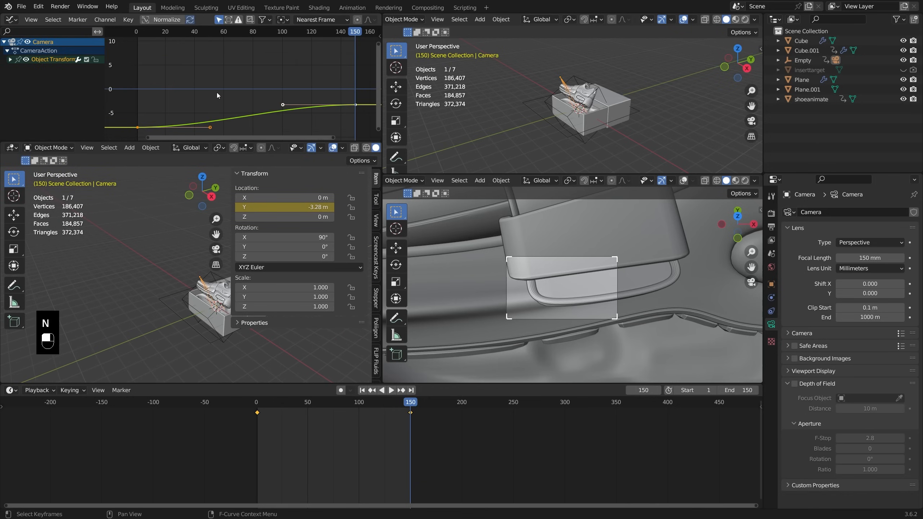
{"action": "left_click", "coordinate": [167, 20]}
{"action": "key", "text": "a"}
{"action": "scroll", "coordinate": [221, 69], "scroll_direction": "down", "scroll_amount": 6}
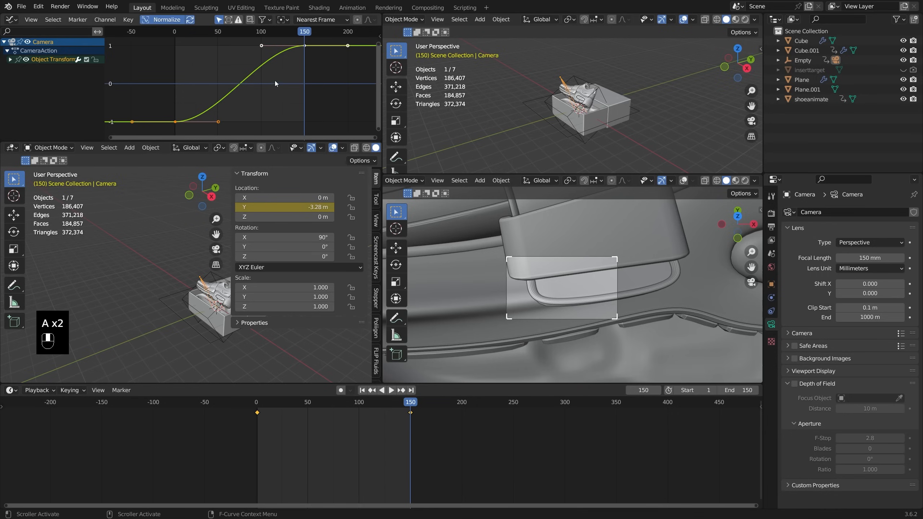
At frame 1, shift the camera's whole Y location curve down until its Y location is about -20.7 m.
{"action": "left_click", "coordinate": [257, 404]}
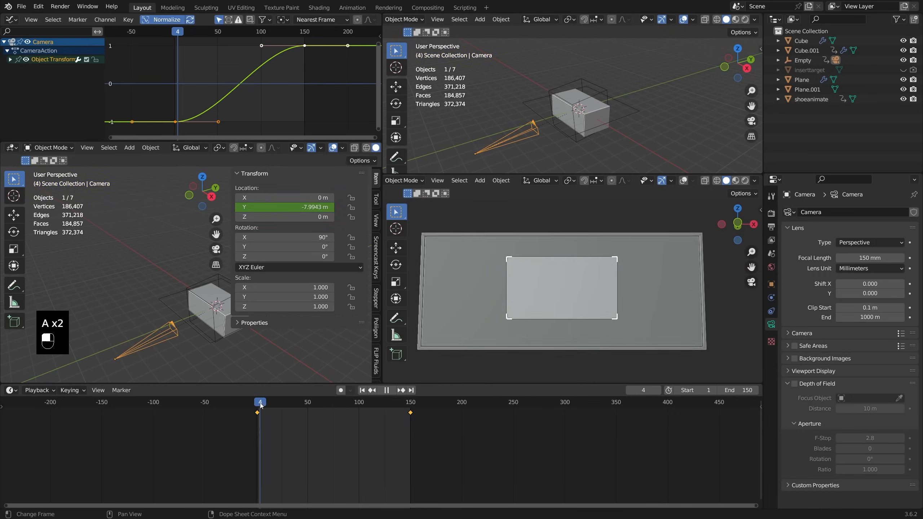
{"action": "key", "text": "g"}
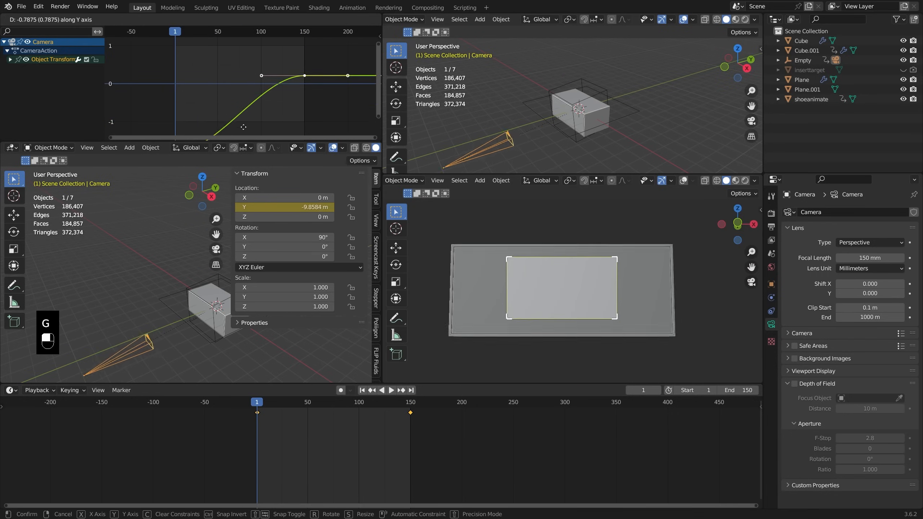
{"action": "right_click", "coordinate": [246, 87]}
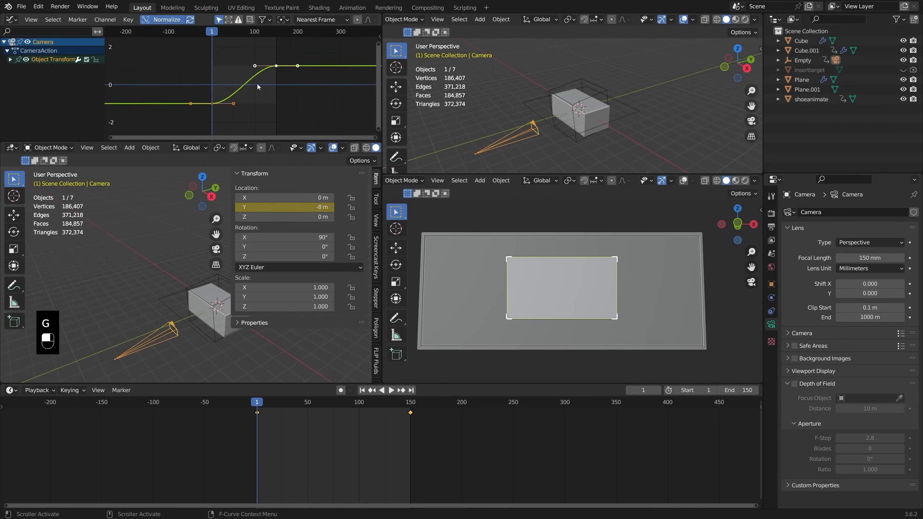
{"action": "key", "text": "g"}
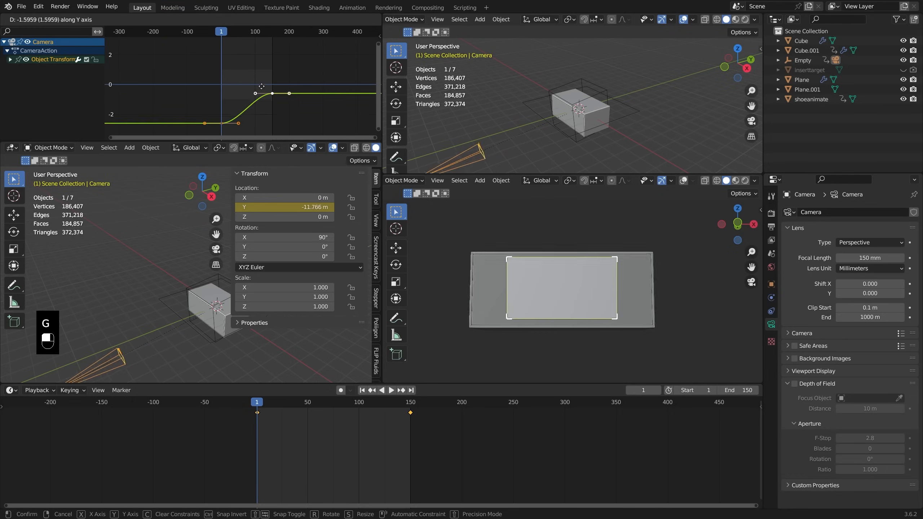
{"action": "left_click", "coordinate": [265, 94]}
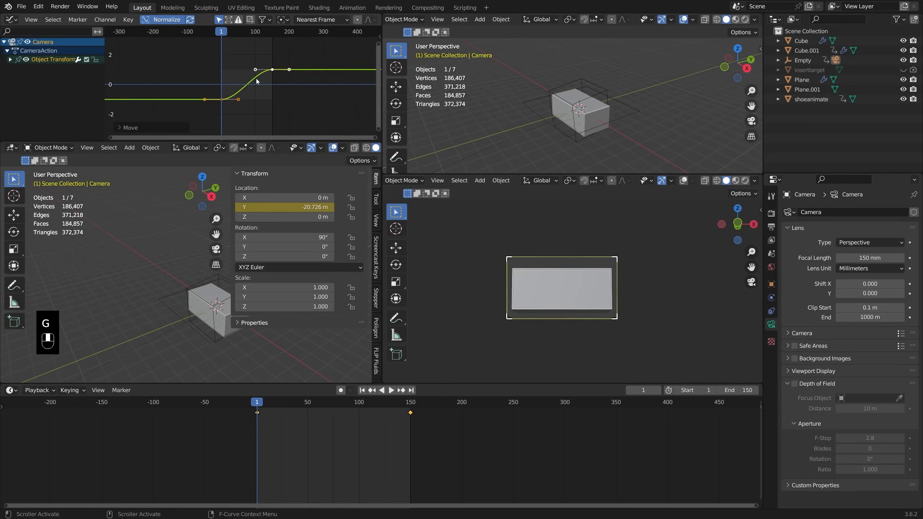
Play the animation and examine how the camera frames the box and shoe as it orbits.
{"action": "key", "text": "space"}
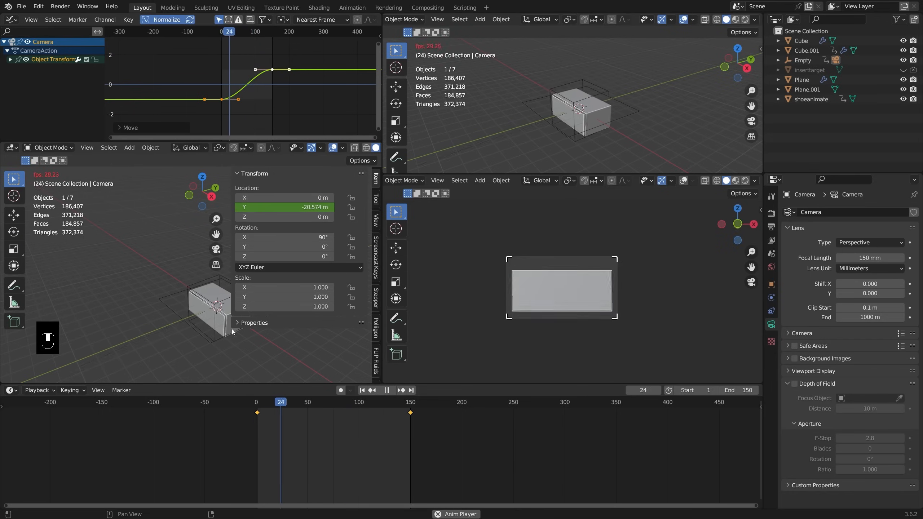
{"action": "middle_click_drag", "start_coordinate": [240, 330], "coordinate": [246, 313], "text": "shift"}
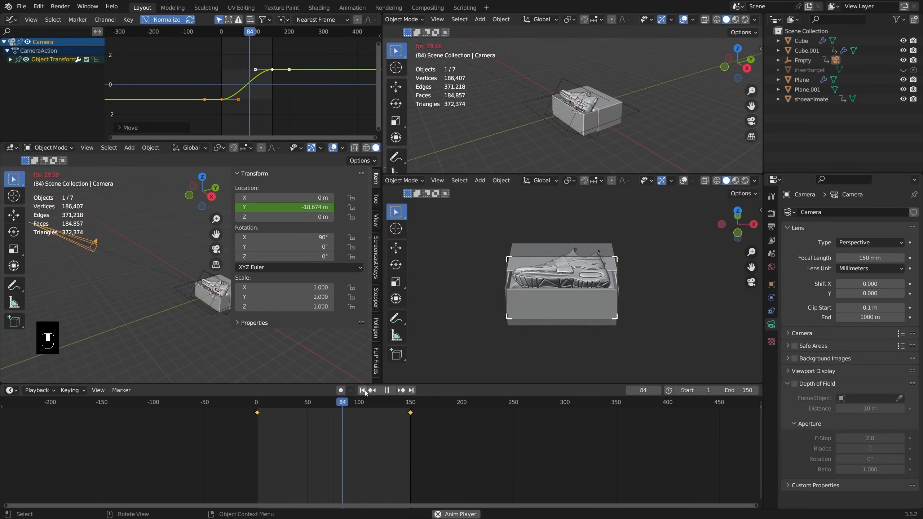
{"action": "key", "text": "space"}
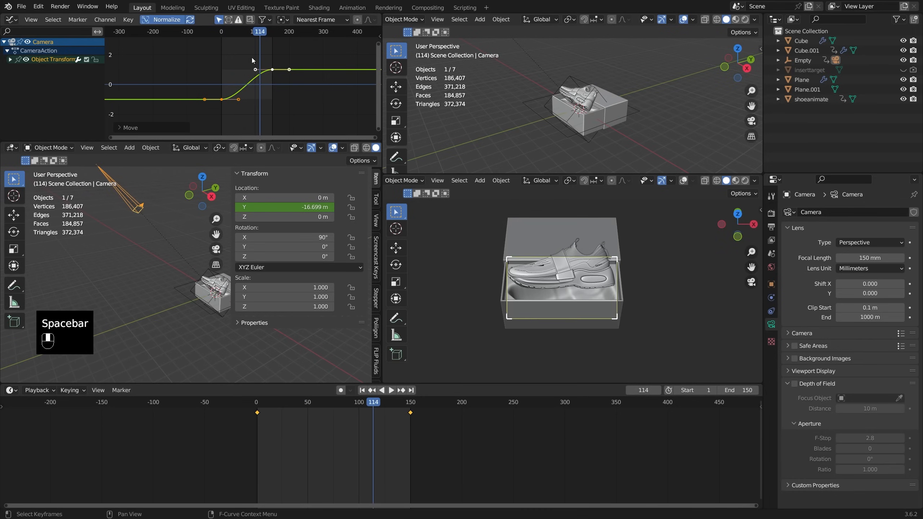
Raise the frame 150 keyframe of the camera's Y location curve by about 2.03 in normalized units.
{"action": "key", "text": "g"}
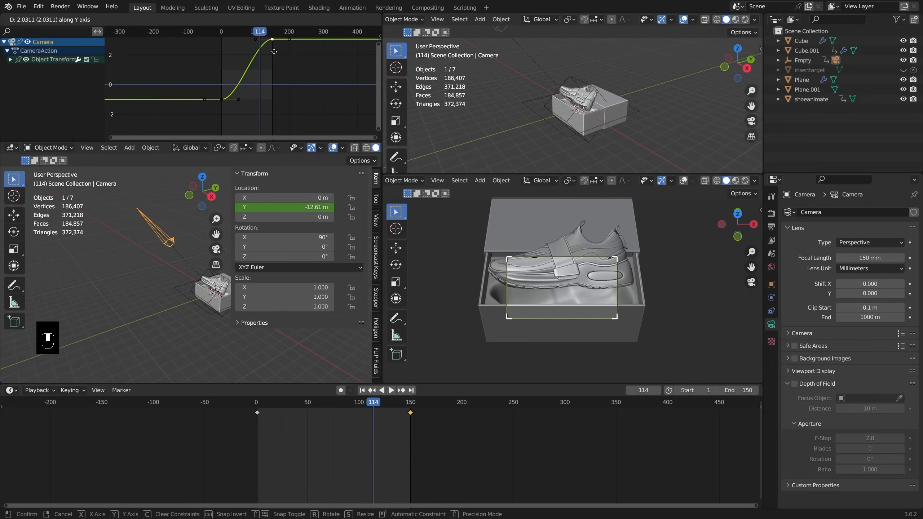
{"action": "left_click", "coordinate": [274, 52]}
{"action": "scroll", "coordinate": [274, 52], "scroll_direction": "up", "scroll_amount": 2}
{"action": "key", "text": "a"}
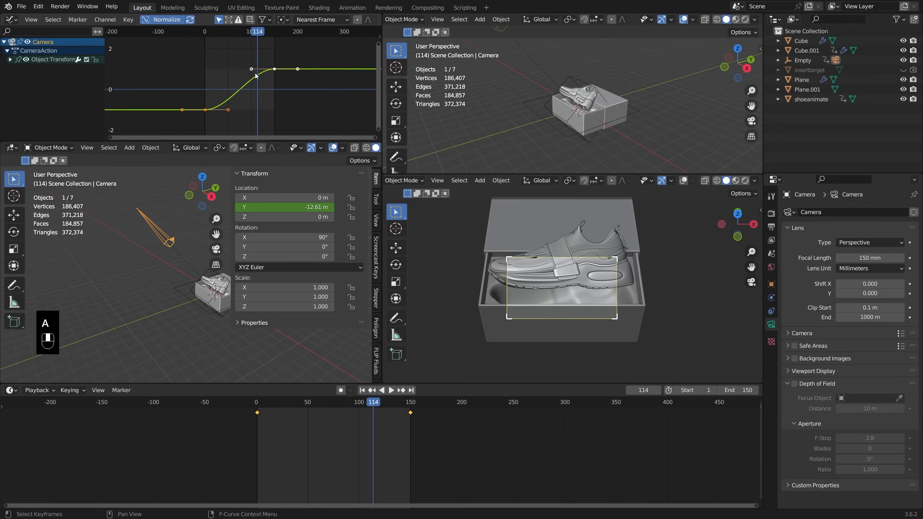
Move the incoming handle of the frame 150 keyframe about 41 frames forward and 1.91 down to steepen the curve's end.
{"action": "left_click", "coordinate": [251, 69]}
{"action": "key", "text": "g"}
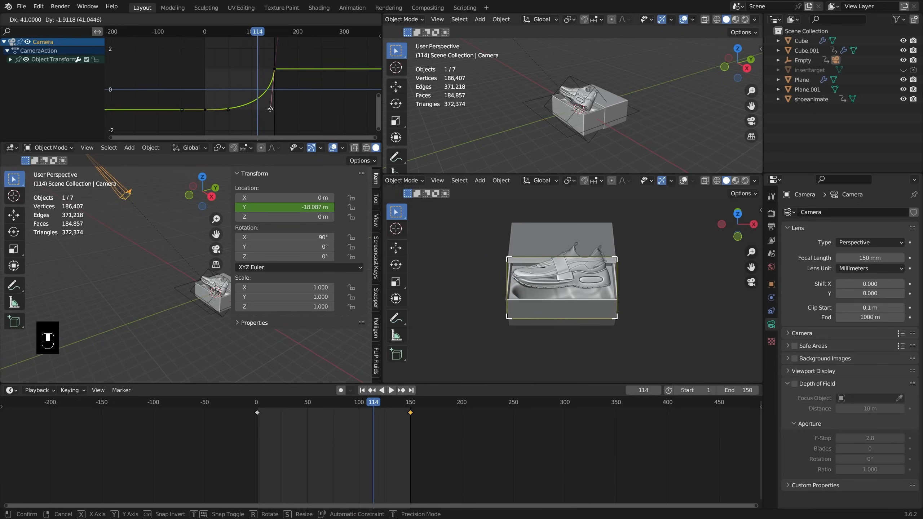
{"action": "left_click", "coordinate": [269, 107]}
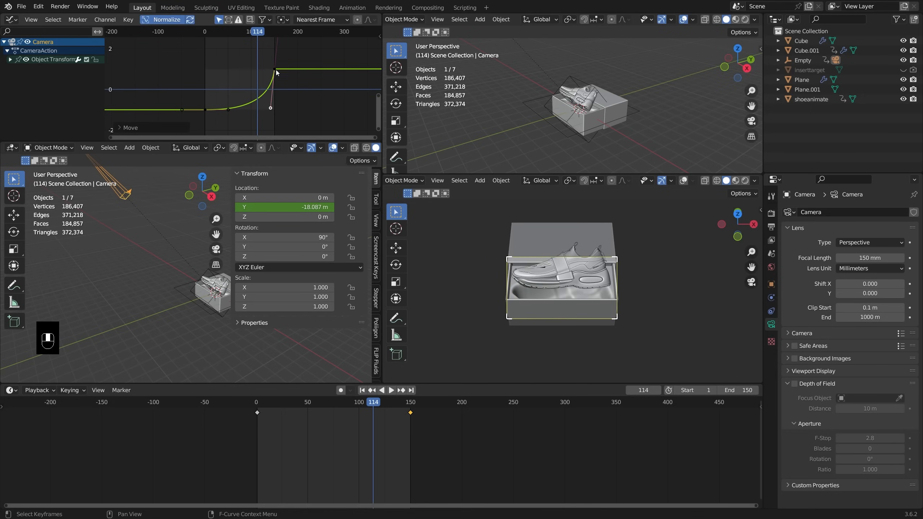
Play the animation repeatedly and examine the timing of the camera move against the opening box.
{"action": "key", "text": "space"}
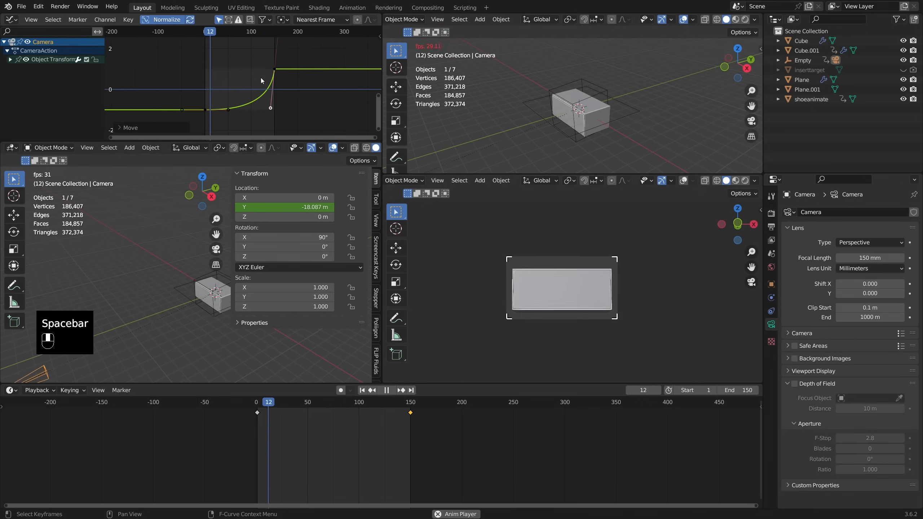
{"action": "left_click", "coordinate": [260, 32]}
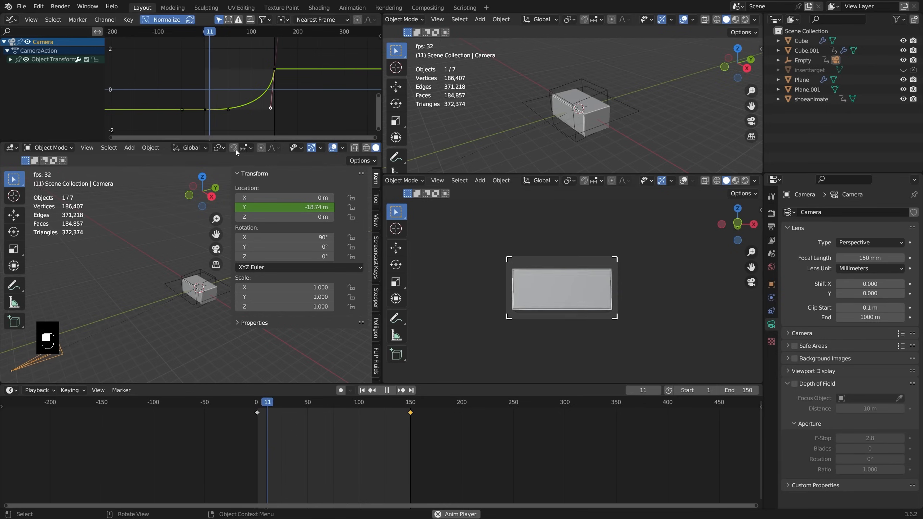
{"action": "left_click", "coordinate": [266, 36]}
{"action": "key", "text": "space"}
{"action": "left_click_drag", "start_coordinate": [265, 33], "coordinate": [270, 46]}
{"action": "key", "text": "space"}
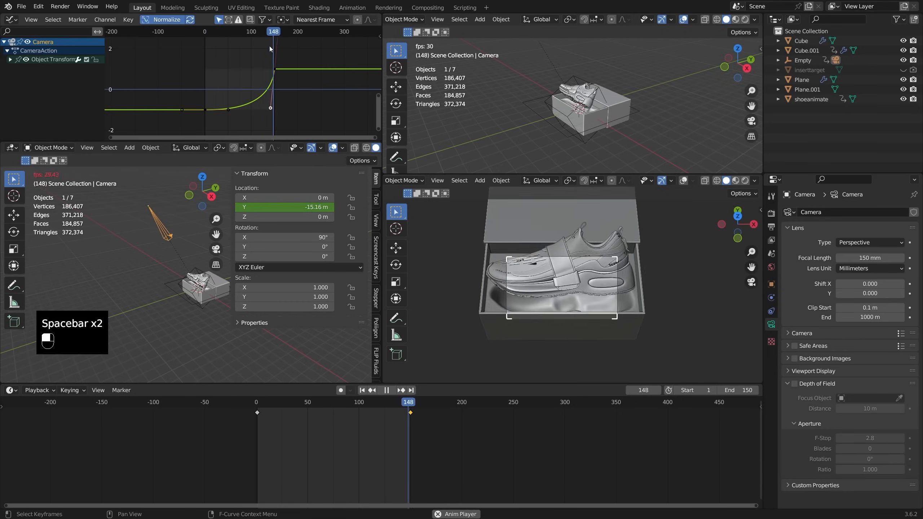
{"action": "key", "text": "space"}
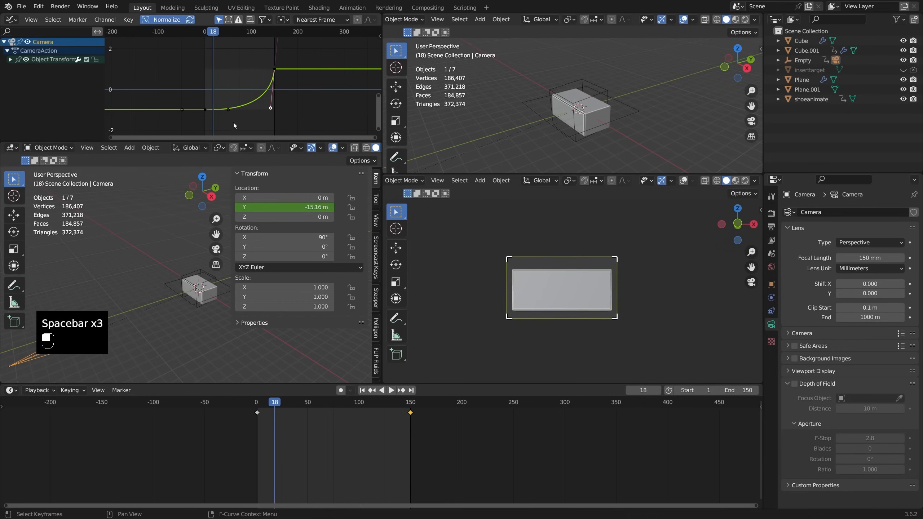
{"action": "key", "text": "space"}
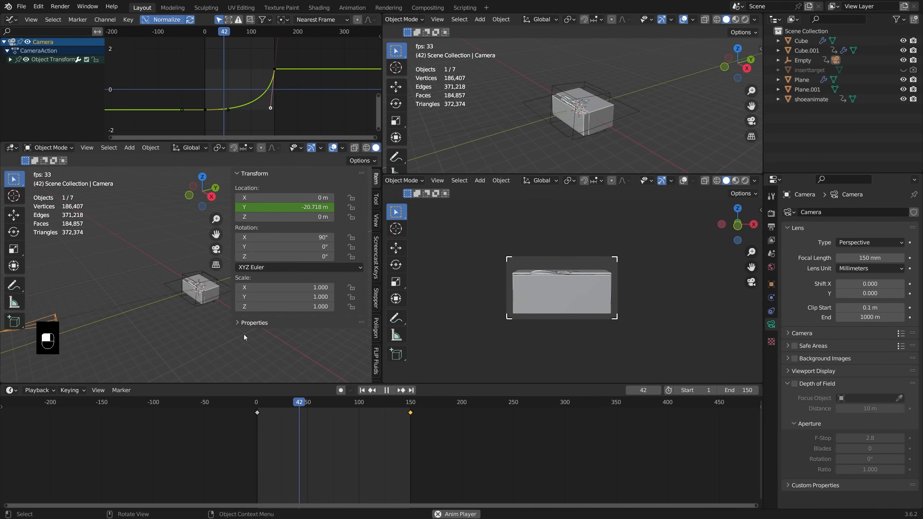
{"action": "key", "text": "space"}
Stretch the handles of Cube.001's frame 150 Y location keyframe to about three times their length and play back the change.
{"action": "left_click", "coordinate": [216, 293]}
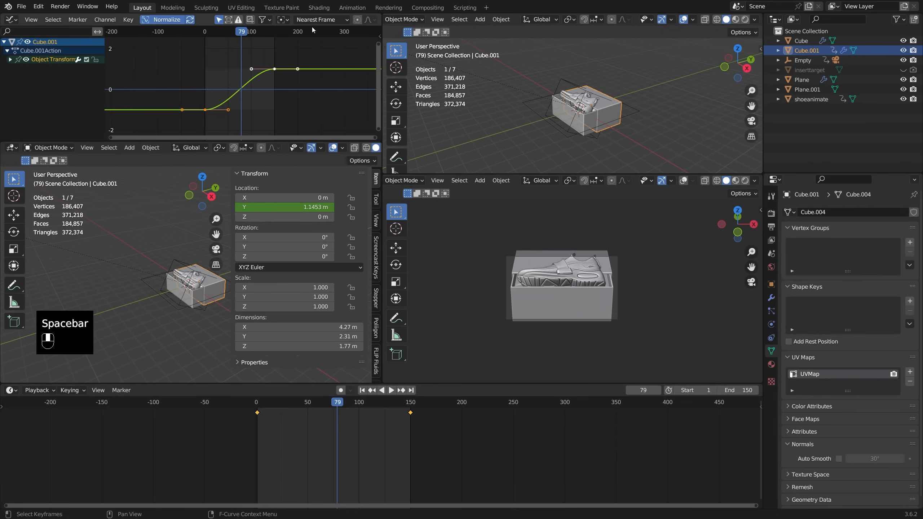
{"action": "mouse_move", "coordinate": [236, 37]}
{"action": "left_mouse_down"}
{"action": "mouse_move", "coordinate": [205, 36]}
{"action": "mouse_move", "coordinate": [224, 40]}
{"action": "left_mouse_up"}
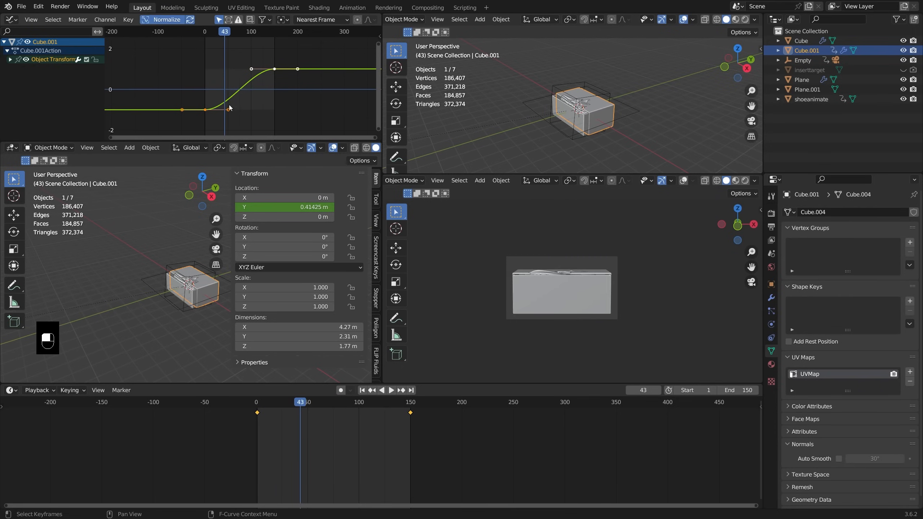
{"action": "key", "text": "s"}
{"action": "right_click", "coordinate": [252, 76]}
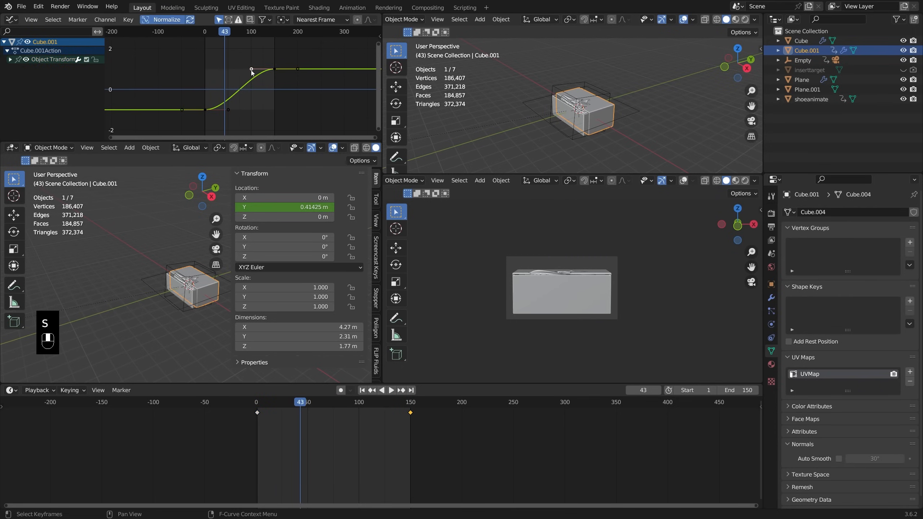
{"action": "key", "text": "s"}
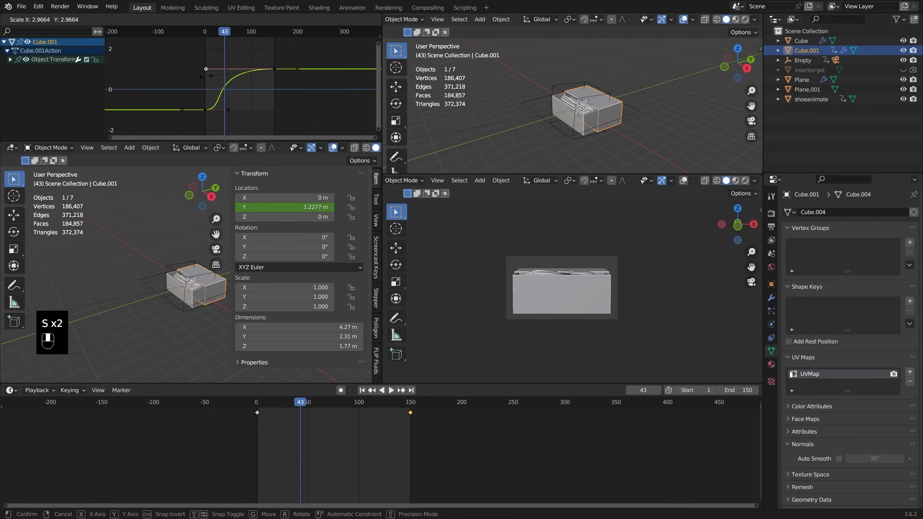
{"action": "key", "text": "space"}
{"action": "key", "text": "space"}
Lengthen the handles of shoeanimate's first keyframes to more than twice their length so the shoe starts moving slowly.
{"action": "left_click", "coordinate": [168, 298]}
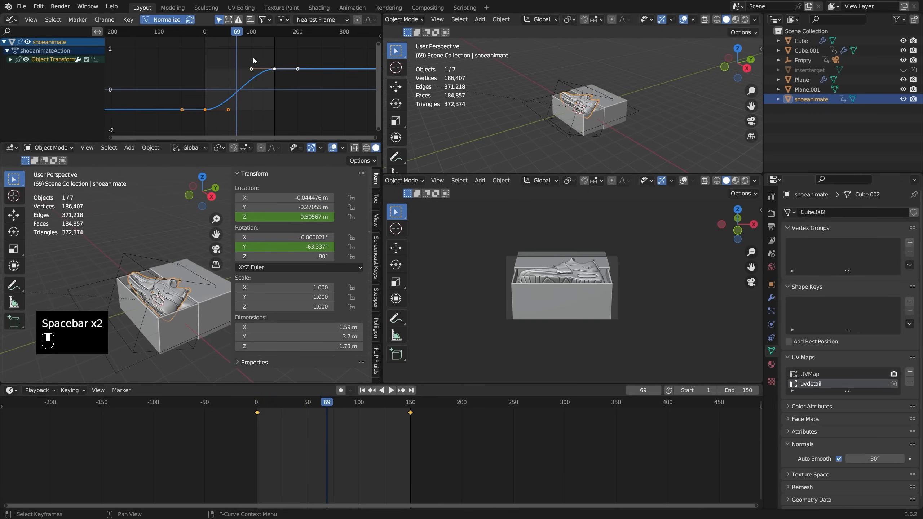
{"action": "left_click", "coordinate": [209, 110]}
{"action": "key", "text": "g"}
{"action": "right_click", "coordinate": [235, 102]}
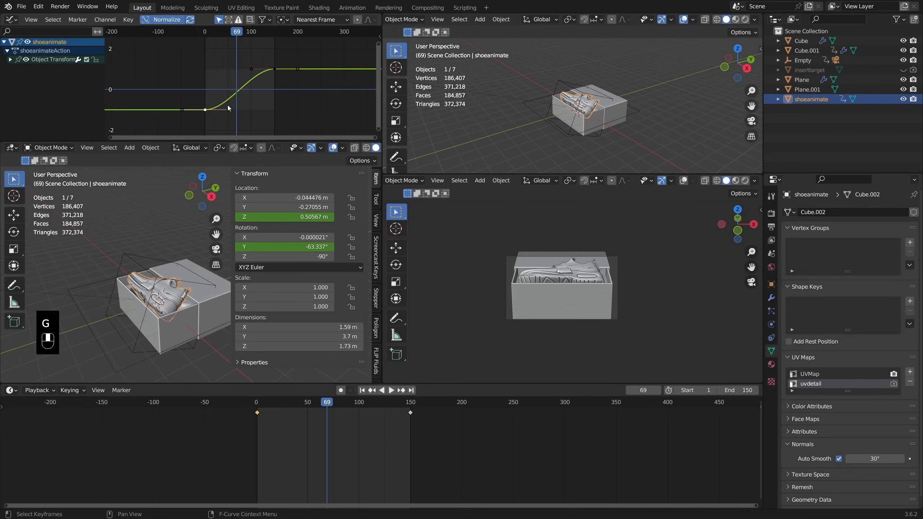
{"action": "key", "text": "alt+a"}
{"action": "key", "text": "c"}
{"action": "right_click", "coordinate": [212, 111]}
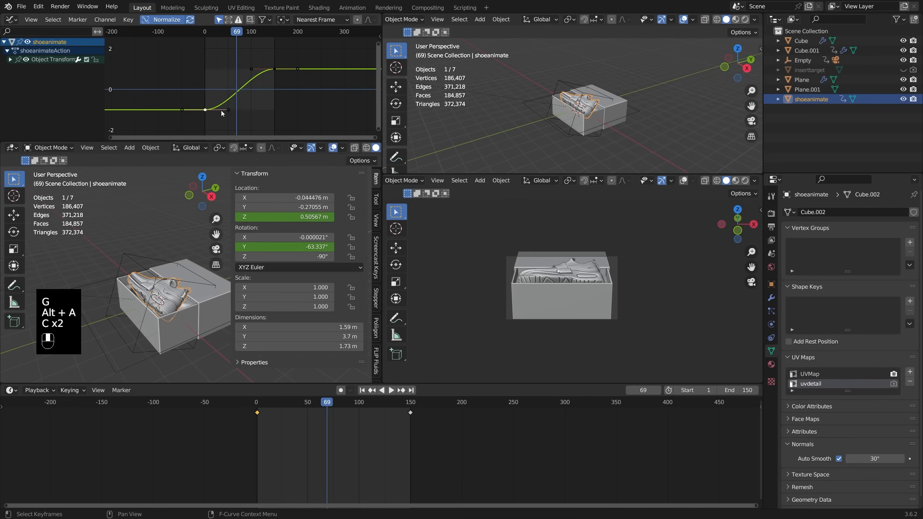
{"action": "key", "text": "s"}
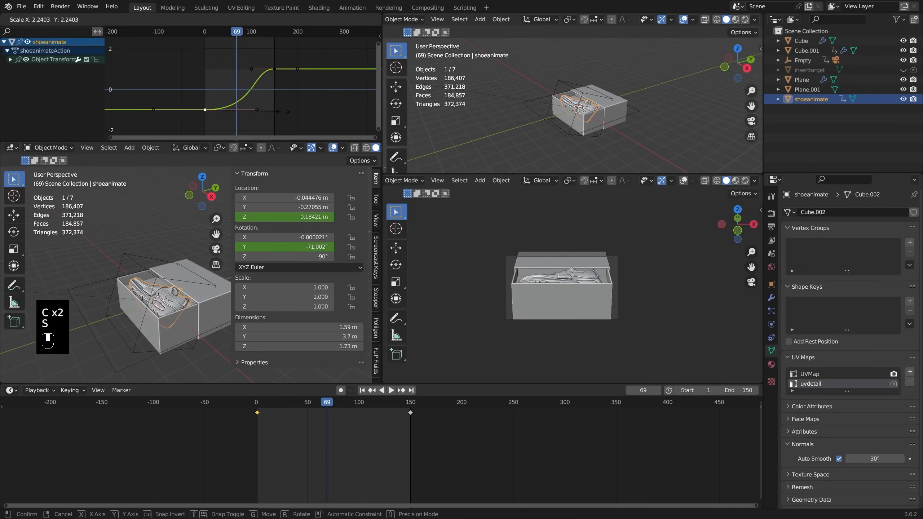
{"action": "right_click", "coordinate": [289, 115]}
Rotate the handles of shoeanimate's frame 150 keyframes so the curves end steeply, play it back, and go to frame 142.
{"action": "key", "text": "alt+a"}
{"action": "key", "text": "c"}
{"action": "key", "text": "r"}
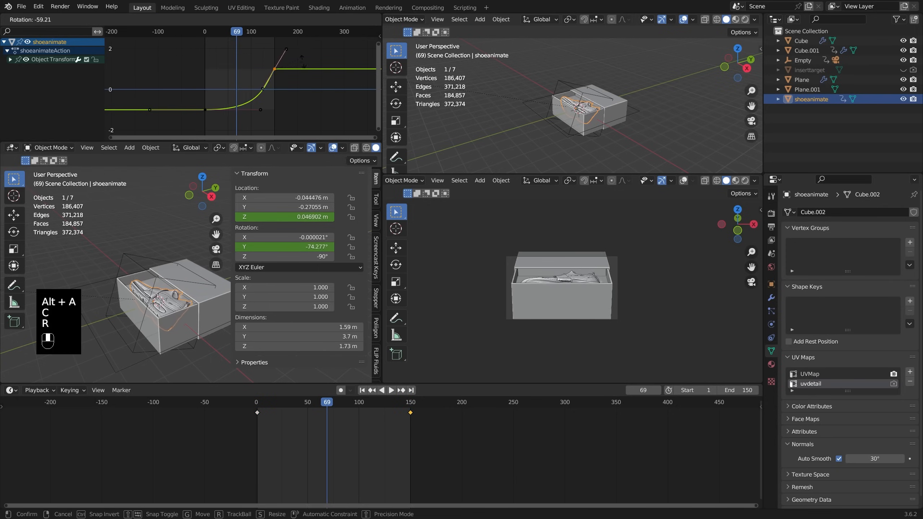
{"action": "left_click", "coordinate": [291, 55]}
{"action": "key", "text": "space"}
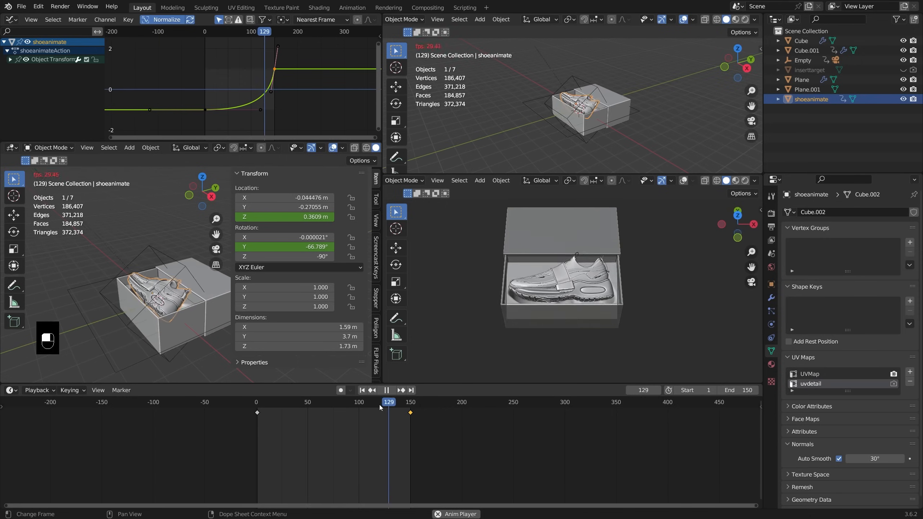
{"action": "key", "text": "space"}
{"action": "left_click_drag", "start_coordinate": [374, 404], "coordinate": [402, 406]}
Add a Copy Location constraint to the empty with shoeanimate as its target.
{"action": "left_click", "coordinate": [188, 266]}
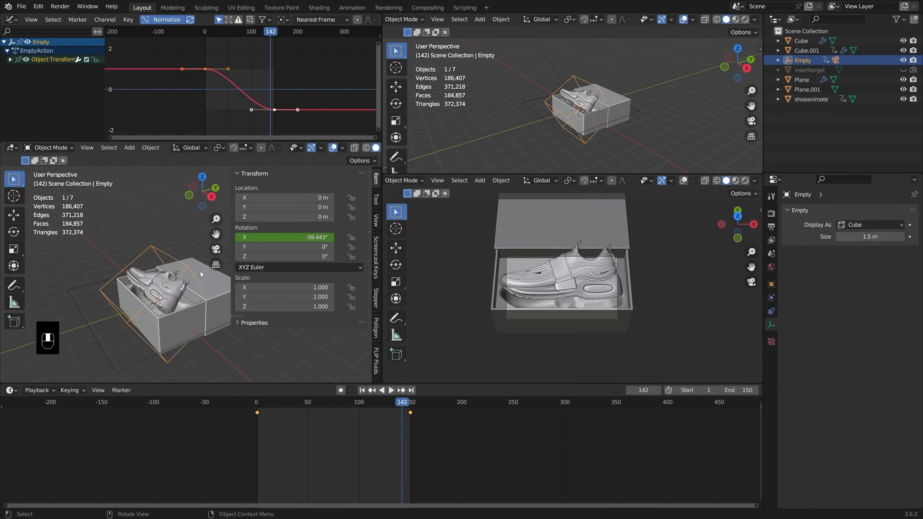
{"action": "key", "text": "g"}
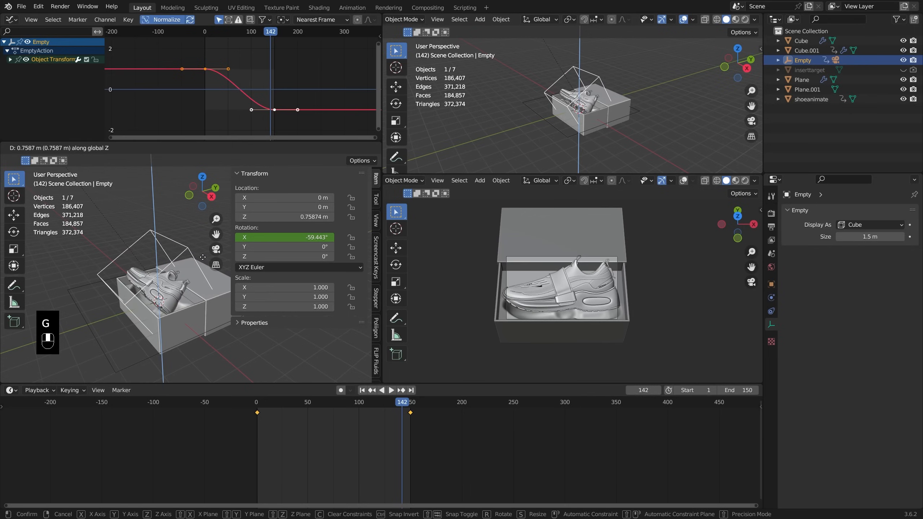
{"action": "right_click", "coordinate": [203, 257]}
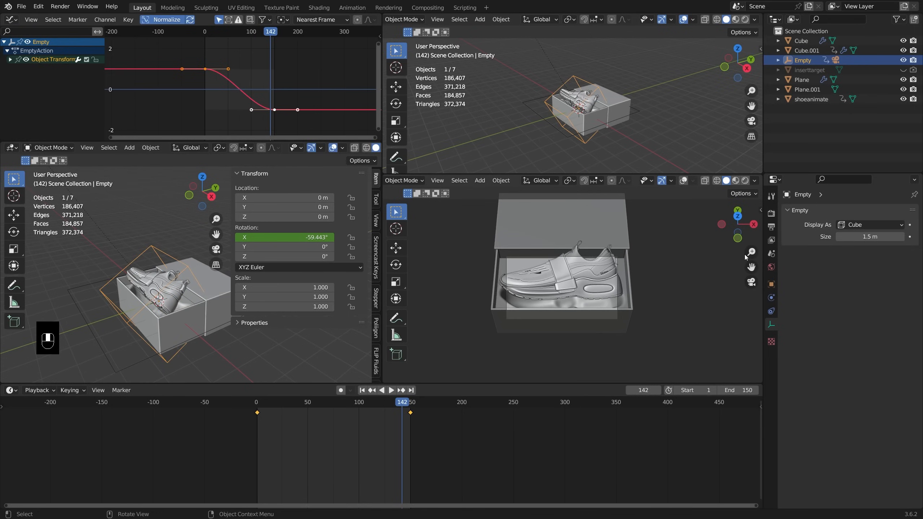
{"action": "left_click", "coordinate": [772, 311]}
{"action": "left_click", "coordinate": [807, 215]}
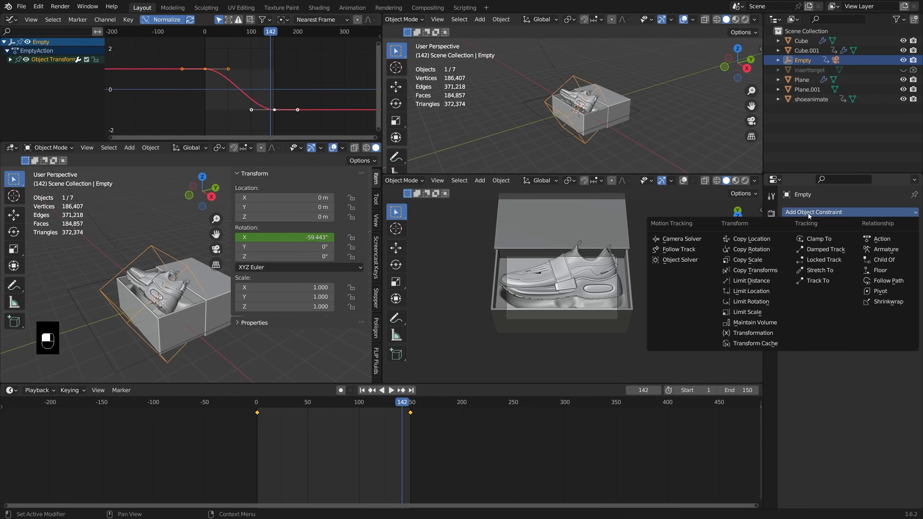
{"action": "left_click", "coordinate": [774, 239]}
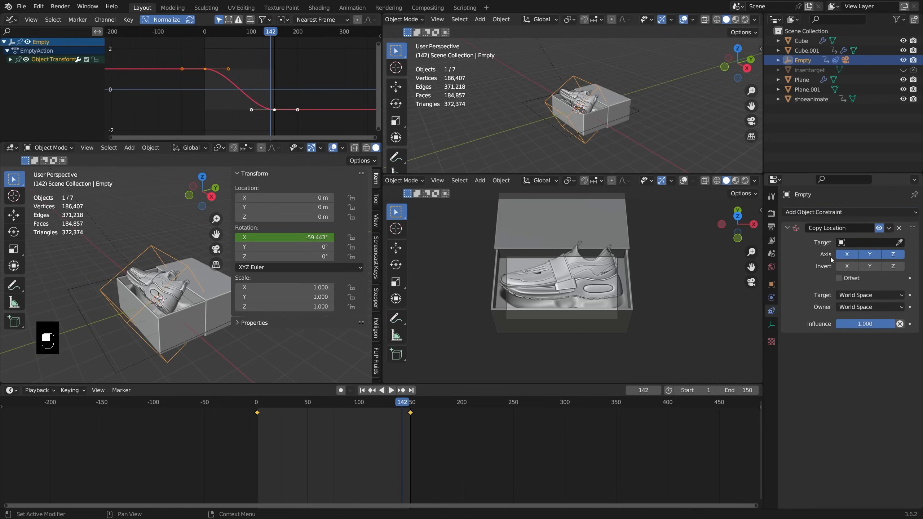
{"action": "left_click", "coordinate": [163, 279]}
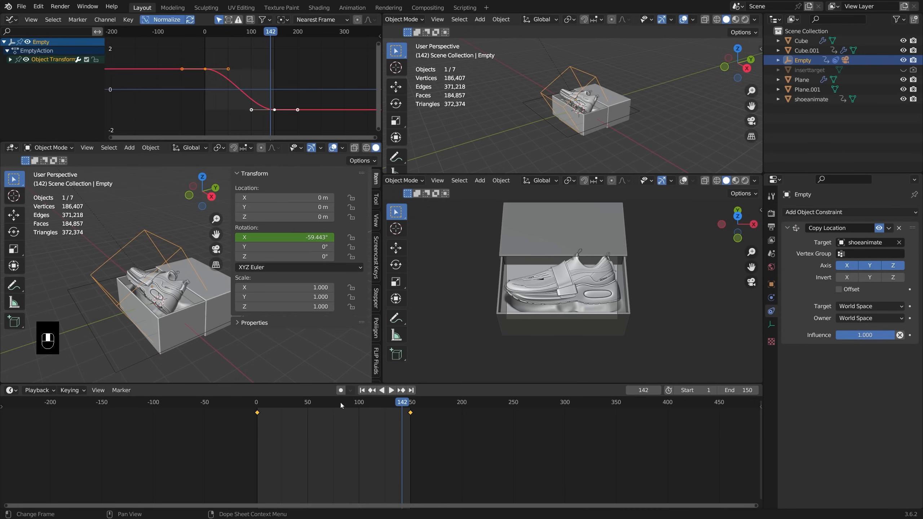
Play and scrub the animation to check how the camera follows the rising shoe.
{"action": "key", "text": "space"}
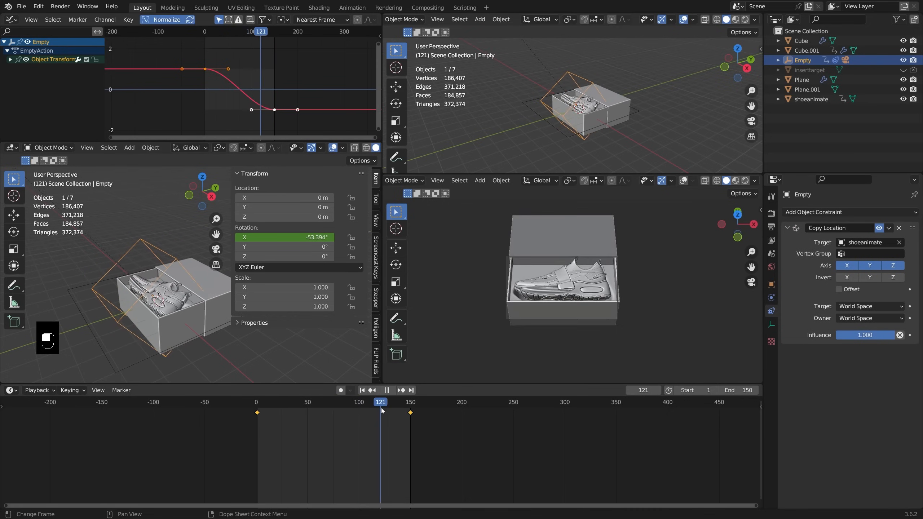
{"action": "left_click_drag", "start_coordinate": [399, 415], "coordinate": [260, 421]}
{"action": "key", "text": "space"}
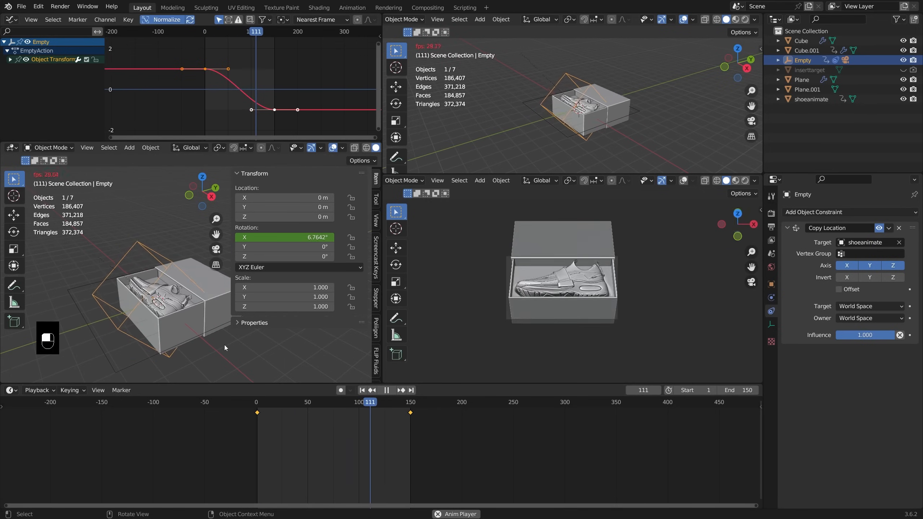
{"action": "key", "text": "space"}
Switch the camera viewport to rendered shading and go to frame 9.
{"action": "middle_click_drag", "start_coordinate": [198, 331], "coordinate": [212, 335]}
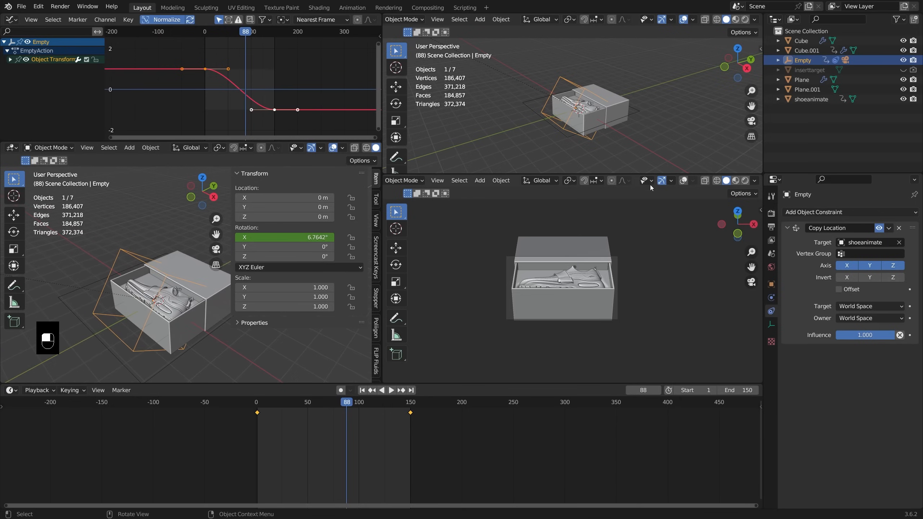
{"action": "left_click", "coordinate": [746, 181]}
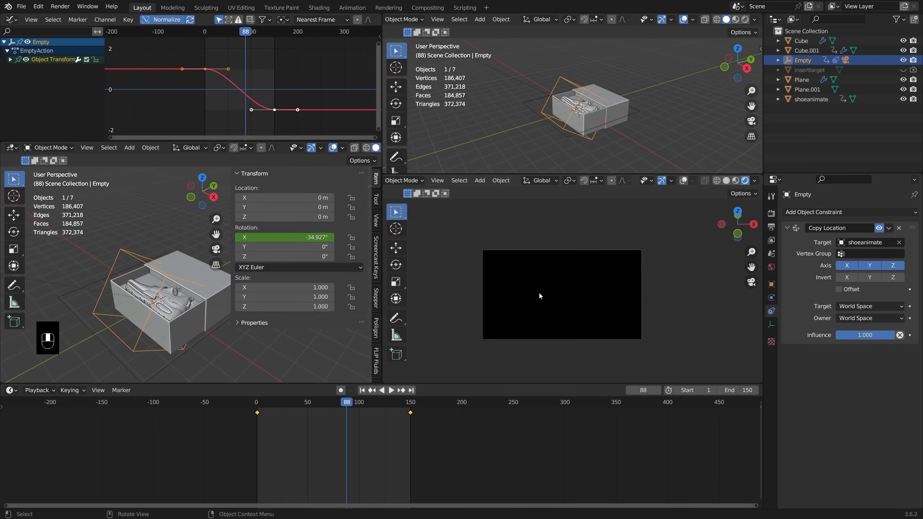
{"action": "left_click", "coordinate": [390, 392]}
{"action": "left_click_drag", "start_coordinate": [349, 418], "coordinate": [266, 421]}
Add an area light about 4.54 m in size and raise it about 1.74 m along Z above the box.
{"action": "scroll", "coordinate": [176, 340], "scroll_direction": "down", "scroll_amount": 4}
{"action": "middle_click_drag", "start_coordinate": [177, 340], "coordinate": [187, 299], "text": "shift"}
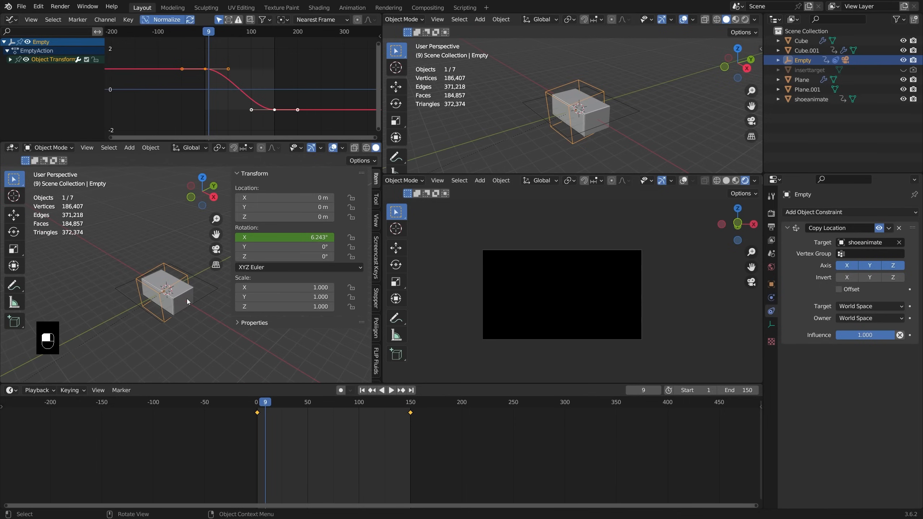
{"action": "key", "text": "shift+a"}
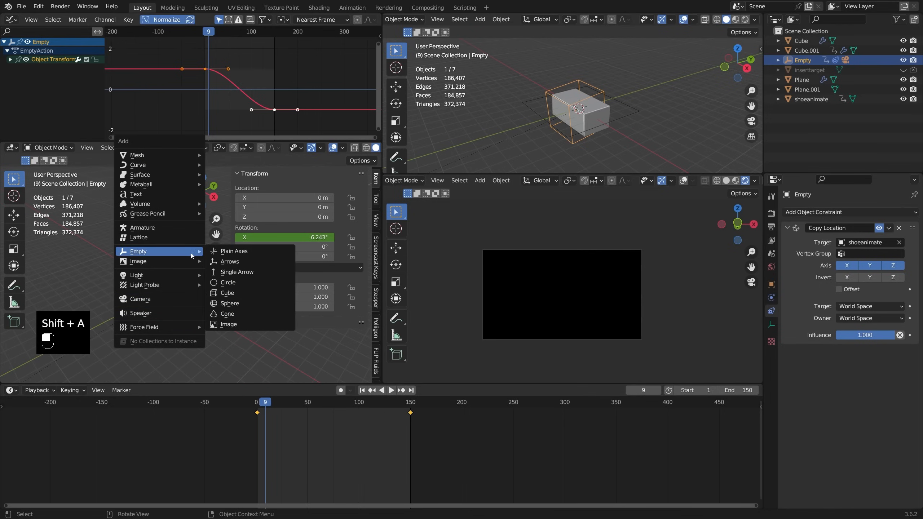
{"action": "mouse_move", "coordinate": [188, 275]}
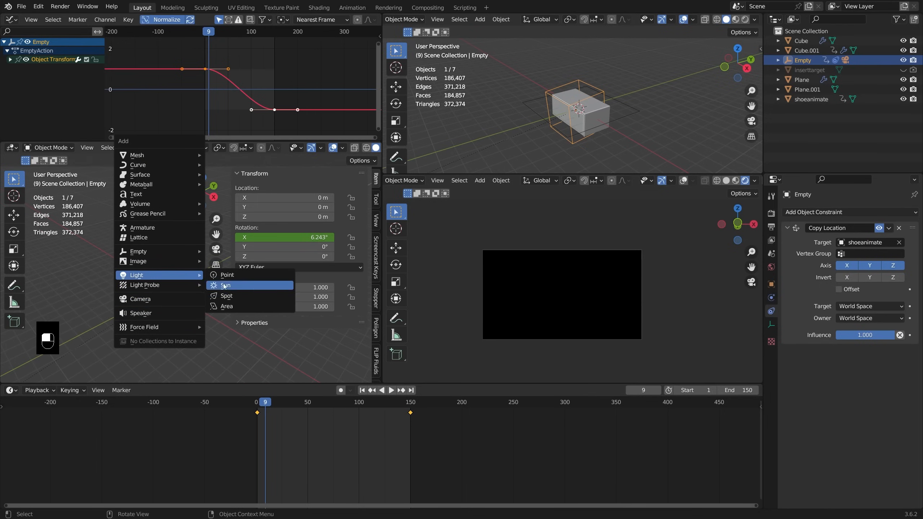
{"action": "left_click", "coordinate": [235, 307]}
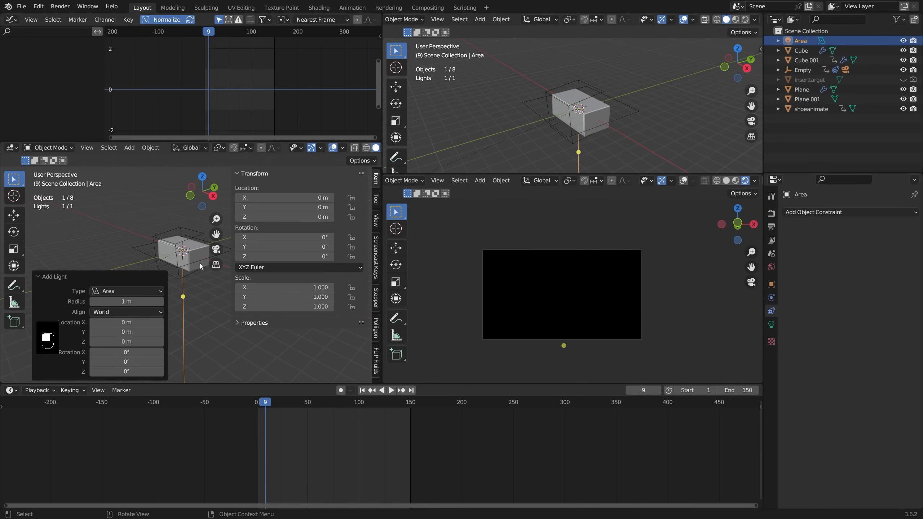
{"action": "key", "text": "g"}
{"action": "key", "text": "z"}
{"action": "left_click", "coordinate": [202, 248]}
Move the area light up to a Z location of about 4.41 m and along Y to about 3.32 m.
{"action": "middle_click_drag", "start_coordinate": [203, 248], "coordinate": [184, 256], "text": "shift"}
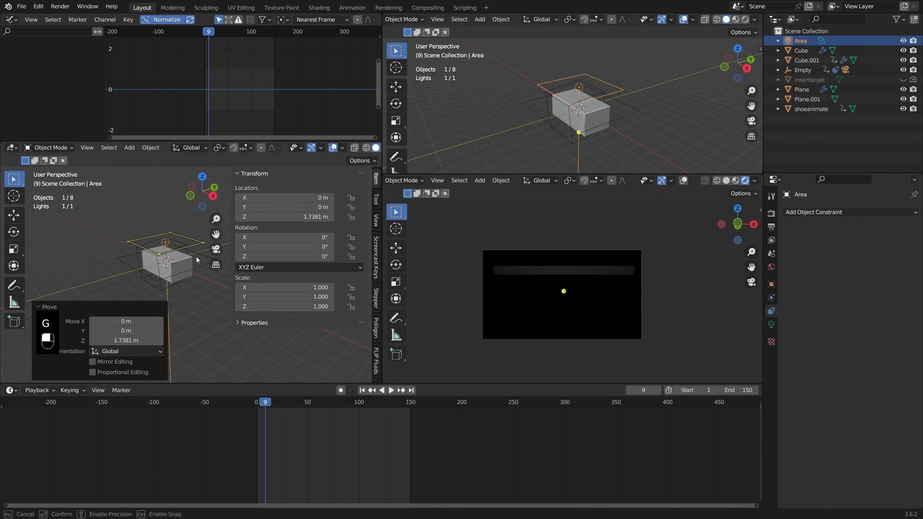
{"action": "key", "text": "g"}
{"action": "middle_click", "coordinate": [183, 256]}
{"action": "left_click", "coordinate": [182, 234]}
{"action": "key", "text": "g"}
{"action": "middle_click_drag", "start_coordinate": [182, 235], "coordinate": [160, 254]}
{"action": "middle_click", "coordinate": [157, 248]}
{"action": "left_click", "coordinate": [193, 236]}
Rotate the area light about -59.5° around X to aim at the box and lower it to about 2.09 m on Z.
{"action": "key", "text": "r"}
{"action": "key", "text": "r"}
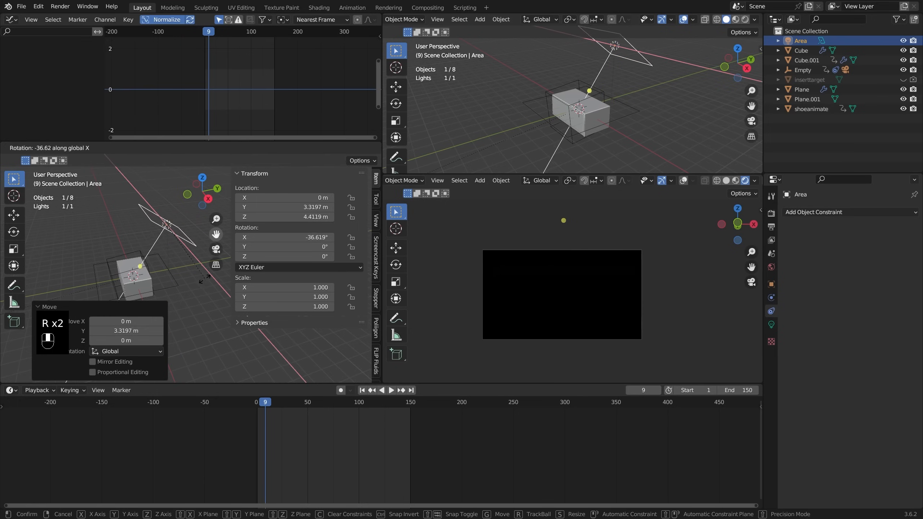
{"action": "left_click", "coordinate": [182, 290]}
{"action": "key", "text": "g"}
{"action": "middle_click", "coordinate": [187, 250]}
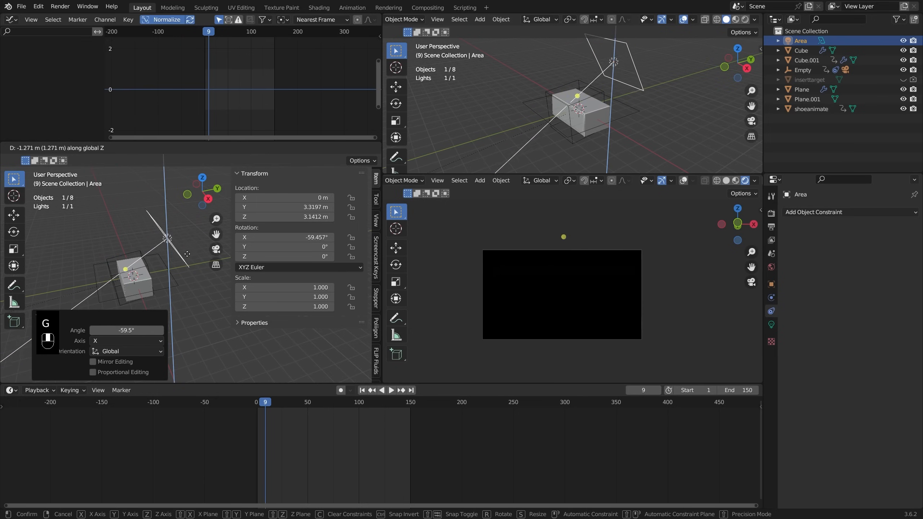
{"action": "left_click", "coordinate": [188, 266]}
At frame 40, set the area light's power to 236.5 W and its beam spread to 30°.
{"action": "left_click_drag", "start_coordinate": [264, 403], "coordinate": [298, 409]}
{"action": "left_click", "coordinate": [772, 325]}
{"action": "left_click_drag", "start_coordinate": [870, 278], "coordinate": [898, 278]}
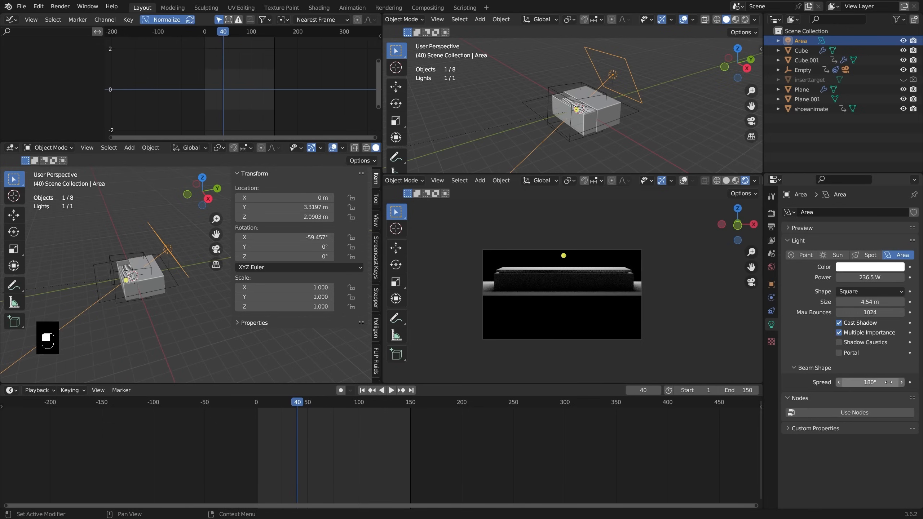
{"action": "middle_click_drag", "start_coordinate": [758, 320], "coordinate": [642, 288]}
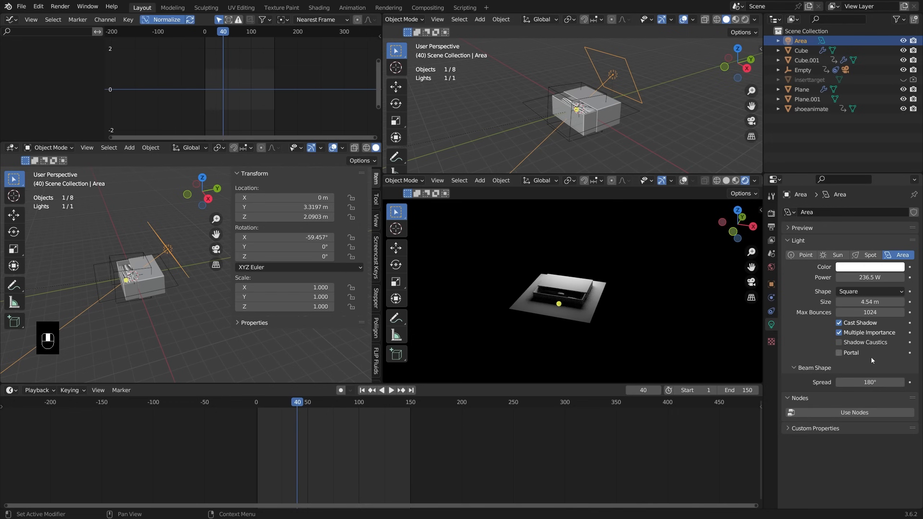
{"action": "mouse_move", "coordinate": [882, 379]}
{"action": "left_mouse_down"}
{"action": "mouse_move", "coordinate": [840, 382]}
{"action": "mouse_move", "coordinate": [878, 385]}
{"action": "left_mouse_up"}
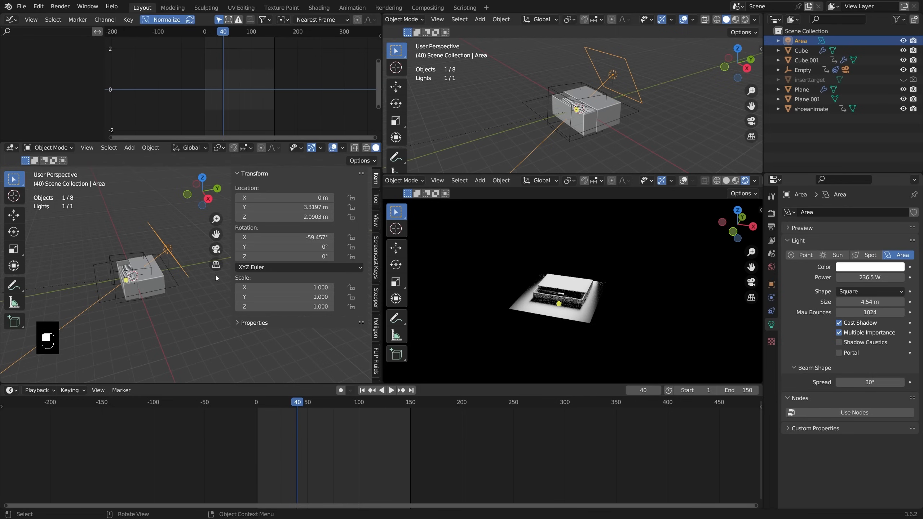
Move the area light along Y to about 5.41 m to push its light farther behind the box.
{"action": "key", "text": "g"}
{"action": "key", "text": "y"}
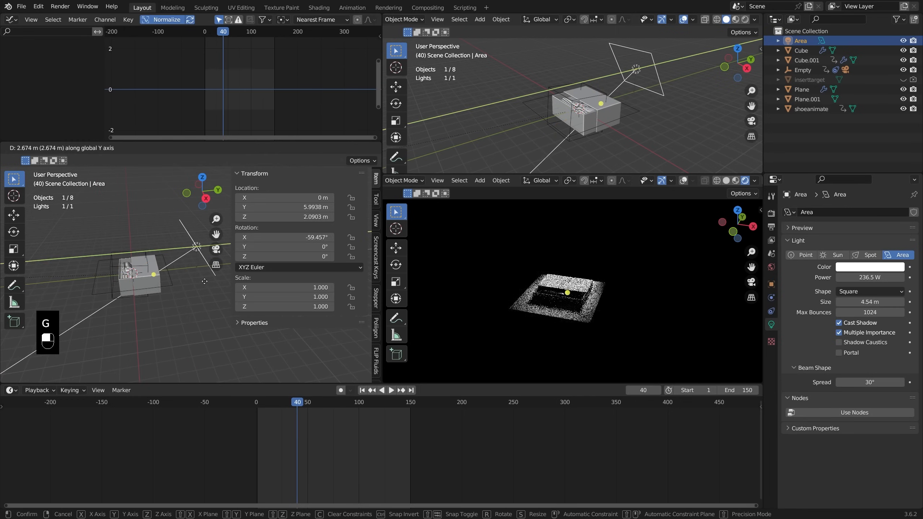
{"action": "left_click", "coordinate": [423, 294]}
{"action": "scroll", "coordinate": [520, 265], "scroll_direction": "up", "scroll_amount": 4}
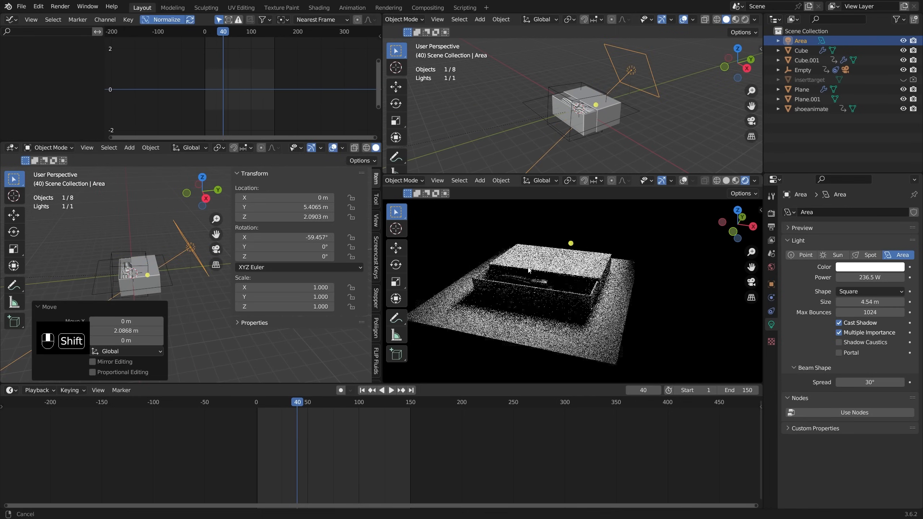
{"action": "middle_click_drag", "start_coordinate": [520, 265], "coordinate": [587, 301], "text": "shift"}
{"action": "scroll", "coordinate": [588, 300], "scroll_direction": "up", "scroll_amount": 1}
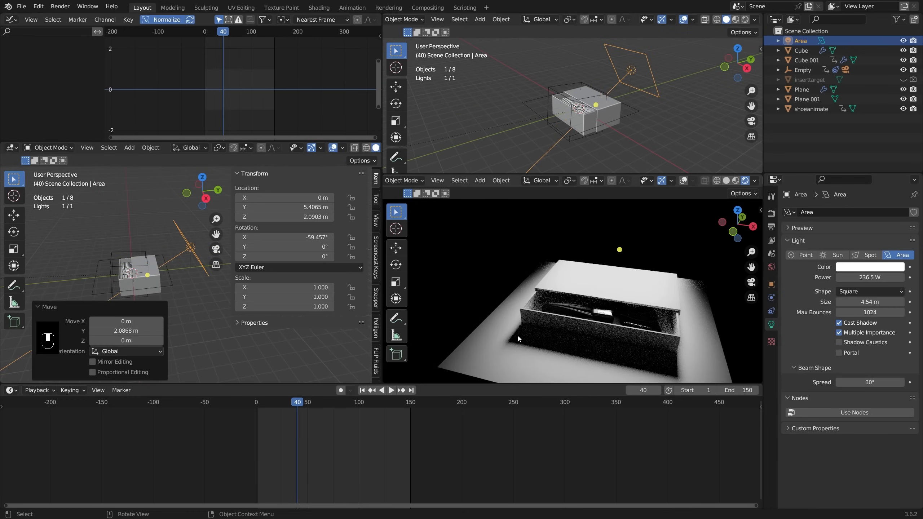
Rename the flat plane around the box to auxtarget and hide it from the viewports.
{"action": "left_click", "coordinate": [505, 339]}
{"action": "left_click", "coordinate": [173, 277]}
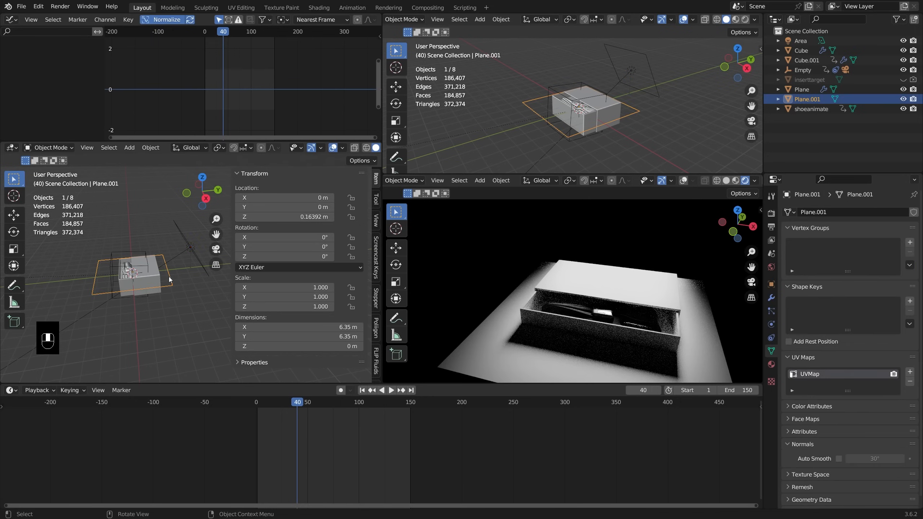
{"action": "middle_click_drag", "start_coordinate": [174, 276], "coordinate": [182, 270], "text": "shift"}
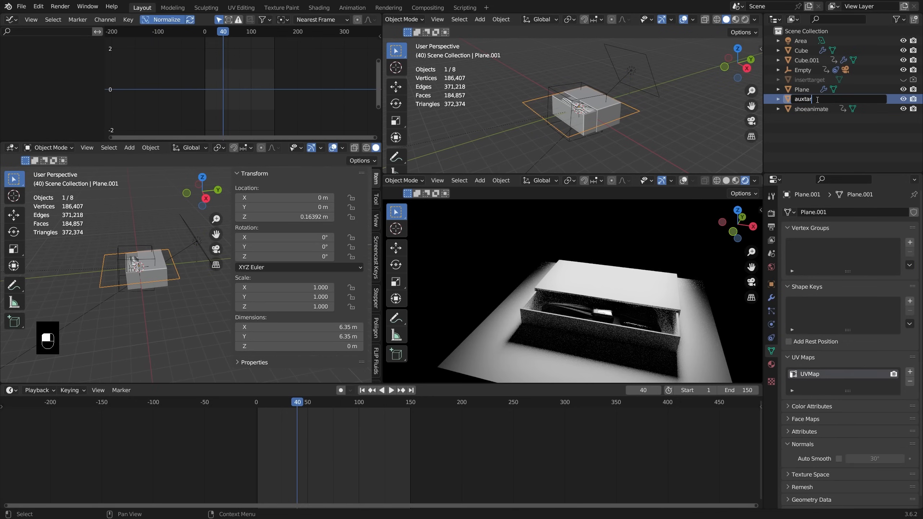
{"action": "type", "text": "get"}
{"action": "key", "text": "Return"}
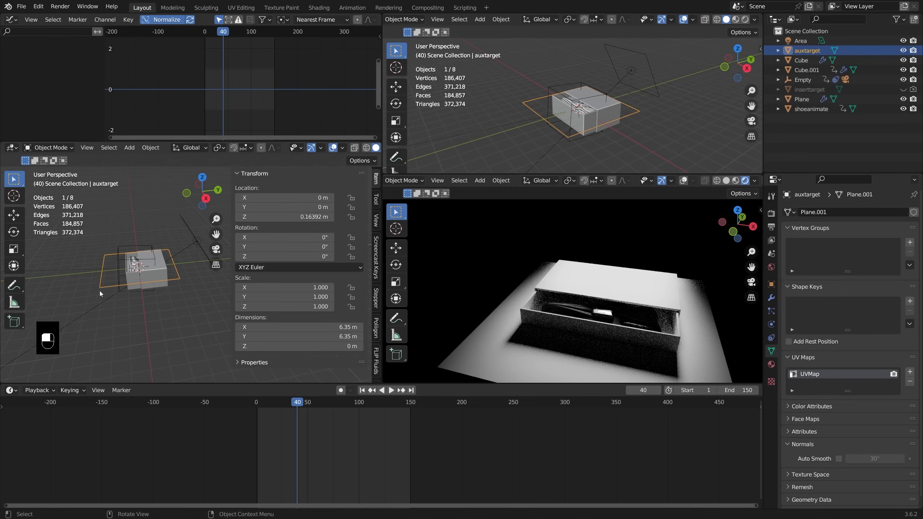
{"action": "scroll", "coordinate": [133, 276], "scroll_direction": "up", "scroll_amount": 5}
{"action": "middle_click_drag", "start_coordinate": [139, 262], "coordinate": [150, 287], "text": "shift"}
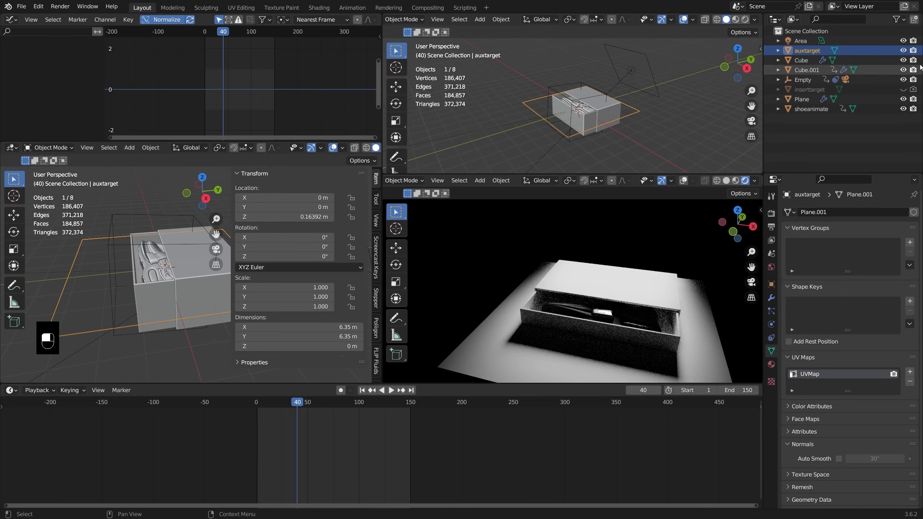
{"action": "left_click", "coordinate": [905, 52]}
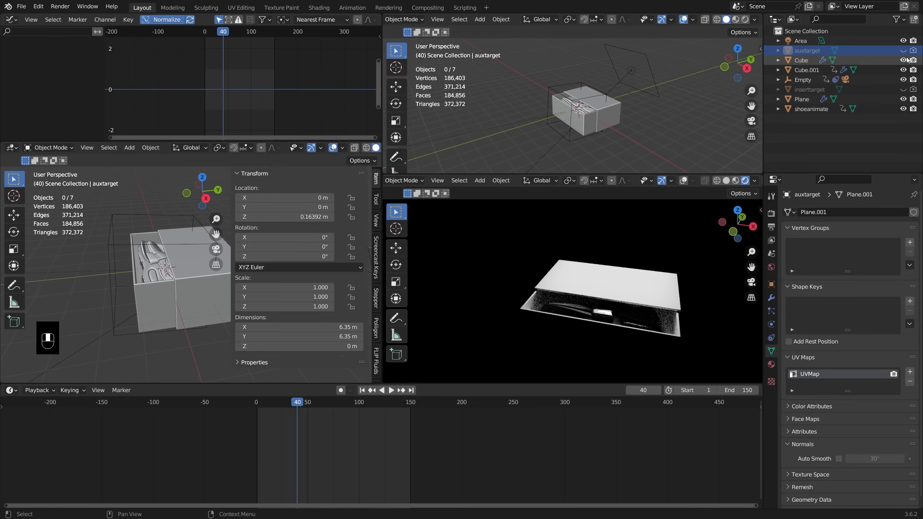
Switch the upper viewport to the Shader Editor and give the sliding outer sleeve (Cube.001) a new material with a darker base color.
{"action": "left_click", "coordinate": [203, 286]}
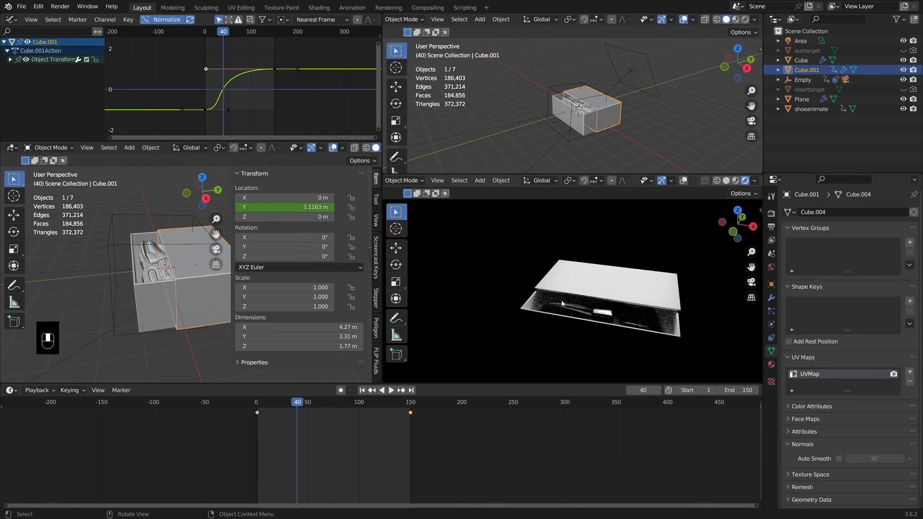
{"action": "middle_click_drag", "start_coordinate": [397, 23], "coordinate": [430, 23]}
{"action": "left_click", "coordinate": [399, 23]}
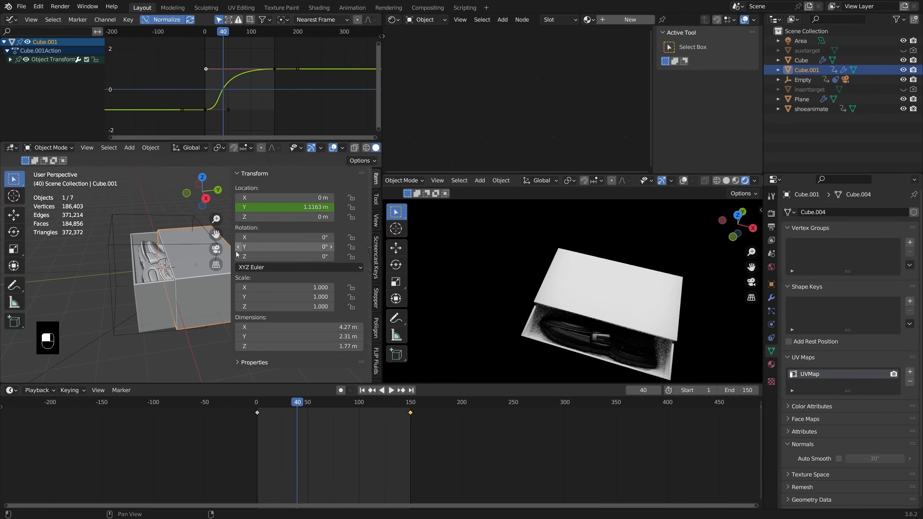
{"action": "scroll", "coordinate": [499, 117], "scroll_direction": "up", "scroll_amount": 1}
{"action": "left_click", "coordinate": [510, 106]}
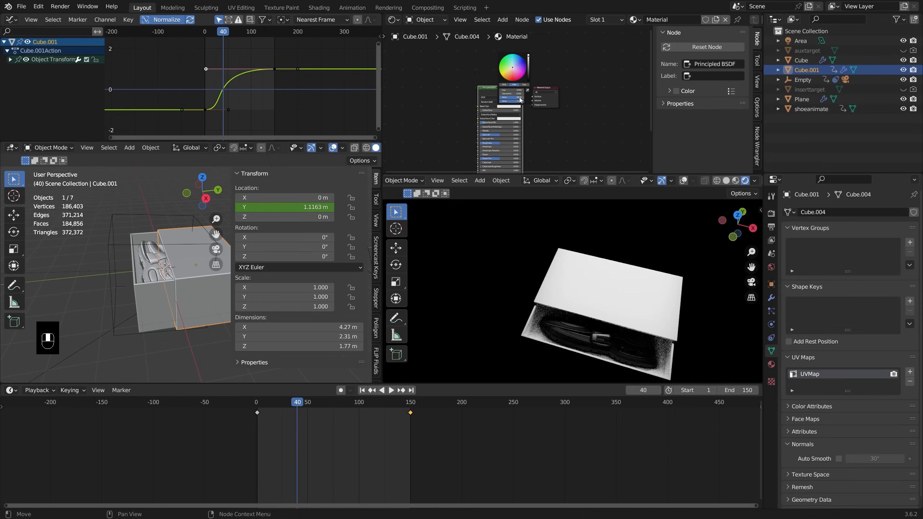
Rename the outer sleeve's new material to box.
{"action": "left_click", "coordinate": [173, 299]}
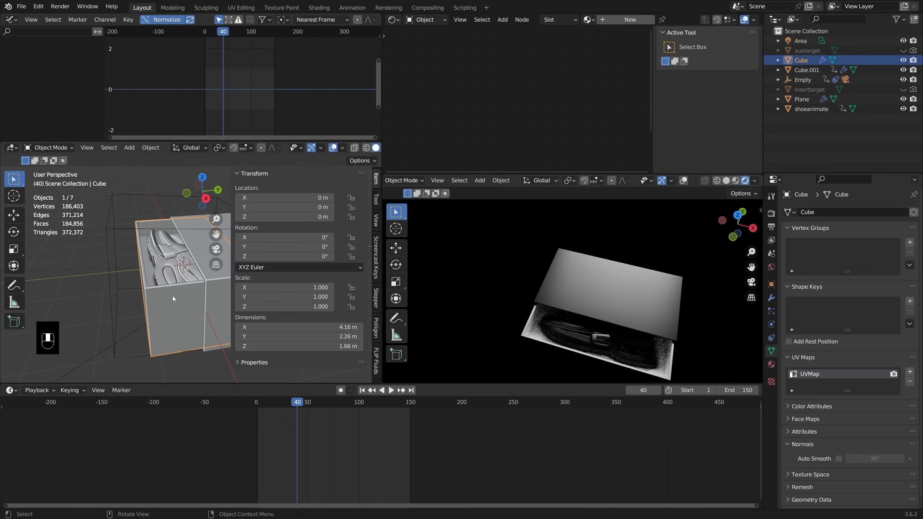
{"action": "left_click", "coordinate": [588, 19]}
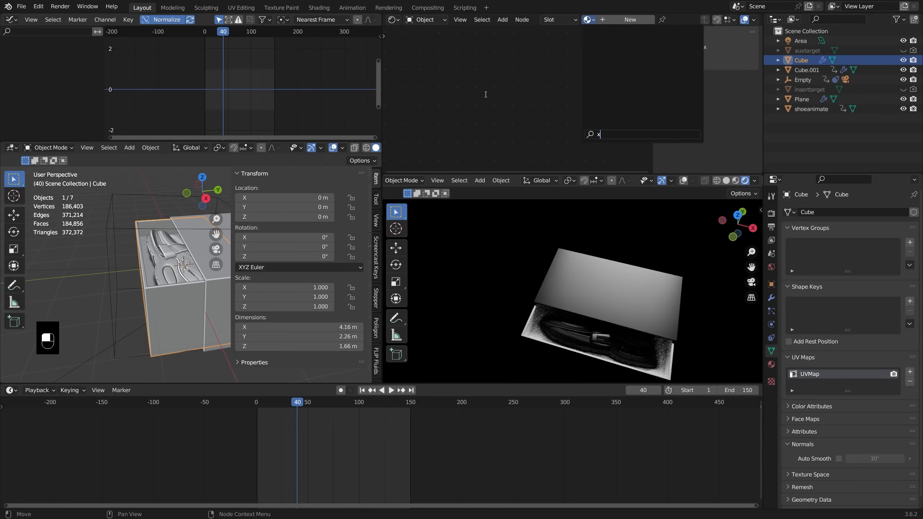
{"action": "left_click", "coordinate": [209, 285]}
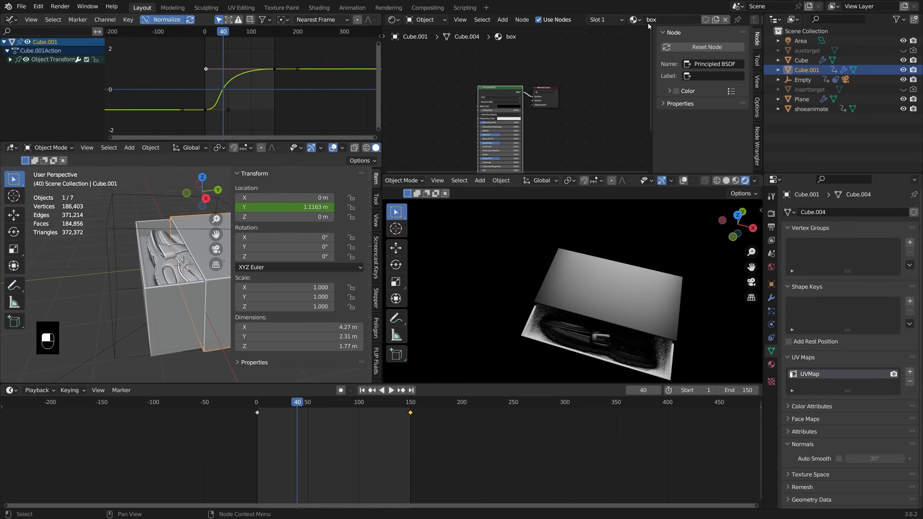
Link the sleeve's box material to the inner box body (Cube) and the Plane object.
{"action": "left_click", "coordinate": [181, 316]}
{"action": "scroll", "coordinate": [152, 271], "scroll_direction": "up", "scroll_amount": 2}
{"action": "left_click", "coordinate": [147, 269], "text": "shift"}
{"action": "middle_click_drag", "start_coordinate": [218, 255], "coordinate": [197, 256], "text": "shift"}
{"action": "left_click", "coordinate": [196, 253], "text": "shift"}
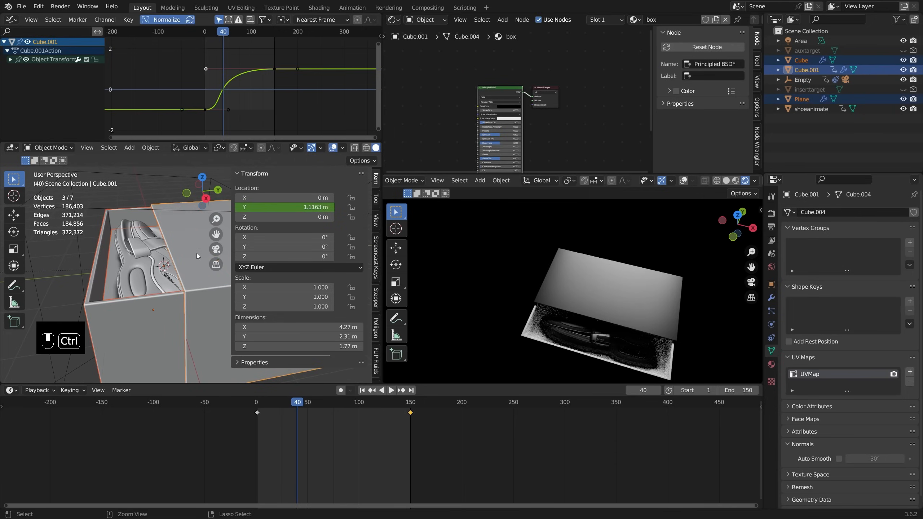
{"action": "key", "text": "ctrl+l"}
{"action": "left_click", "coordinate": [197, 254]}
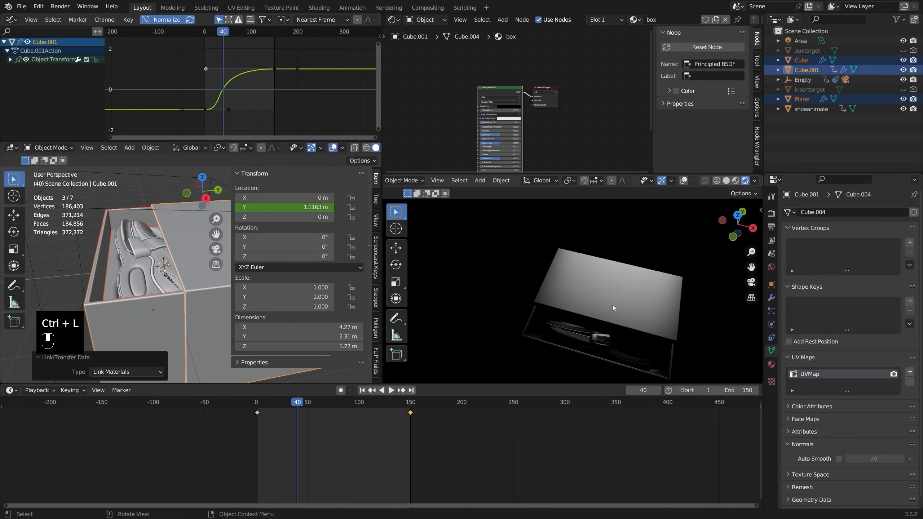
Play the animation through the camera in the rendered view to check the darkened box and the rising shoe.
{"action": "key", "text": "KP_0"}
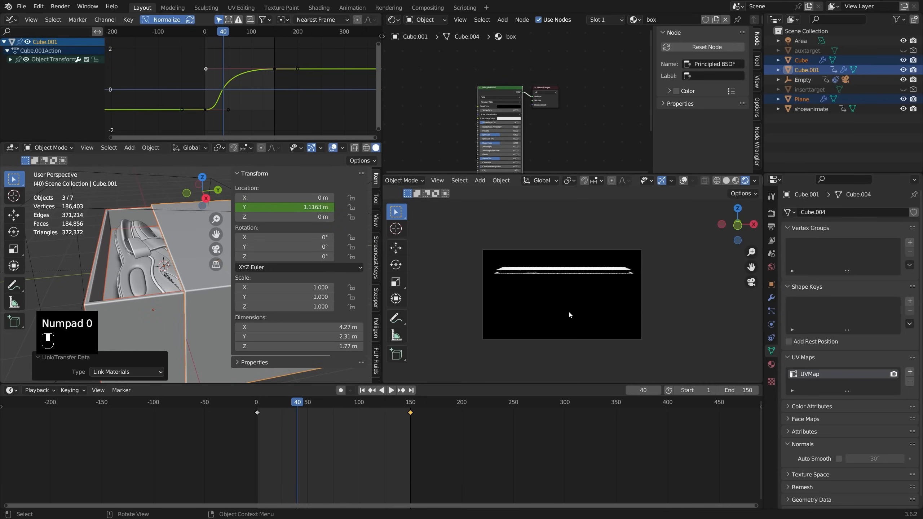
{"action": "key", "text": "space"}
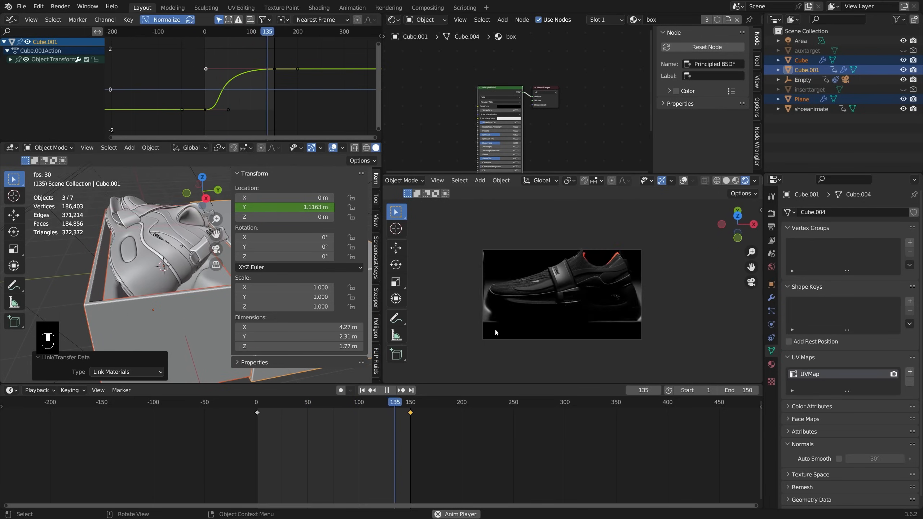
{"action": "key", "text": "space"}
At frame 145, raise the area light along Z to about 2.5 m.
{"action": "left_click_drag", "start_coordinate": [269, 403], "coordinate": [406, 406]}
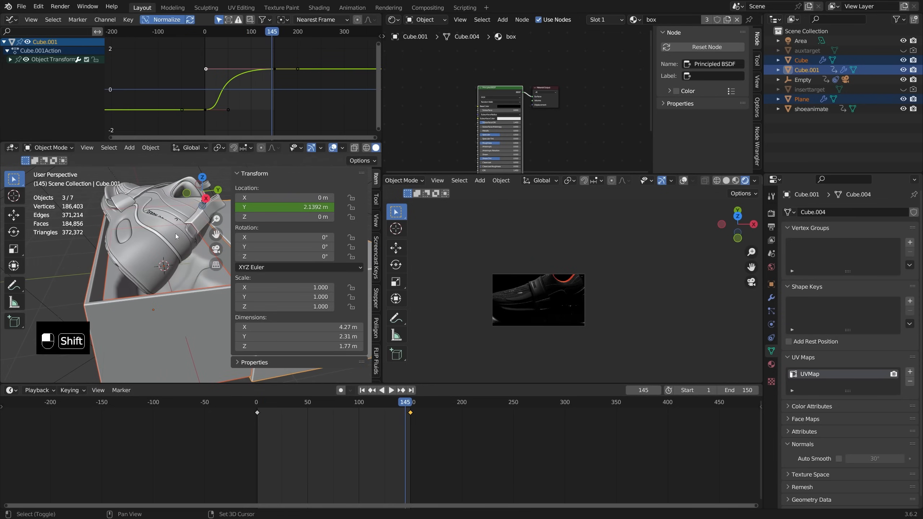
{"action": "key", "text": "shift+c"}
{"action": "left_click", "coordinate": [203, 253]}
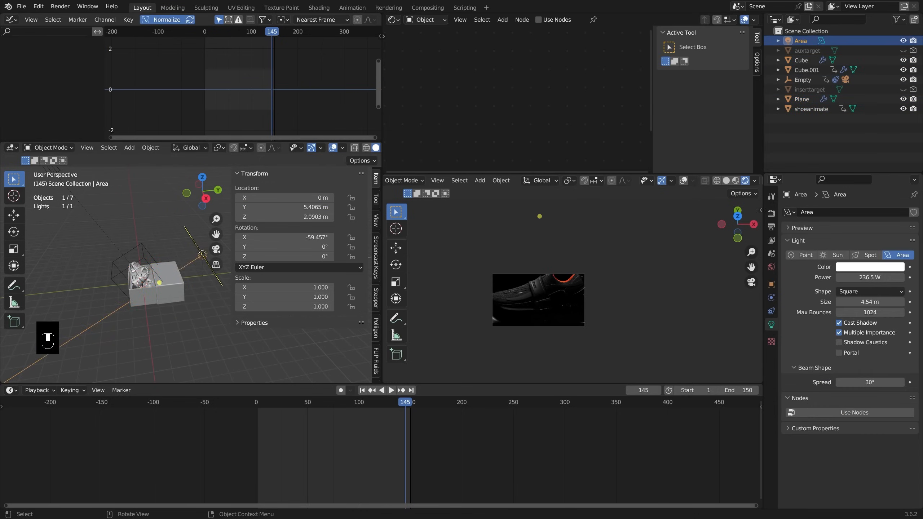
{"action": "key", "text": "g"}
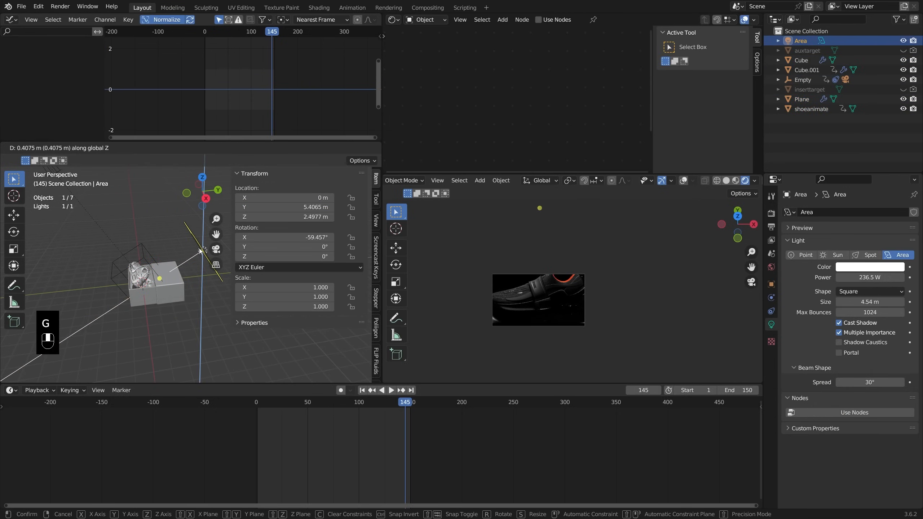
{"action": "left_click", "coordinate": [200, 250]}
From the top view, duplicate the area light, rotate the copy to -75° around Z and move it to about X 5.01 m, Y 1.96 m.
{"action": "key", "text": "KP_7"}
{"action": "middle_click_drag", "start_coordinate": [182, 267], "coordinate": [136, 250], "text": "shift"}
{"action": "left_click_drag", "start_coordinate": [380, 249], "coordinate": [477, 251]}
{"action": "scroll", "coordinate": [582, 297], "scroll_direction": "up", "scroll_amount": 2}
{"action": "middle_click_drag", "start_coordinate": [603, 300], "coordinate": [590, 286], "text": "shift"}
{"action": "scroll", "coordinate": [578, 289], "scroll_direction": "down", "scroll_amount": 2}
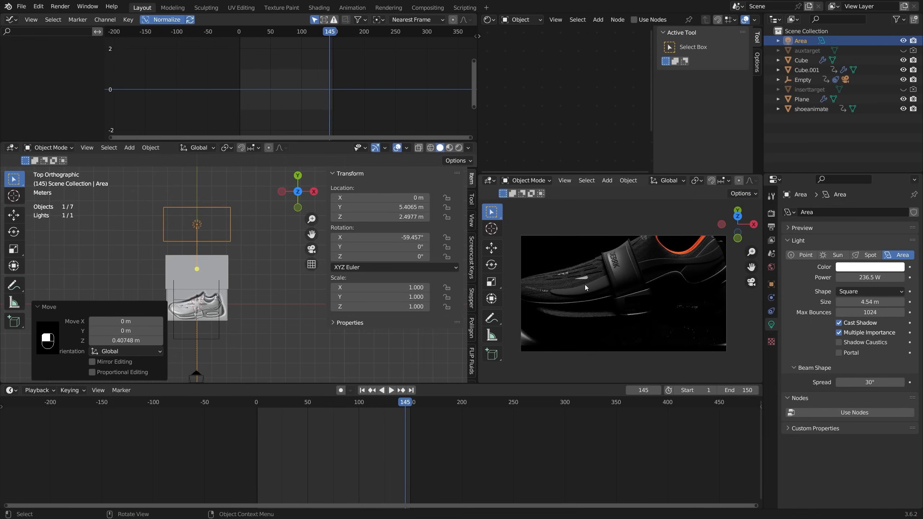
{"action": "middle_click_drag", "start_coordinate": [264, 274], "coordinate": [267, 268], "text": "shift"}
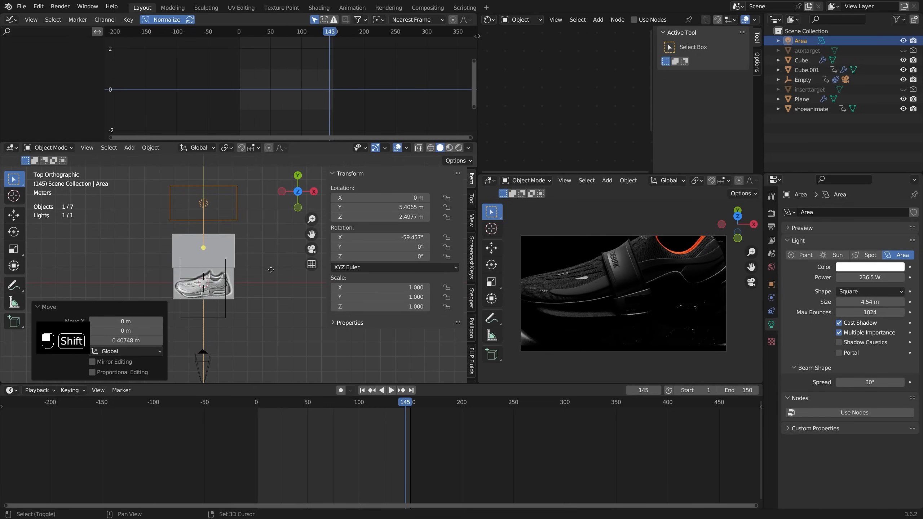
{"action": "key", "text": "shift+d"}
{"action": "key", "text": "r"}
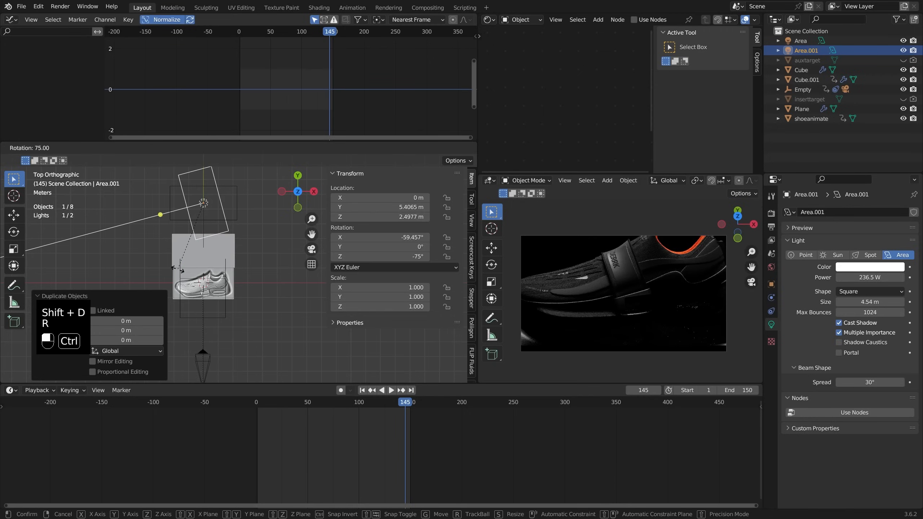
{"action": "left_click", "coordinate": [182, 269]}
{"action": "key", "text": "g"}
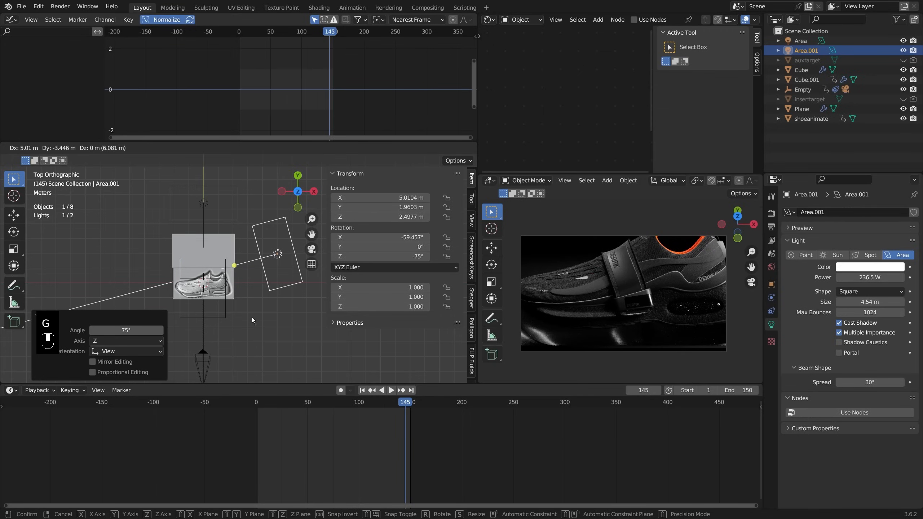
{"action": "left_click", "coordinate": [255, 320]}
At frame 75, set the duplicated area light's power to 0 W and keyframe it.
{"action": "key", "text": "alt+Tab"}
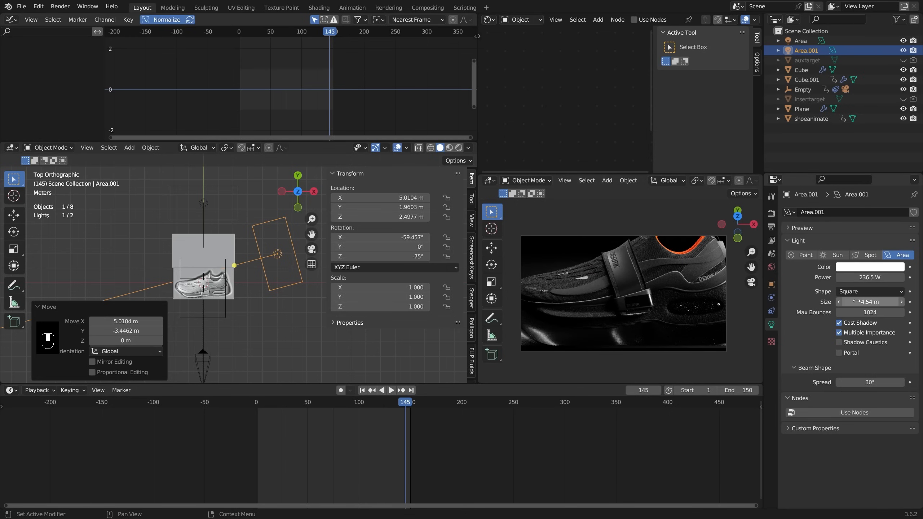
{"action": "left_click_drag", "start_coordinate": [870, 277], "coordinate": [890, 277]}
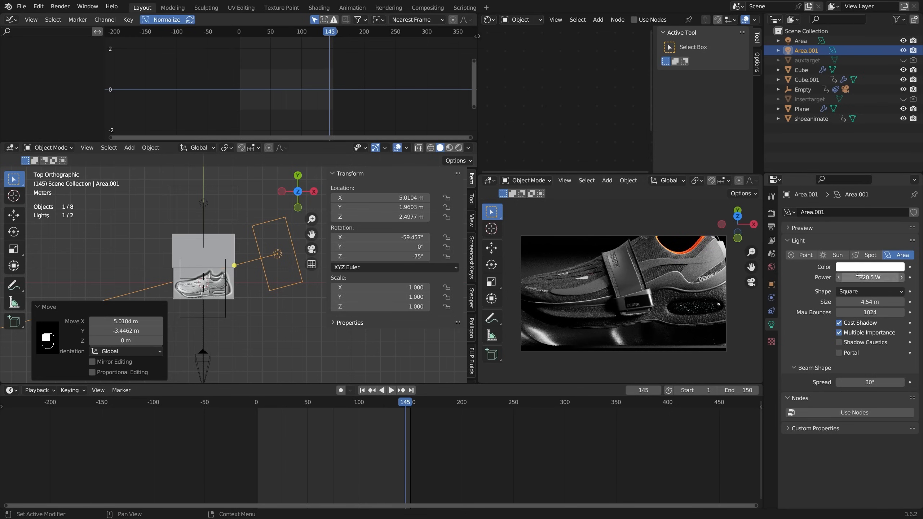
{"action": "left_click_drag", "start_coordinate": [361, 402], "coordinate": [333, 419]}
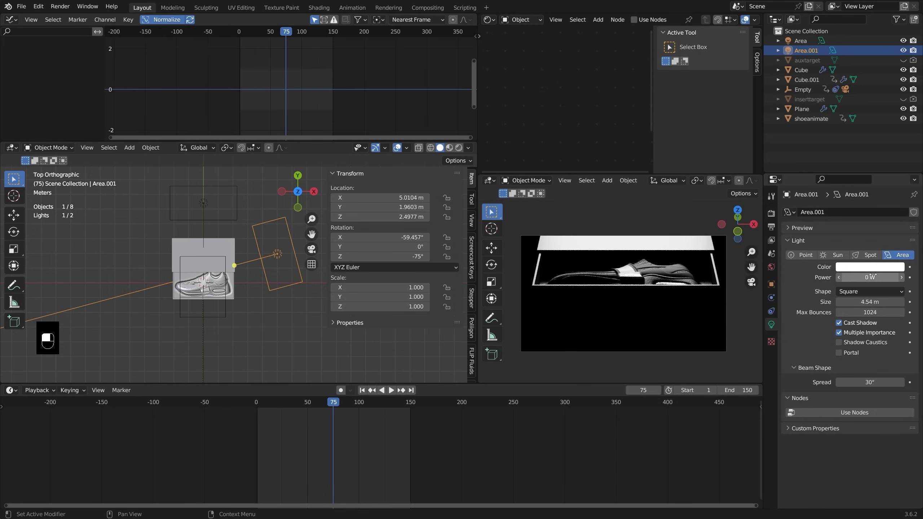
{"action": "key", "text": "i"}
At frame 150, set the duplicated light's power to about 770.9 W, keyframe it, and narrow its beam spread to 19.5°.
{"action": "left_click_drag", "start_coordinate": [389, 402], "coordinate": [409, 407]}
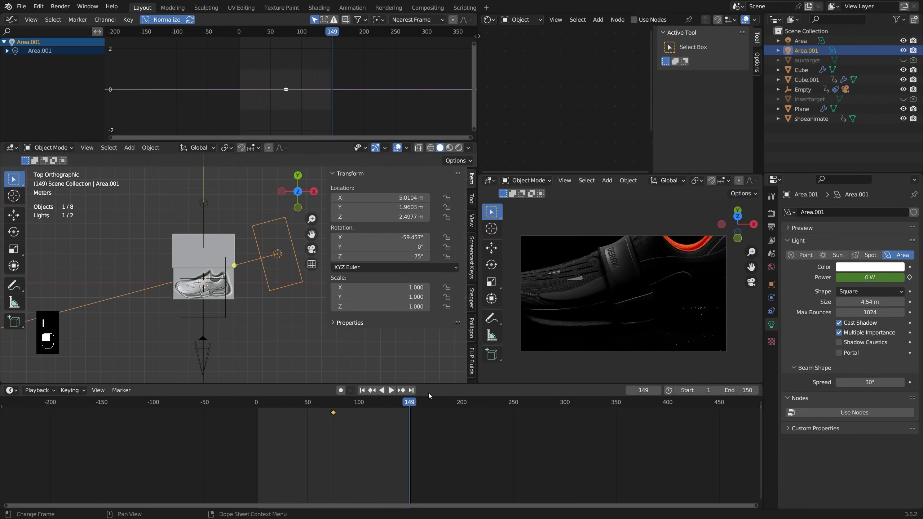
{"action": "key", "text": "Right"}
{"action": "mouse_move", "coordinate": [879, 280]}
{"action": "left_mouse_down"}
{"action": "mouse_move", "coordinate": [897, 280]}
{"action": "mouse_move", "coordinate": [874, 279]}
{"action": "left_mouse_up"}
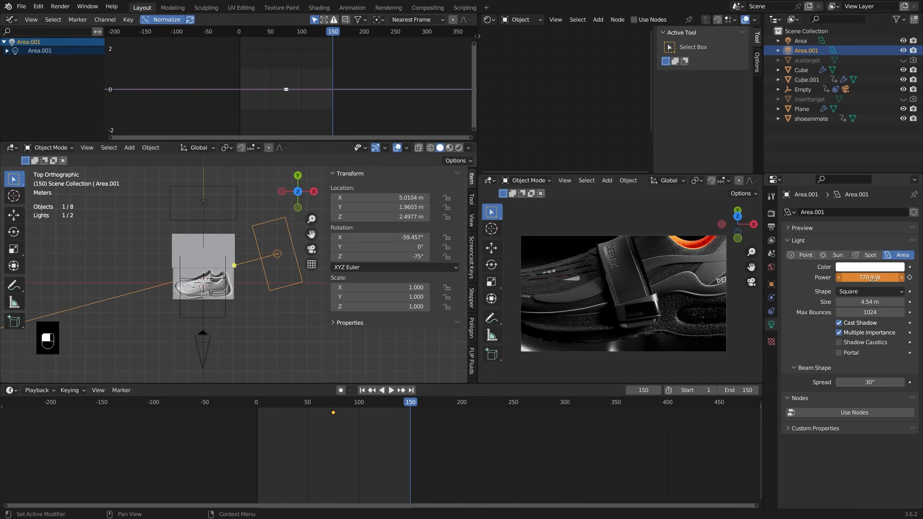
{"action": "left_click_drag", "start_coordinate": [870, 383], "coordinate": [860, 383]}
{"action": "left_click", "coordinate": [910, 278]}
Play and scrub through the animation to check how the second light fades in on the shoe.
{"action": "key", "text": "space"}
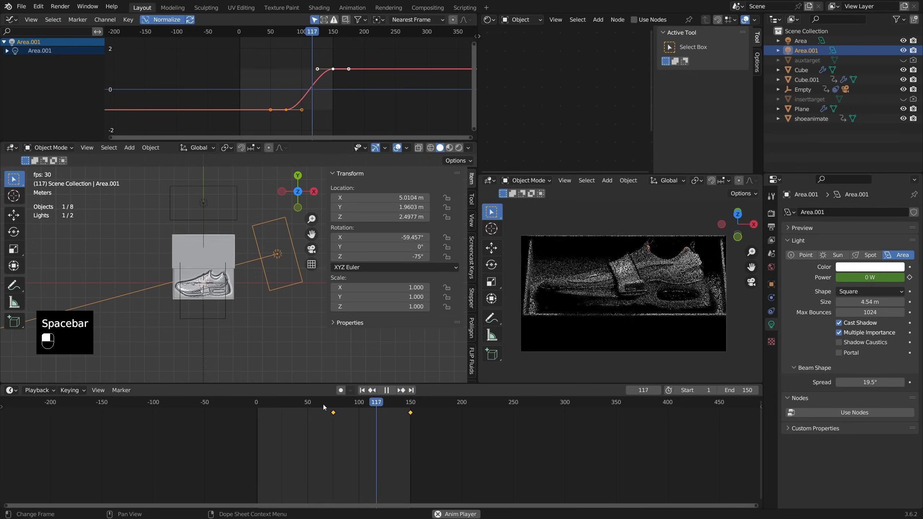
{"action": "left_click", "coordinate": [323, 404]}
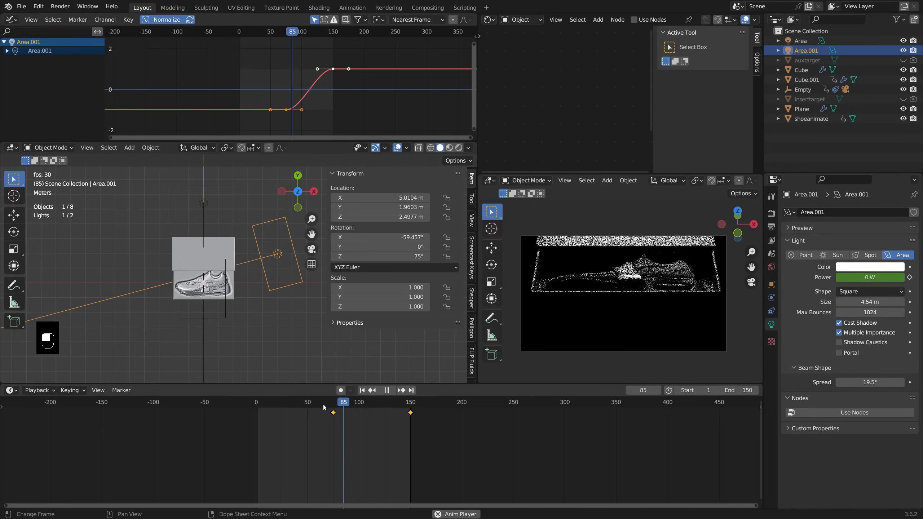
{"action": "left_click_drag", "start_coordinate": [313, 406], "coordinate": [265, 416]}
{"action": "key", "text": "space"}
Add a sphere empty at the world origin and enlarge its display size to about 2.4 m.
{"action": "key", "text": "shift+a"}
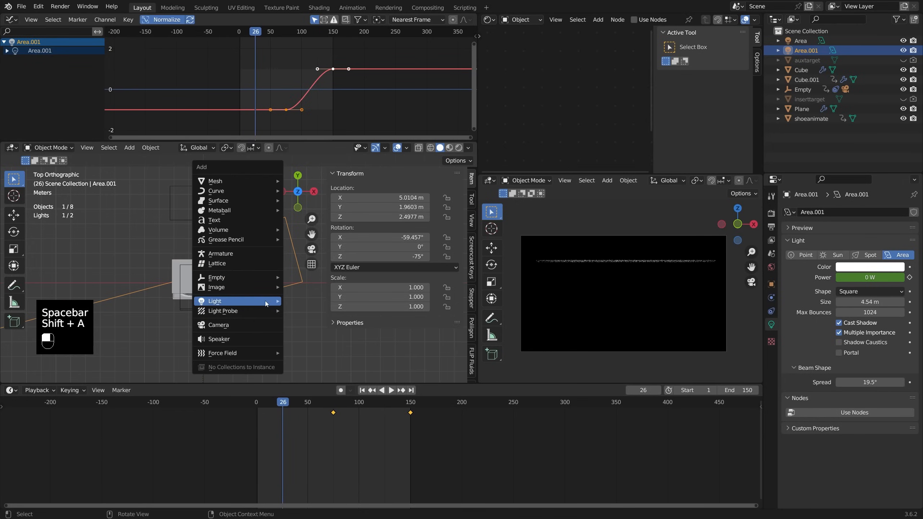
{"action": "mouse_move", "coordinate": [245, 277]}
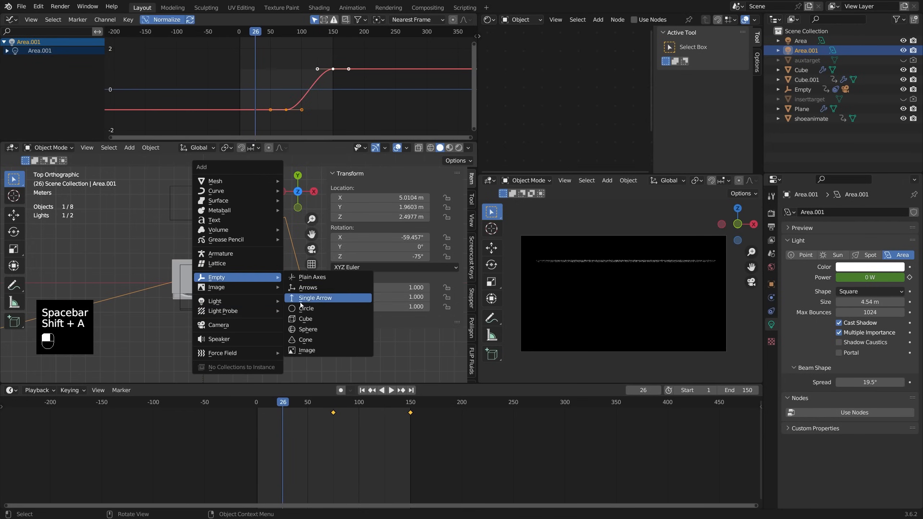
{"action": "left_click", "coordinate": [307, 330]}
{"action": "right_click", "coordinate": [278, 284]}
{"action": "left_click", "coordinate": [280, 283]}
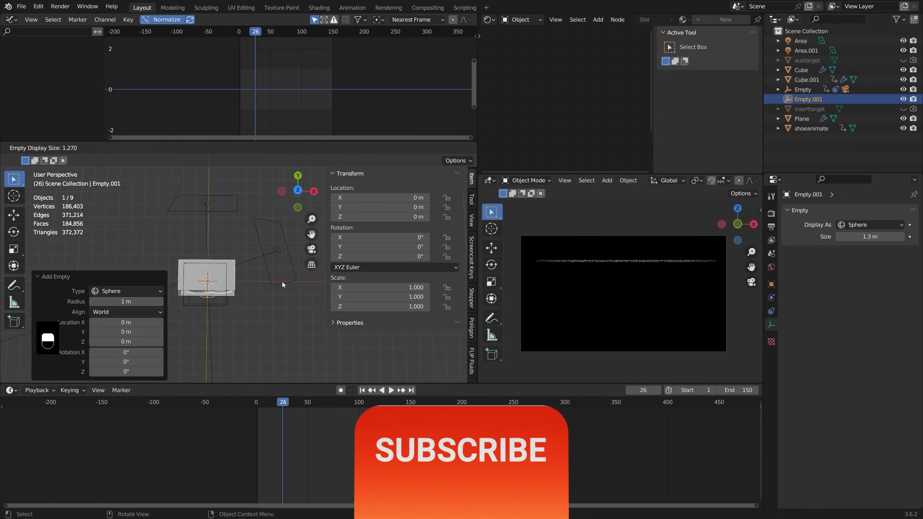
{"action": "left_click", "coordinate": [321, 297]}
{"action": "middle_click_drag", "start_coordinate": [272, 297], "coordinate": [285, 307], "text": "shift"}
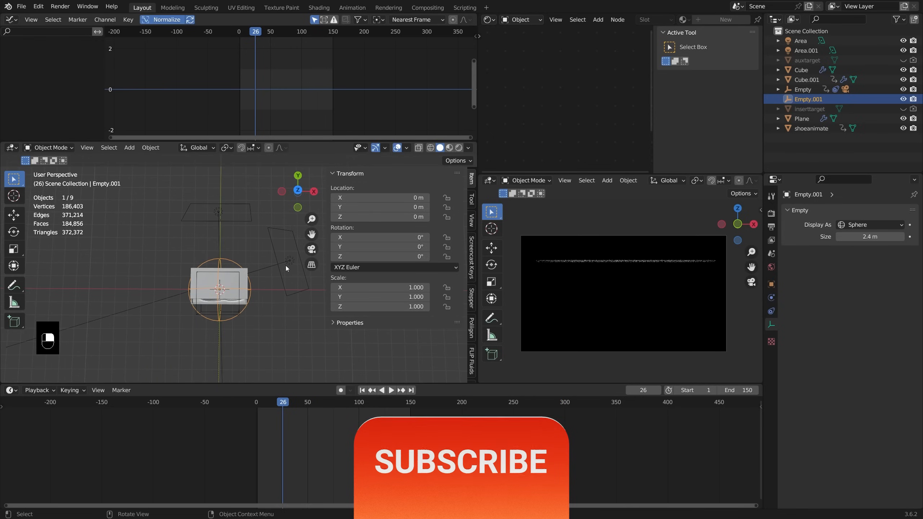
Select both area lights together with the sphere empty, making the empty the active object.
{"action": "left_click", "coordinate": [288, 262]}
{"action": "scroll", "coordinate": [288, 262], "scroll_direction": "down", "scroll_amount": 1}
{"action": "left_click", "coordinate": [255, 225], "text": "shift"}
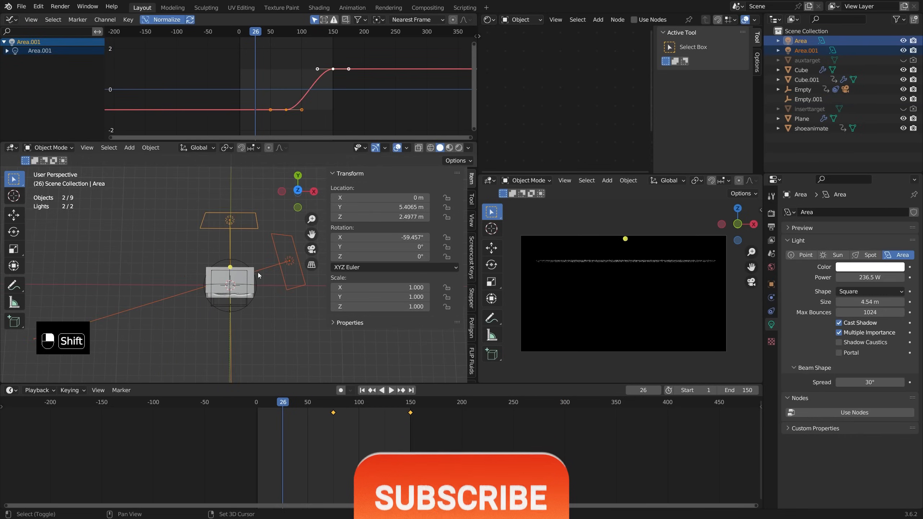
{"action": "left_click", "coordinate": [241, 310], "text": "shift"}
{"action": "middle_click_drag", "start_coordinate": [240, 310], "coordinate": [230, 267]}
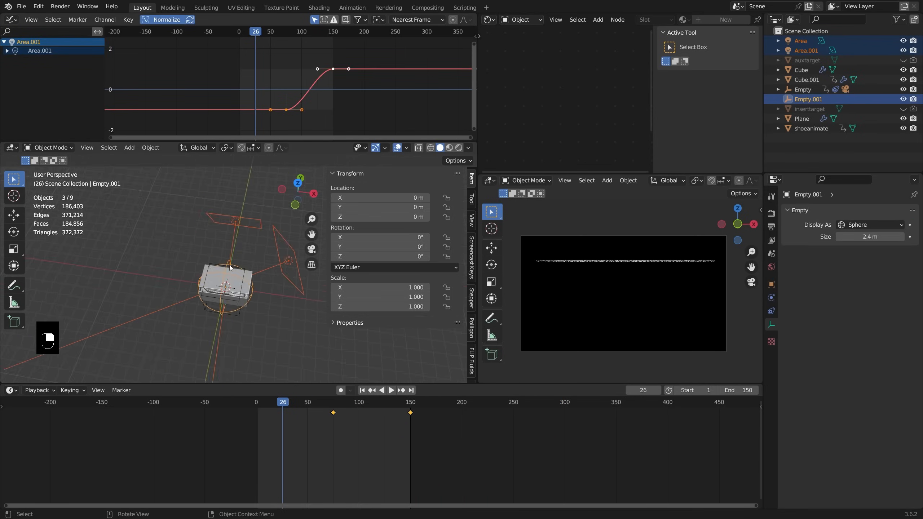
Parent both area lights to the spherical empty, keeping their transforms, and leave only that empty selected.
{"action": "key", "text": "ctrl+p"}
{"action": "left_click", "coordinate": [229, 265]}
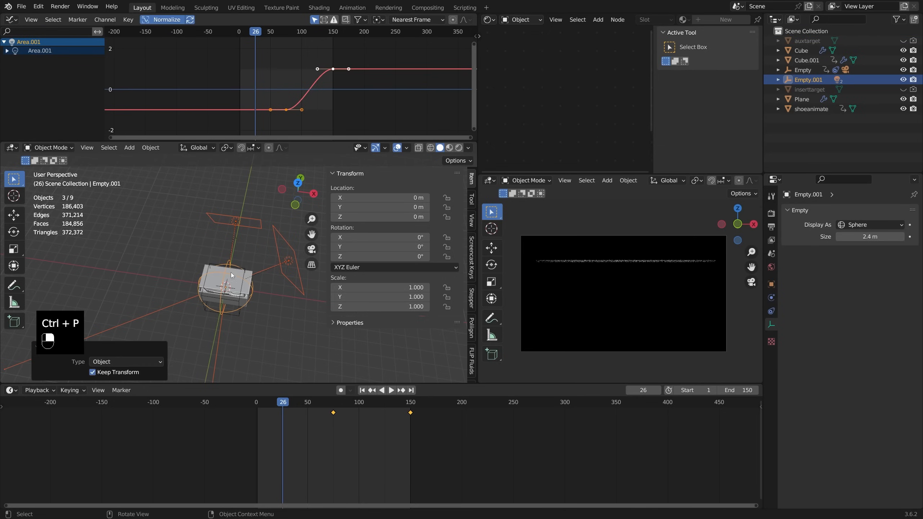
{"action": "left_click", "coordinate": [237, 312]}
{"action": "left_click_drag", "start_coordinate": [256, 402], "coordinate": [265, 402]}
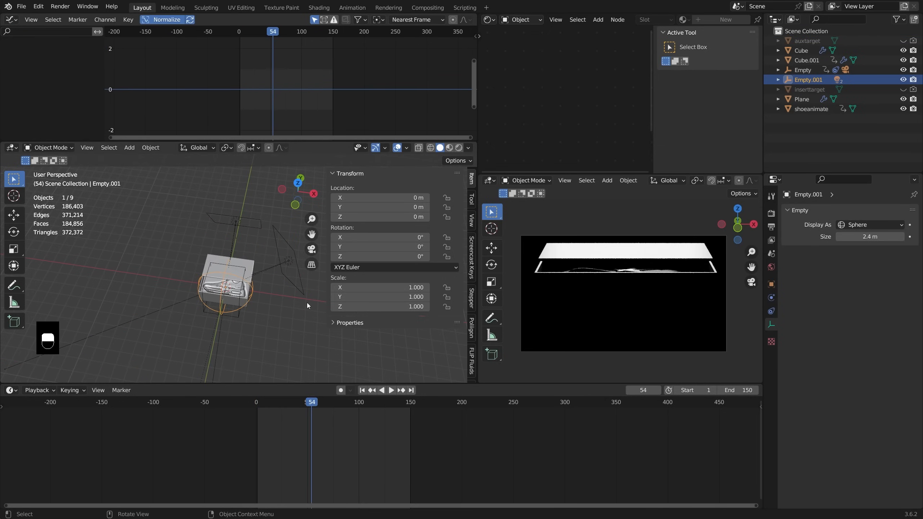
{"action": "key", "text": "r"}
{"action": "key", "text": "z"}
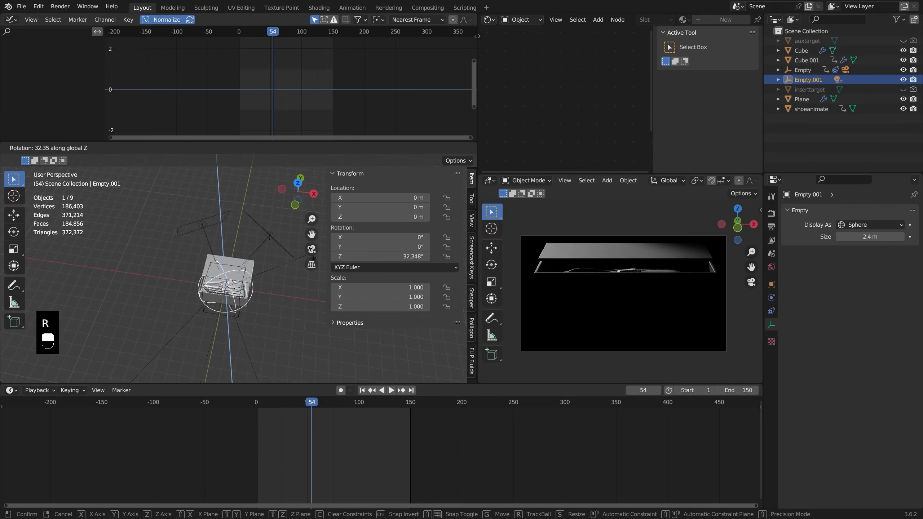
{"action": "right_click", "coordinate": [279, 222]}
At frame 1, rotate the light empty about 45.3° around Z and insert a single keyframe on its Z rotation.
{"action": "left_click_drag", "start_coordinate": [262, 404], "coordinate": [257, 404]}
{"action": "key", "text": "r"}
{"action": "key", "text": "z"}
{"action": "left_click", "coordinate": [305, 264]}
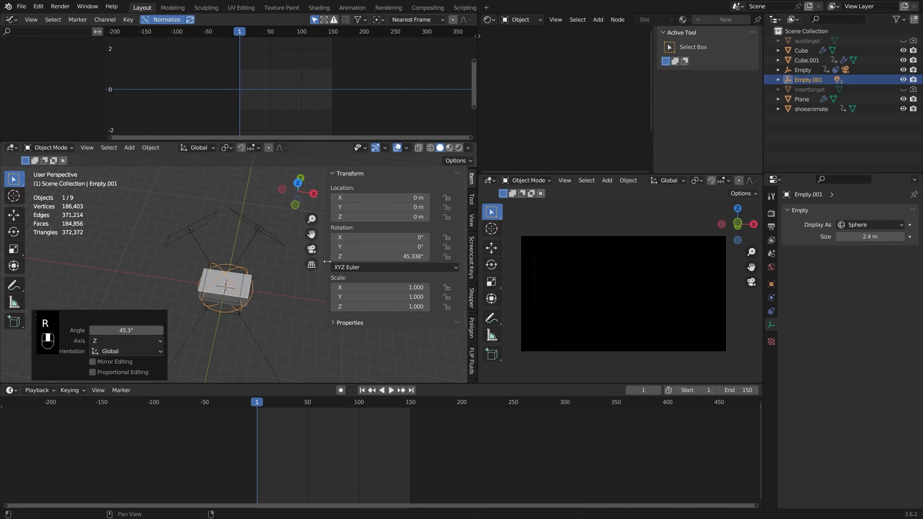
{"action": "right_click", "coordinate": [349, 257]}
{"action": "left_click", "coordinate": [312, 252]}
At frame 150, rotate the light empty about -39.8° around Z and insert a single keyframe on its Z rotation.
{"action": "left_click_drag", "start_coordinate": [321, 401], "coordinate": [412, 405]}
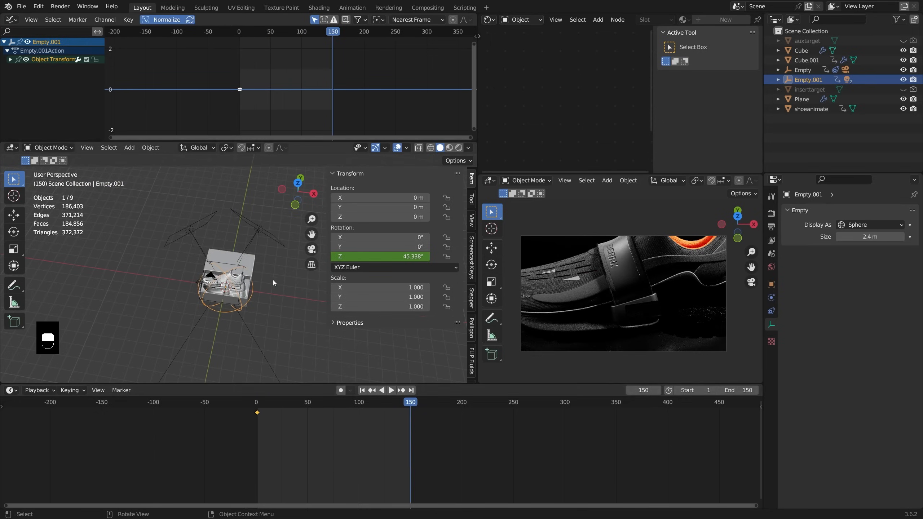
{"action": "key", "text": "r"}
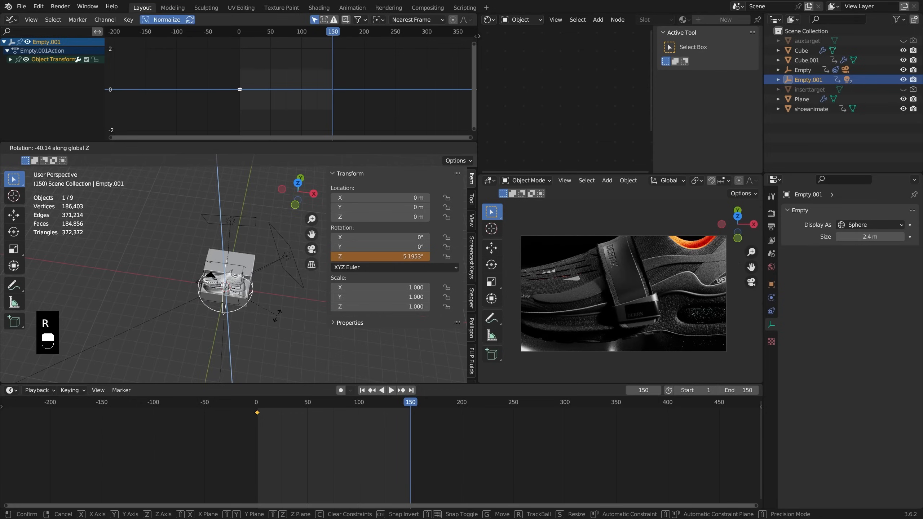
{"action": "left_click", "coordinate": [291, 307]}
{"action": "right_click", "coordinate": [364, 257]}
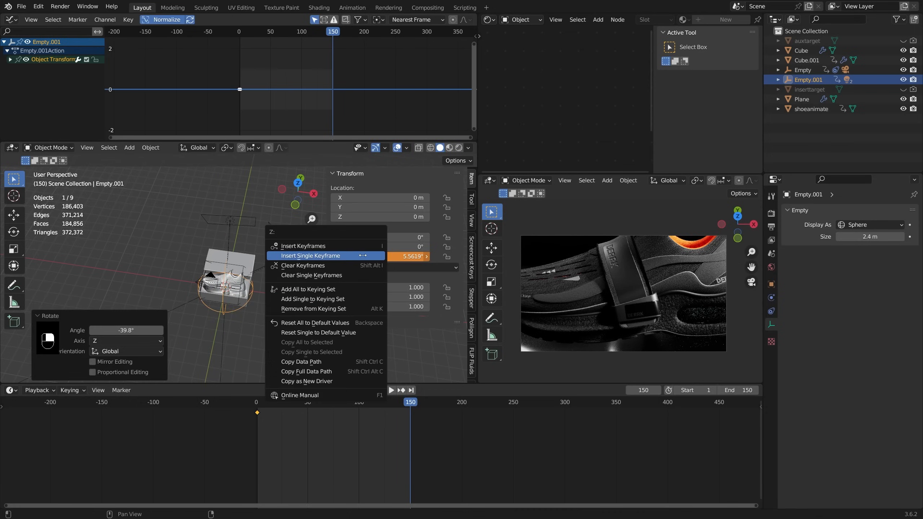
{"action": "left_click", "coordinate": [363, 257]}
Play and scrub the animation, examining the light movement and the animation curves of the camera and its empty.
{"action": "key", "text": "space"}
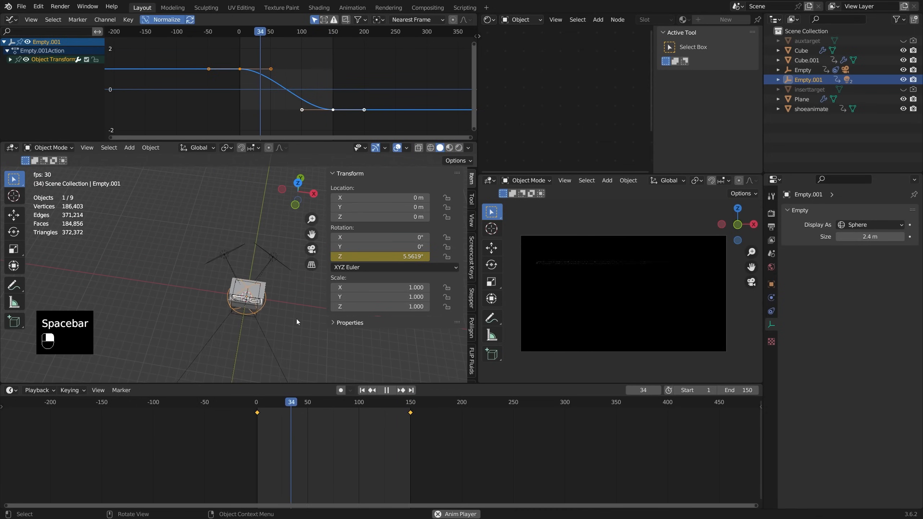
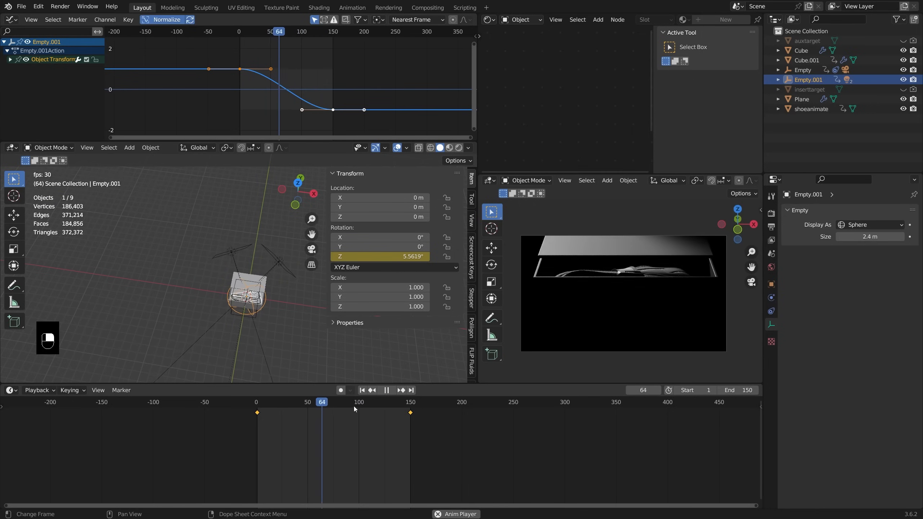
{"action": "key", "text": "space"}
{"action": "left_click", "coordinate": [287, 266]}
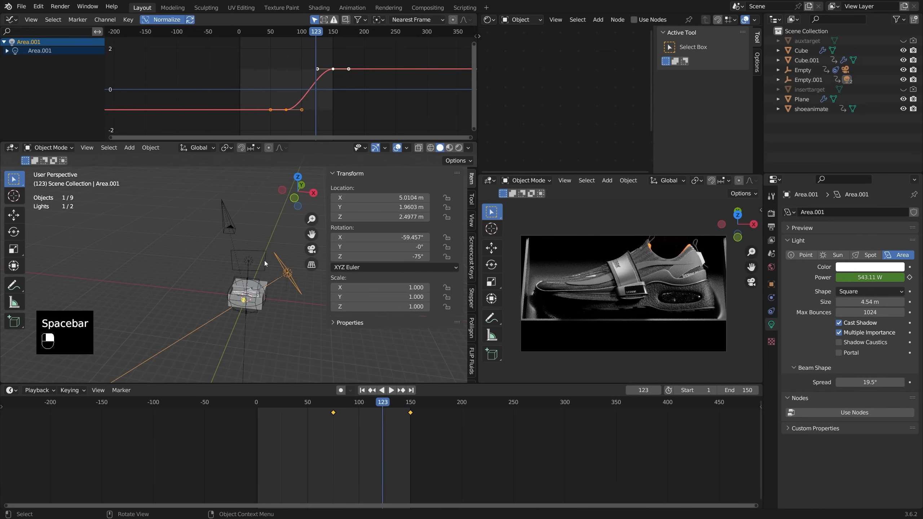
{"action": "left_click", "coordinate": [229, 228]}
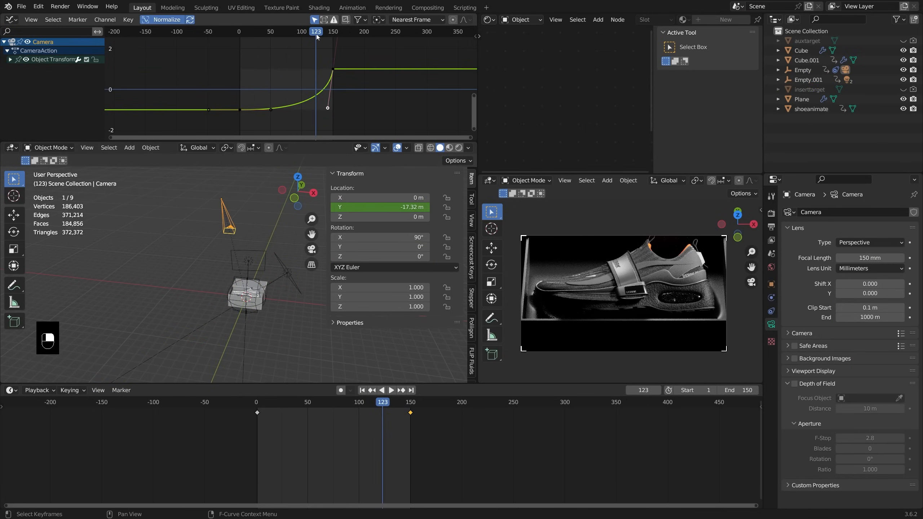
{"action": "left_click_drag", "start_coordinate": [318, 37], "coordinate": [268, 35]}
{"action": "key", "text": "space"}
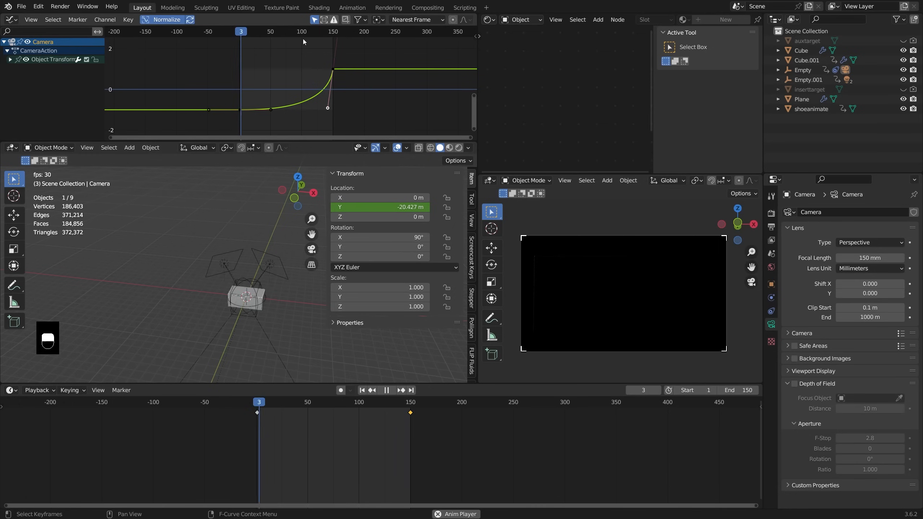
{"action": "left_click", "coordinate": [334, 70]}
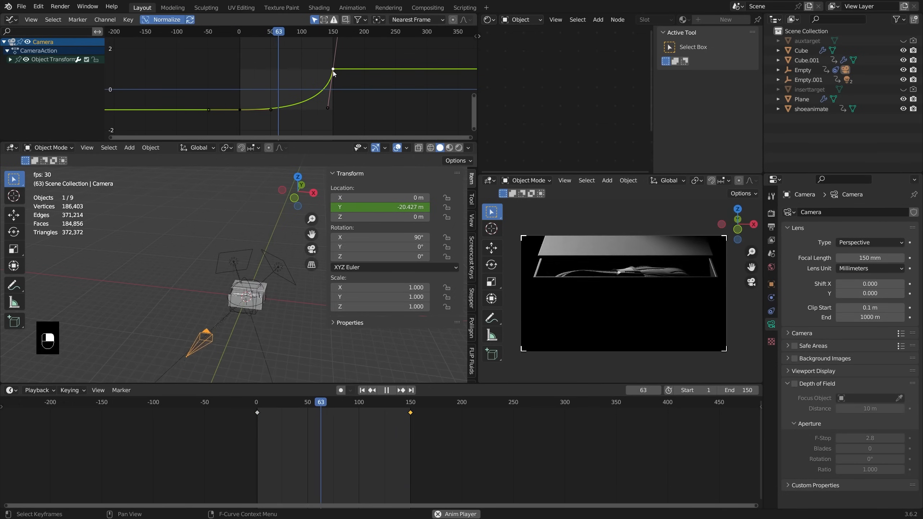
{"action": "left_click", "coordinate": [260, 278]}
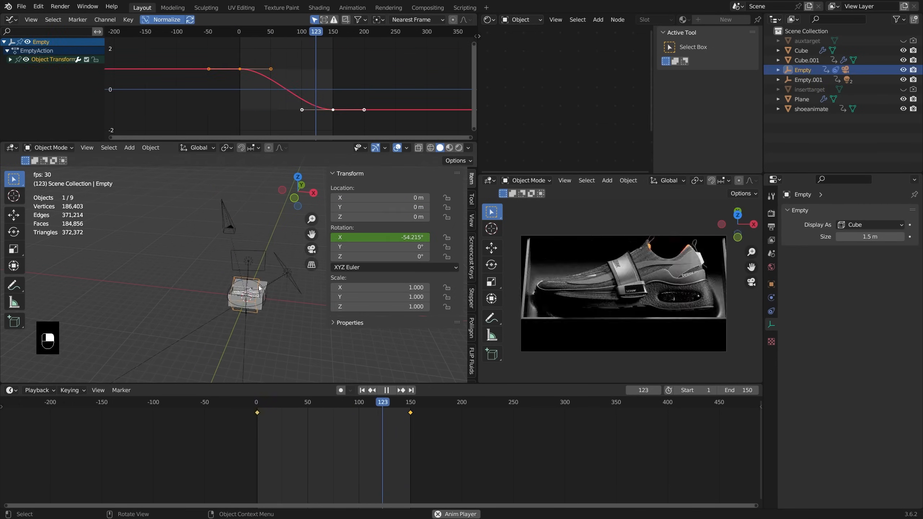
{"action": "key", "text": "space"}
{"action": "left_click_drag", "start_coordinate": [266, 34], "coordinate": [317, 50]}
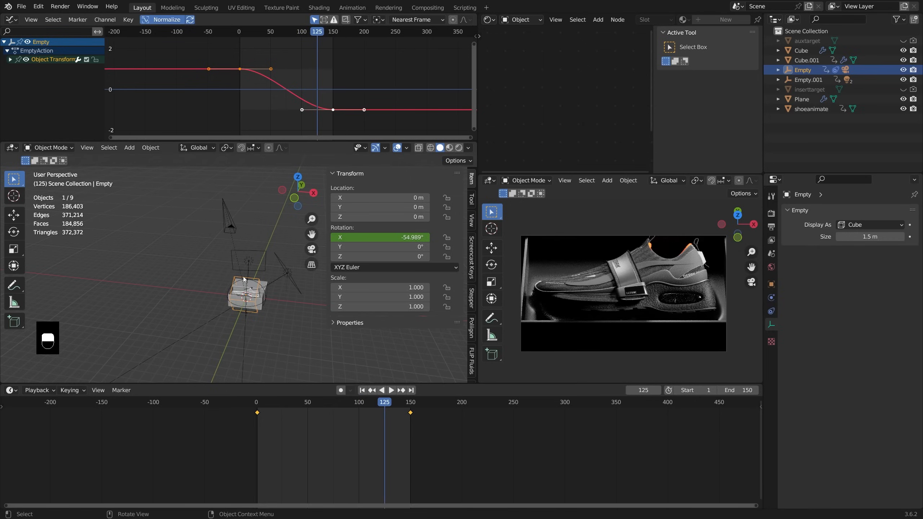
Rotate and scale the handles of the light empty's frame 150 key to make its Z rotation curve steep at the end.
{"action": "left_click", "coordinate": [267, 305]}
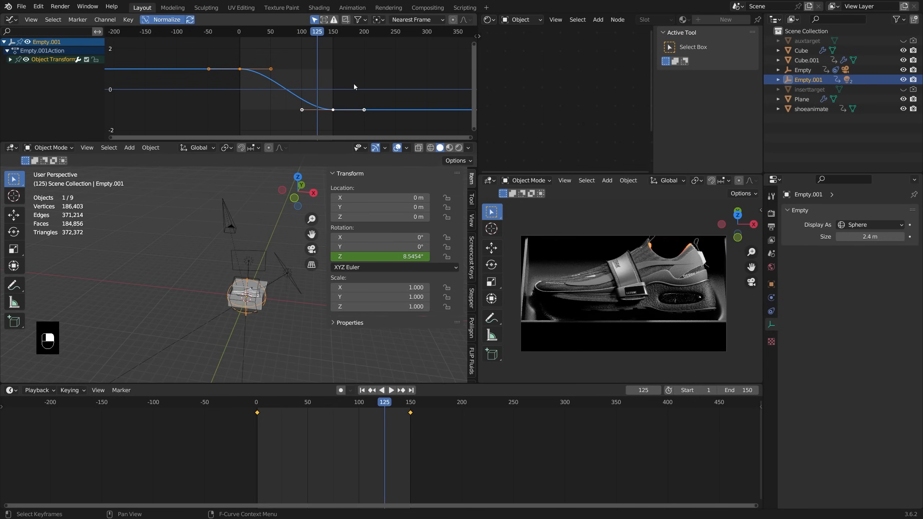
{"action": "key", "text": "alt+a"}
{"action": "key", "text": "c"}
{"action": "left_click", "coordinate": [334, 109]}
{"action": "key", "text": "r"}
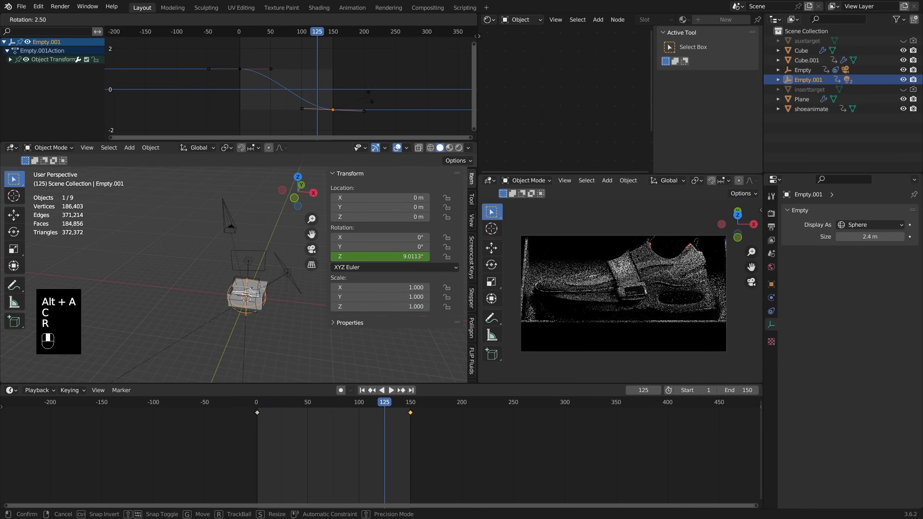
{"action": "left_click", "coordinate": [363, 122]}
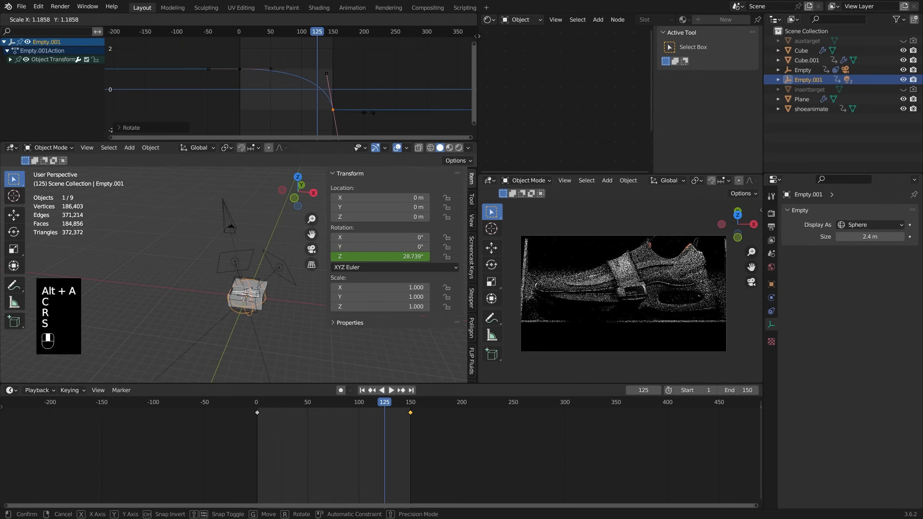
{"action": "key", "text": "s"}
{"action": "left_click", "coordinate": [370, 117]}
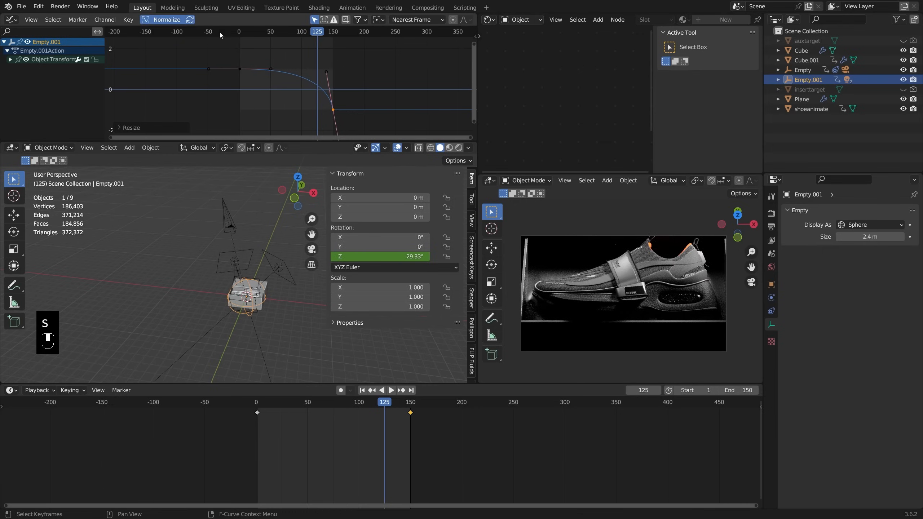
Play back the animation to review how the lights swing around the box with the adjusted curve.
{"action": "key", "text": "space"}
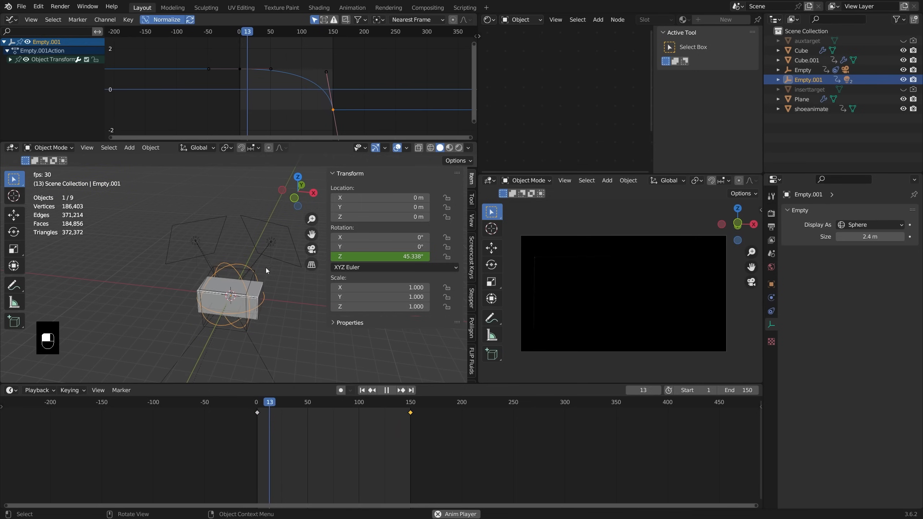
{"action": "left_click", "coordinate": [378, 409]}
{"action": "left_click", "coordinate": [376, 407]}
{"action": "left_click", "coordinate": [312, 405]}
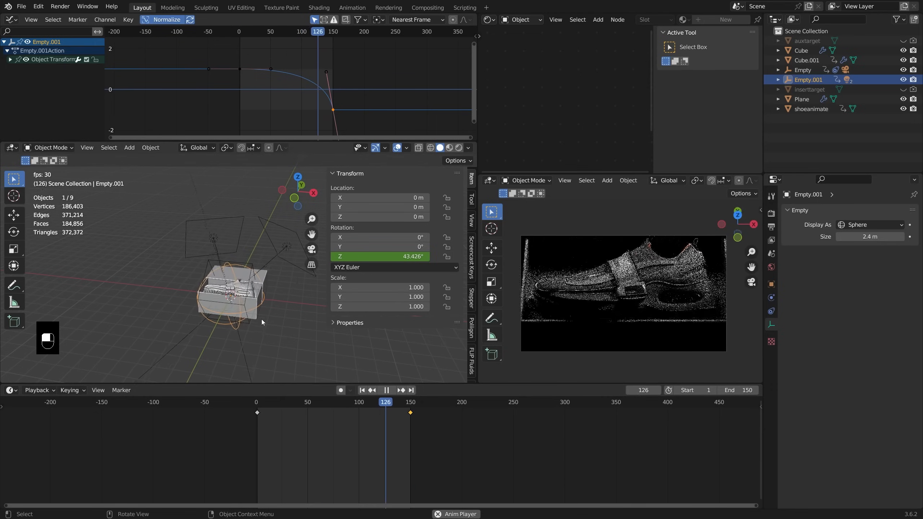
{"action": "key", "text": "space"}
{"action": "key", "text": "space"}
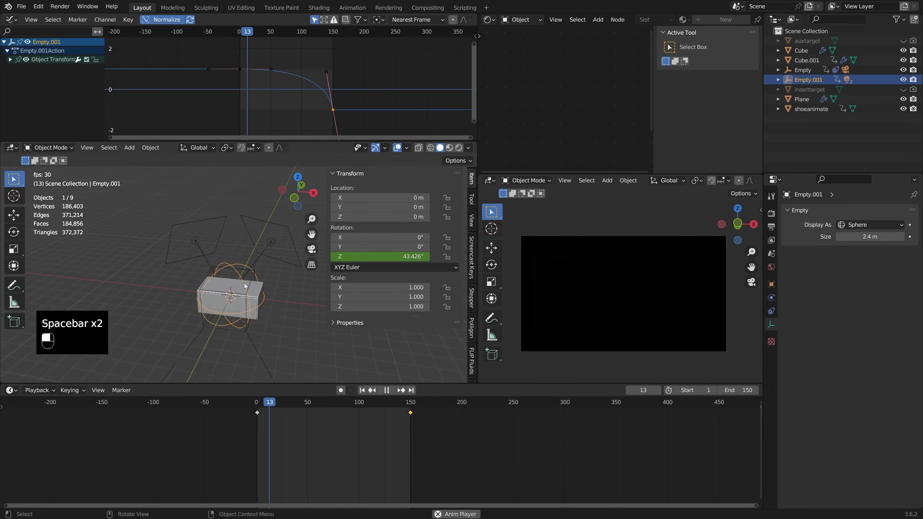
Select the animated shoe and pause the playback at frame 111.
{"action": "left_click", "coordinate": [246, 286]}
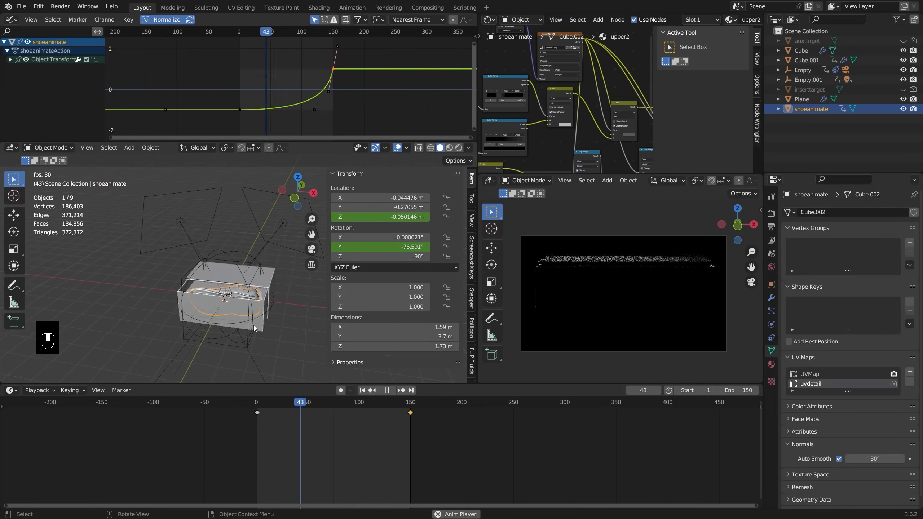
{"action": "scroll", "coordinate": [257, 322], "scroll_direction": "down", "scroll_amount": 3}
{"action": "middle_click_drag", "start_coordinate": [274, 332], "coordinate": [241, 311], "text": "shift"}
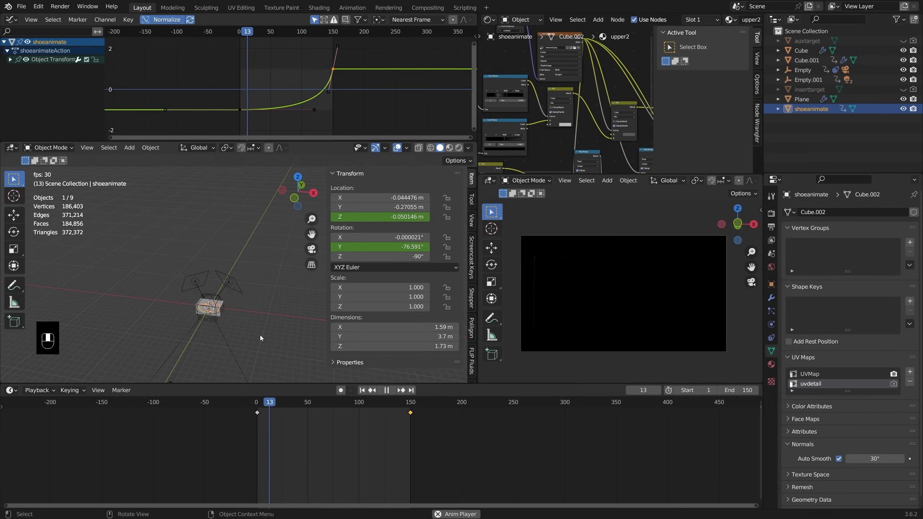
{"action": "left_click", "coordinate": [351, 402]}
{"action": "key", "text": "space"}
{"action": "middle_click_drag", "start_coordinate": [313, 343], "coordinate": [267, 324], "text": "shift"}
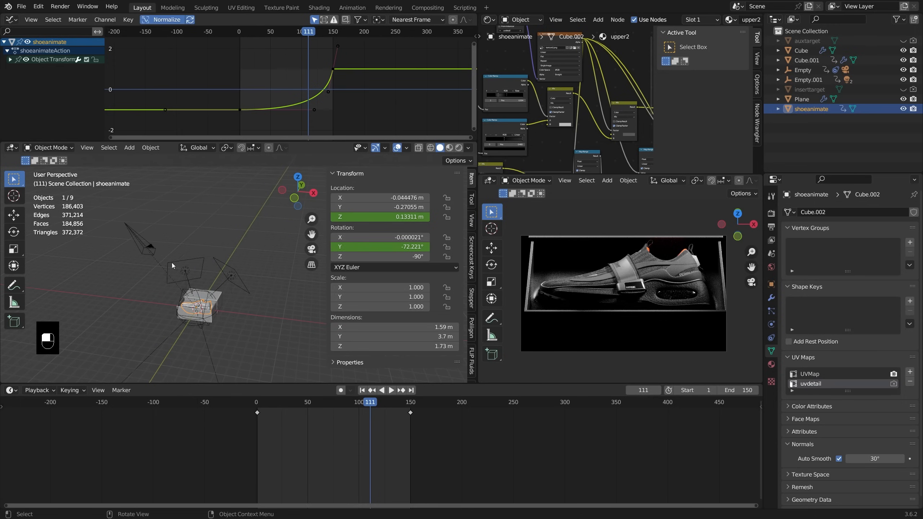
{"action": "middle_click_drag", "start_coordinate": [206, 310], "coordinate": [202, 293]}
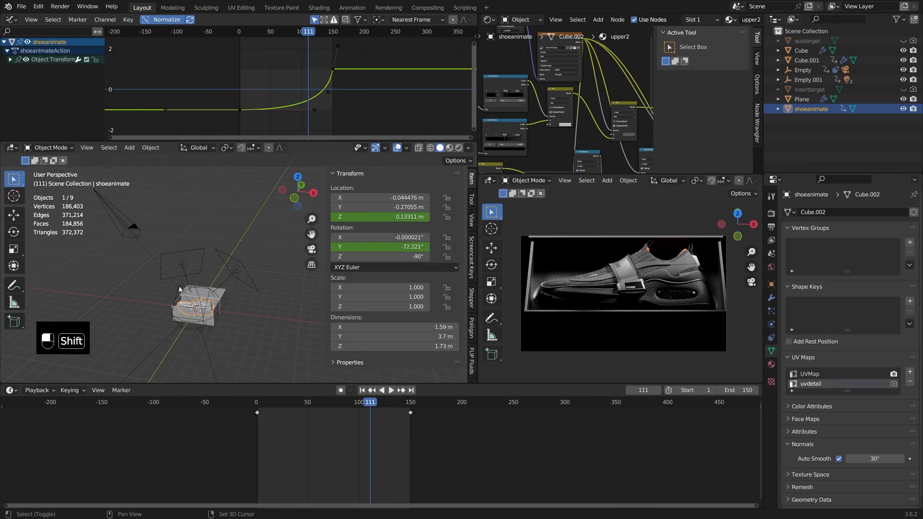
{"action": "key", "text": "g"}
{"action": "right_click", "coordinate": [262, 278]}
Add the camera and its cube-shaped empty to the shoe selection and duplicate all three 40 m along the X axis.
{"action": "left_click", "coordinate": [181, 289], "text": "shift"}
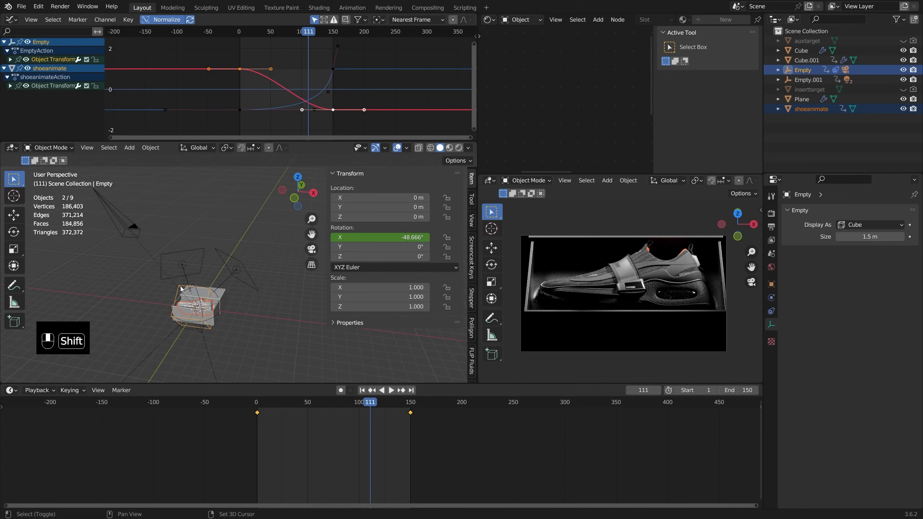
{"action": "left_click", "coordinate": [137, 237], "text": "shift"}
{"action": "scroll", "coordinate": [136, 238], "scroll_direction": "down", "scroll_amount": 3}
{"action": "mouse_move", "coordinate": [204, 282]}
{"action": "middle_mouse_down", "text": "shift"}
{"action": "mouse_move", "coordinate": [197, 275]}
{"action": "mouse_move", "coordinate": [199, 291]}
{"action": "middle_mouse_up", "text": "shift"}
{"action": "scroll", "coordinate": [215, 291], "scroll_direction": "down", "scroll_amount": 1}
{"action": "scroll", "coordinate": [199, 291], "scroll_direction": "down", "scroll_amount": 2}
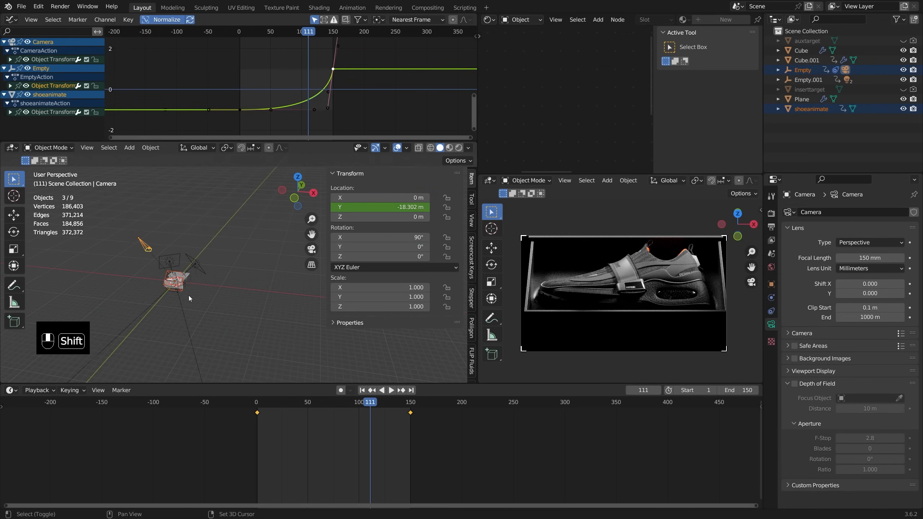
{"action": "key", "text": "shift+d"}
{"action": "key", "text": "x"}
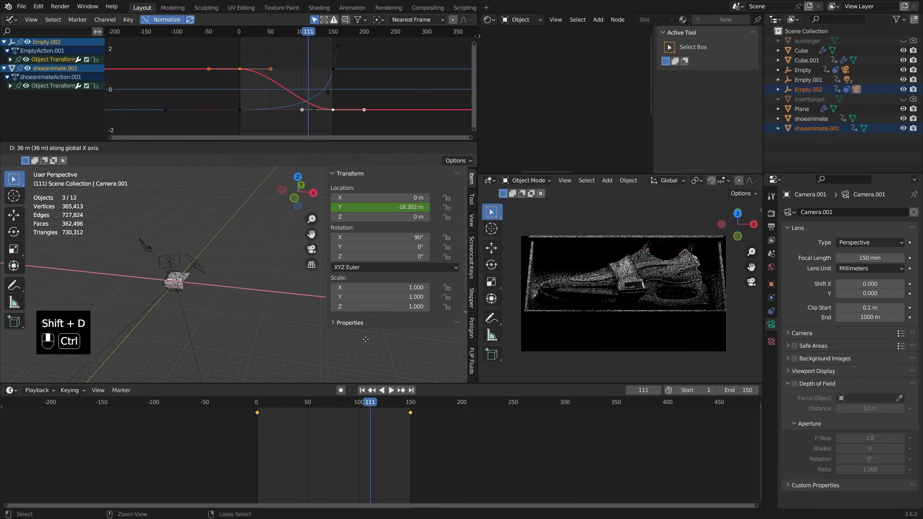
{"action": "left_click", "coordinate": [367, 332]}
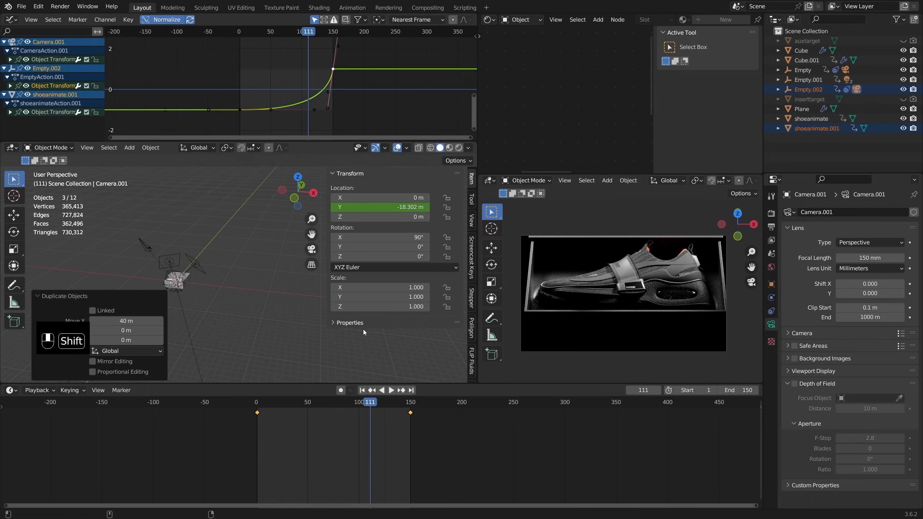
{"action": "middle_click_drag", "start_coordinate": [273, 320], "coordinate": [224, 307], "text": "shift"}
{"action": "scroll", "coordinate": [224, 307], "scroll_direction": "down", "scroll_amount": 3}
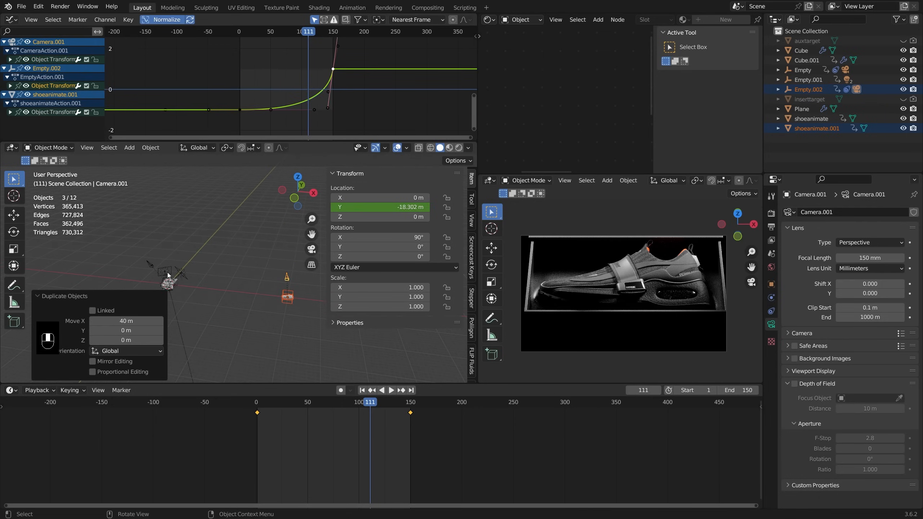
Select the duplicated camera, scrub back to frame 91, and set the scene's end frame to 300.
{"action": "left_click", "coordinate": [286, 278]}
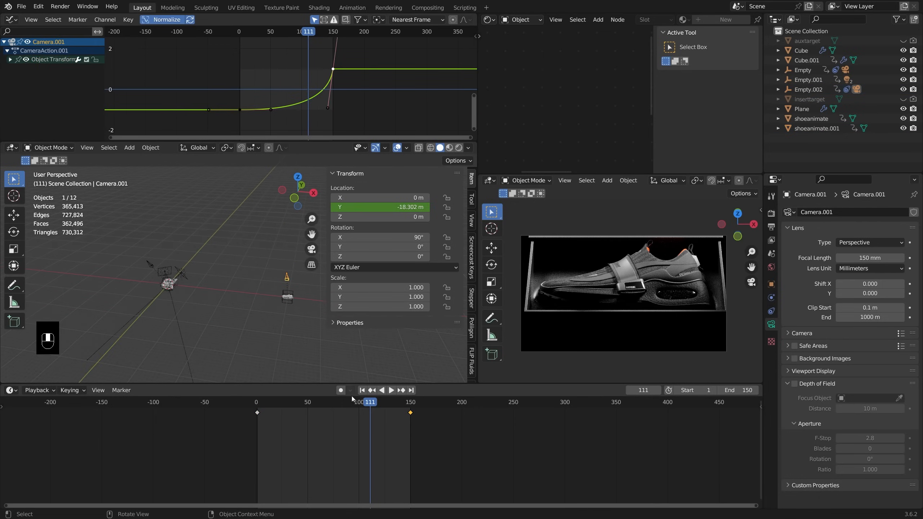
{"action": "left_click_drag", "start_coordinate": [383, 405], "coordinate": [350, 414]}
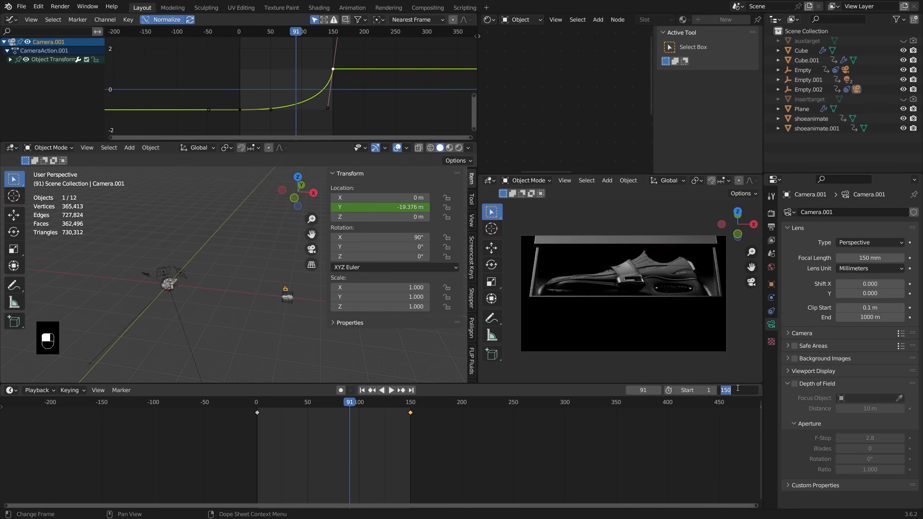
{"action": "type", "text": "300"}
{"action": "key", "text": "Return"}
Select the original camera, go to frame 1, and bind it to a timeline marker there.
{"action": "scroll", "coordinate": [141, 293], "scroll_direction": "up", "scroll_amount": 1}
{"action": "left_click", "coordinate": [152, 271]}
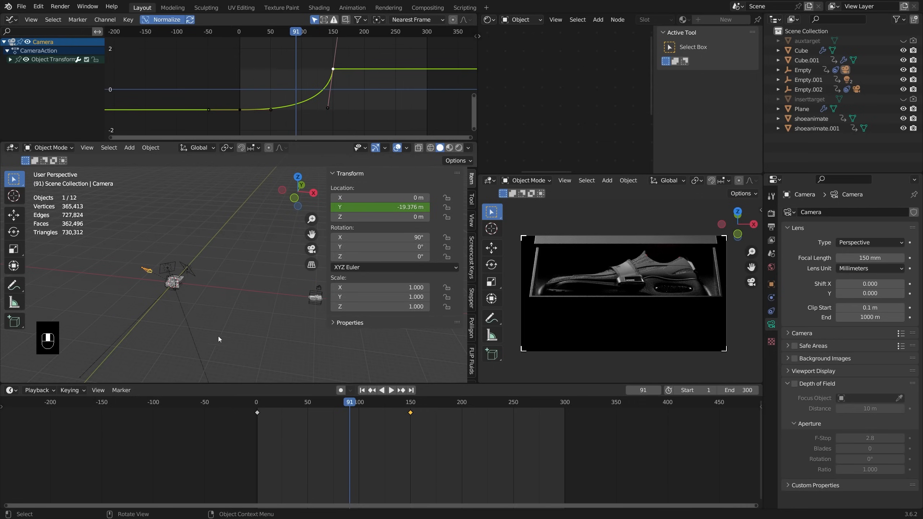
{"action": "left_click", "coordinate": [259, 403]}
{"action": "key", "text": "space"}
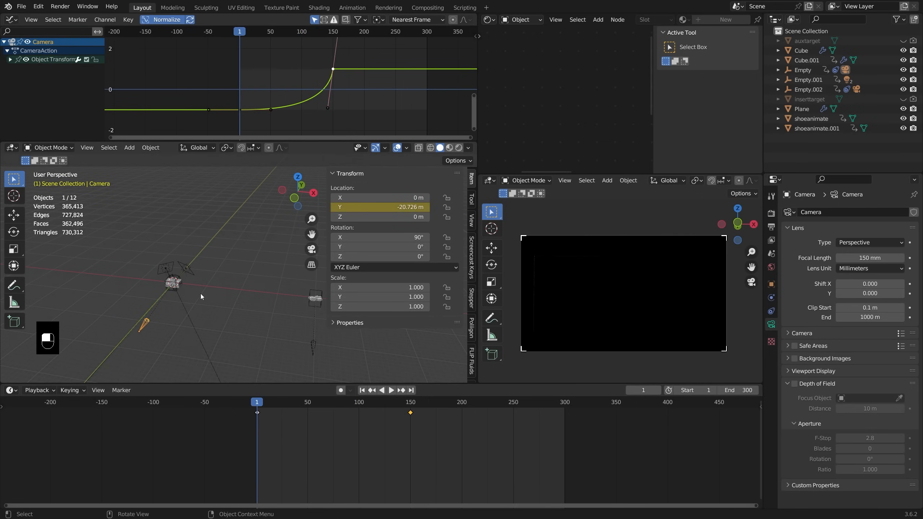
{"action": "left_click", "coordinate": [122, 390]}
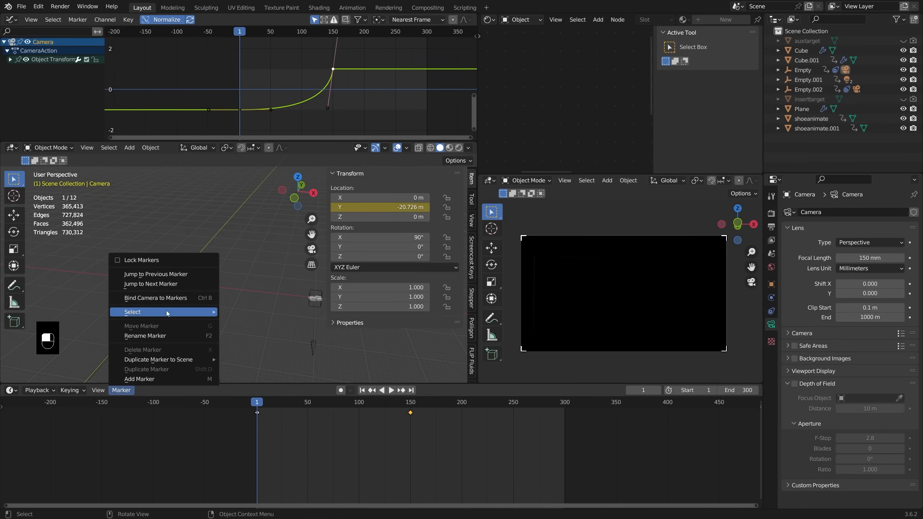
{"action": "left_click", "coordinate": [171, 299]}
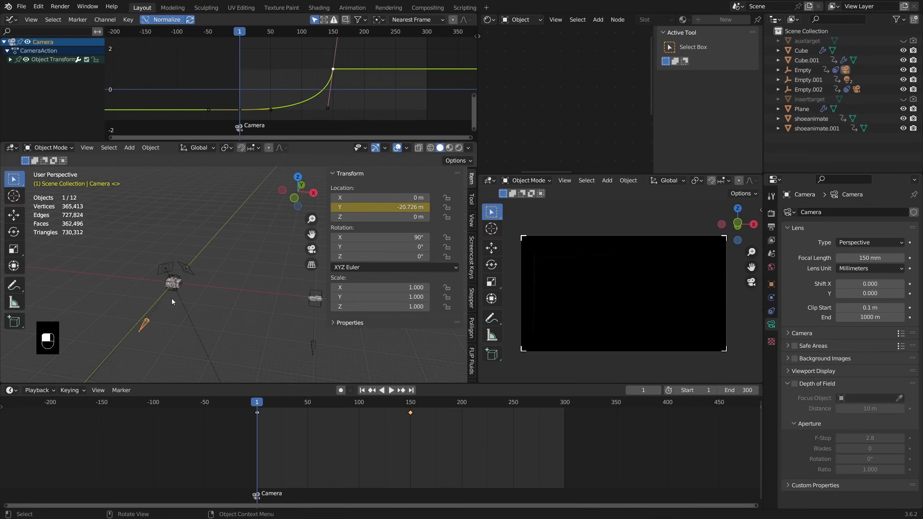
Select the duplicated camera, go to frame 151, and bind it to a second timeline marker.
{"action": "left_click", "coordinate": [312, 344]}
{"action": "left_click", "coordinate": [412, 405]}
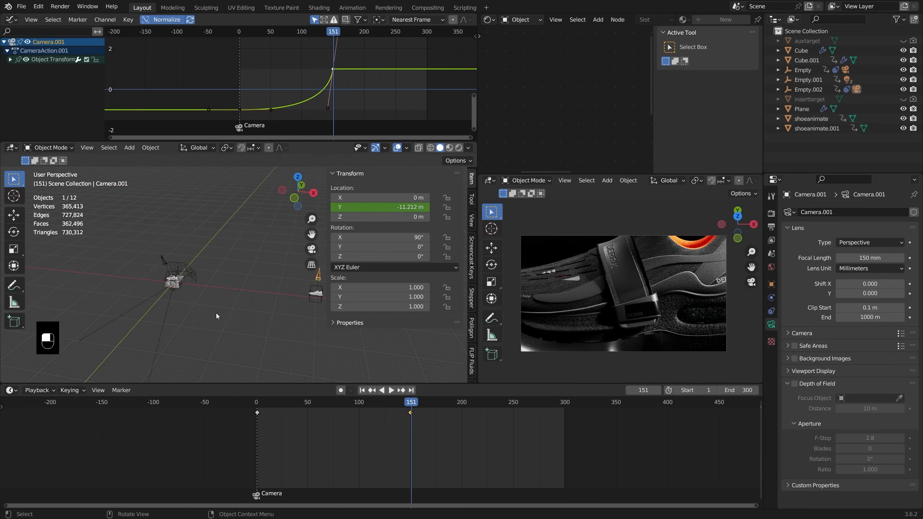
{"action": "middle_click_drag", "start_coordinate": [195, 317], "coordinate": [156, 301], "text": "shift"}
{"action": "left_click", "coordinate": [127, 393]}
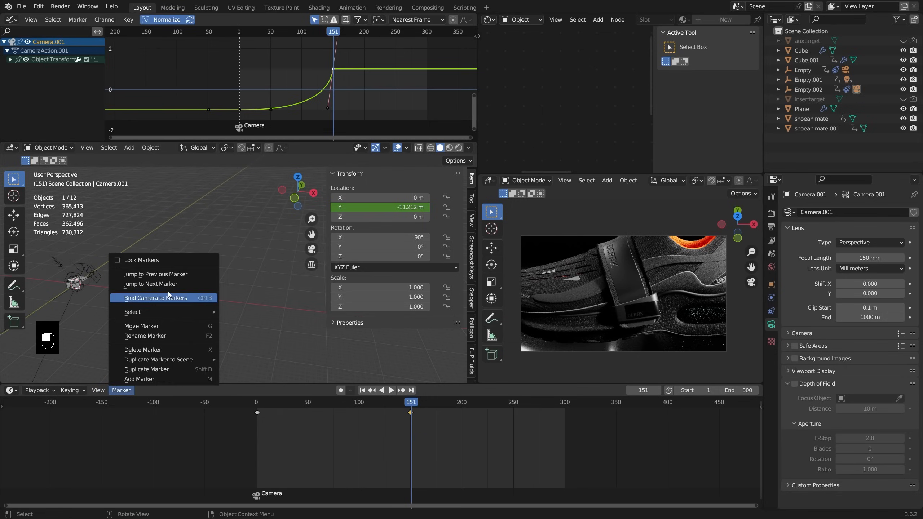
{"action": "left_click", "coordinate": [169, 293]}
Play the animation from the start through the camera switch and stop at frame 184.
{"action": "left_click", "coordinate": [257, 402]}
{"action": "key", "text": "space"}
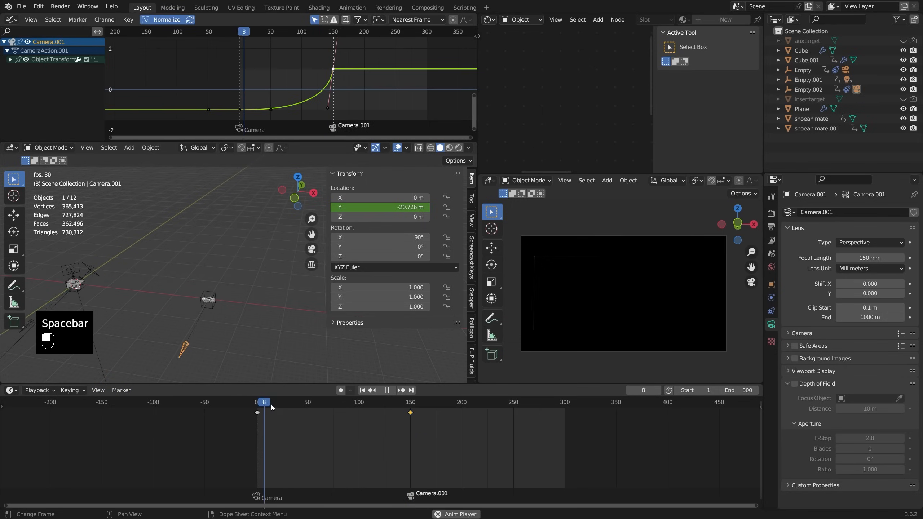
{"action": "middle_click_drag", "start_coordinate": [215, 329], "coordinate": [267, 309], "text": "shift"}
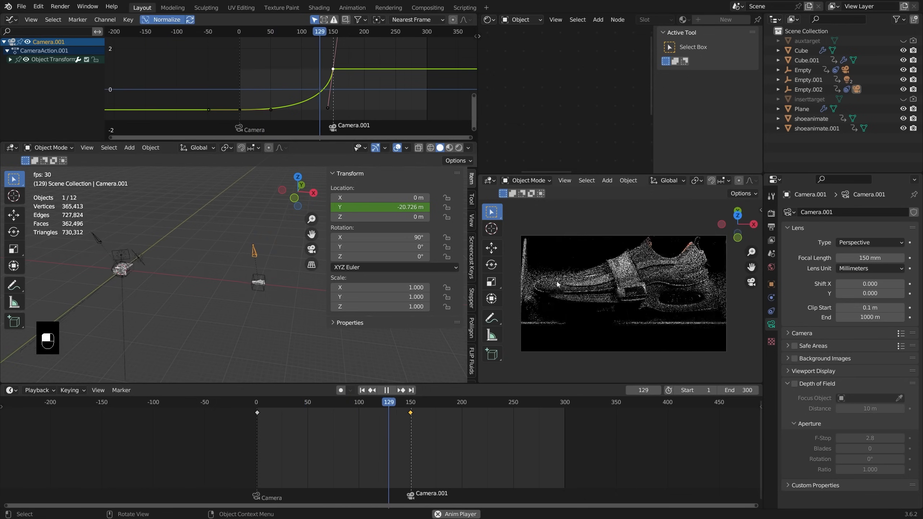
{"action": "key", "text": "space"}
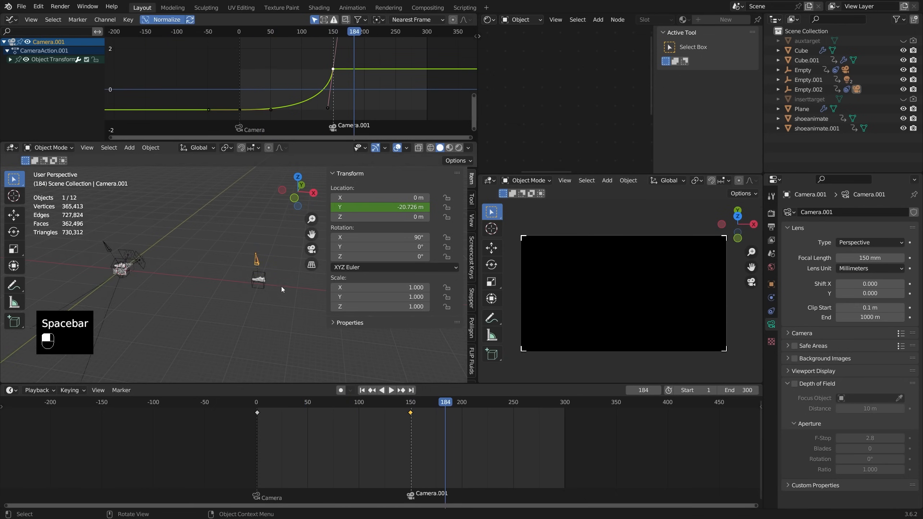
Snap the 3D cursor to the duplicated shoe and add an area light at that point.
{"action": "middle_click_drag", "start_coordinate": [284, 289], "coordinate": [377, 359]}
{"action": "middle_click_drag", "start_coordinate": [292, 292], "coordinate": [233, 280]}
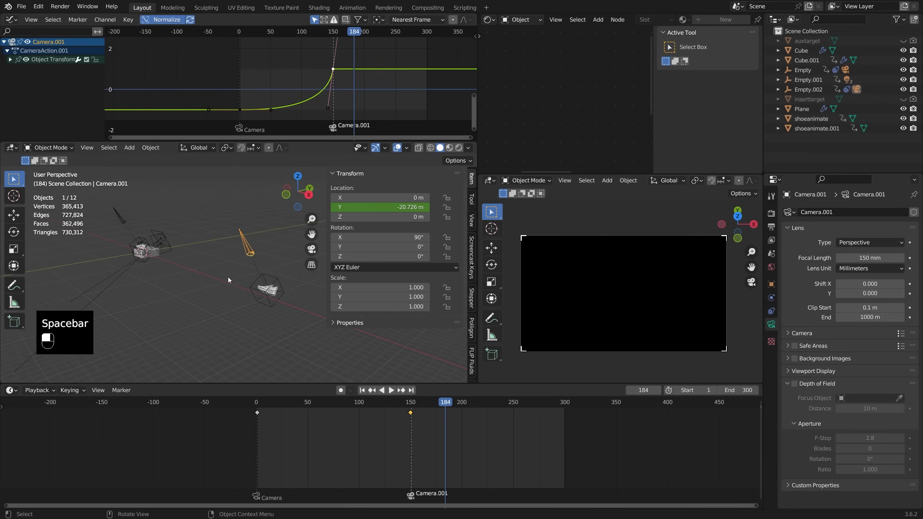
{"action": "left_click", "coordinate": [159, 240]}
{"action": "middle_click_drag", "start_coordinate": [160, 243], "coordinate": [251, 314]}
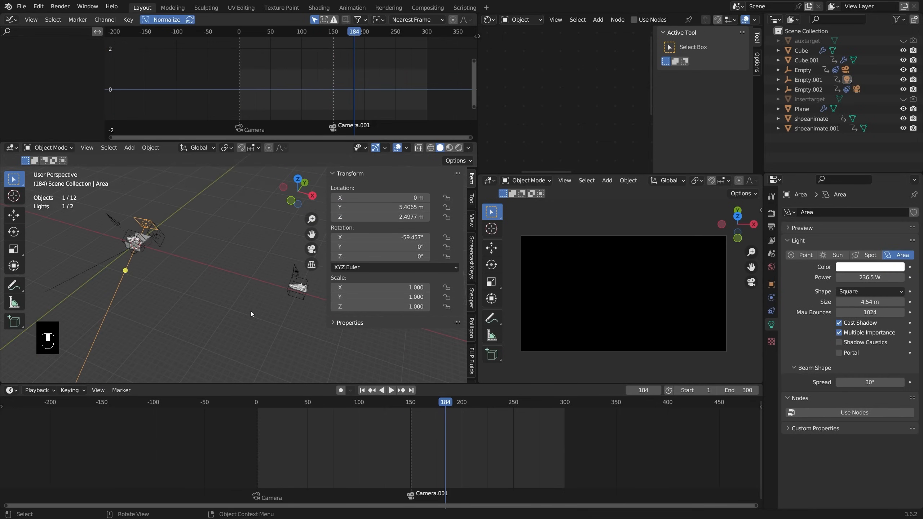
{"action": "left_click", "coordinate": [292, 295]}
{"action": "key", "text": "shift+s"}
{"action": "left_click", "coordinate": [291, 347]}
{"action": "key", "text": "shift+a"}
{"action": "mouse_move", "coordinate": [278, 354]}
{"action": "left_click", "coordinate": [342, 380]}
Raise the new area light about 5.64 m along Z above the duplicated shoe.
{"action": "key", "text": "g"}
{"action": "left_click", "coordinate": [277, 297]}
{"action": "middle_click_drag", "start_coordinate": [277, 297], "coordinate": [226, 278]}
{"action": "key", "text": "g"}
{"action": "middle_click", "coordinate": [229, 277]}
{"action": "key", "text": "Escape"}
Set the new area light's power to 929.9 W, size to 4.23 m, and beam spread to 14.7°.
{"action": "left_click_drag", "start_coordinate": [874, 277], "coordinate": [905, 277]}
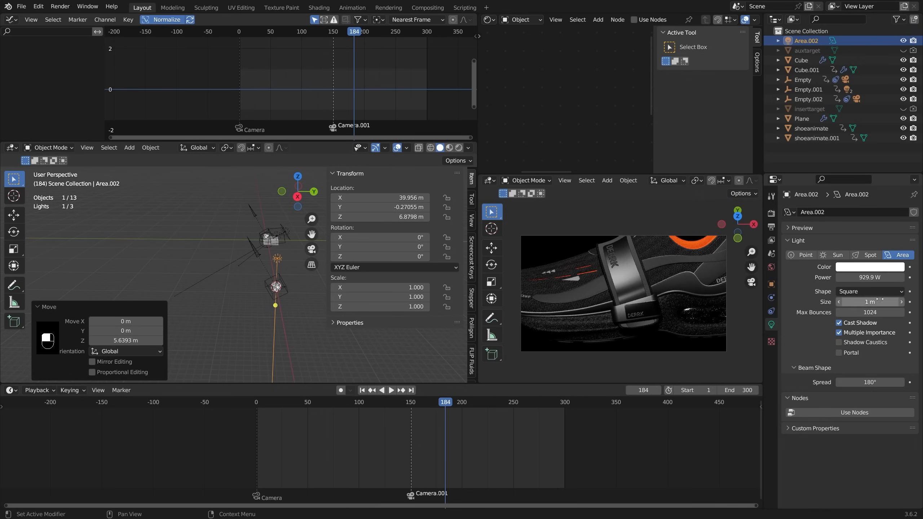
{"action": "left_click_drag", "start_coordinate": [870, 302], "coordinate": [884, 302]}
{"action": "mouse_move", "coordinate": [872, 383]}
{"action": "left_mouse_down"}
{"action": "mouse_move", "coordinate": [843, 382]}
{"action": "mouse_move", "coordinate": [861, 382]}
{"action": "left_mouse_up"}
Remove the Copy Location constraint from the duplicated cube-shaped empty.
{"action": "scroll", "coordinate": [622, 307], "scroll_direction": "down", "scroll_amount": 2}
{"action": "middle_click_drag", "start_coordinate": [236, 307], "coordinate": [290, 290]}
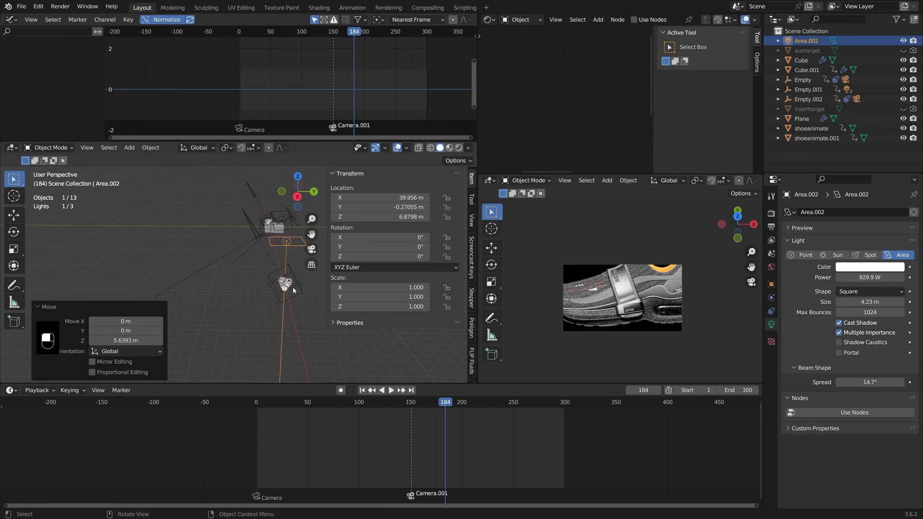
{"action": "left_click", "coordinate": [301, 281]}
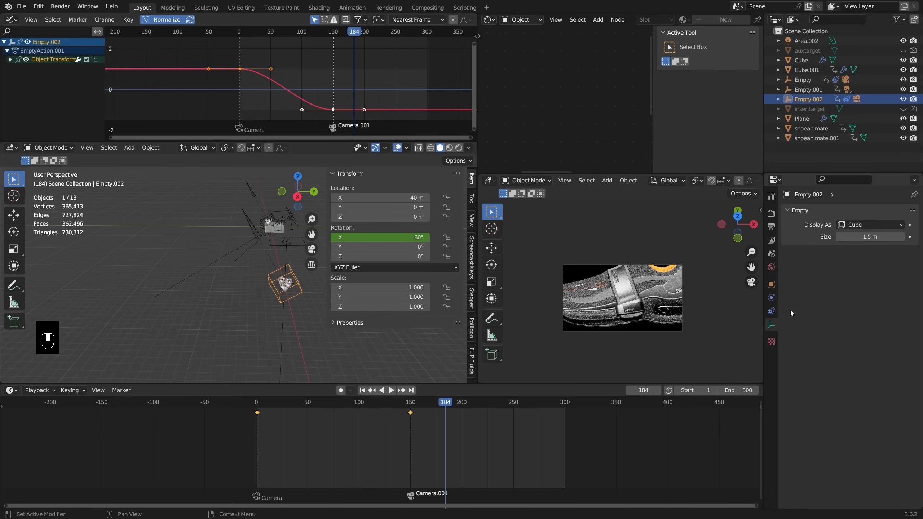
{"action": "left_click", "coordinate": [772, 311]}
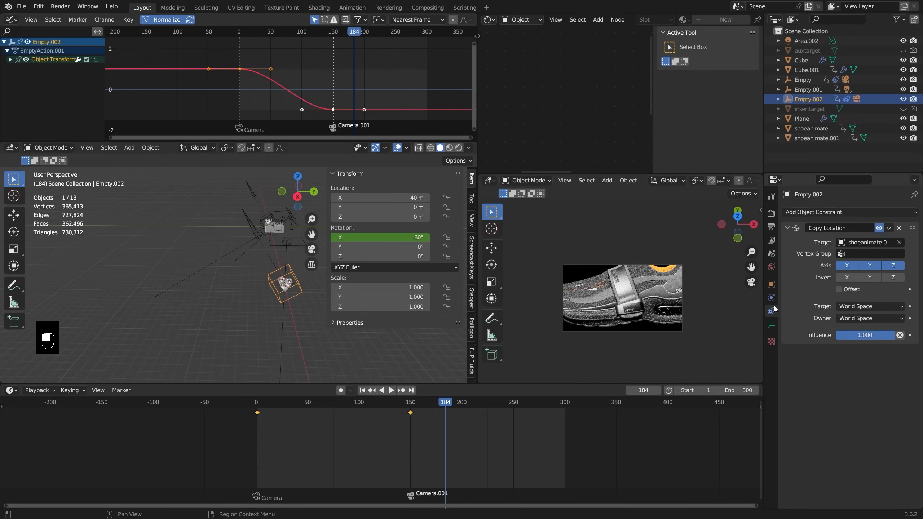
{"action": "left_click", "coordinate": [900, 228]}
Clear the location and rotation keyframes from the duplicated shoe.
{"action": "middle_click_drag", "start_coordinate": [291, 309], "coordinate": [294, 287]}
{"action": "left_click", "coordinate": [290, 285]}
{"action": "key", "text": "g"}
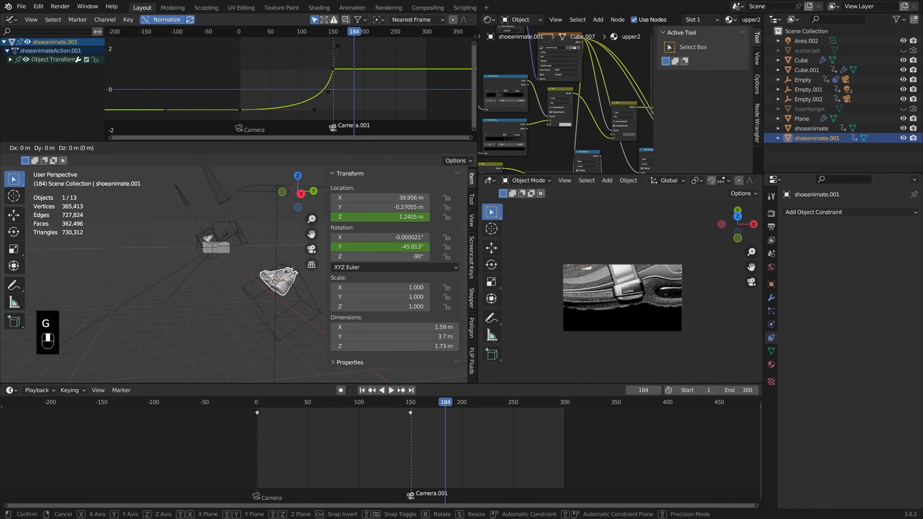
{"action": "right_click", "coordinate": [290, 284]}
{"action": "right_click", "coordinate": [363, 218]}
{"action": "left_click", "coordinate": [360, 215]}
{"action": "right_click", "coordinate": [360, 220]}
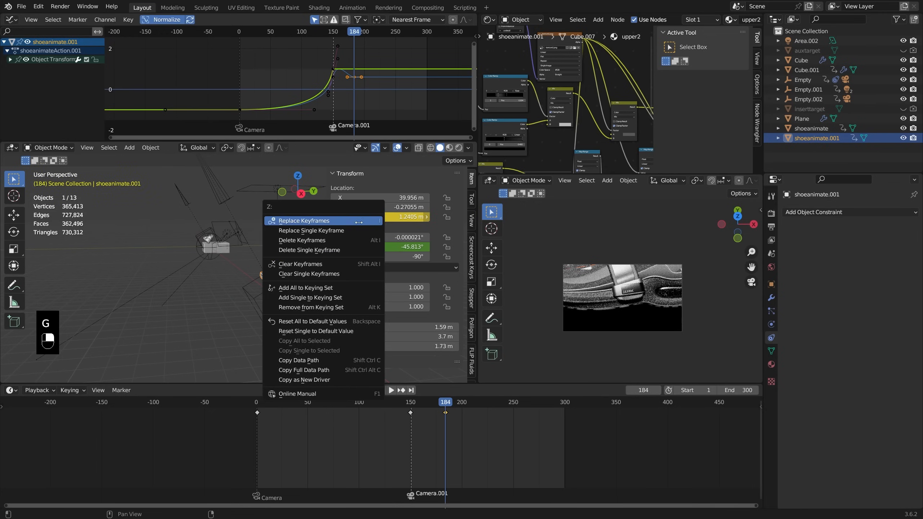
{"action": "left_click", "coordinate": [360, 264]}
{"action": "right_click", "coordinate": [364, 249]}
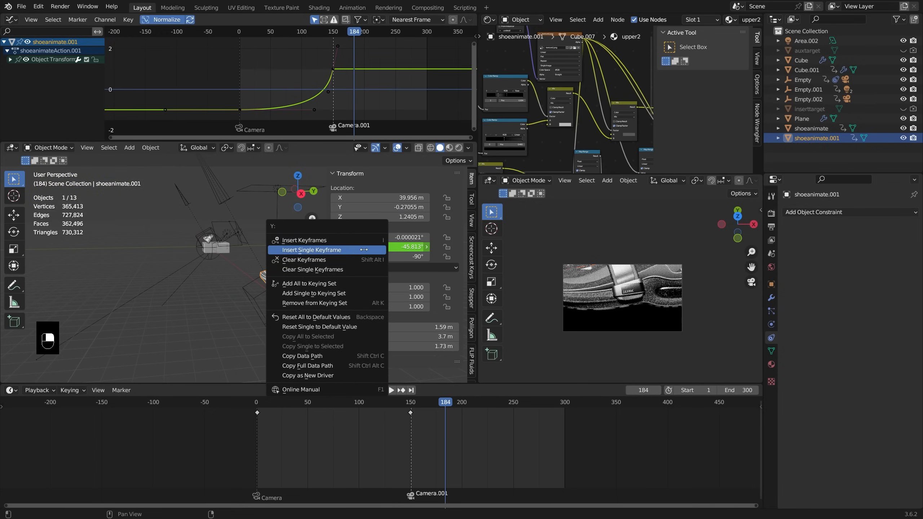
{"action": "left_click", "coordinate": [300, 260]}
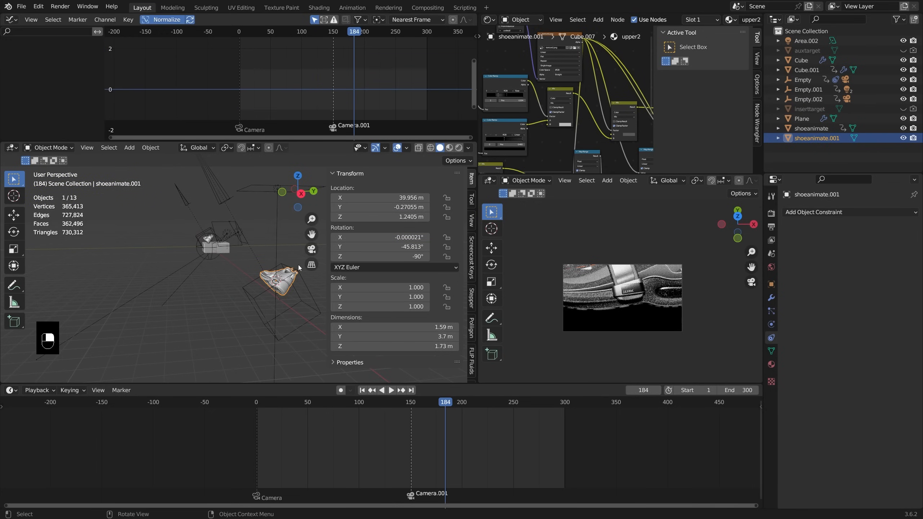
Lower the duplicated shoe about 1.11 m along Z into the center of its cube empty.
{"action": "key", "text": "g"}
{"action": "key", "text": "z"}
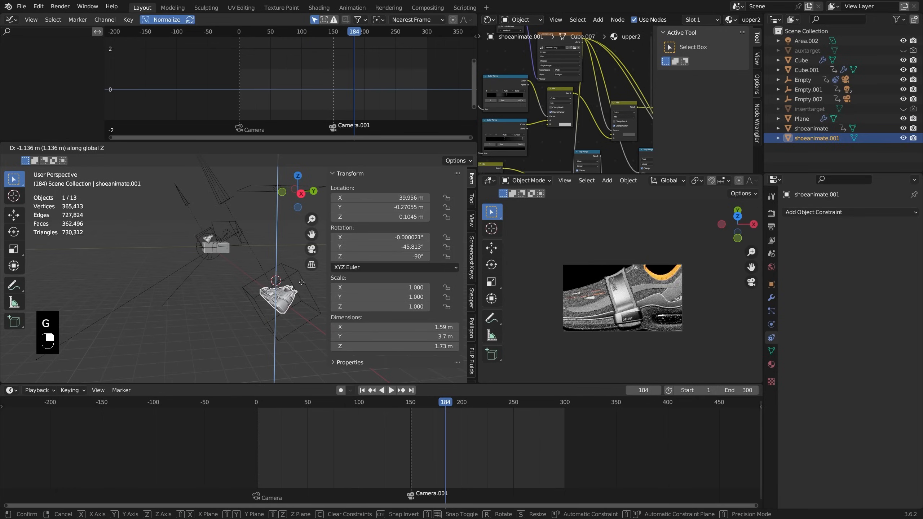
{"action": "key", "text": "shift"}
{"action": "left_click", "coordinate": [304, 280]}
{"action": "scroll", "coordinate": [275, 226], "scroll_direction": "down", "scroll_amount": 2}
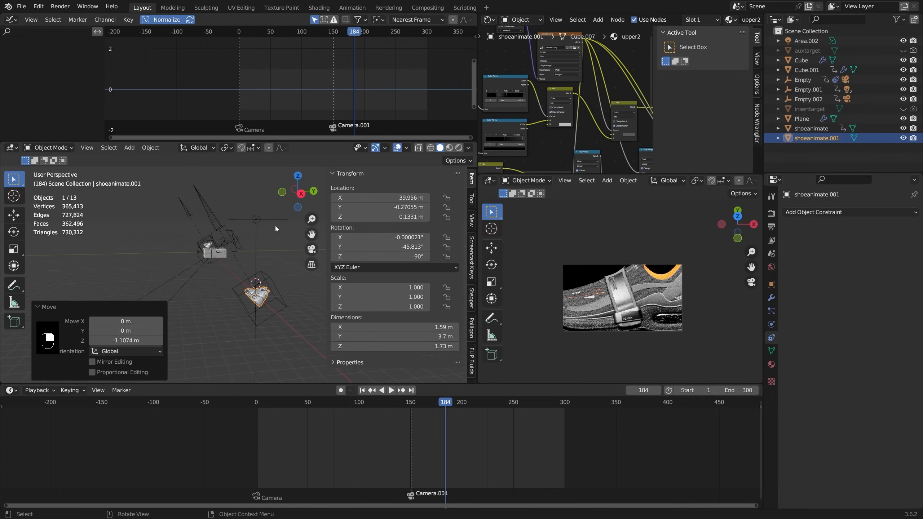
Move the new area light about 2.14 m along the Y axis.
{"action": "left_click", "coordinate": [265, 221]}
{"action": "key", "text": "g"}
{"action": "key", "text": "y"}
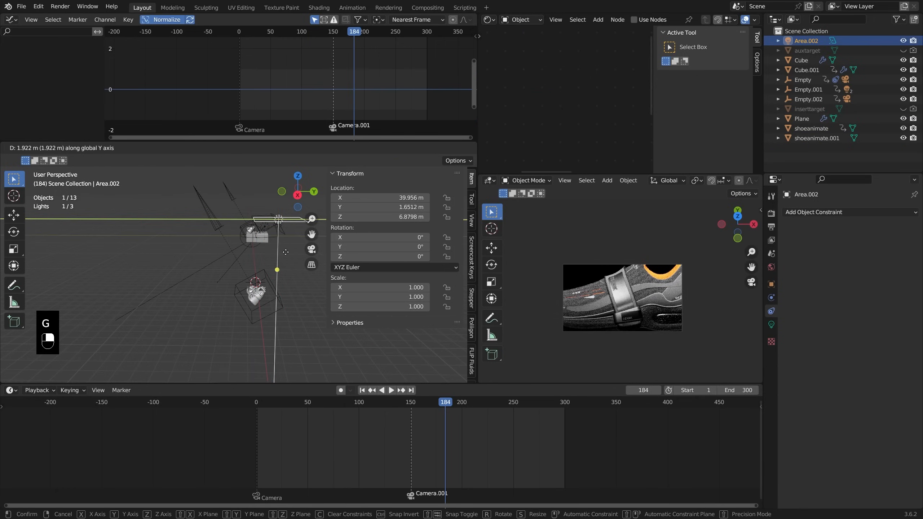
{"action": "left_click", "coordinate": [289, 256]}
In the right side view, tilt the area light to about -27.7° on X and reposition it near Y 2.44 m, Z 5 m, aimed at the shoe.
{"action": "key", "text": "KP_1"}
{"action": "key", "text": "KP_3"}
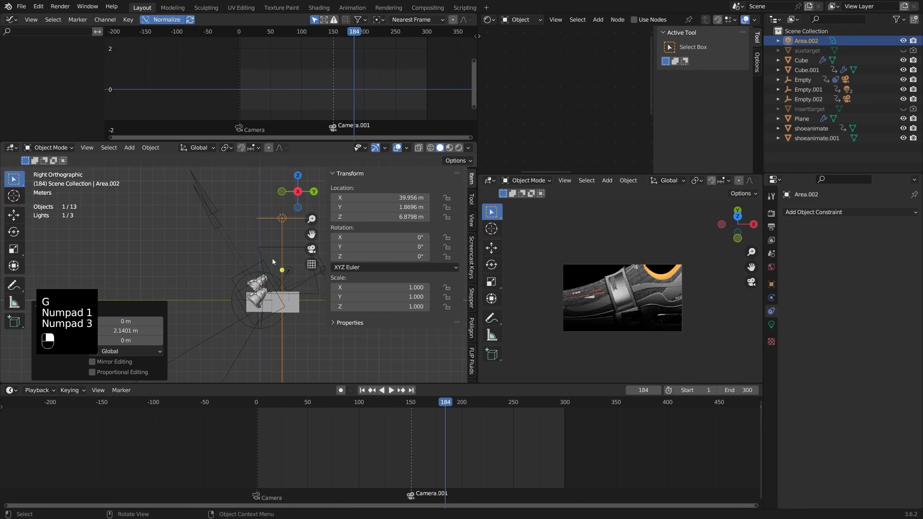
{"action": "key", "text": "r"}
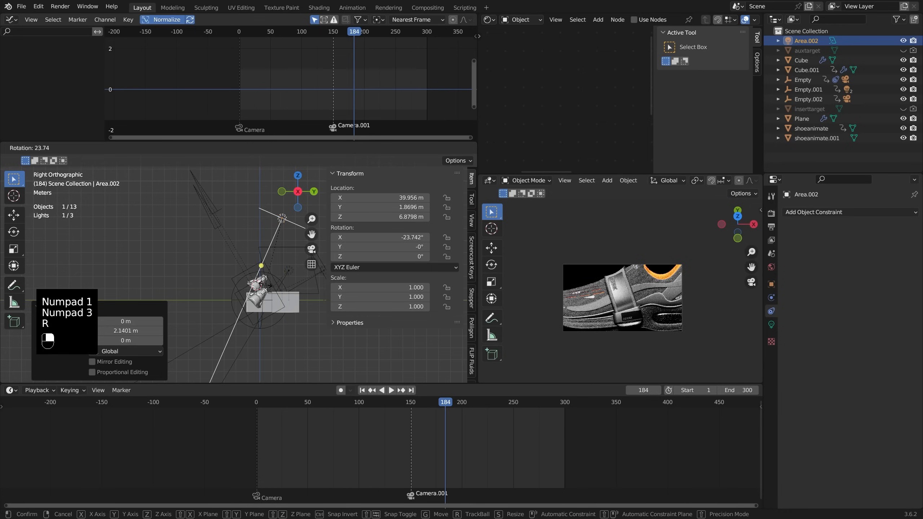
{"action": "left_click", "coordinate": [254, 276]}
{"action": "key", "text": "g"}
{"action": "left_click", "coordinate": [276, 302]}
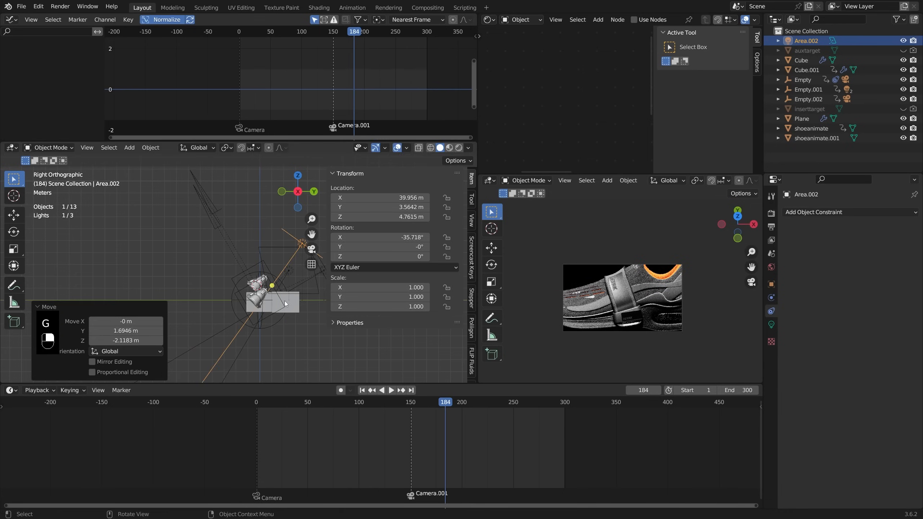
{"action": "key", "text": "r"}
{"action": "left_click", "coordinate": [308, 300]}
{"action": "key", "text": "g"}
{"action": "left_click", "coordinate": [294, 297]}
{"action": "middle_click_drag", "start_coordinate": [259, 286], "coordinate": [320, 297]}
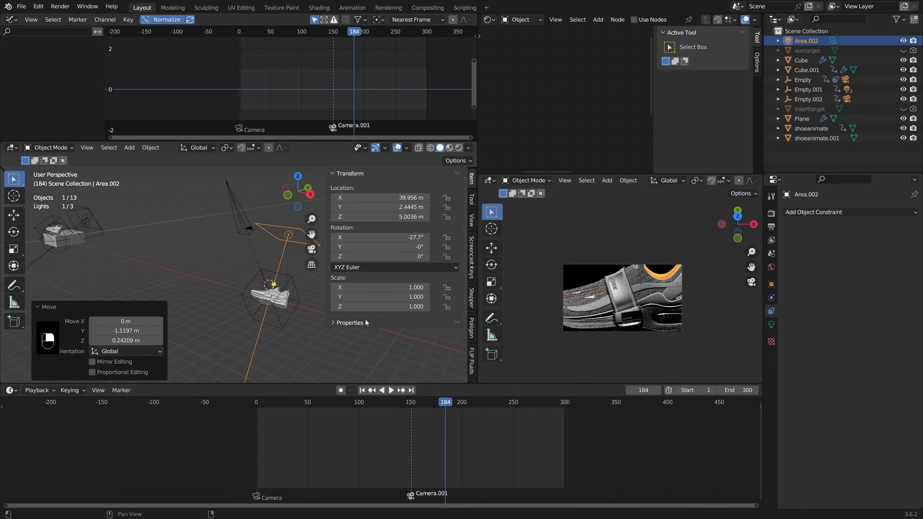
At frame 150, set the duplicated cube empty's X rotation to 0° and clear its rotation keyframes.
{"action": "scroll", "coordinate": [266, 310], "scroll_direction": "down", "scroll_amount": 2}
{"action": "left_click", "coordinate": [278, 301]}
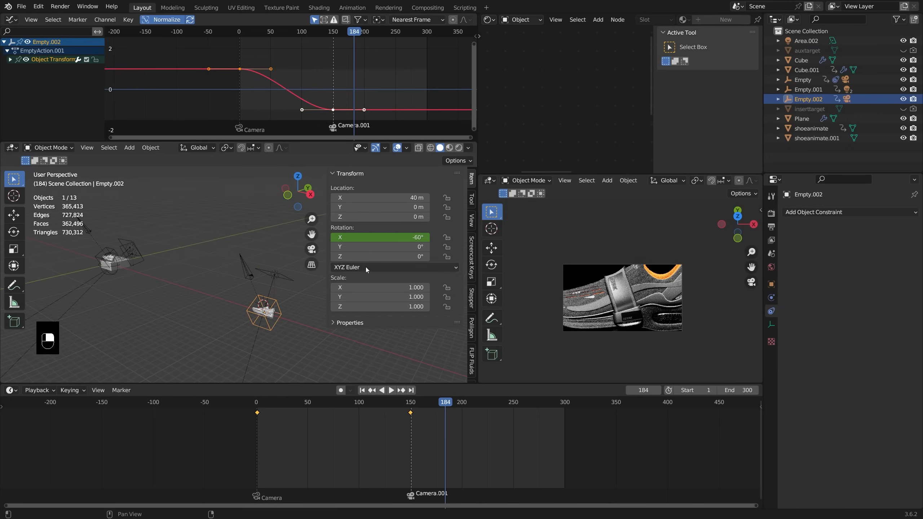
{"action": "left_click_drag", "start_coordinate": [411, 406], "coordinate": [410, 404]}
{"action": "left_click_drag", "start_coordinate": [383, 237], "coordinate": [363, 237]}
{"action": "right_click", "coordinate": [364, 236]}
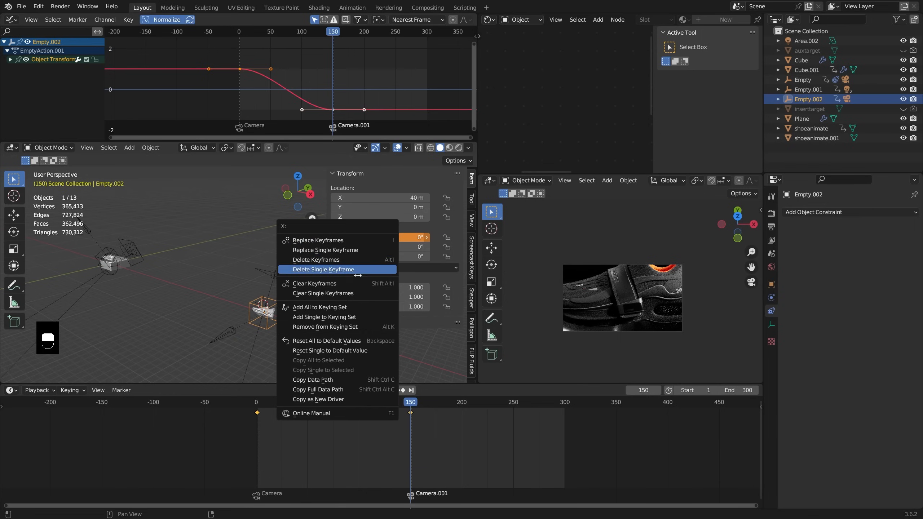
{"action": "left_click", "coordinate": [328, 270]}
Play back the frames around the camera switch to review the second shot, stopping at frame 151.
{"action": "left_click", "coordinate": [381, 406]}
{"action": "key", "text": "space"}
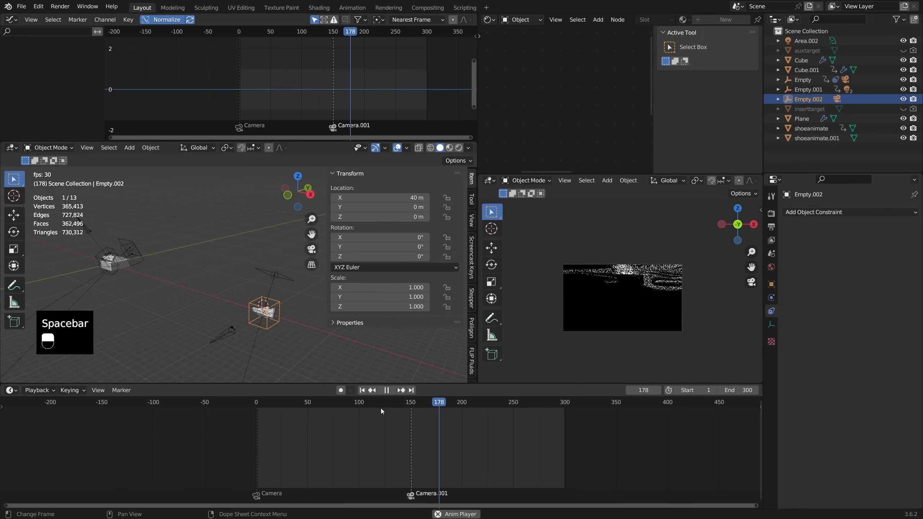
{"action": "left_click", "coordinate": [384, 404]}
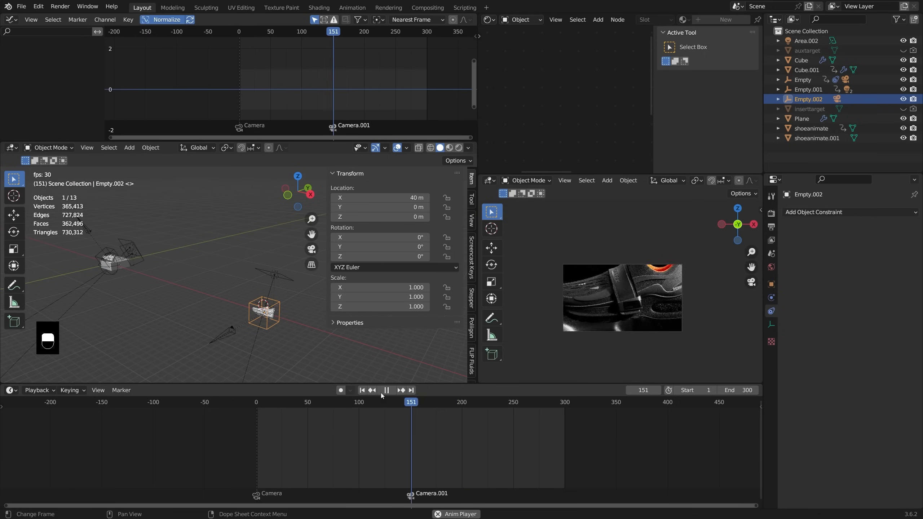
{"action": "key", "text": "space"}
Select the duplicated shoe and trackball-rotate it by about 28° in both directions.
{"action": "left_click", "coordinate": [275, 317]}
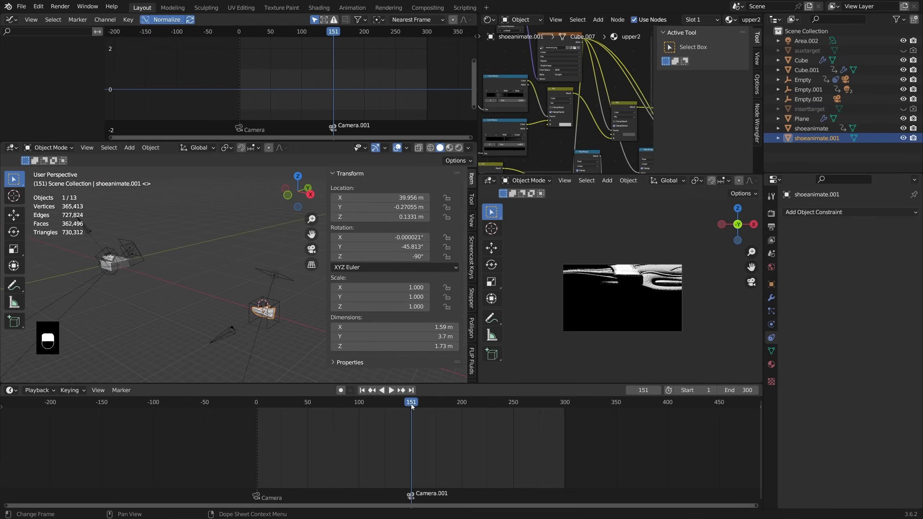
{"action": "middle_click_drag", "start_coordinate": [267, 335], "coordinate": [282, 337]}
{"action": "scroll", "coordinate": [281, 322], "scroll_direction": "up", "scroll_amount": 3}
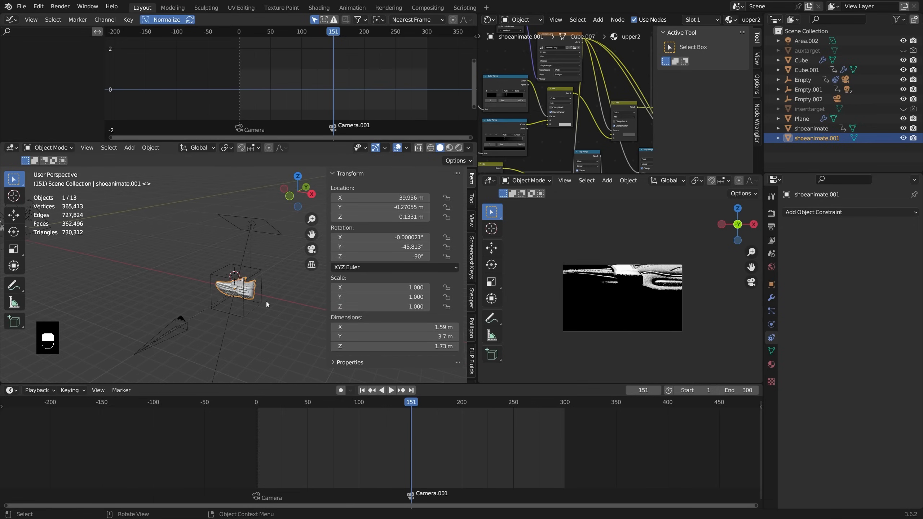
{"action": "key", "text": "r"}
{"action": "key", "text": "r"}
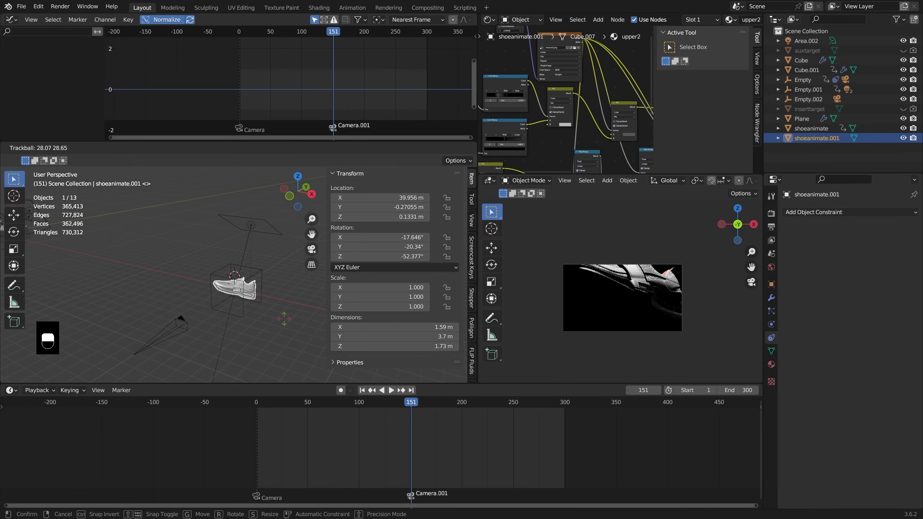
{"action": "left_click", "coordinate": [290, 313]}
Refine the shoe's tilt with trackball rotations to about X -16.1°, Y -15.6°, Z -37.5°.
{"action": "key", "text": "r"}
{"action": "key", "text": "r"}
{"action": "left_click", "coordinate": [618, 286]}
{"action": "scroll", "coordinate": [618, 286], "scroll_direction": "up", "scroll_amount": 2}
{"action": "key", "text": "r"}
{"action": "key", "text": "r"}
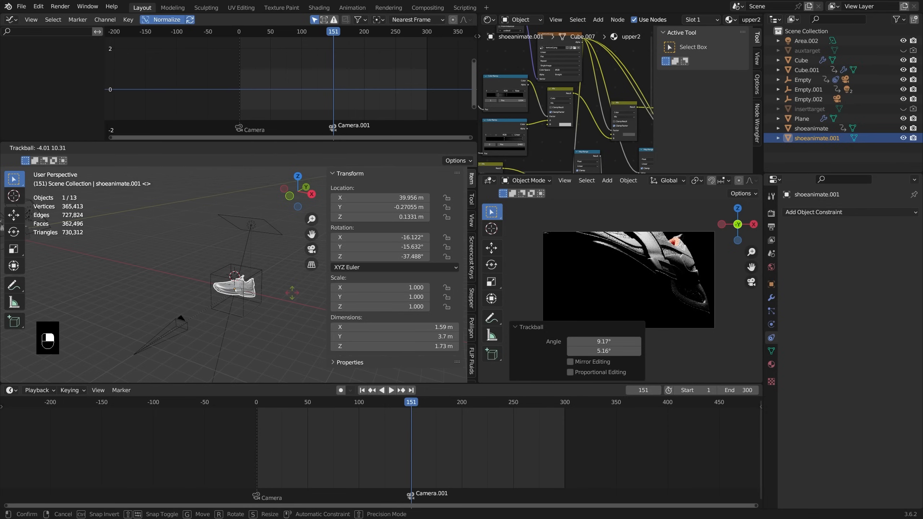
{"action": "left_click", "coordinate": [292, 293]}
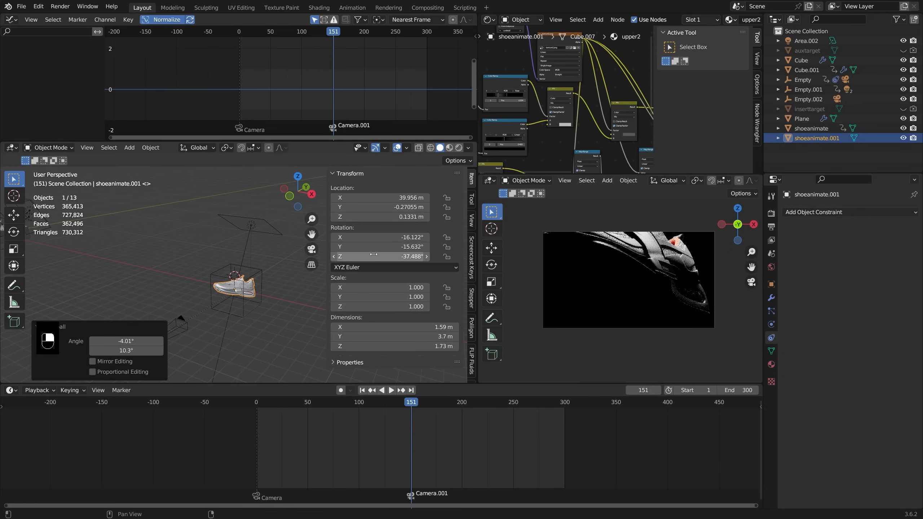
Keyframe the duplicated shoe's rotation at frame 151, and again at frame 300 after rotating it to about X 15.9°, Y -1.7°, Z -127.9°.
{"action": "key", "text": "i"}
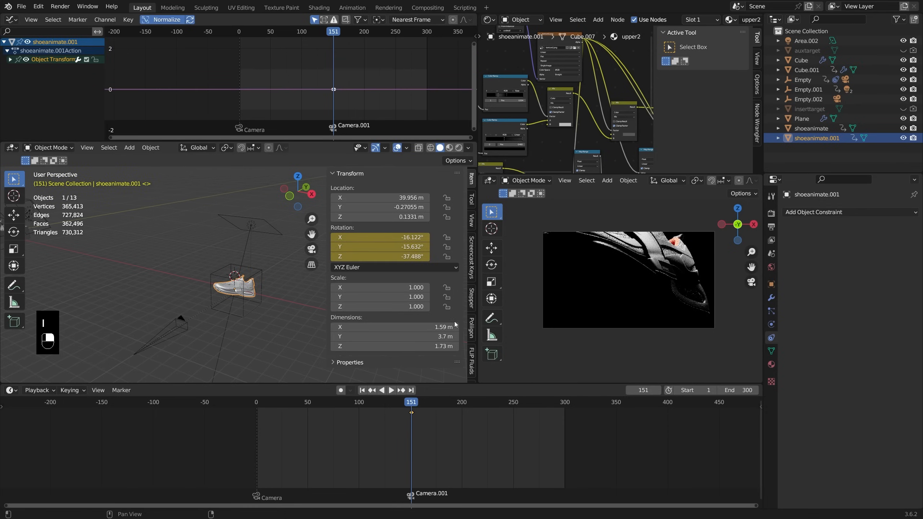
{"action": "left_click_drag", "start_coordinate": [541, 406], "coordinate": [564, 407]}
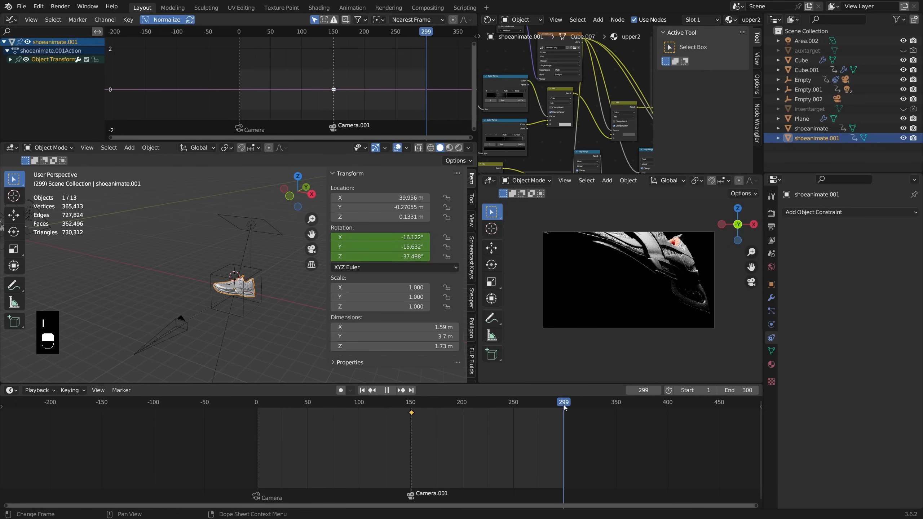
{"action": "key", "text": "r"}
{"action": "key", "text": "r"}
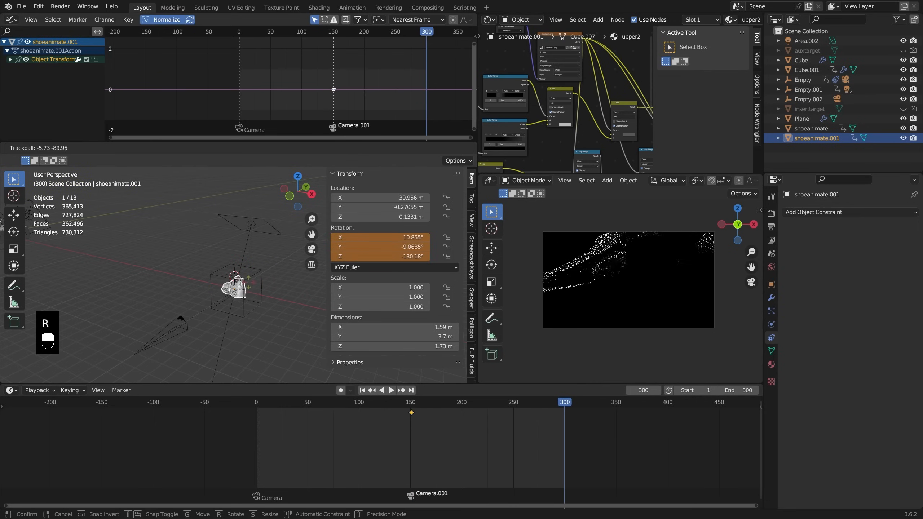
{"action": "left_click", "coordinate": [622, 277]}
{"action": "key", "text": "r"}
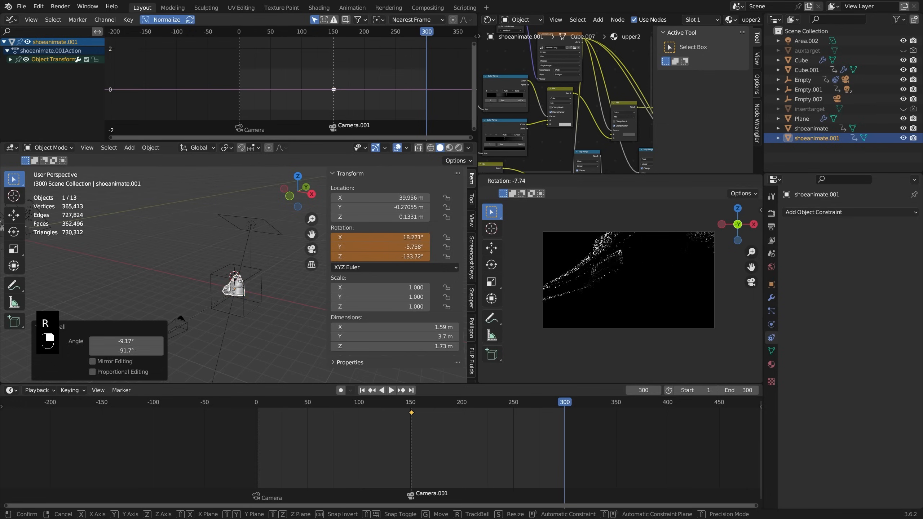
{"action": "left_click", "coordinate": [640, 277]}
{"action": "key", "text": "r"}
{"action": "key", "text": "r"}
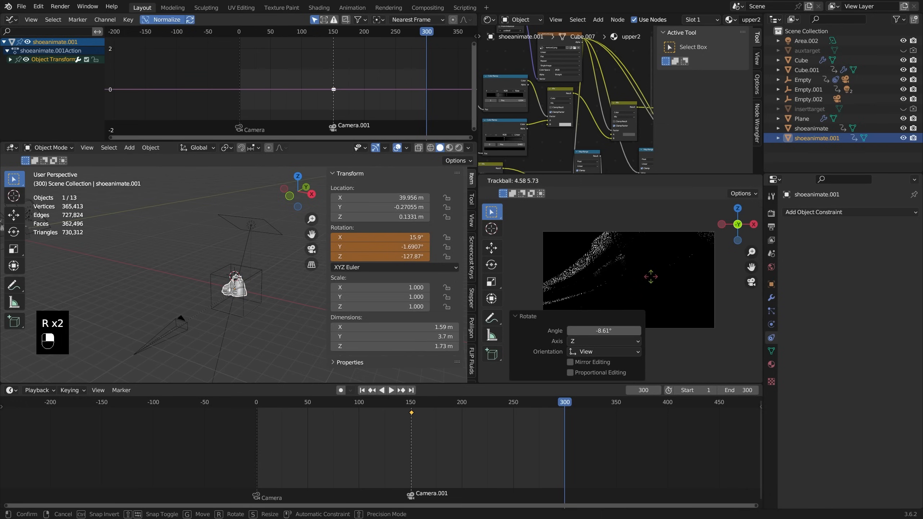
{"action": "left_click", "coordinate": [649, 277]}
{"action": "key", "text": "i"}
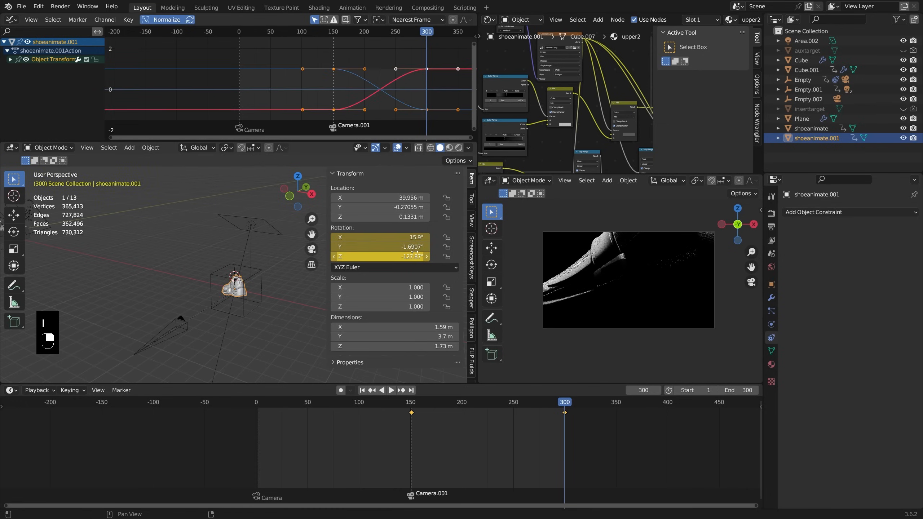
Scrub from frame 151 to 300 to review how the duplicated shoe turns under its area light.
{"action": "left_click", "coordinate": [261, 228]}
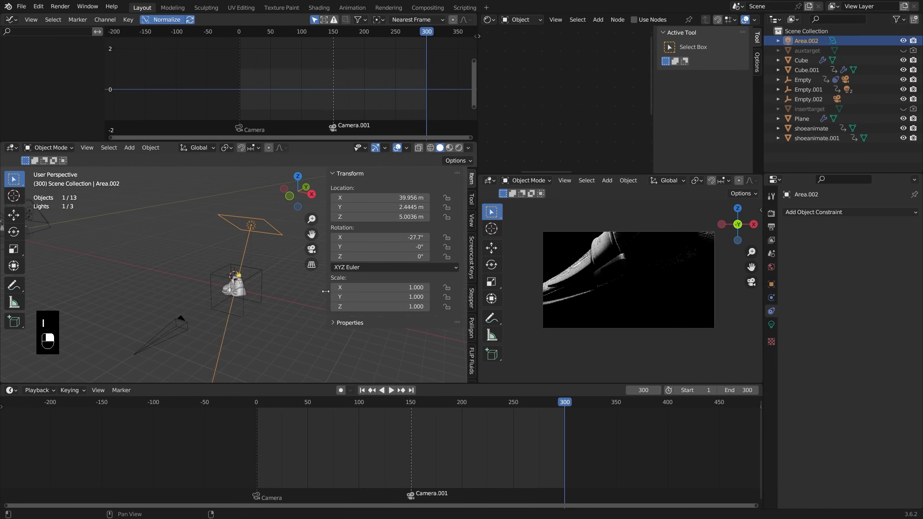
{"action": "middle_click_drag", "start_coordinate": [325, 333], "coordinate": [265, 333]}
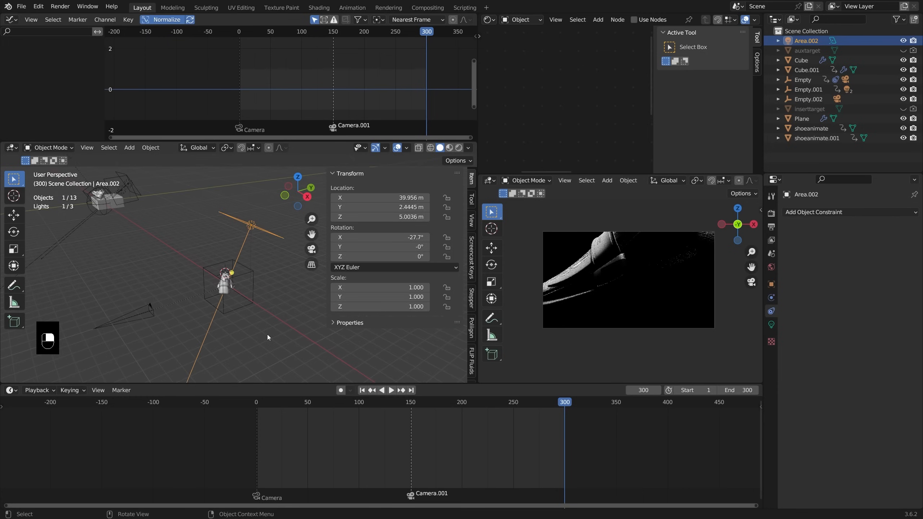
{"action": "left_click_drag", "start_coordinate": [409, 402], "coordinate": [567, 401]}
{"action": "middle_click_drag", "start_coordinate": [276, 248], "coordinate": [252, 281], "text": "shift"}
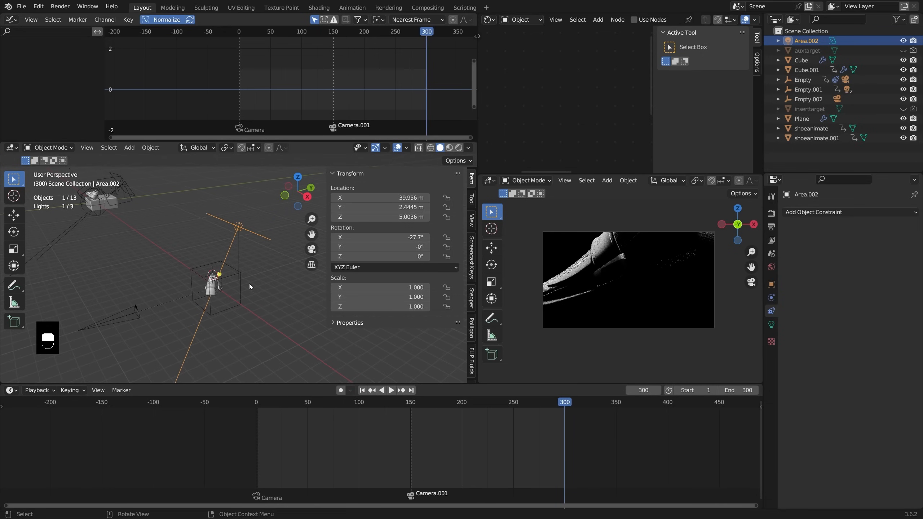
{"action": "left_click", "coordinate": [221, 291]}
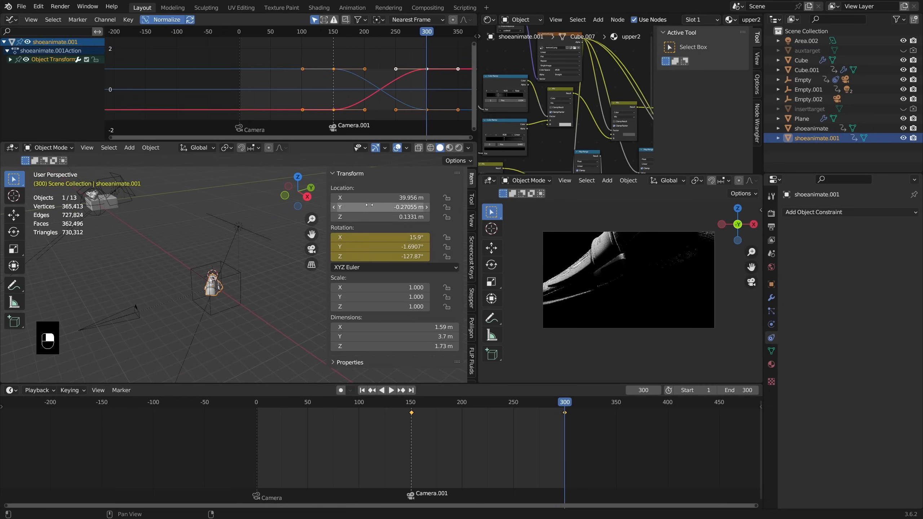
{"action": "mouse_move", "coordinate": [381, 208]}
{"action": "left_mouse_down"}
{"action": "mouse_move", "coordinate": [404, 207]}
{"action": "mouse_move", "coordinate": [370, 207]}
{"action": "left_mouse_up"}
{"action": "scroll", "coordinate": [664, 253], "scroll_direction": "down", "scroll_amount": 2}
{"action": "middle_click_drag", "start_coordinate": [663, 253], "coordinate": [663, 262], "text": "shift"}
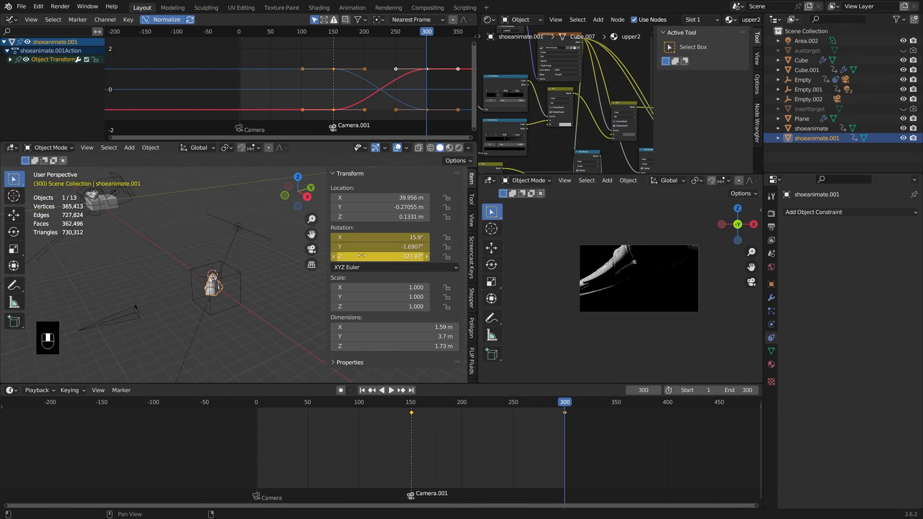
Display the light settings of the area light above the duplicated shoe and go to frame 214.
{"action": "left_click", "coordinate": [229, 231]}
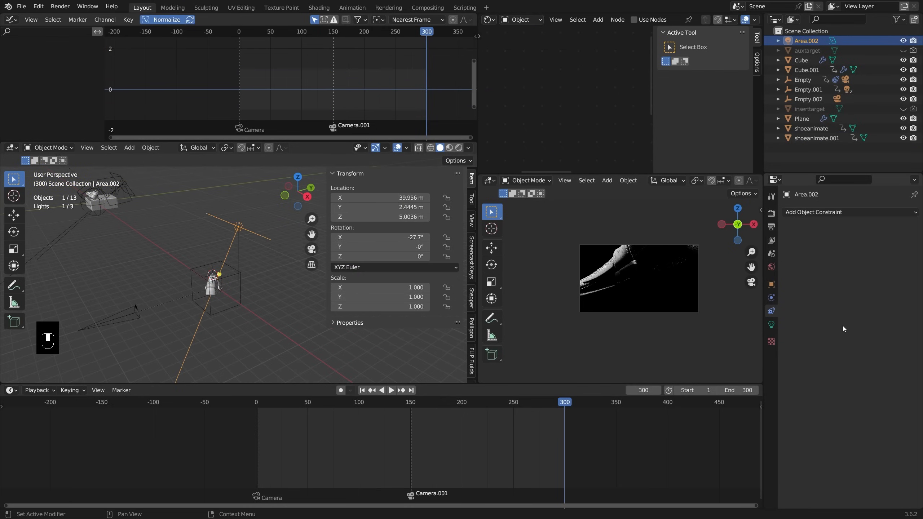
{"action": "left_click", "coordinate": [772, 325]}
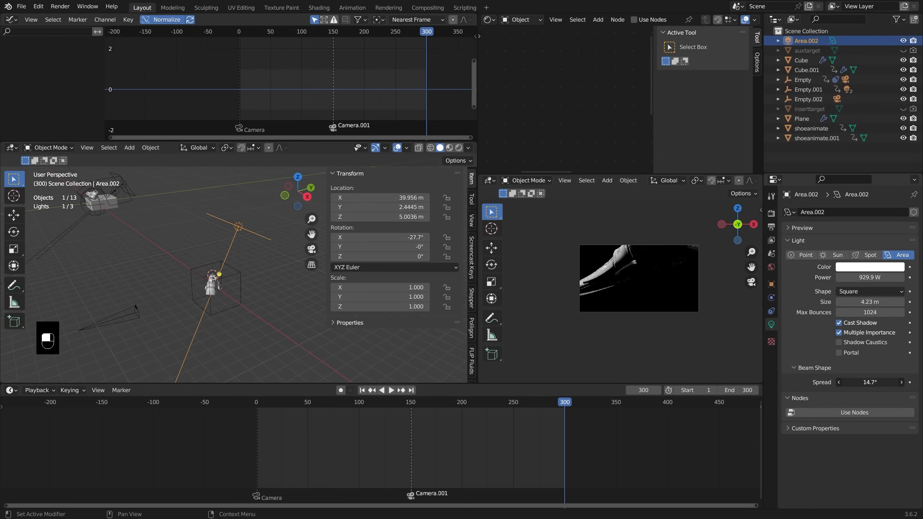
{"action": "left_click_drag", "start_coordinate": [495, 409], "coordinate": [476, 408]}
Try moving the duplicated shoe about 6.45 m along the global Y axis.
{"action": "left_click", "coordinate": [218, 288]}
{"action": "key", "text": "g"}
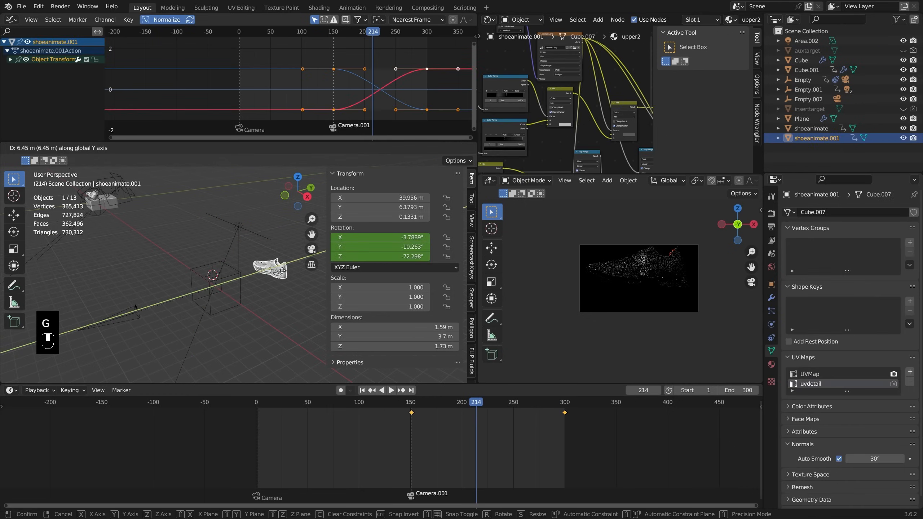
{"action": "right_click", "coordinate": [253, 241]}
Set the beam spread of the duplicated shoe's area light to 10°.
{"action": "left_click", "coordinate": [247, 235]}
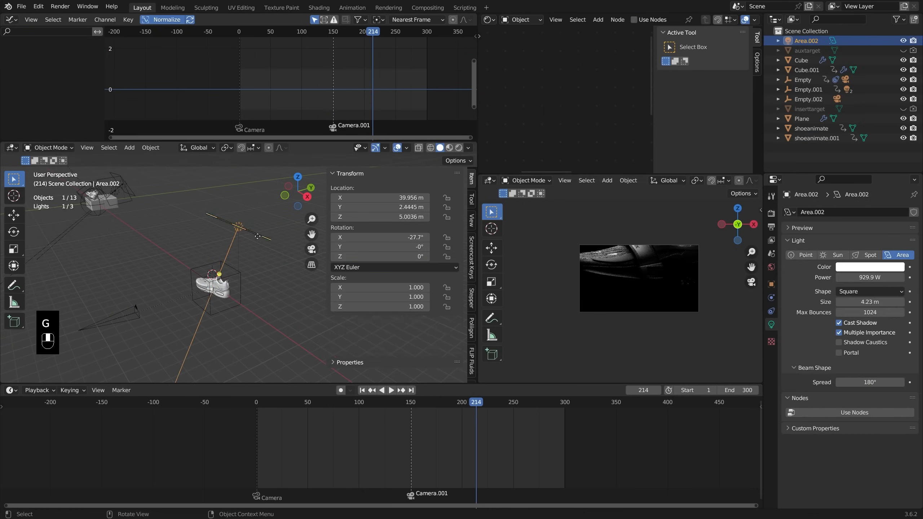
{"action": "left_click_drag", "start_coordinate": [870, 382], "coordinate": [847, 382], "text": "ctrl"}
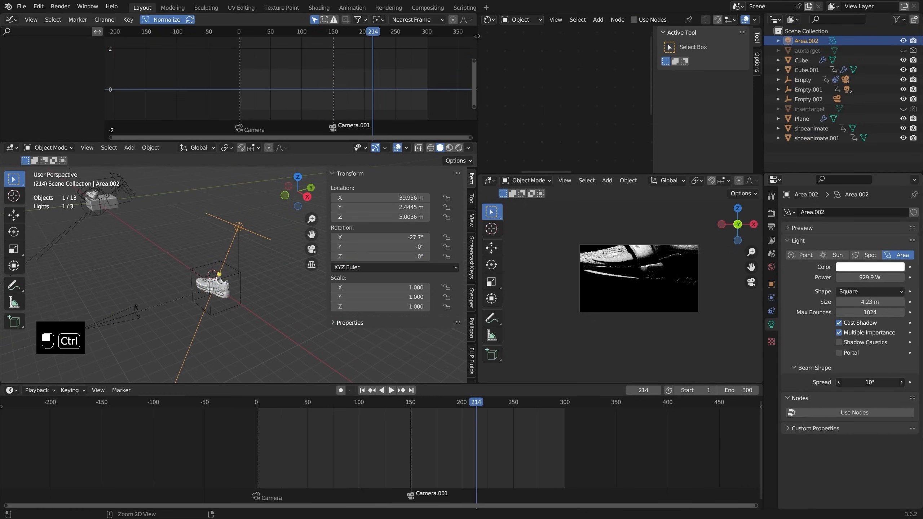
Try sliding the duplicated shoe about 3.4 m along global Y to test the narrowed light.
{"action": "left_click", "coordinate": [225, 291]}
{"action": "key", "text": "g"}
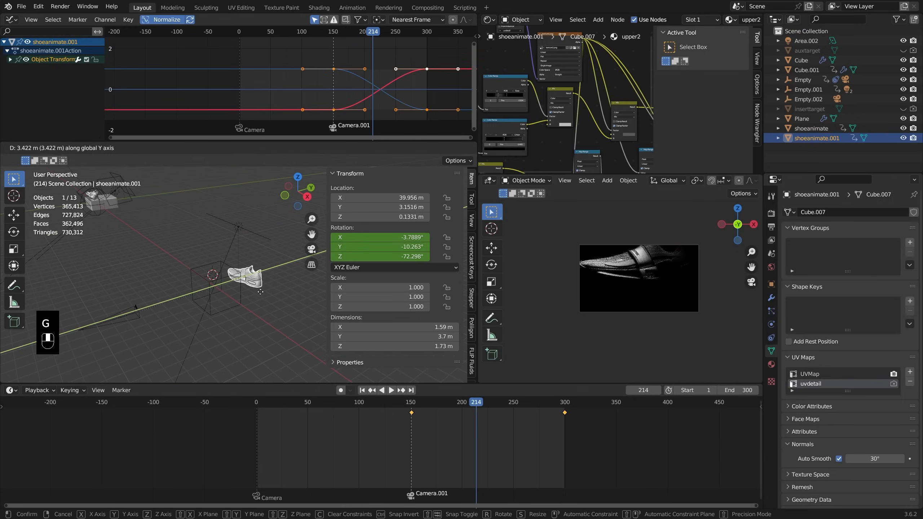
{"action": "left_click", "coordinate": [258, 299]}
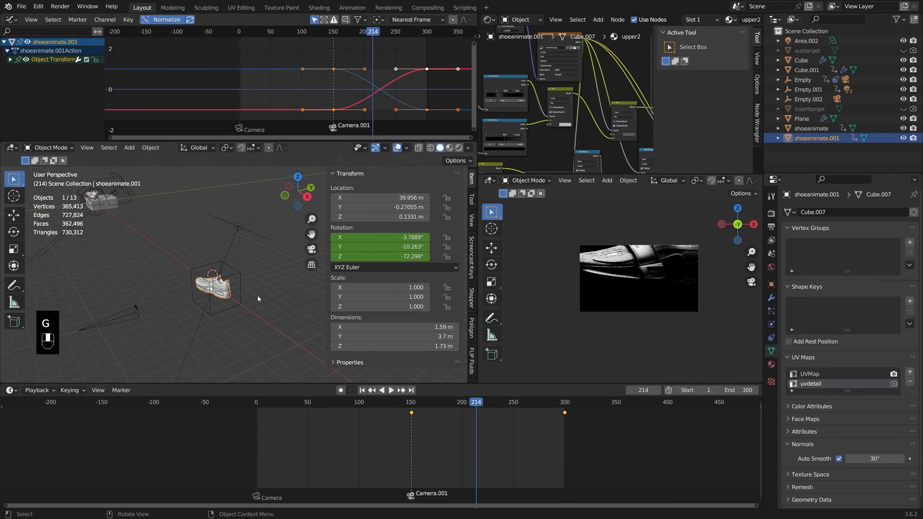
Keyframe the duplicated shoe's Y location at frame 151 without moving it.
{"action": "left_click", "coordinate": [412, 407]}
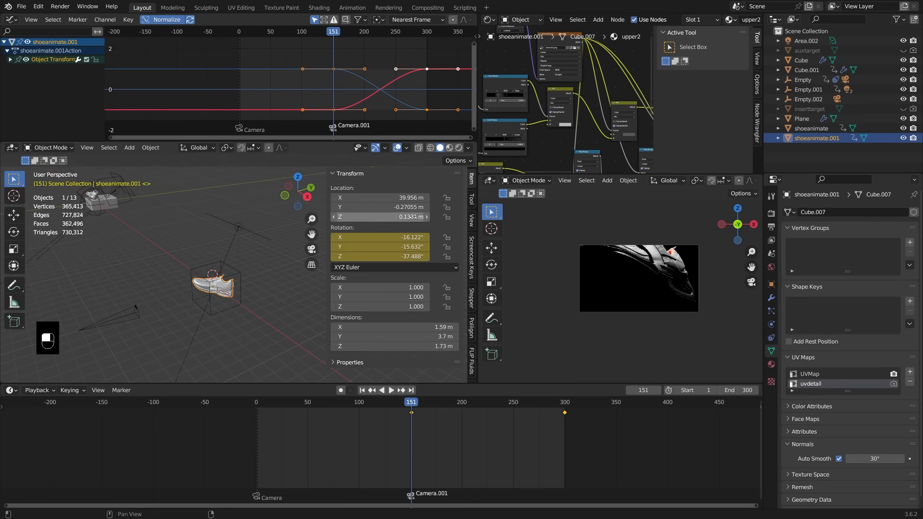
{"action": "right_click", "coordinate": [393, 207]}
{"action": "left_click", "coordinate": [391, 217]}
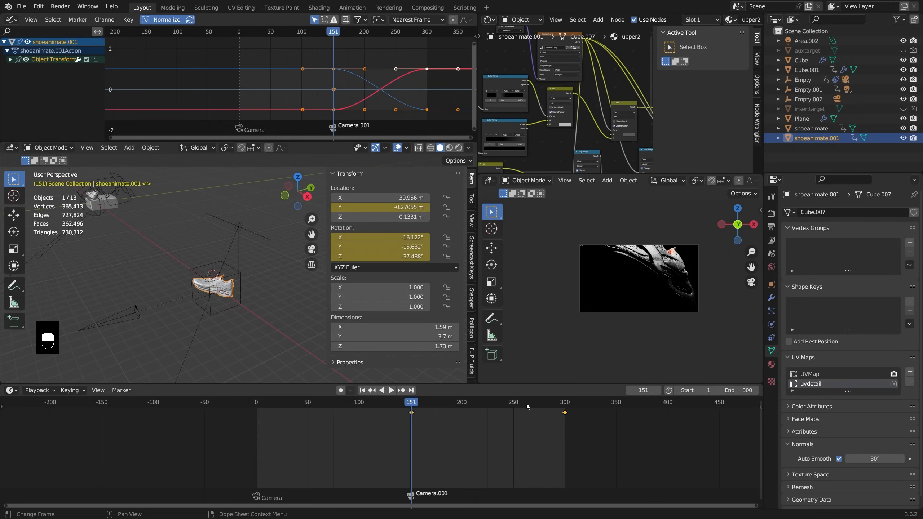
At frame 300, move the duplicated shoe several metres in the positive Y direction and keyframe its Y location.
{"action": "left_click", "coordinate": [564, 406]}
{"action": "key", "text": "space"}
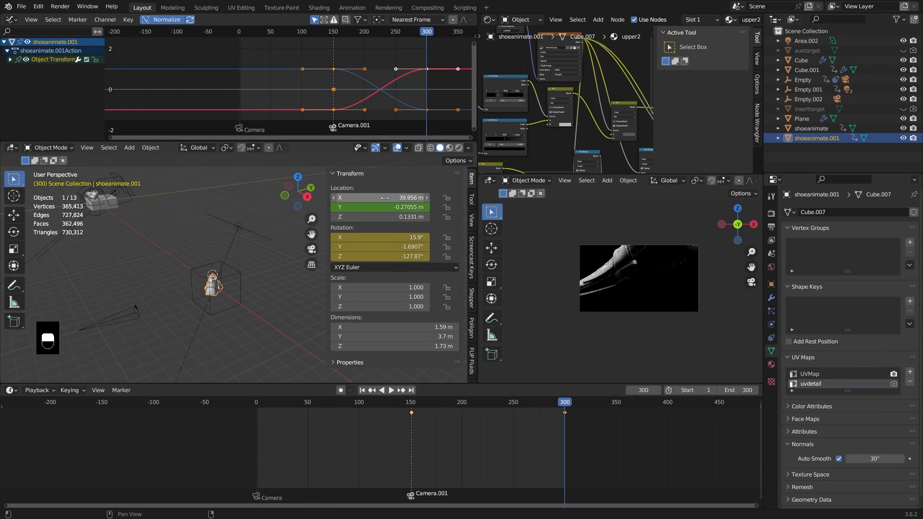
{"action": "left_click_drag", "start_coordinate": [385, 207], "coordinate": [403, 207]}
{"action": "left_click_drag", "start_coordinate": [379, 207], "coordinate": [423, 207]}
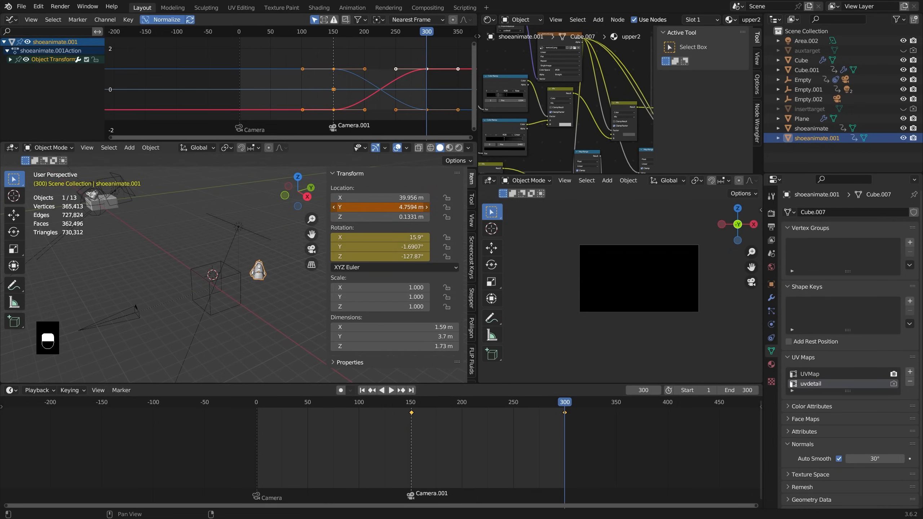
{"action": "right_click", "coordinate": [402, 207]}
{"action": "left_click", "coordinate": [401, 208]}
Play back the frames across the camera switch several times to review the duplicated shoe's sliding and turning motion.
{"action": "left_click", "coordinate": [414, 406]}
{"action": "key", "text": "space"}
{"action": "left_click_drag", "start_coordinate": [416, 406], "coordinate": [384, 414]}
{"action": "key", "text": "space"}
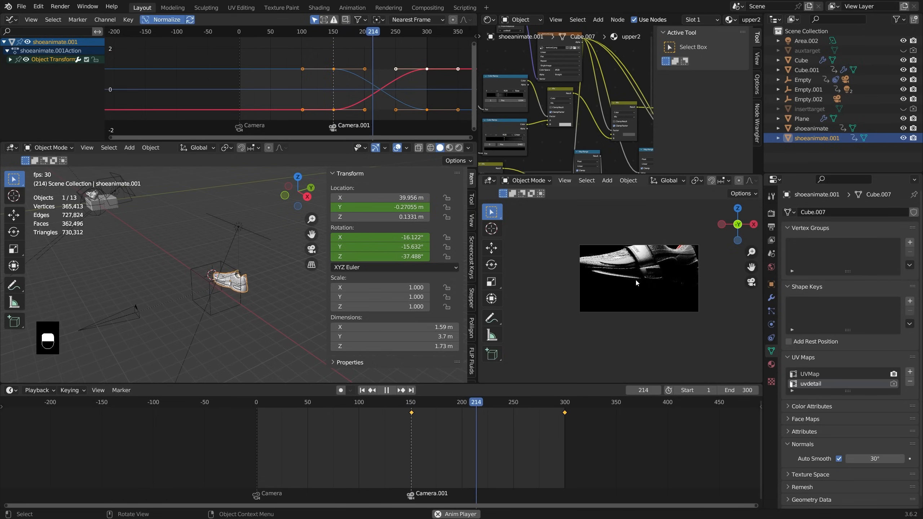
{"action": "key", "text": "space"}
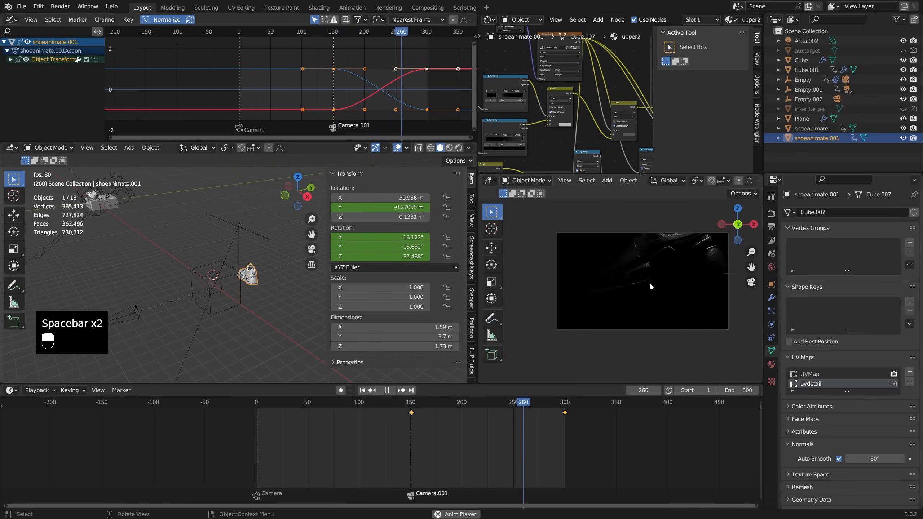
{"action": "key", "text": "space"}
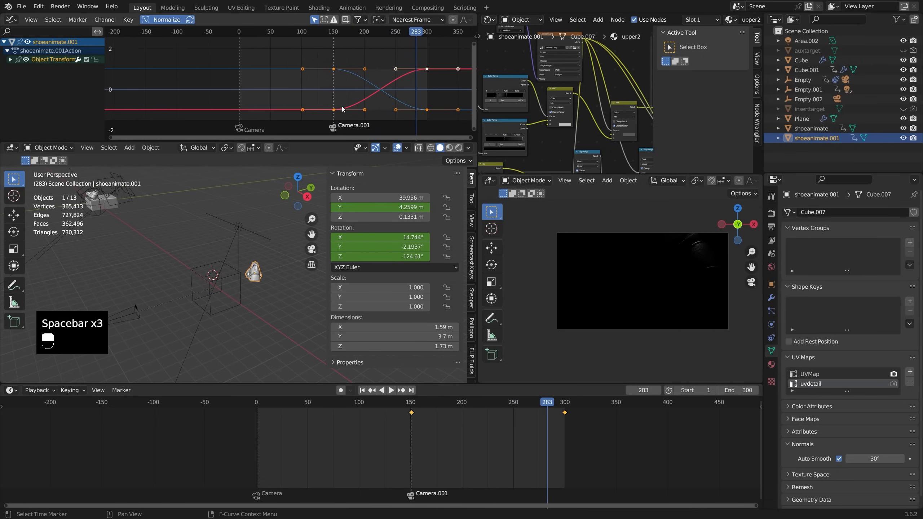
{"action": "left_click", "coordinate": [365, 411]}
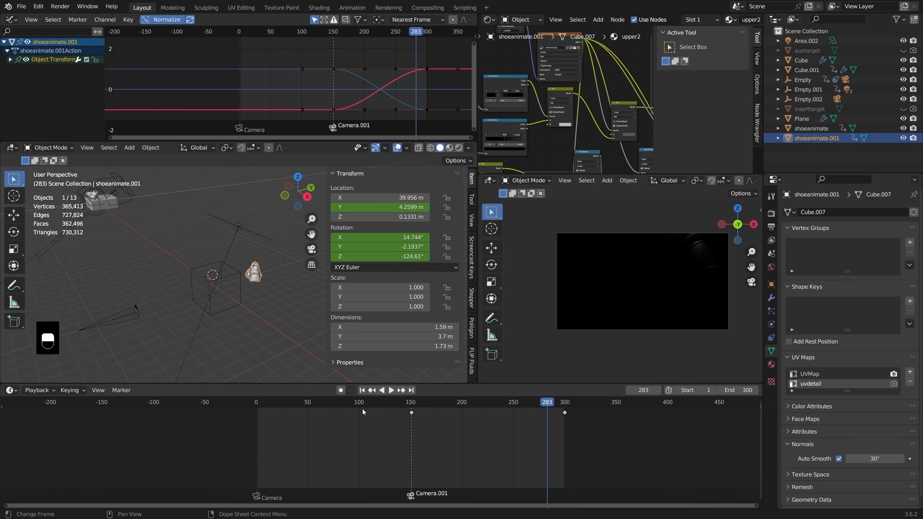
{"action": "key", "text": "space"}
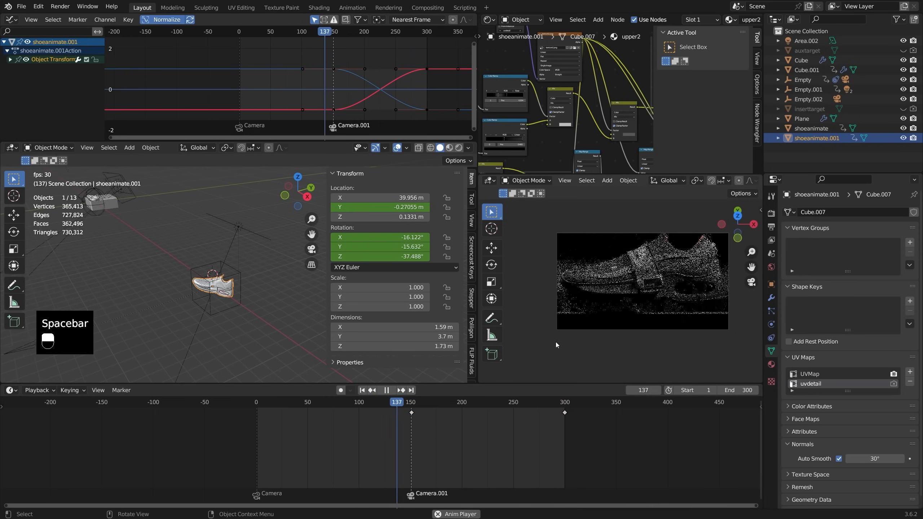
{"action": "key", "text": "space"}
{"action": "key", "text": "space"}
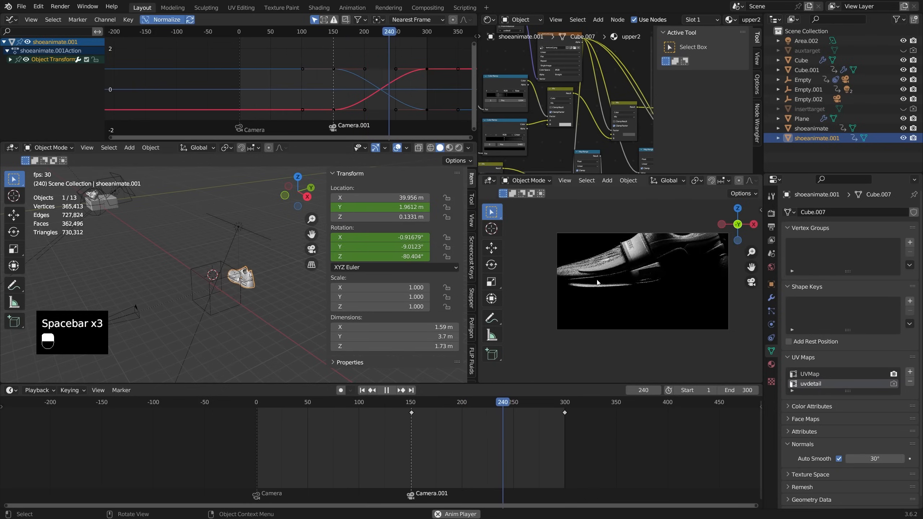
{"action": "key", "text": "space"}
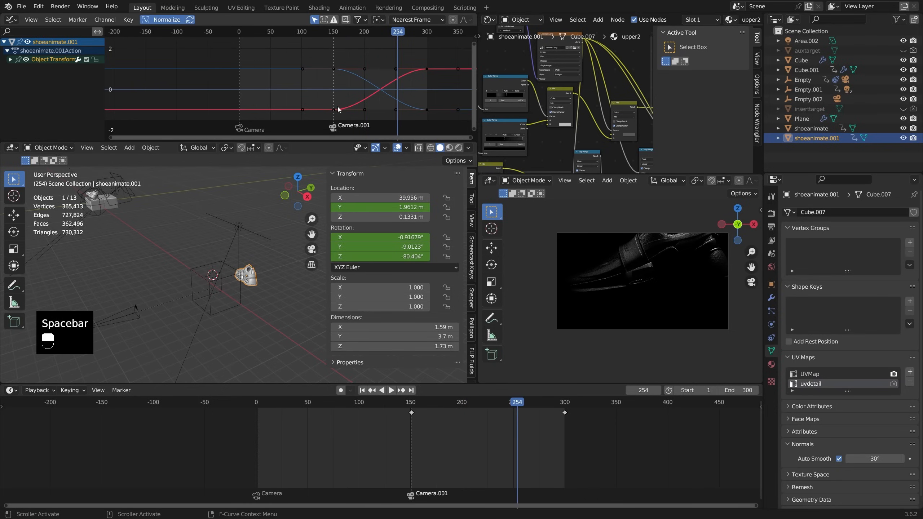
Select the second shot's camera and clear its Y location keyframes at frame 151.
{"action": "middle_click_drag", "start_coordinate": [207, 309], "coordinate": [222, 287]}
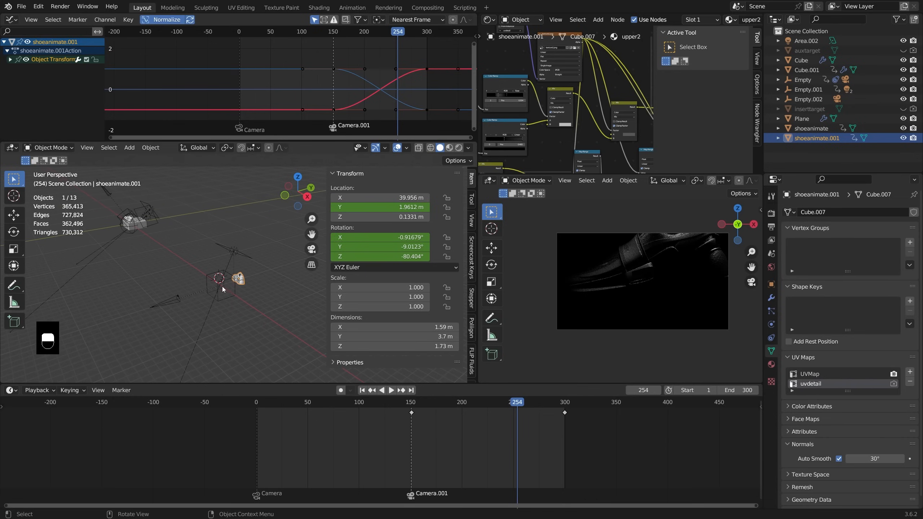
{"action": "left_click", "coordinate": [177, 299]}
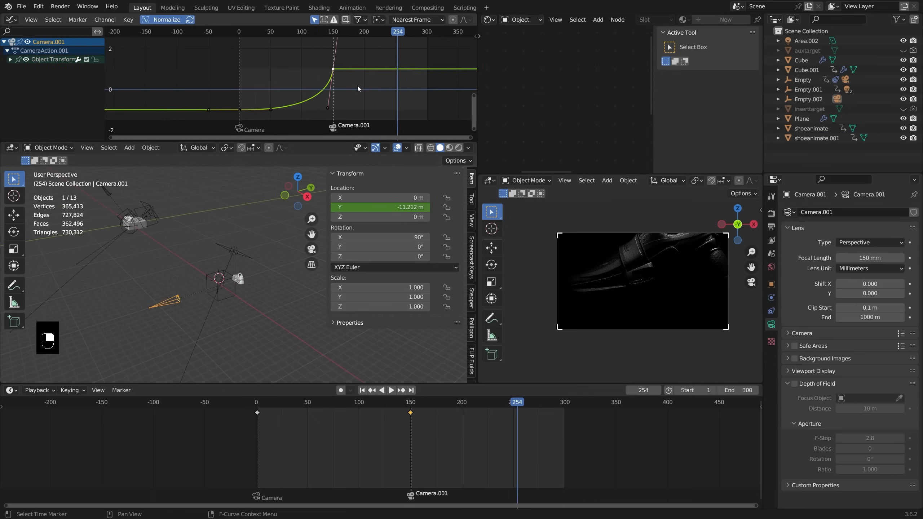
{"action": "mouse_move", "coordinate": [413, 405]}
{"action": "left_mouse_down"}
{"action": "mouse_move", "coordinate": [461, 404]}
{"action": "mouse_move", "coordinate": [411, 413]}
{"action": "left_mouse_up"}
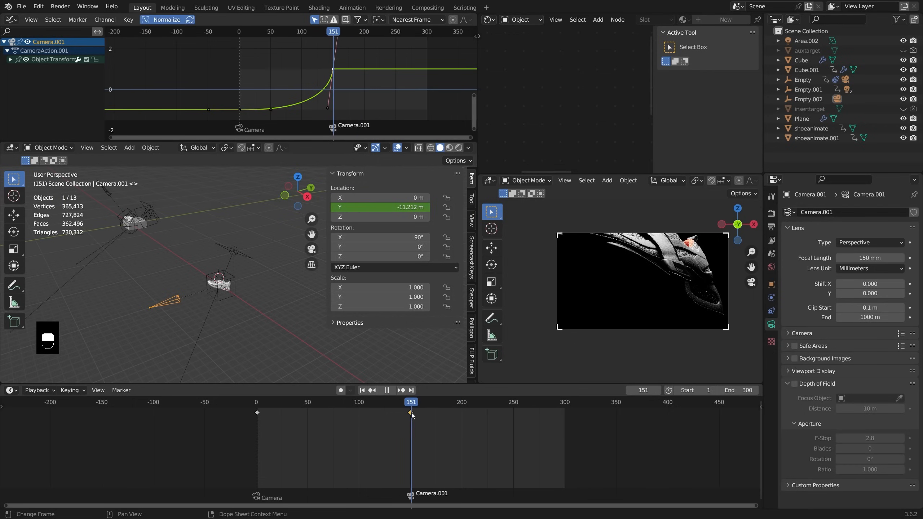
{"action": "right_click", "coordinate": [410, 212]}
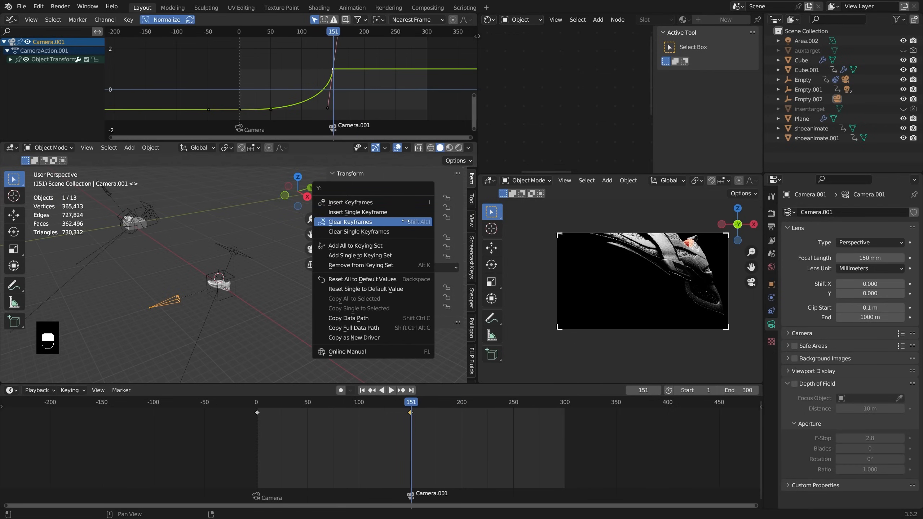
{"action": "left_click", "coordinate": [410, 221]}
Keyframe the second camera's Y location at -8 m on frame 151, and go to frame 300.
{"action": "left_click_drag", "start_coordinate": [410, 207], "coordinate": [458, 207]}
{"action": "right_click", "coordinate": [418, 207]}
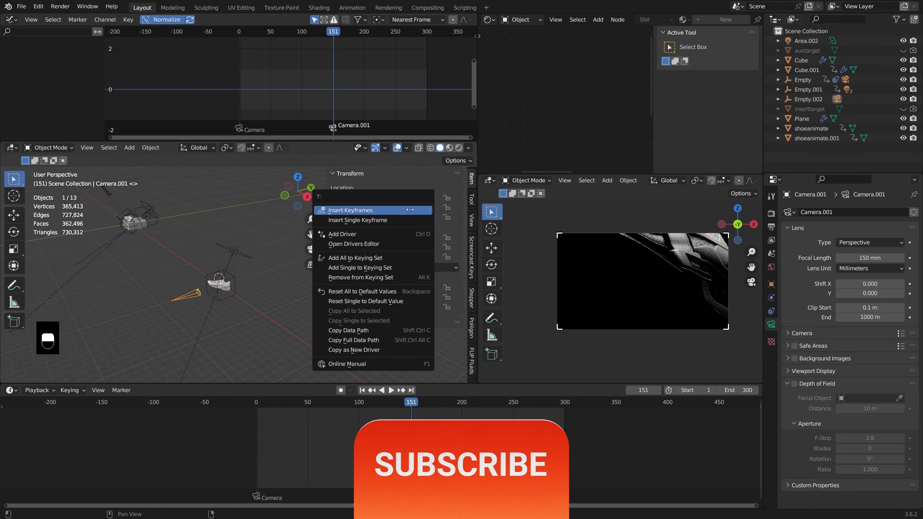
{"action": "left_click", "coordinate": [374, 208]}
{"action": "left_click_drag", "start_coordinate": [530, 402], "coordinate": [565, 405]}
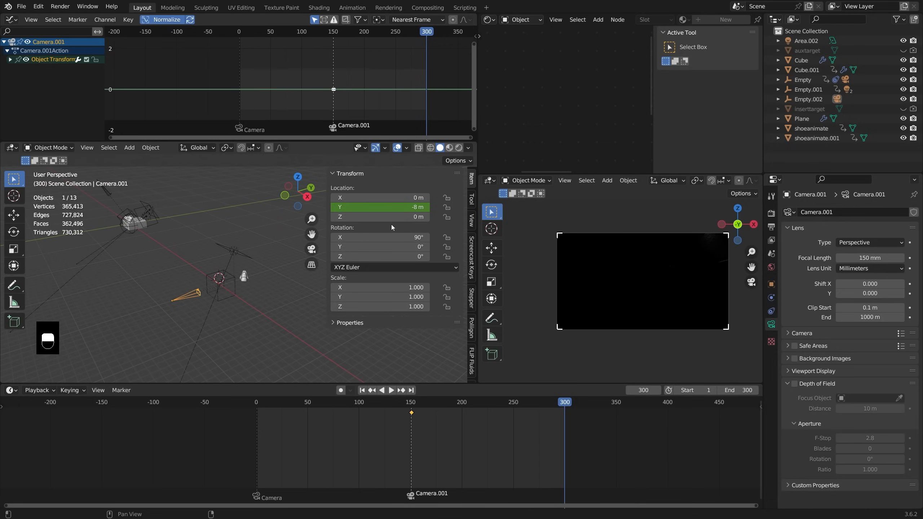
At frame 300, set the second camera's Y location to -17.43 m and keyframe it.
{"action": "left_click_drag", "start_coordinate": [380, 207], "coordinate": [372, 207]}
{"action": "right_click", "coordinate": [380, 207]}
{"action": "key", "text": "KP_0"}
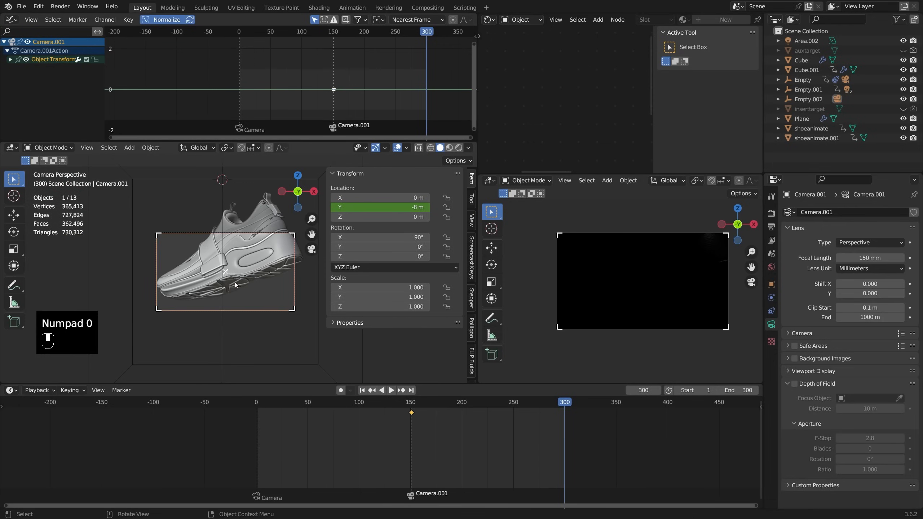
{"action": "left_click_drag", "start_coordinate": [379, 207], "coordinate": [358, 207]}
{"action": "right_click", "coordinate": [393, 207]}
{"action": "left_click", "coordinate": [393, 209]}
{"action": "scroll", "coordinate": [263, 221], "scroll_direction": "down", "scroll_amount": 3}
{"action": "middle_click_drag", "start_coordinate": [262, 221], "coordinate": [264, 275]}
{"action": "scroll", "coordinate": [231, 250], "scroll_direction": "down", "scroll_amount": 4}
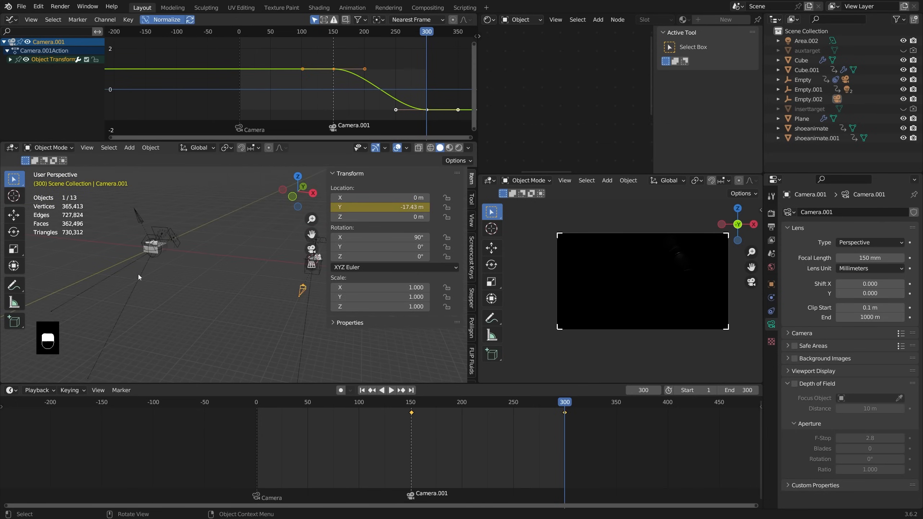
Select both cameras and pull the second camera's Y location curve handle at frame 151 down, so the movement starts fast and eases out.
{"action": "middle_click_drag", "start_coordinate": [137, 274], "coordinate": [163, 250], "text": "shift"}
{"action": "left_click", "coordinate": [165, 219]}
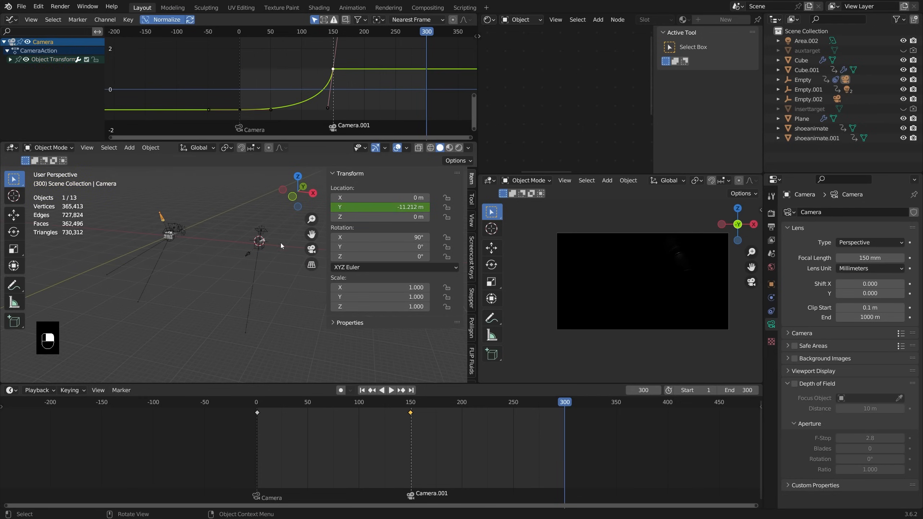
{"action": "left_click", "coordinate": [235, 266], "text": "shift"}
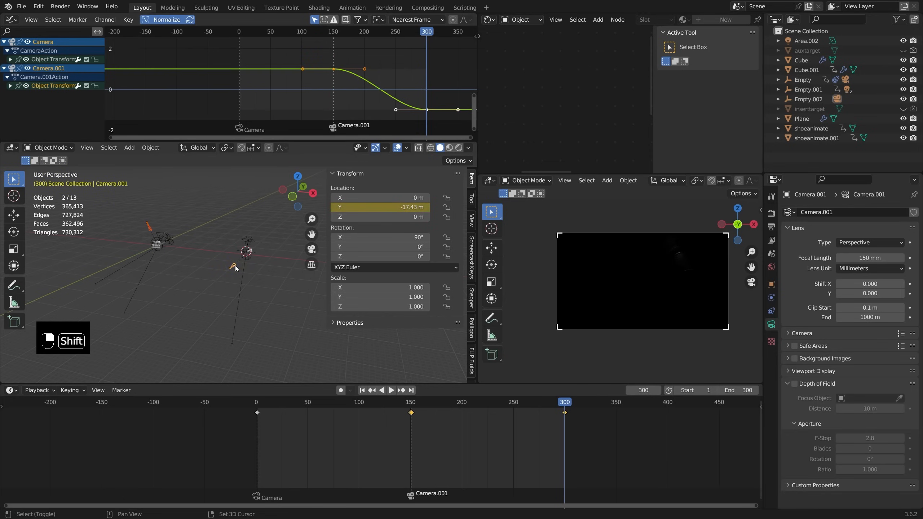
{"action": "key", "text": "a"}
{"action": "left_click", "coordinate": [365, 69]}
{"action": "key", "text": "g"}
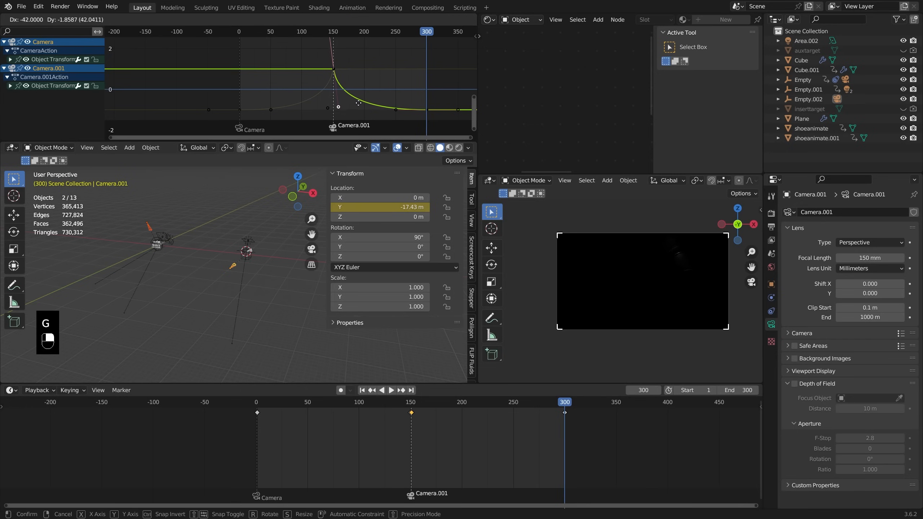
{"action": "left_click", "coordinate": [357, 105]}
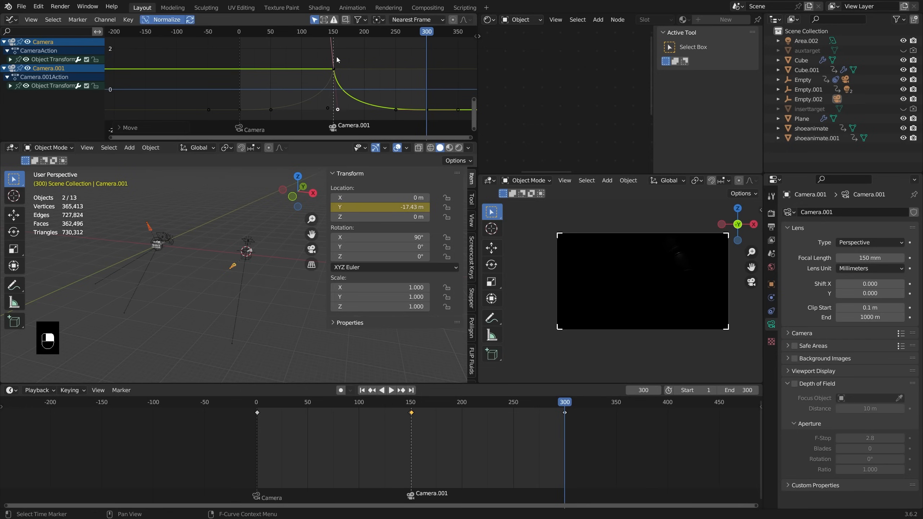
Play back the second shot and inspect the duplicated shoe's animation curves around frame 151.
{"action": "key", "text": "space"}
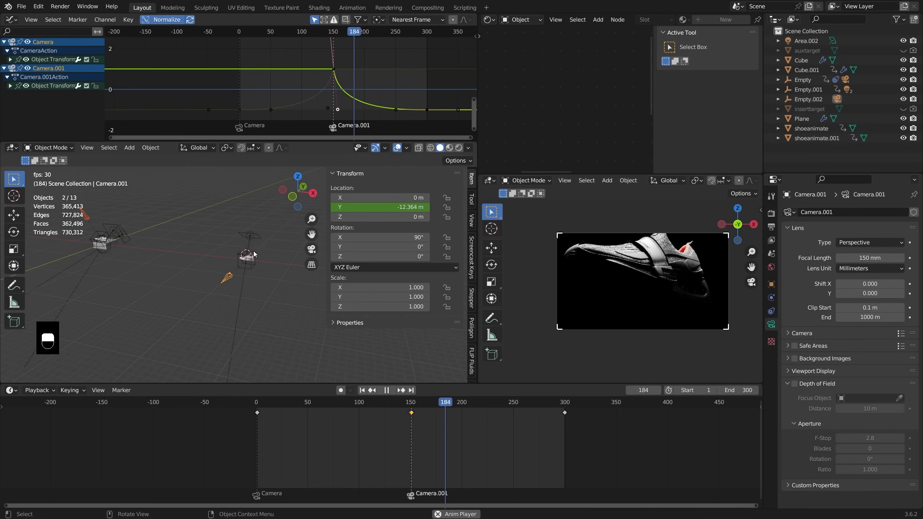
{"action": "key", "text": "space"}
{"action": "left_click", "coordinate": [242, 264]}
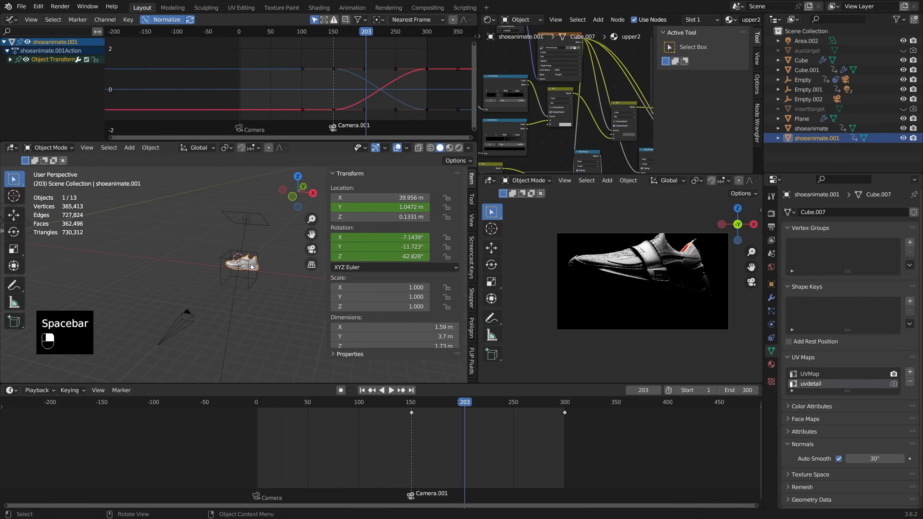
{"action": "scroll", "coordinate": [360, 69], "scroll_direction": "up", "scroll_amount": 1}
{"action": "left_click", "coordinate": [336, 73]}
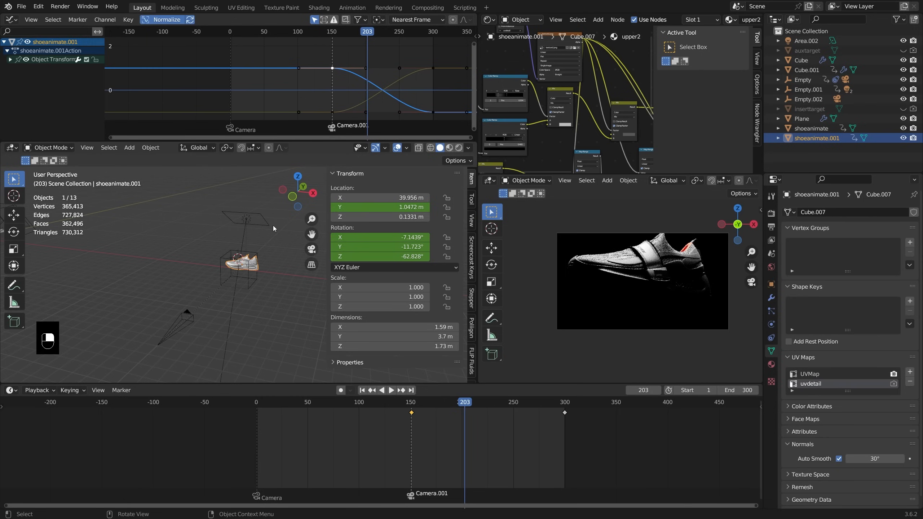
At frame 165, duplicate the area light over the second shoe, place the copy lower and rotate it about 61° in the side view.
{"action": "middle_click_drag", "start_coordinate": [264, 231], "coordinate": [246, 237]}
{"action": "left_click", "coordinate": [249, 219]}
{"action": "left_click_drag", "start_coordinate": [408, 402], "coordinate": [426, 415]}
{"action": "key", "text": "KP_1"}
{"action": "key", "text": "KP_3"}
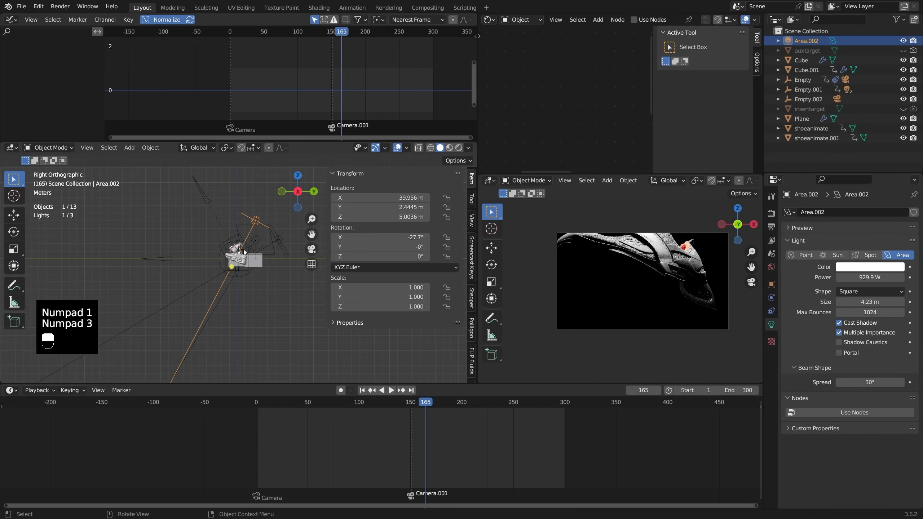
{"action": "key", "text": "shift+d"}
{"action": "key", "text": "r"}
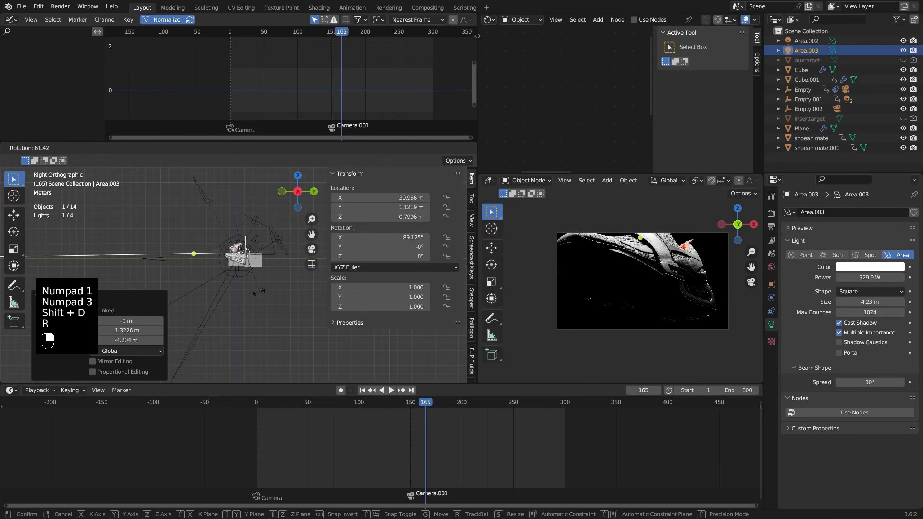
{"action": "left_click", "coordinate": [253, 293]}
Position the new area light low behind the shoe at about Y 6.41 m, Z -1.56 m, tilted to about -106° on X.
{"action": "middle_click_drag", "start_coordinate": [244, 280], "coordinate": [219, 273], "text": "shift"}
{"action": "key", "text": "g"}
{"action": "middle_click", "coordinate": [244, 272]}
{"action": "left_click", "coordinate": [261, 271]}
{"action": "key", "text": "g"}
{"action": "left_click", "coordinate": [267, 275]}
{"action": "key", "text": "r"}
{"action": "left_click", "coordinate": [273, 278]}
{"action": "key", "text": "g"}
{"action": "left_click", "coordinate": [273, 288]}
{"action": "scroll", "coordinate": [678, 299], "scroll_direction": "up", "scroll_amount": 2}
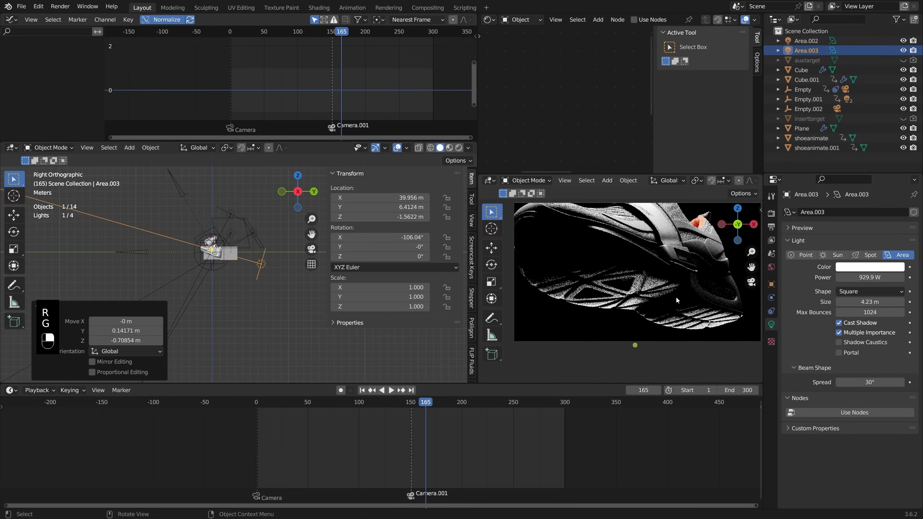
Lower the new area light's power to 199.7 W, play back the shot and go to frame 215.
{"action": "left_click_drag", "start_coordinate": [888, 278], "coordinate": [881, 278]}
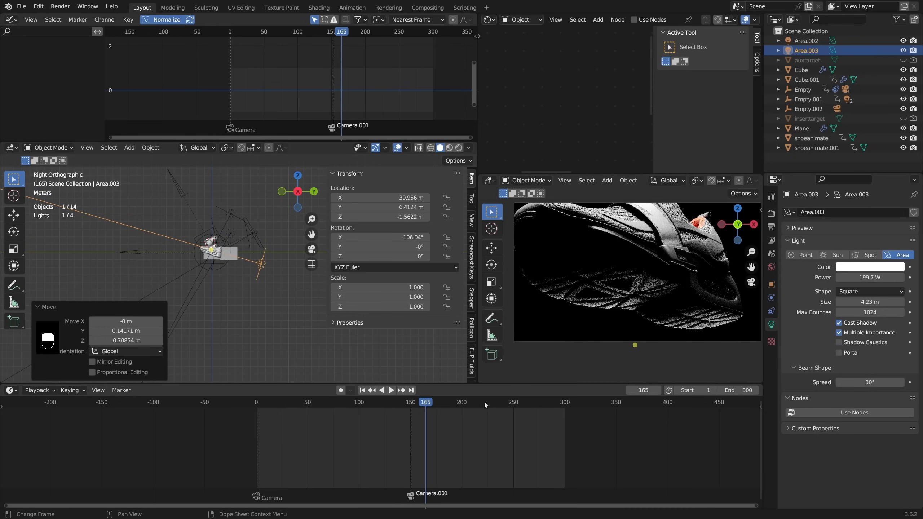
{"action": "key", "text": "space"}
{"action": "scroll", "coordinate": [631, 277], "scroll_direction": "down", "scroll_amount": 3}
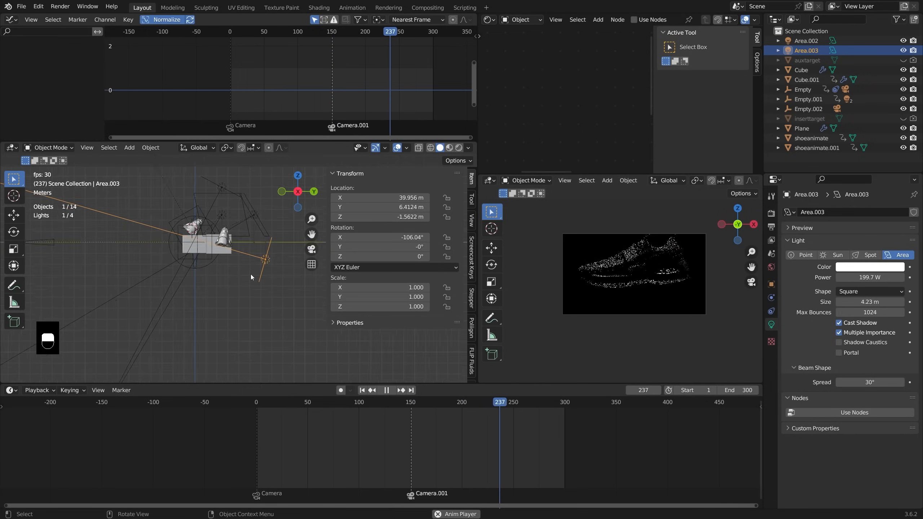
{"action": "key", "text": "space"}
{"action": "mouse_move", "coordinate": [463, 405]}
{"action": "left_mouse_down"}
{"action": "mouse_move", "coordinate": [492, 407]}
{"action": "mouse_move", "coordinate": [443, 404]}
{"action": "mouse_move", "coordinate": [476, 409]}
{"action": "left_mouse_up"}
{"action": "left_click", "coordinate": [215, 261]}
{"action": "middle_click_drag", "start_coordinate": [215, 261], "coordinate": [268, 283]}
{"action": "key", "text": "g"}
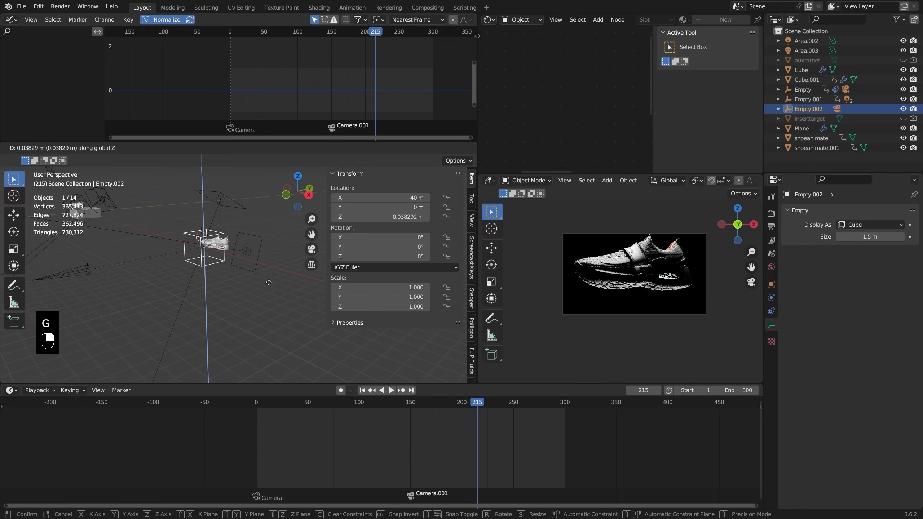
{"action": "right_click", "coordinate": [241, 264]}
Move the duplicated shoe down about 0.31 m along Z and play back the start of the second shot.
{"action": "left_click", "coordinate": [223, 244]}
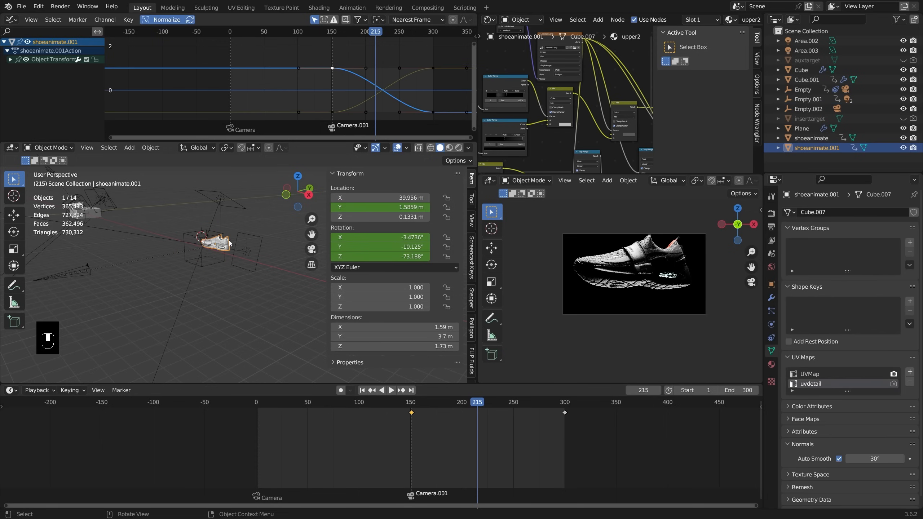
{"action": "key", "text": "g"}
{"action": "key", "text": "z"}
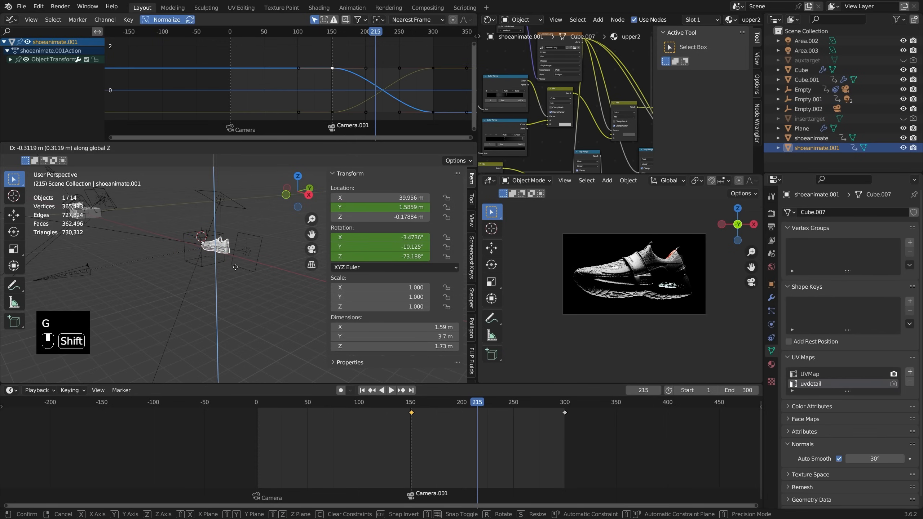
{"action": "left_click", "coordinate": [236, 267]}
{"action": "key", "text": "space"}
{"action": "left_click", "coordinate": [403, 407]}
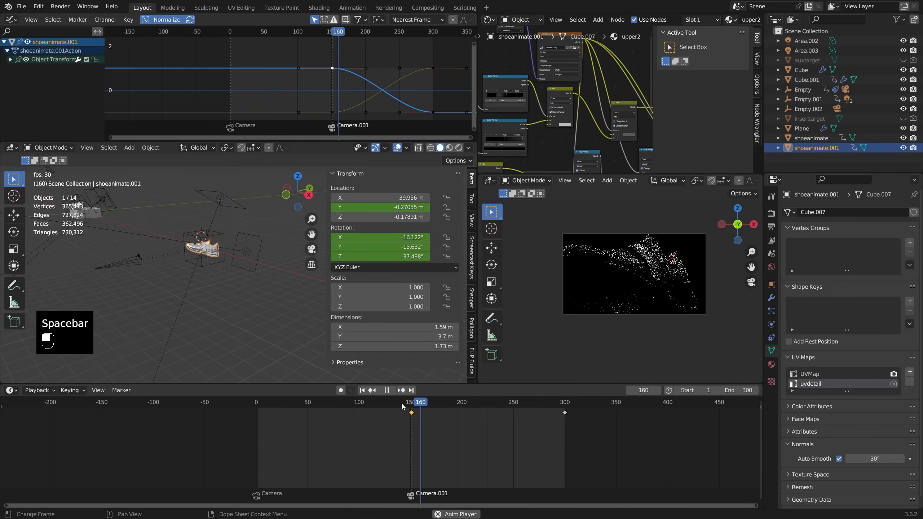
{"action": "left_click", "coordinate": [402, 406]}
{"action": "key", "text": "space"}
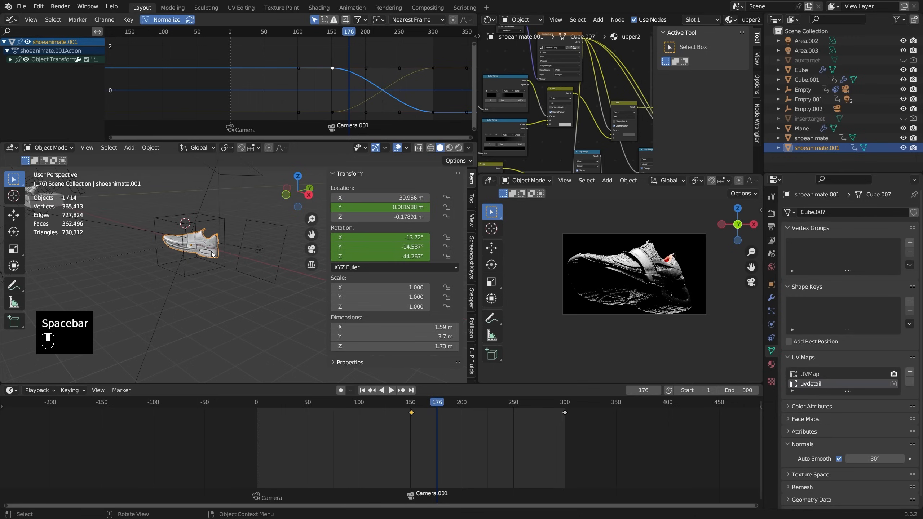
Rotate the handles of the shoe's Z rotation keyframe at frame 151 about 81°, so the turn starts fast and eases out.
{"action": "key", "text": "alt+a"}
{"action": "key", "text": "c"}
{"action": "left_click", "coordinate": [332, 68]}
{"action": "key", "text": "r"}
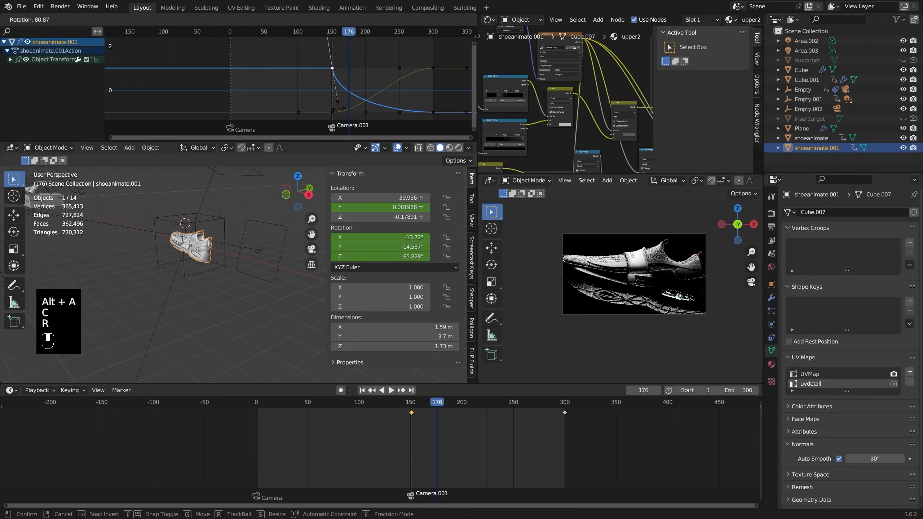
{"action": "left_click", "coordinate": [339, 110]}
Rotate the handles of the shoe's lower-lying curve keyframes at frame 151 for a fast start, and play back the shot.
{"action": "key", "text": "alt+a"}
{"action": "key", "text": "c"}
{"action": "left_click", "coordinate": [333, 113]}
{"action": "right_click", "coordinate": [335, 113]}
{"action": "key", "text": "r"}
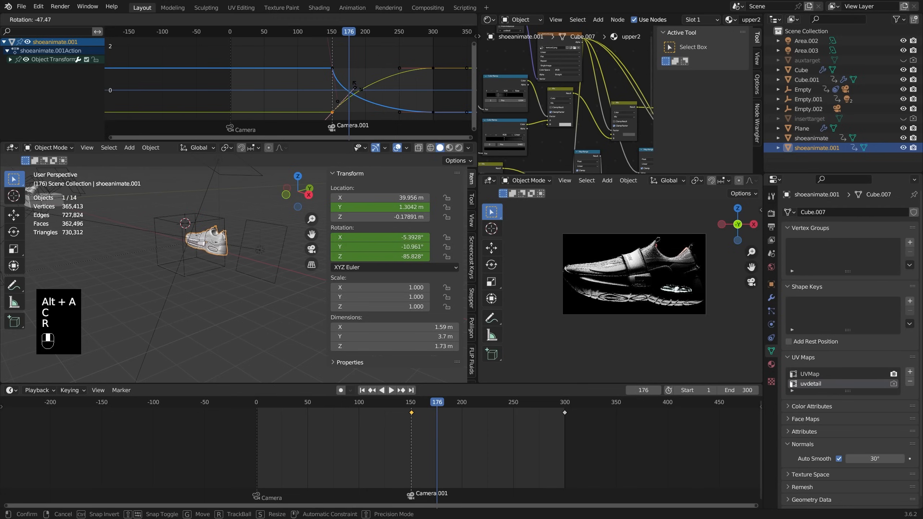
{"action": "left_click", "coordinate": [357, 87]}
{"action": "key", "text": "space"}
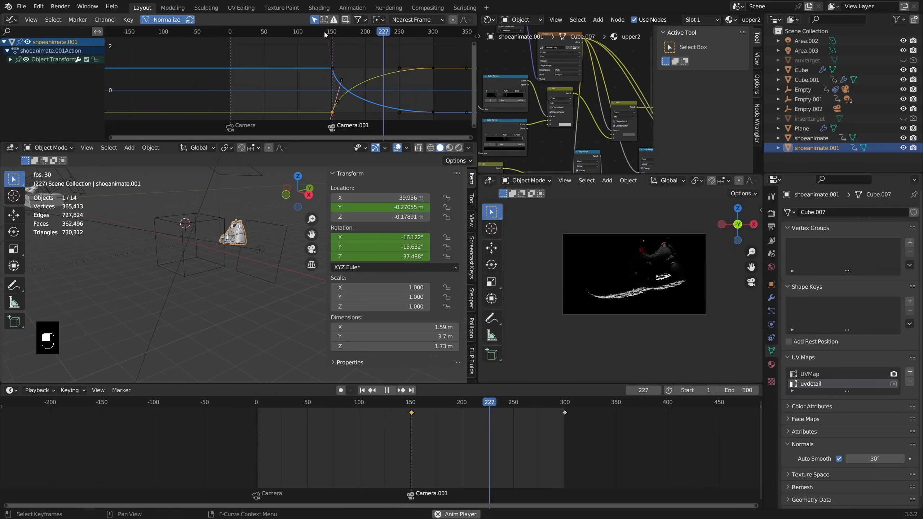
{"action": "key", "text": "space"}
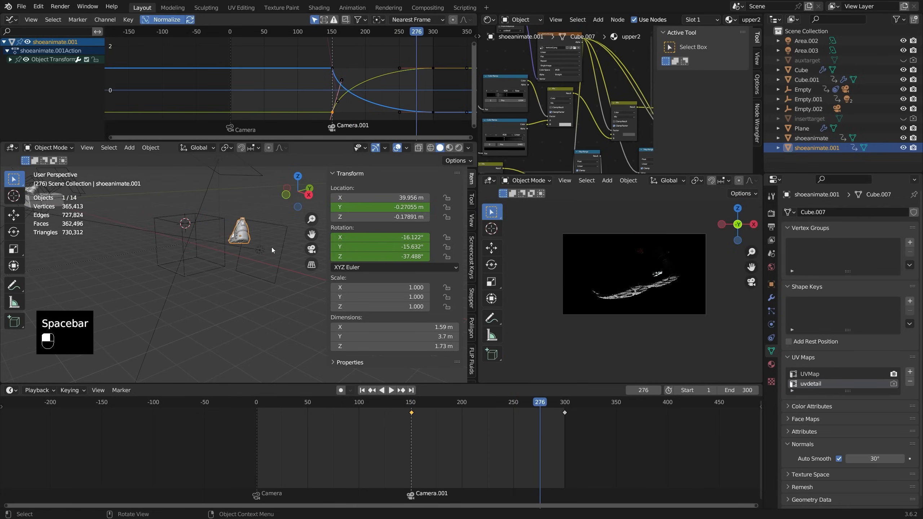
Move the rear area light farther behind the shoe along Y, to about 7.28 m.
{"action": "left_click", "coordinate": [270, 247]}
{"action": "middle_click_drag", "start_coordinate": [265, 247], "coordinate": [204, 254]}
{"action": "key", "text": "g"}
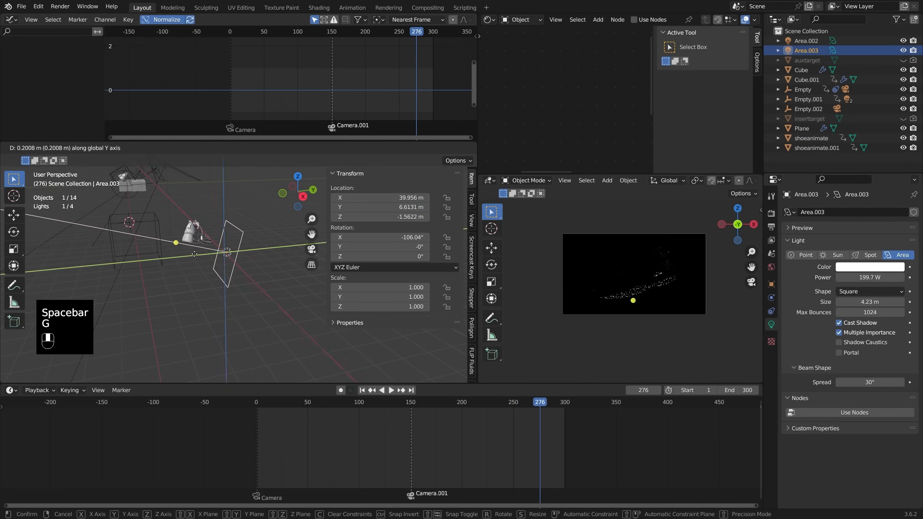
{"action": "left_click", "coordinate": [221, 258]}
Keyframe the rear area light's power at 199.7 W on frame 240 and 0 W on frame 300, and play back the fade.
{"action": "left_click_drag", "start_coordinate": [459, 404], "coordinate": [503, 419]}
{"action": "key", "text": "space"}
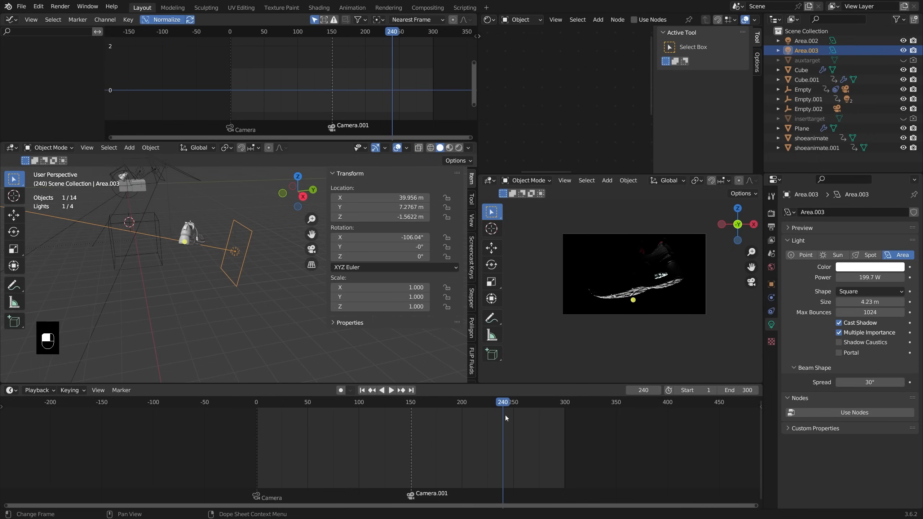
{"action": "right_click", "coordinate": [853, 277]}
{"action": "left_click", "coordinate": [858, 281]}
{"action": "left_click_drag", "start_coordinate": [558, 404], "coordinate": [565, 405]}
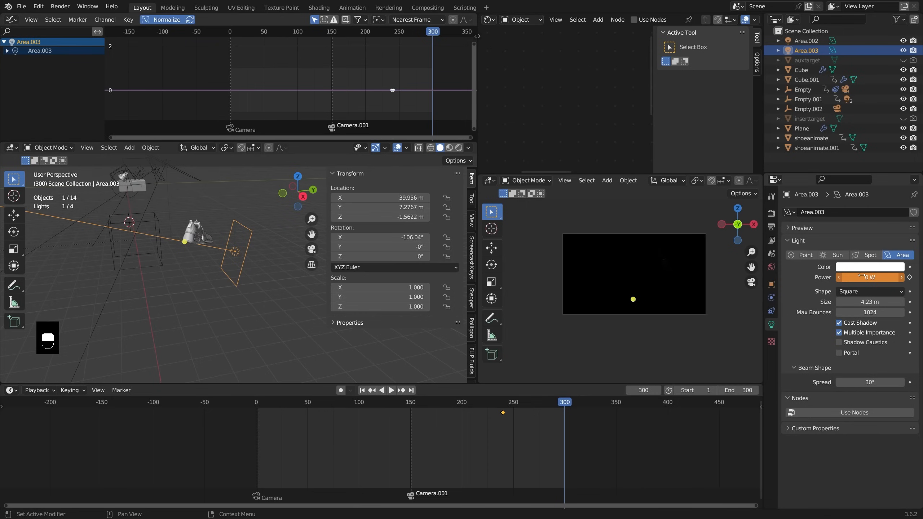
{"action": "key", "text": "i"}
{"action": "left_click", "coordinate": [474, 404]}
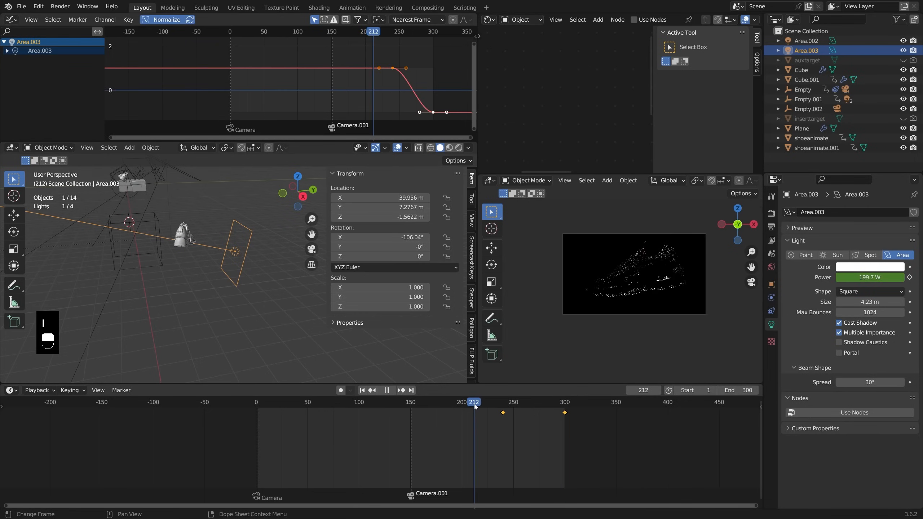
{"action": "key", "text": "space"}
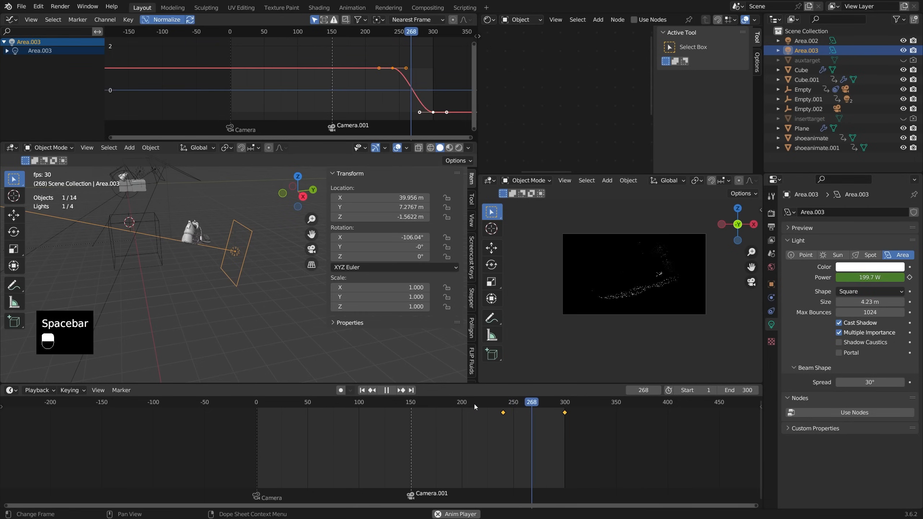
{"action": "left_click", "coordinate": [475, 404]}
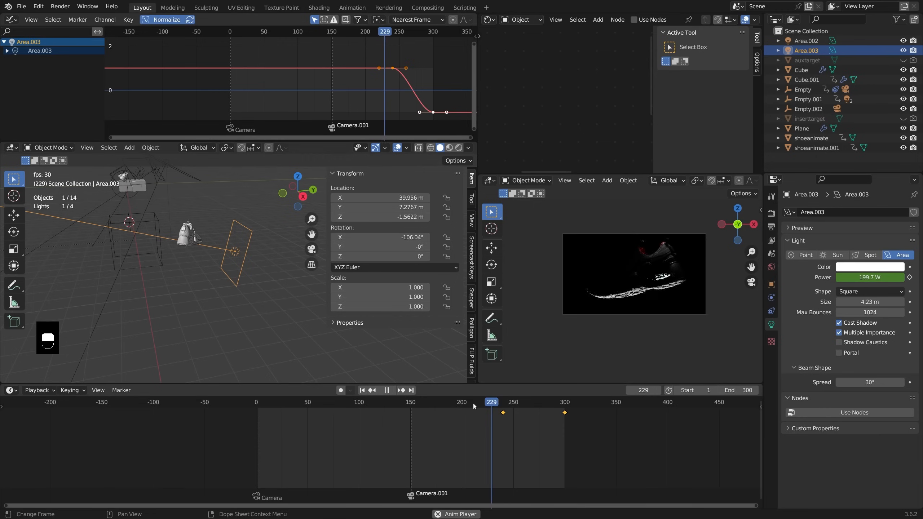
Isolate the duplicated shoe's Y location curve and raise its keyframe at frame 300 so the shoe slides farther.
{"action": "left_click", "coordinate": [203, 235]}
{"action": "key", "text": "space"}
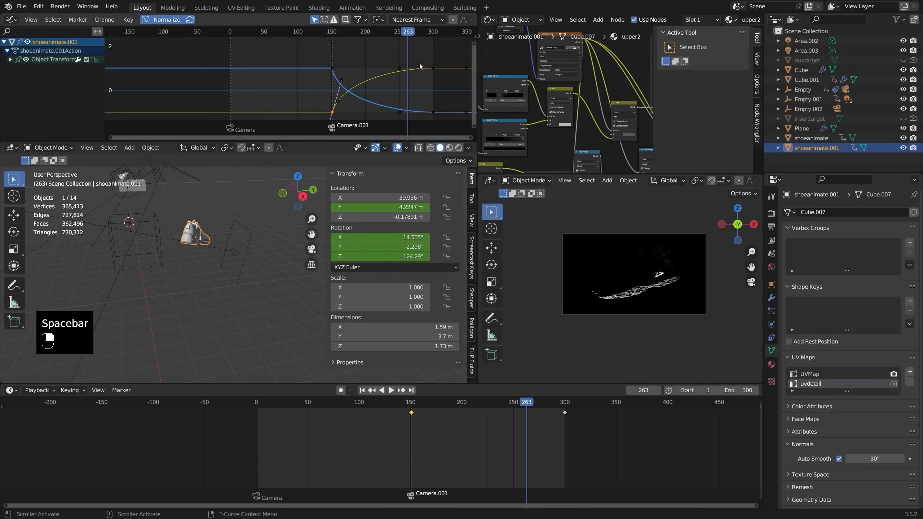
{"action": "left_click", "coordinate": [397, 71]}
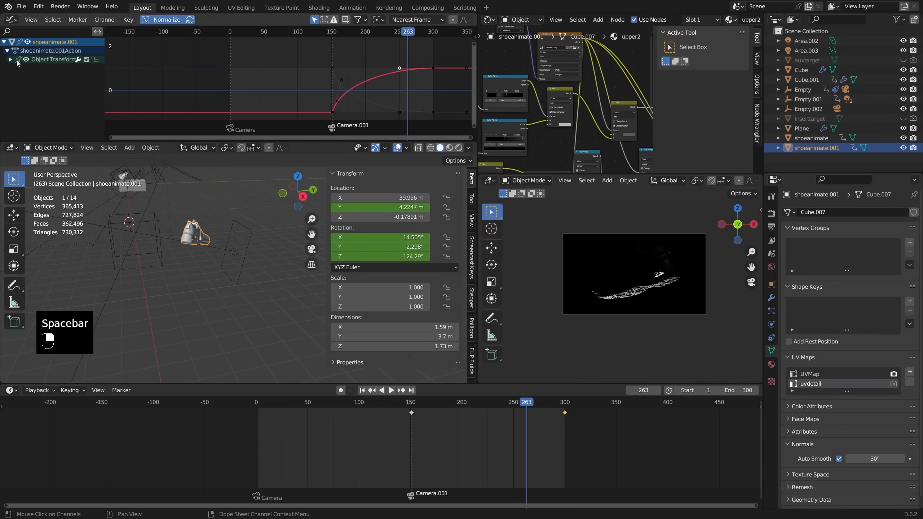
{"action": "left_click", "coordinate": [6, 62]}
{"action": "left_click", "coordinate": [15, 62]}
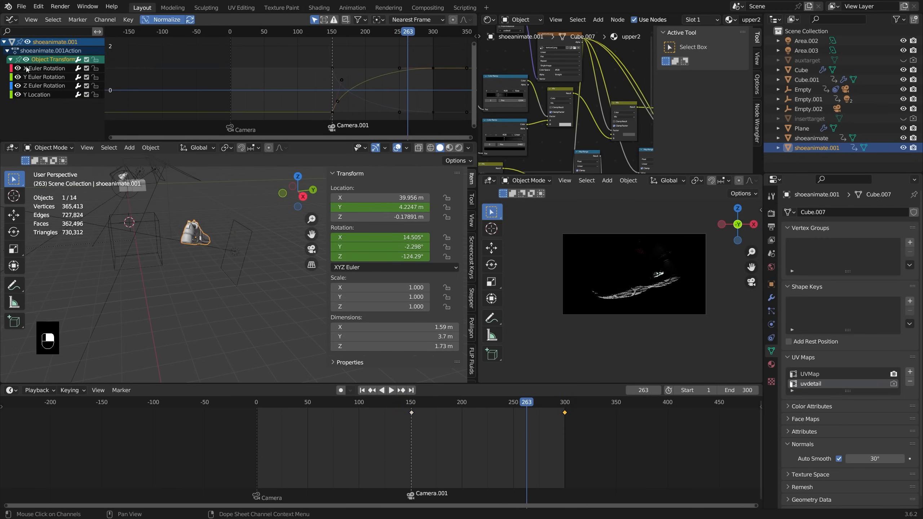
{"action": "left_click", "coordinate": [40, 96]}
{"action": "key", "text": "g"}
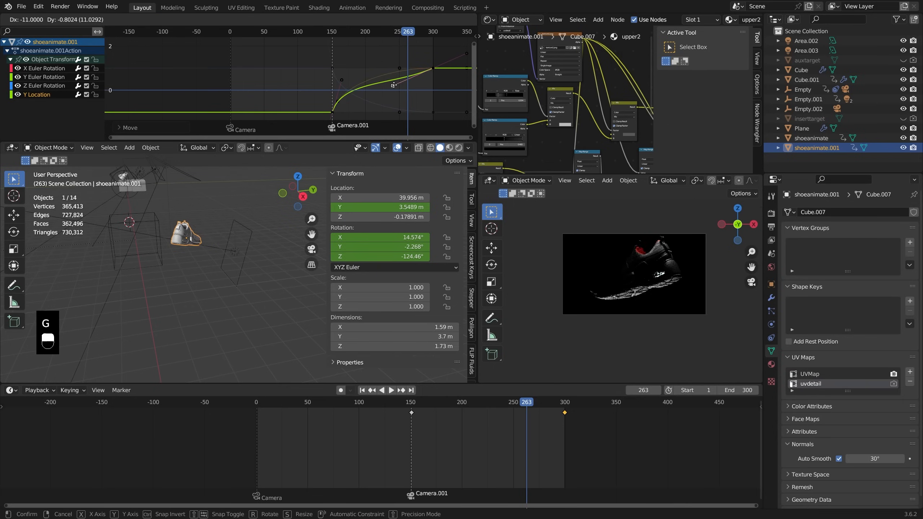
{"action": "left_click", "coordinate": [412, 81]}
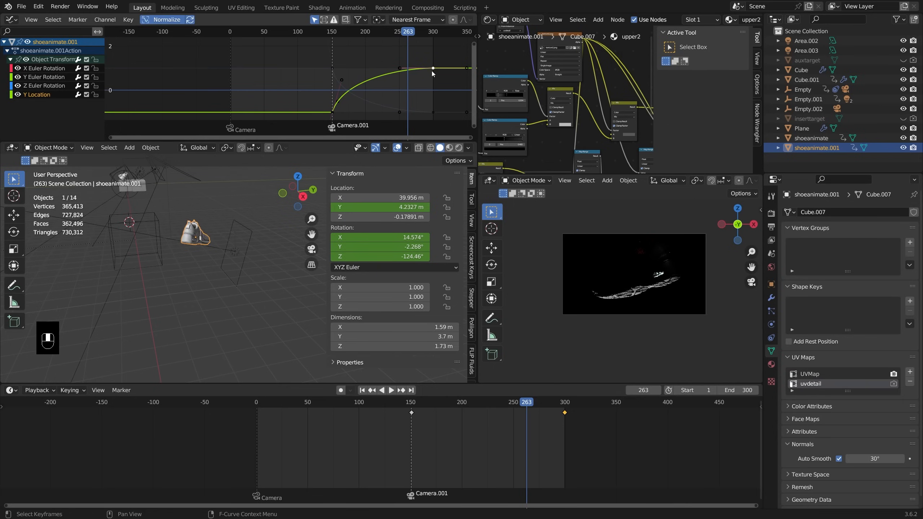
{"action": "key", "text": "g"}
{"action": "left_click", "coordinate": [422, 59]}
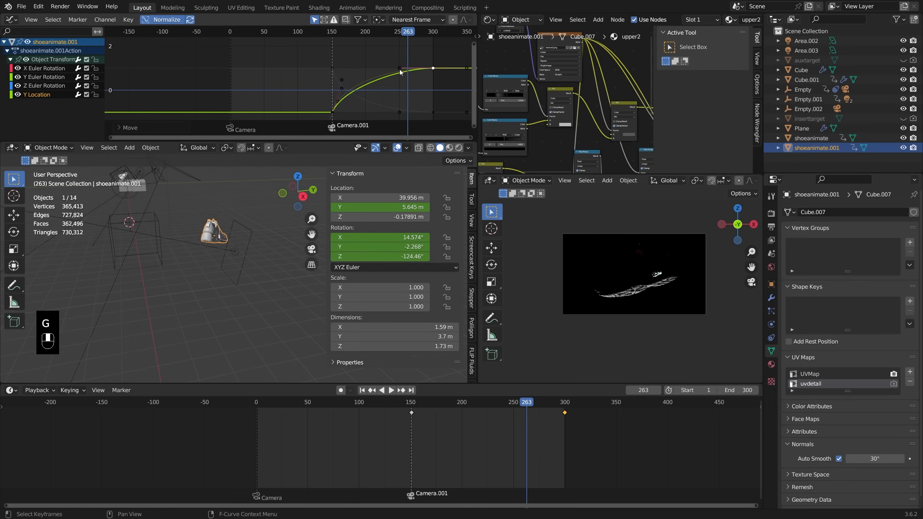
Reshape the duplicated shoe's Y location curve by repositioning the frame 300 handle and rescaling the frame 151 handle, and play back the shot.
{"action": "key", "text": "g"}
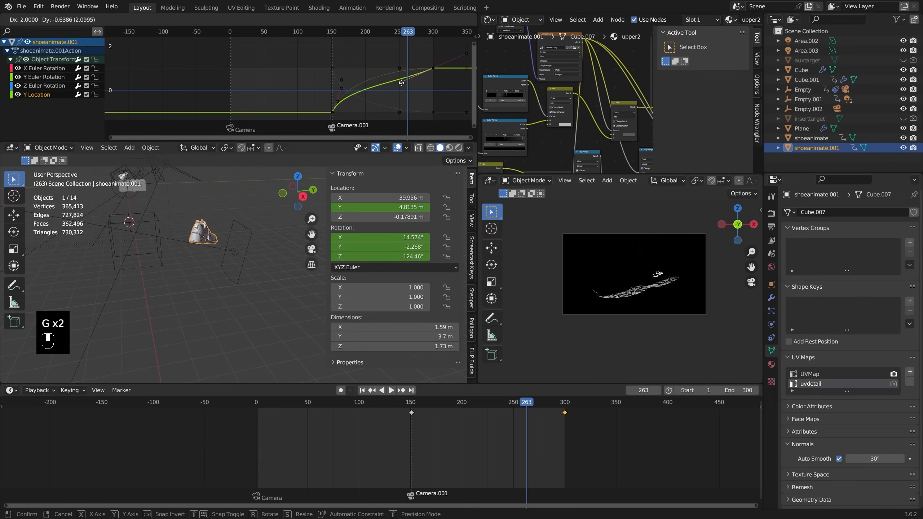
{"action": "left_click", "coordinate": [402, 82]}
{"action": "key", "text": "s"}
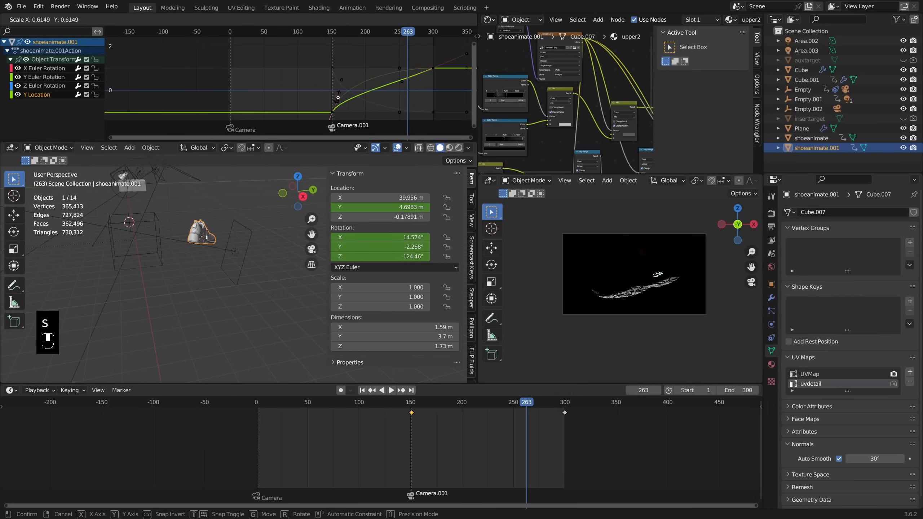
{"action": "left_click", "coordinate": [340, 95]}
{"action": "key", "text": "g"}
{"action": "left_click", "coordinate": [388, 81]}
{"action": "key", "text": "space"}
{"action": "left_click", "coordinate": [324, 31]}
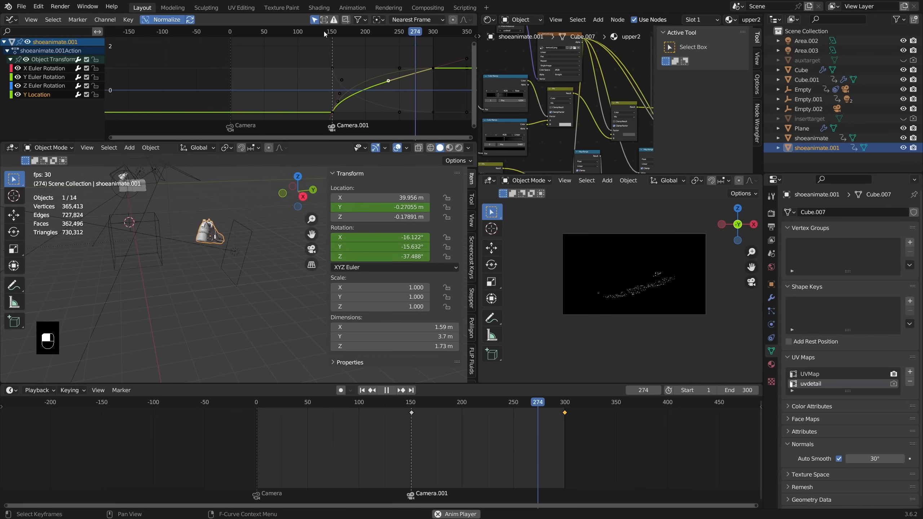
{"action": "key", "text": "space"}
Move the rear area light's first power keyframe earlier to about frame 170, and play back the fade.
{"action": "left_click", "coordinate": [235, 252]}
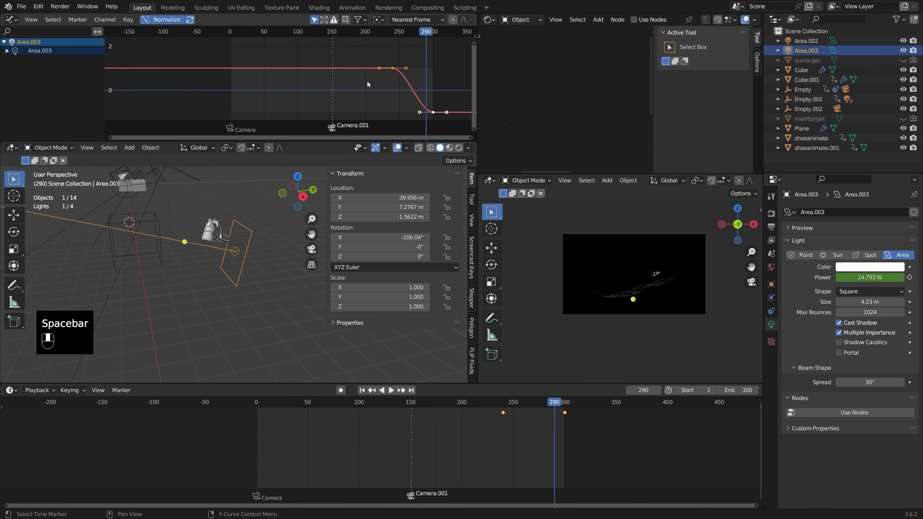
{"action": "key", "text": "g"}
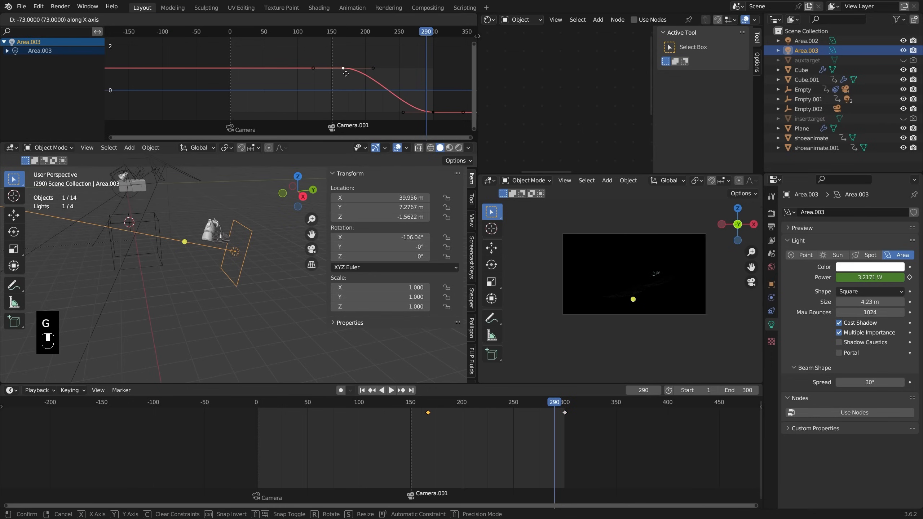
{"action": "left_click", "coordinate": [346, 72]}
{"action": "left_click", "coordinate": [331, 36]}
{"action": "key", "text": "space"}
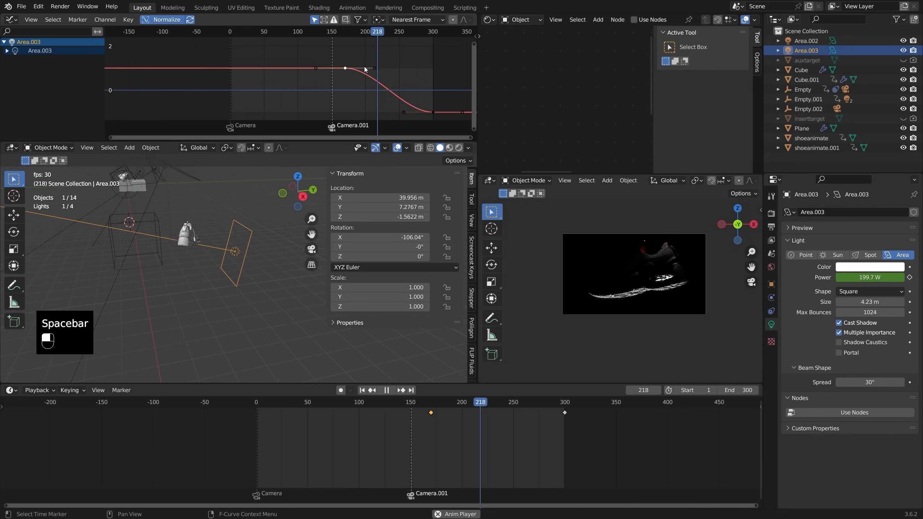
{"action": "key", "text": "space"}
Move the rear area light's final power keyframe to about frame 285, lengthen its incoming handle, and play back the animation.
{"action": "left_click", "coordinate": [404, 113]}
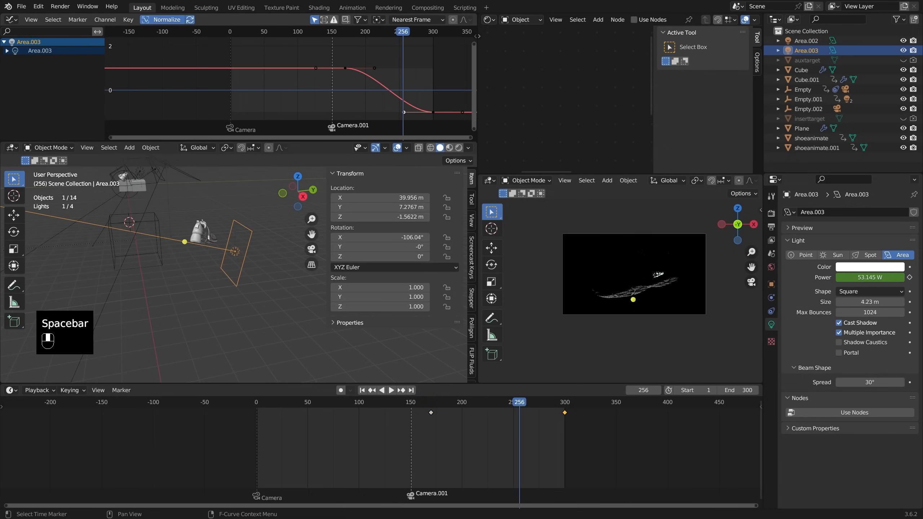
{"action": "key", "text": "s"}
{"action": "key", "text": "g"}
{"action": "left_click", "coordinate": [412, 113]}
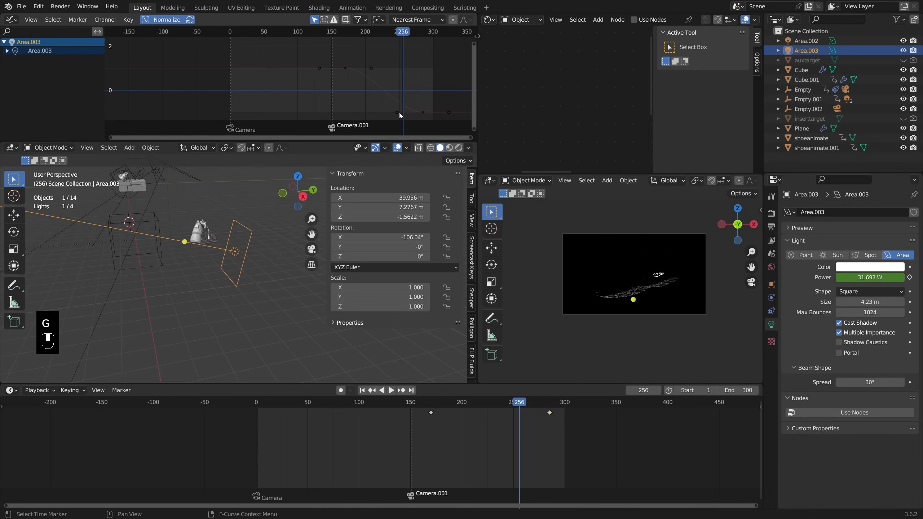
{"action": "left_click", "coordinate": [400, 113]}
{"action": "key", "text": "s"}
{"action": "left_click", "coordinate": [363, 65]}
{"action": "key", "text": "space"}
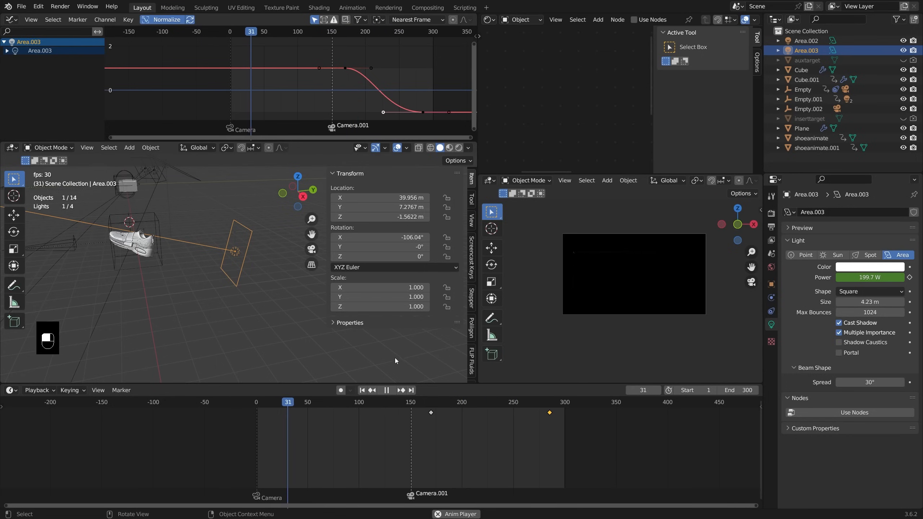
{"action": "key", "text": "space"}
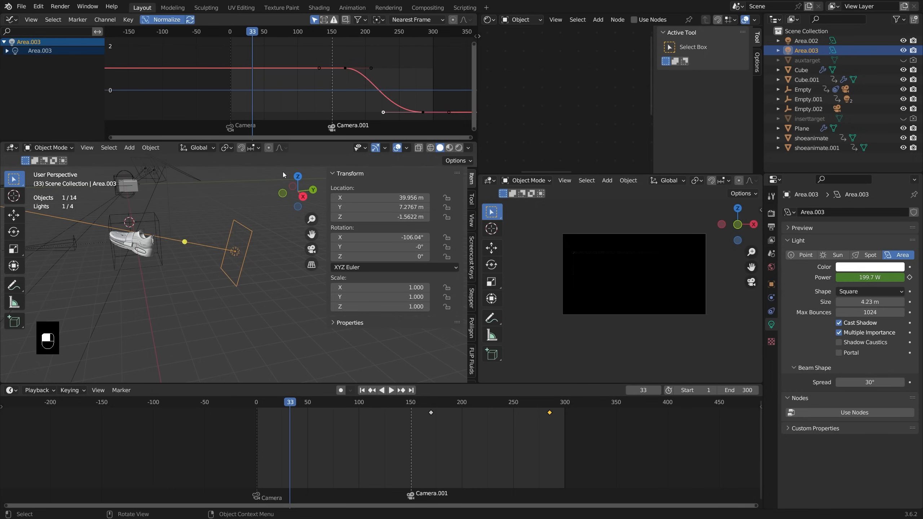
Review the layout of both shots, and inspect the first camera's animation at frame 46.
{"action": "middle_click_drag", "start_coordinate": [256, 217], "coordinate": [251, 272], "text": "shift"}
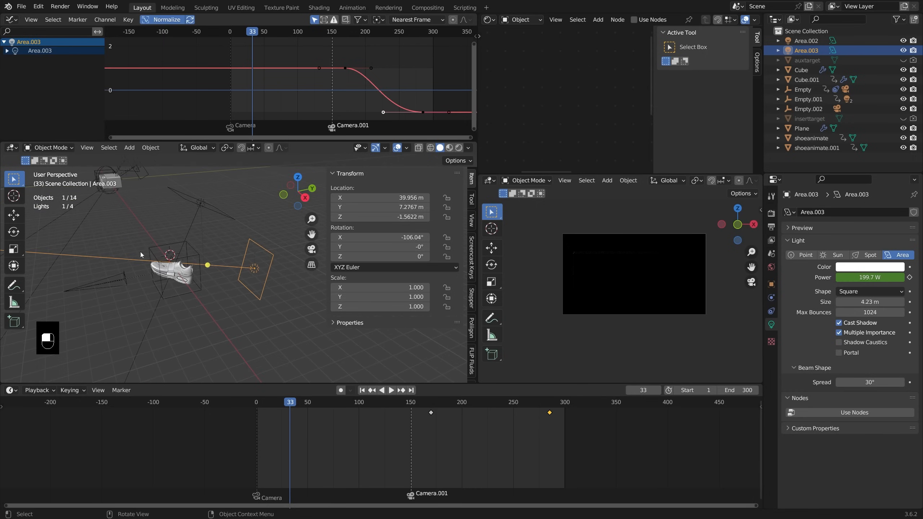
{"action": "middle_click_drag", "start_coordinate": [181, 282], "coordinate": [212, 310], "text": "shift"}
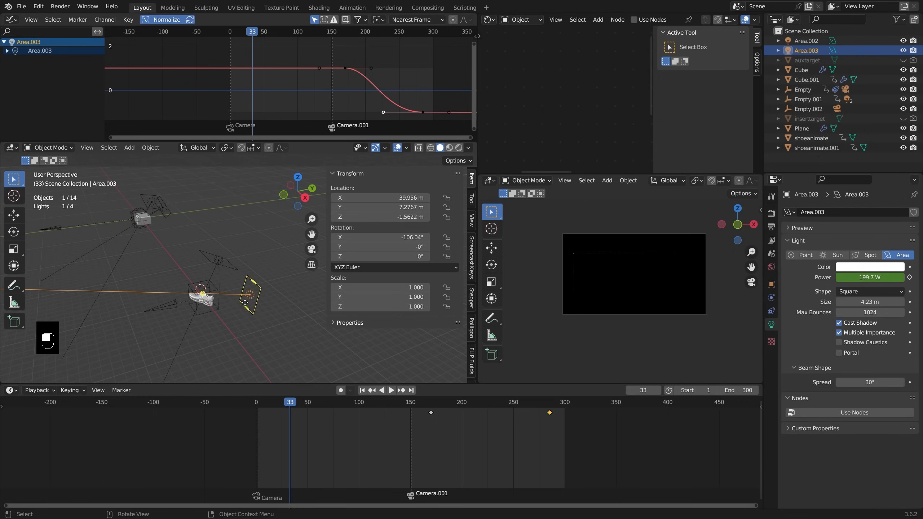
{"action": "middle_click_drag", "start_coordinate": [180, 312], "coordinate": [240, 278], "text": "shift"}
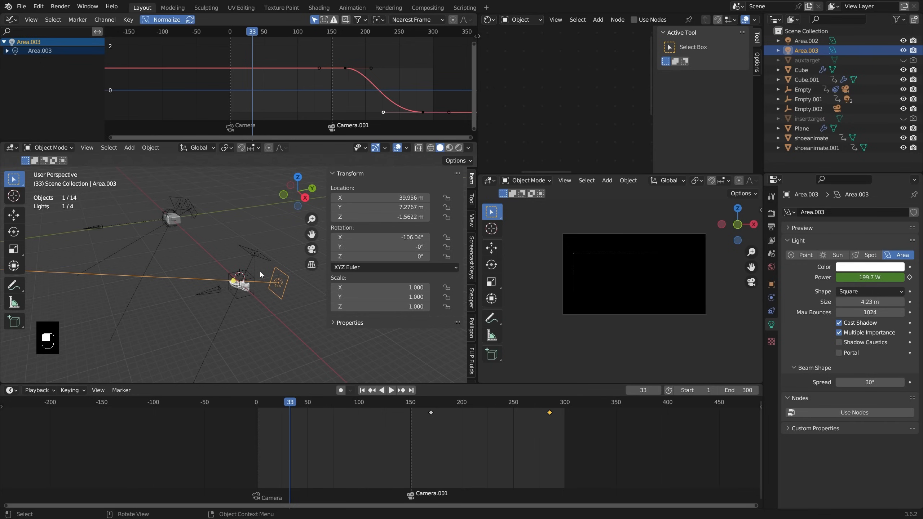
{"action": "key", "text": "space"}
{"action": "key", "text": "space"}
{"action": "left_click", "coordinate": [303, 402]}
{"action": "left_click", "coordinate": [152, 239]}
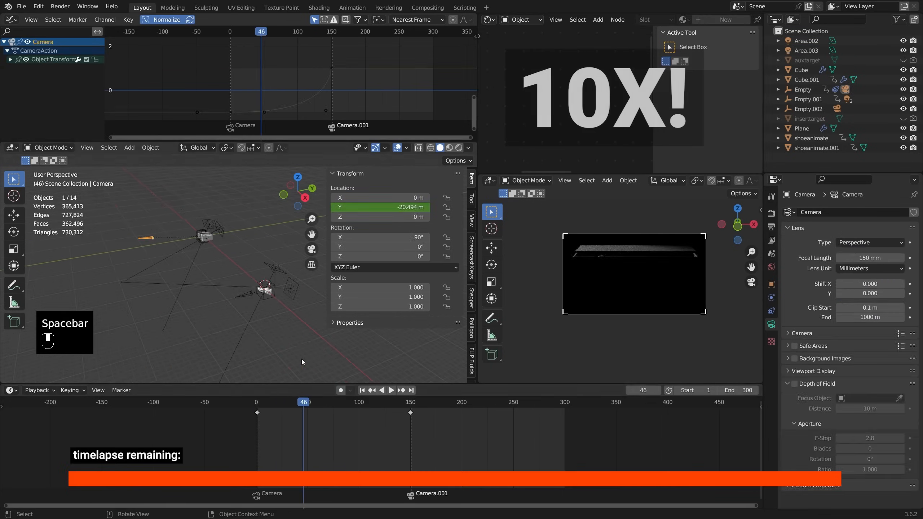
Keyframe the X rotation of the first shot's empty at the start of the shot.
{"action": "left_click", "coordinate": [257, 402]}
{"action": "left_click", "coordinate": [214, 218]}
{"action": "scroll", "coordinate": [221, 209], "scroll_direction": "up", "scroll_amount": 3}
{"action": "left_click", "coordinate": [176, 251]}
{"action": "middle_click_drag", "start_coordinate": [219, 261], "coordinate": [232, 259]}
{"action": "right_click", "coordinate": [400, 237]}
{"action": "left_click", "coordinate": [400, 204]}
Reshape the empty's X rotation curve by pulling its handles for a faster start and end, and play back the first shot.
{"action": "key", "text": "g"}
{"action": "left_click", "coordinate": [323, 78]}
{"action": "key", "text": "space"}
{"action": "left_click", "coordinate": [230, 33]}
{"action": "key", "text": "space"}
{"action": "left_click", "coordinate": [228, 31]}
{"action": "key", "text": "space"}
{"action": "left_click_drag", "start_coordinate": [264, 68], "coordinate": [256, 102]}
{"action": "key", "text": "space"}
{"action": "left_click", "coordinate": [229, 32]}
{"action": "key", "text": "space"}
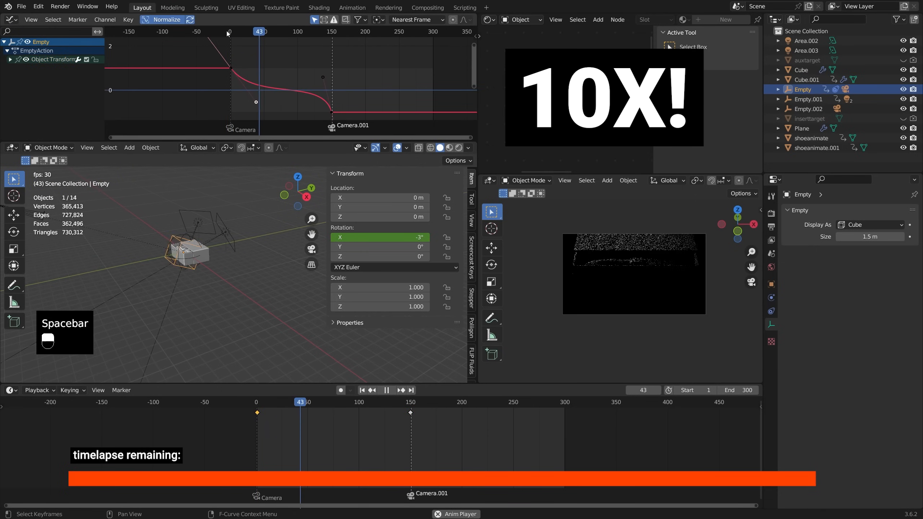
{"action": "key", "text": "space"}
Adjust the empty's X rotation at the end of the first shot, reshape its curve, and play back the result.
{"action": "left_click", "coordinate": [183, 243]}
{"action": "scroll", "coordinate": [185, 243], "scroll_direction": "up", "scroll_amount": 2}
{"action": "left_click", "coordinate": [230, 31]}
{"action": "left_click", "coordinate": [331, 32]}
{"action": "left_click_drag", "start_coordinate": [380, 237], "coordinate": [394, 237]}
{"action": "left_click", "coordinate": [298, 68]}
{"action": "key", "text": "g"}
{"action": "left_click", "coordinate": [323, 107]}
{"action": "key", "text": "space"}
{"action": "left_click", "coordinate": [226, 176]}
{"action": "key", "text": "space"}
Try rescaling all the keyframe handles on the first shot's animation curve and repositioning one handle, and undo the last change.
{"action": "left_click", "coordinate": [278, 31]}
{"action": "key", "text": "a"}
{"action": "key", "text": "s"}
{"action": "left_click_drag", "start_coordinate": [301, 97], "coordinate": [252, 113]}
{"action": "key", "text": "space"}
{"action": "key", "text": "space"}
{"action": "key", "text": "ctrl+z"}
Rescale the keyframe handles of the first shot's animation curves, and play back the shot.
{"action": "key", "text": "x"}
{"action": "key", "text": "s"}
{"action": "scroll", "coordinate": [291, 80], "scroll_direction": "down", "scroll_amount": 3}
{"action": "left_click", "coordinate": [231, 33]}
{"action": "key", "text": "space"}
{"action": "left_click", "coordinate": [205, 230]}
{"action": "key", "text": "a"}
{"action": "key", "text": "s"}
{"action": "left_click", "coordinate": [412, 90]}
{"action": "key", "text": "space"}
{"action": "left_click", "coordinate": [414, 34]}
Pull down the frame 150 handle of the first camera's Y location curve for an abrupt finish, and play back the shot.
{"action": "left_click", "coordinate": [214, 222]}
{"action": "left_click", "coordinate": [449, 33]}
{"action": "left_click", "coordinate": [433, 118]}
{"action": "key", "text": "g"}
{"action": "left_click", "coordinate": [445, 117]}
{"action": "key", "text": "space"}
{"action": "left_click", "coordinate": [274, 35]}
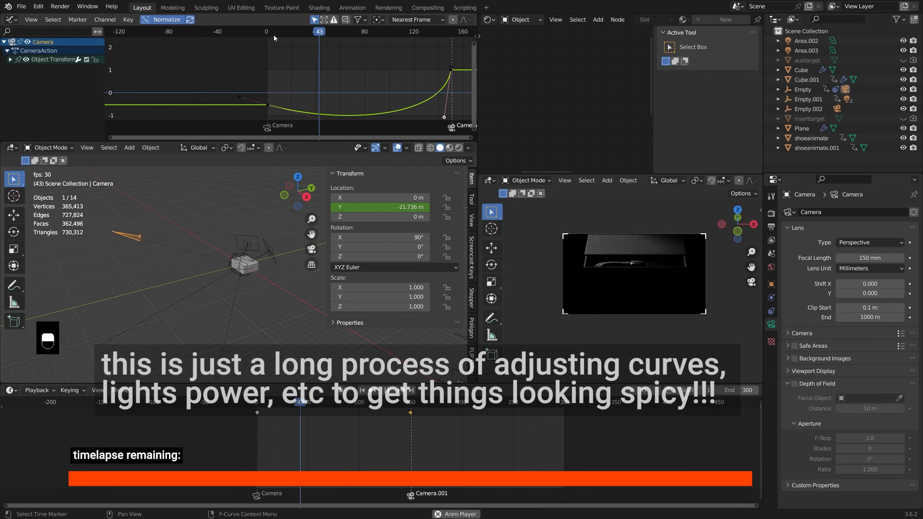
{"action": "left_click", "coordinate": [268, 35]}
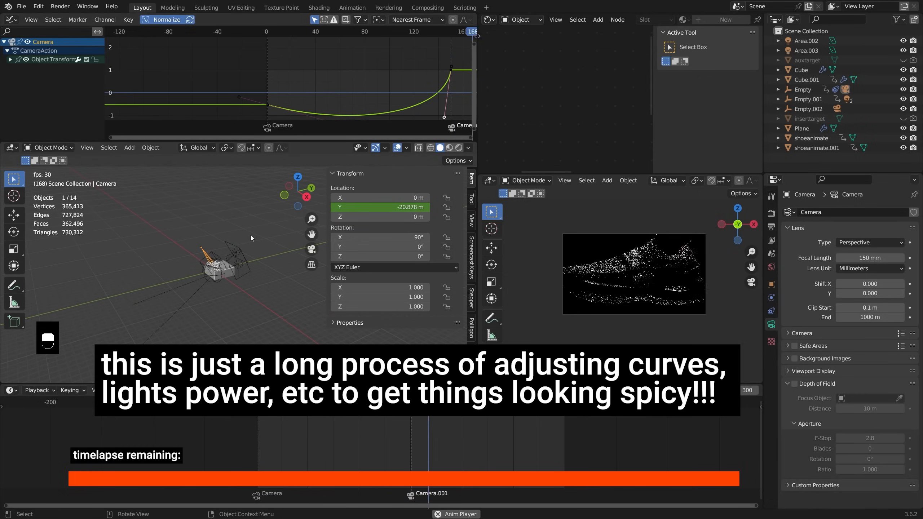
{"action": "key", "text": "space"}
{"action": "key", "text": "space"}
Check the test1_shoereveal render in Media Player, and return to Blender.
{"action": "scroll", "coordinate": [281, 342], "scroll_direction": "up", "scroll_amount": 3}
{"action": "left_click", "coordinate": [255, 332]}
{"action": "key", "text": "r"}
{"action": "key", "text": "r"}
{"action": "key", "text": "alt+Tab"}
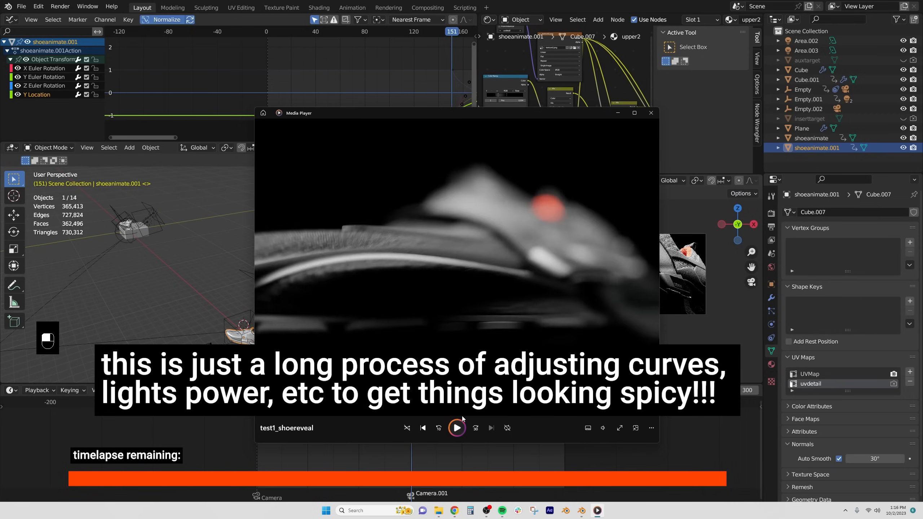
{"action": "key", "text": "alt+Tab"}
Clear the rotation of the area light above the duplicated shoe, move the light along Z, and play back the shot.
{"action": "left_click", "coordinate": [299, 320]}
{"action": "middle_click_drag", "start_coordinate": [203, 269], "coordinate": [233, 262]}
{"action": "left_click", "coordinate": [247, 261]}
{"action": "key", "text": "alt+r"}
{"action": "key", "text": "g"}
{"action": "key", "text": "z"}
{"action": "left_click", "coordinate": [247, 251]}
{"action": "key", "text": "space"}
Frame the duplicated shoe's curves, adjust the handles of its Y Euler rotation curve, and play back from frame 151.
{"action": "left_click", "coordinate": [289, 292]}
{"action": "key", "text": "space"}
{"action": "key", "text": "Home"}
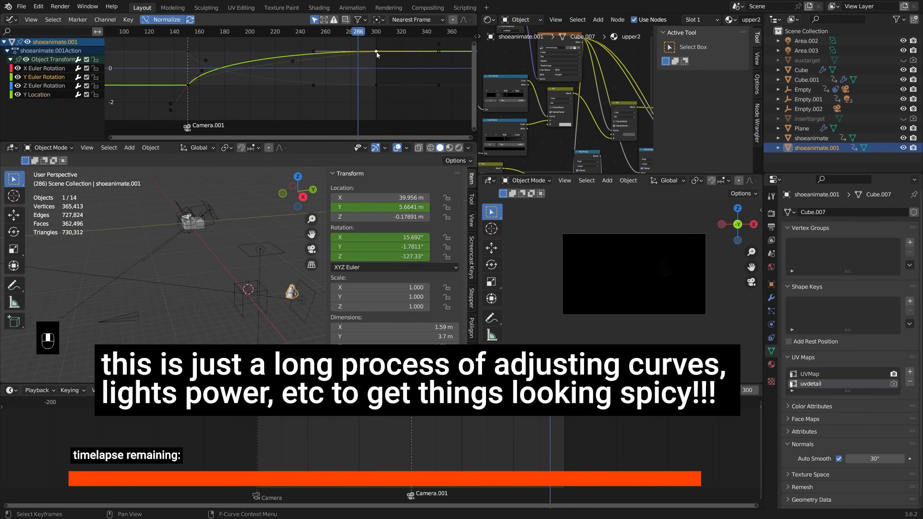
{"action": "key", "text": "g"}
{"action": "key", "text": "g"}
{"action": "left_click", "coordinate": [230, 37]}
{"action": "key", "text": "g"}
{"action": "left_click", "coordinate": [181, 34]}
{"action": "key", "text": "space"}
{"action": "left_click", "coordinate": [180, 34]}
Try tilting the frame 300 handles of the shoe's Z Euler rotation curve, undo the changes, and replay the second shot.
{"action": "left_click", "coordinate": [272, 80]}
{"action": "left_click", "coordinate": [376, 85]}
{"action": "key", "text": "g"}
{"action": "left_click", "coordinate": [379, 107]}
{"action": "key", "text": "space"}
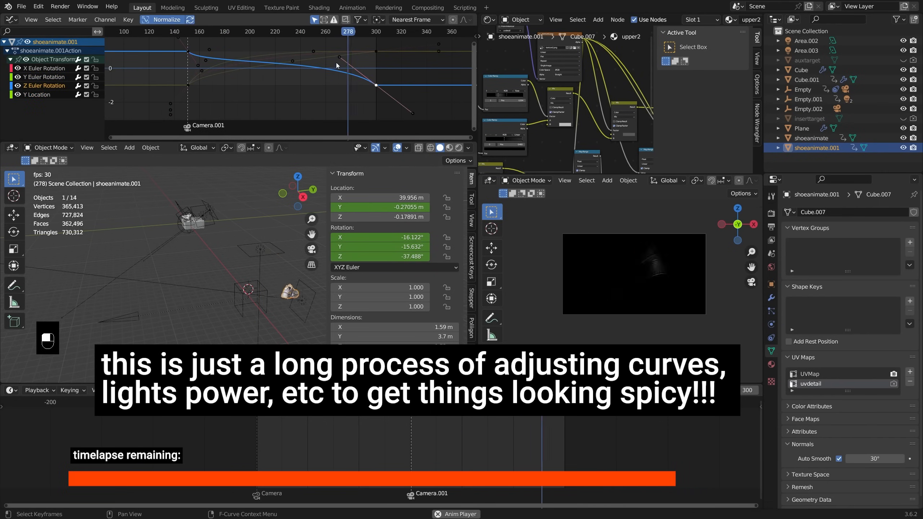
{"action": "key", "text": "space"}
{"action": "key", "text": "ctrl+z"}
{"action": "key", "text": "ctrl+z"}
{"action": "key", "text": "ctrl+z"}
{"action": "key", "text": "space"}
{"action": "left_click", "coordinate": [189, 34]}
{"action": "key", "text": "space"}
Adjust the keyframe handles of the rear area light's power curve so the fade starts quickly after frame 151, and play back.
{"action": "left_click", "coordinate": [274, 256]}
{"action": "left_click", "coordinate": [293, 31]}
{"action": "left_click", "coordinate": [302, 301]}
{"action": "key", "text": "s"}
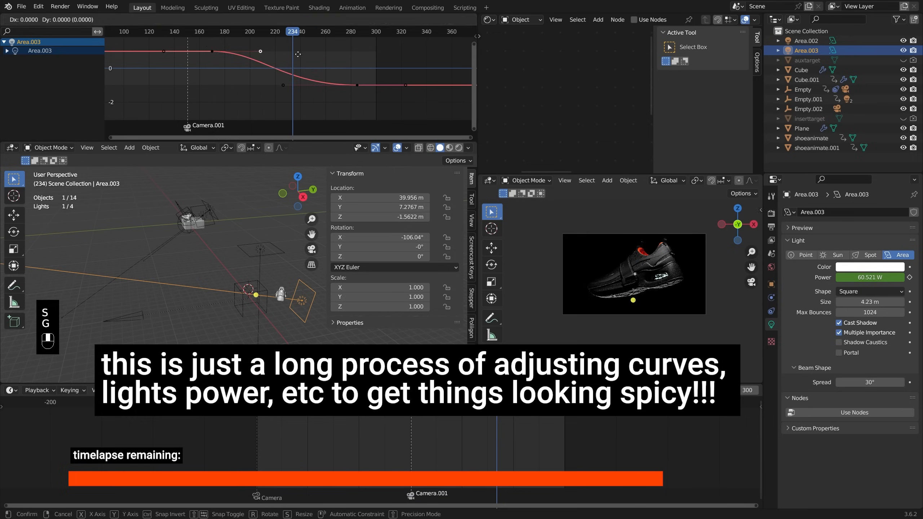
{"action": "key", "text": "g"}
{"action": "key", "text": "g"}
{"action": "left_click", "coordinate": [188, 51]}
{"action": "left_click", "coordinate": [358, 85]}
{"action": "key", "text": "space"}
{"action": "key", "text": "g"}
{"action": "left_click", "coordinate": [200, 83]}
{"action": "key", "text": "space"}
Move and rotate the area light above the duplicated shoe, and play back the second shot.
{"action": "left_click", "coordinate": [263, 254]}
{"action": "middle_click_drag", "start_coordinate": [263, 254], "coordinate": [320, 257]}
{"action": "key", "text": "g"}
{"action": "left_click", "coordinate": [294, 254]}
{"action": "key", "text": "r"}
{"action": "left_click", "coordinate": [389, 404]}
{"action": "key", "text": "space"}
{"action": "key", "text": "space"}
Adjust the second camera's depth of field with an F-Stop of 0.7, and play back the shot.
{"action": "middle_click_drag", "start_coordinate": [255, 261], "coordinate": [203, 262]}
{"action": "left_click", "coordinate": [127, 305]}
{"action": "left_click", "coordinate": [866, 384]}
{"action": "mouse_move", "coordinate": [870, 438]}
{"action": "left_mouse_down"}
{"action": "mouse_move", "coordinate": [839, 438]}
{"action": "mouse_move", "coordinate": [887, 438]}
{"action": "left_mouse_up"}
{"action": "key", "text": "space"}
{"action": "key", "text": "space"}
{"action": "key", "text": "space"}
{"action": "key", "text": "space"}
Pick the duplicated shoe as the second camera's depth of field focus object, and play back from frame 151.
{"action": "left_click", "coordinate": [795, 384]}
{"action": "left_click", "coordinate": [898, 398]}
{"action": "left_click", "coordinate": [900, 398]}
{"action": "left_click", "coordinate": [636, 269]}
{"action": "left_click", "coordinate": [795, 384]}
{"action": "left_click", "coordinate": [411, 403]}
{"action": "key", "text": "space"}
{"action": "key", "text": "space"}
At frame 151, set the duplicated shoe's Y rotation to -31.632°, keyframe it, and play back.
{"action": "left_click", "coordinate": [411, 402]}
{"action": "left_click", "coordinate": [207, 270]}
{"action": "left_click_drag", "start_coordinate": [380, 247], "coordinate": [390, 247]}
{"action": "key", "text": "i"}
{"action": "key", "text": "space"}
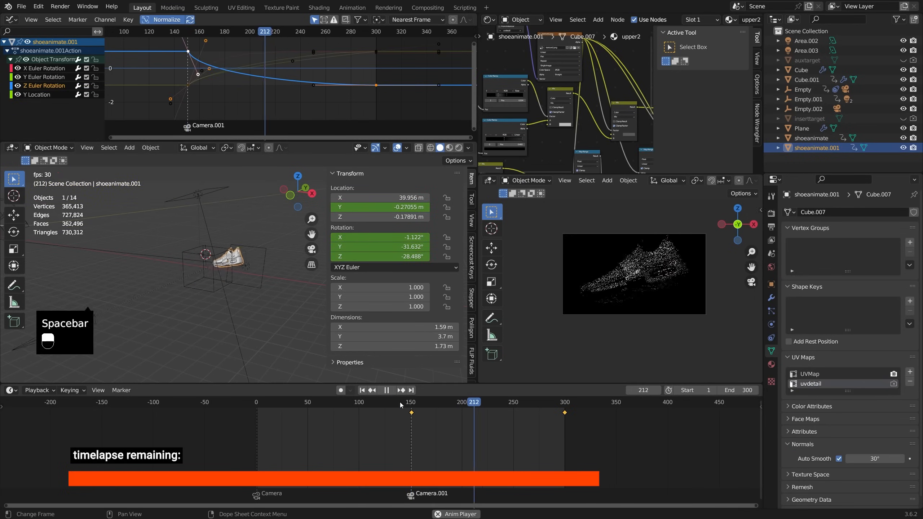
{"action": "key", "text": "space"}
Move the area light above the duplicated shoe to about Y 4.45 m, Z 6.2 m, and play back.
{"action": "left_click", "coordinate": [432, 402]}
{"action": "left_click", "coordinate": [198, 219]}
{"action": "middle_click_drag", "start_coordinate": [199, 219], "coordinate": [145, 233]}
{"action": "key", "text": "g"}
{"action": "key", "text": "space"}
{"action": "key", "text": "space"}
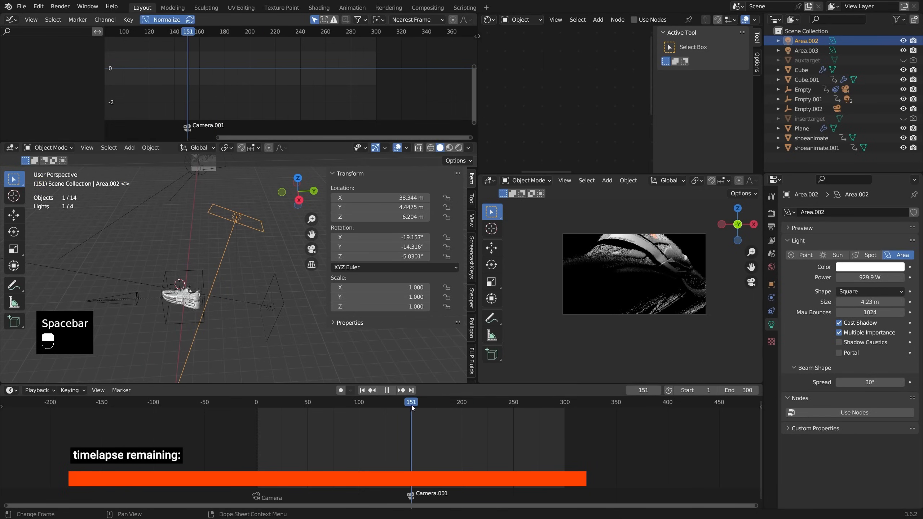
Keyframe the overhead area light's location and rotation as its end pose at frame 300.
{"action": "key", "text": "i"}
{"action": "key", "text": "i"}
{"action": "left_click", "coordinate": [489, 407]}
At frame 151, rotate the overhead area light by -32.9°, move it along Y, keyframe the pose, and play back.
{"action": "left_click", "coordinate": [411, 402]}
{"action": "middle_click_drag", "start_coordinate": [197, 262], "coordinate": [255, 262]}
{"action": "key", "text": "r"}
{"action": "left_click", "coordinate": [171, 233]}
{"action": "key", "text": "g"}
{"action": "key", "text": "y"}
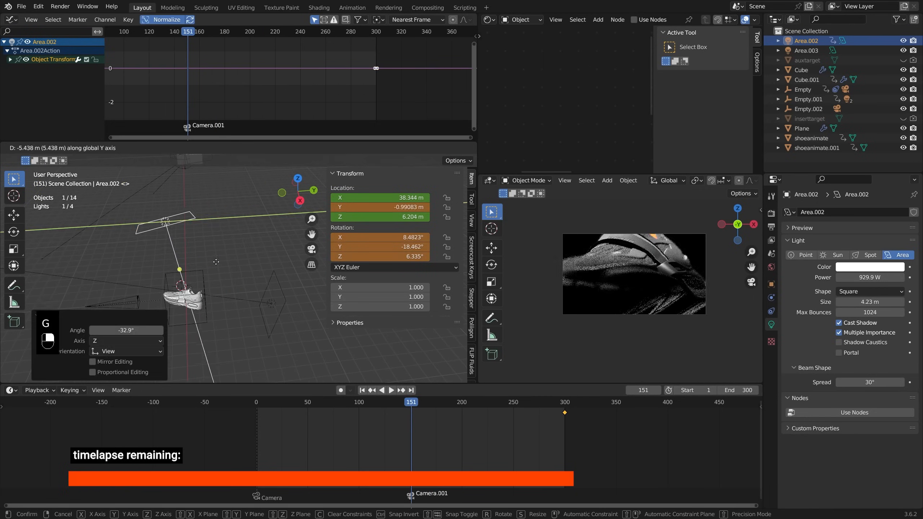
{"action": "left_click", "coordinate": [171, 233]}
{"action": "key", "text": "i"}
{"action": "key", "text": "i"}
{"action": "key", "text": "space"}
{"action": "key", "text": "space"}
Keyframe the overhead area light's power at frame 151, keyframe a lower power at frame 300, and play back.
{"action": "left_click", "coordinate": [411, 402]}
{"action": "key", "text": "i"}
{"action": "left_click", "coordinate": [565, 402]}
{"action": "left_click_drag", "start_coordinate": [870, 277], "coordinate": [836, 278]}
{"action": "key", "text": "i"}
{"action": "key", "text": "space"}
{"action": "key", "text": "space"}
Scale and move the frame 151 handles of the duplicated shoe's motion curves, frame all the curves, and play back.
{"action": "scroll", "coordinate": [207, 277], "scroll_direction": "up", "scroll_amount": 3}
{"action": "left_click", "coordinate": [204, 276]}
{"action": "left_click", "coordinate": [209, 69]}
{"action": "key", "text": "s"}
{"action": "key", "text": "space"}
{"action": "key", "text": "space"}
{"action": "key", "text": "g"}
{"action": "key", "text": "a"}
{"action": "key", "text": "Home"}
{"action": "left_click", "coordinate": [135, 33]}
{"action": "key", "text": "space"}
{"action": "key", "text": "space"}
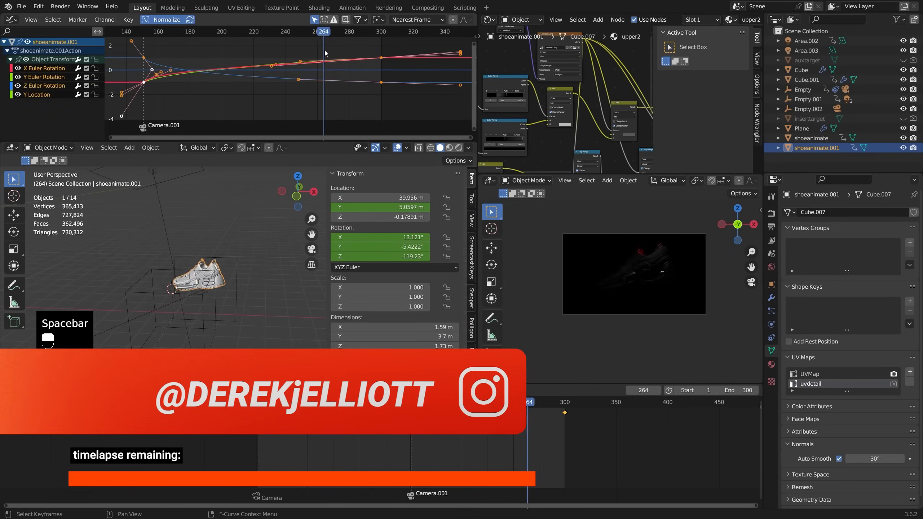
Scale and move the handles of the second camera's Y location curve for a fast start with a long ease-out, and play back.
{"action": "scroll", "coordinate": [212, 255], "scroll_direction": "down", "scroll_amount": 4}
{"action": "left_click", "coordinate": [155, 331]}
{"action": "key", "text": "g"}
{"action": "key", "text": "s"}
{"action": "key", "text": "a"}
{"action": "key", "text": "s"}
{"action": "key", "text": "g"}
{"action": "left_click", "coordinate": [153, 34]}
{"action": "key", "text": "space"}
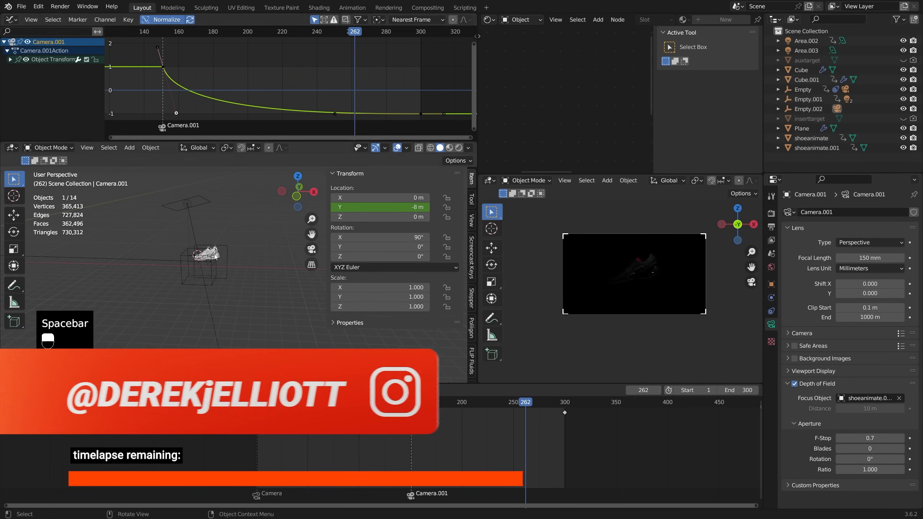
Frame the duplicated shoe's curves, adjust the Y Euler rotation handles near frame 151, and play back both shots.
{"action": "left_click", "coordinate": [204, 262]}
{"action": "key", "text": "Home"}
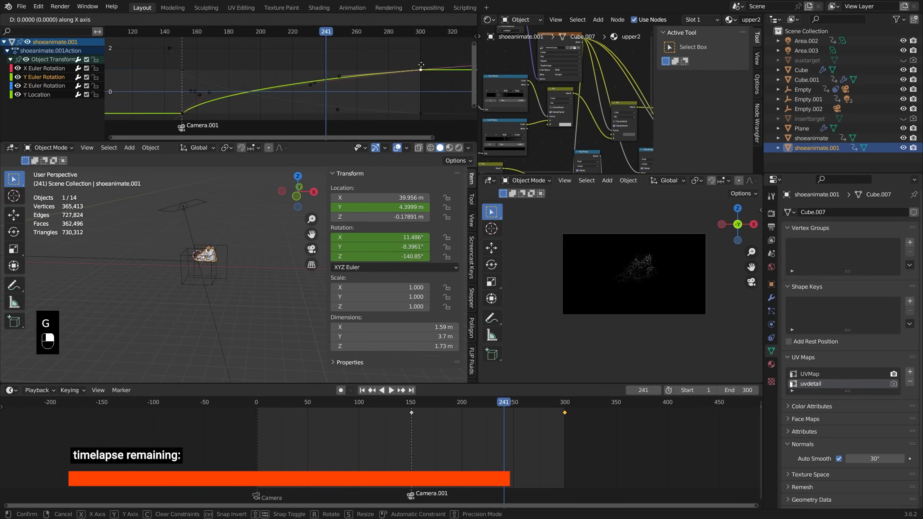
{"action": "left_click", "coordinate": [191, 91]}
{"action": "key", "text": "g"}
{"action": "left_click", "coordinate": [197, 99]}
{"action": "key", "text": "space"}
{"action": "key", "text": "a"}
{"action": "key", "text": "Home"}
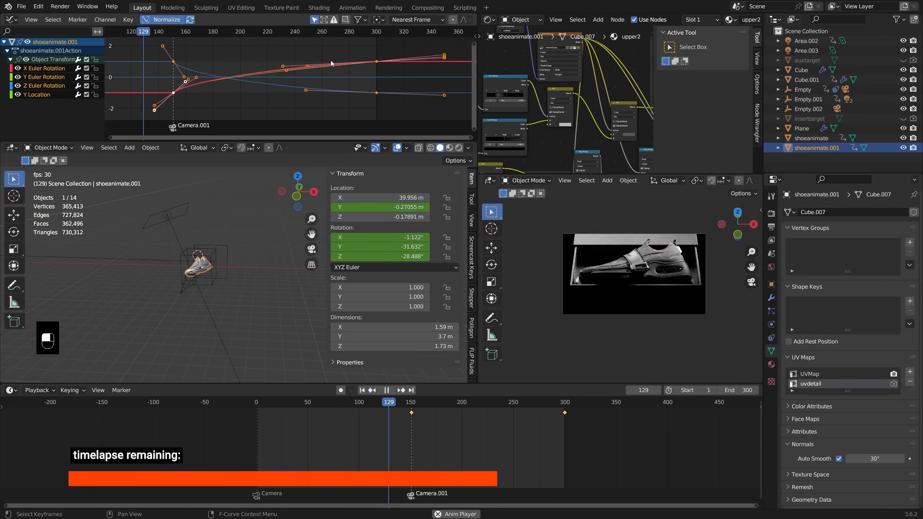
{"action": "left_click", "coordinate": [598, 511]}
{"action": "left_click", "coordinate": [245, 405]}
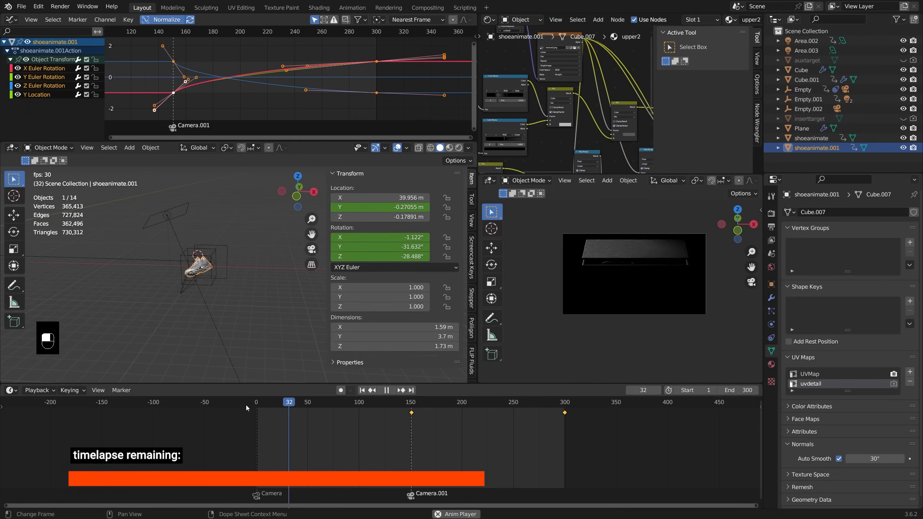
{"action": "left_click", "coordinate": [403, 407]}
In side view, reposition the rear area light to about Y 5.65 m, Z -3.27 m with X rotation -125.53°, and play back.
{"action": "left_click", "coordinate": [169, 214]}
{"action": "key", "text": "space"}
{"action": "key", "text": "space"}
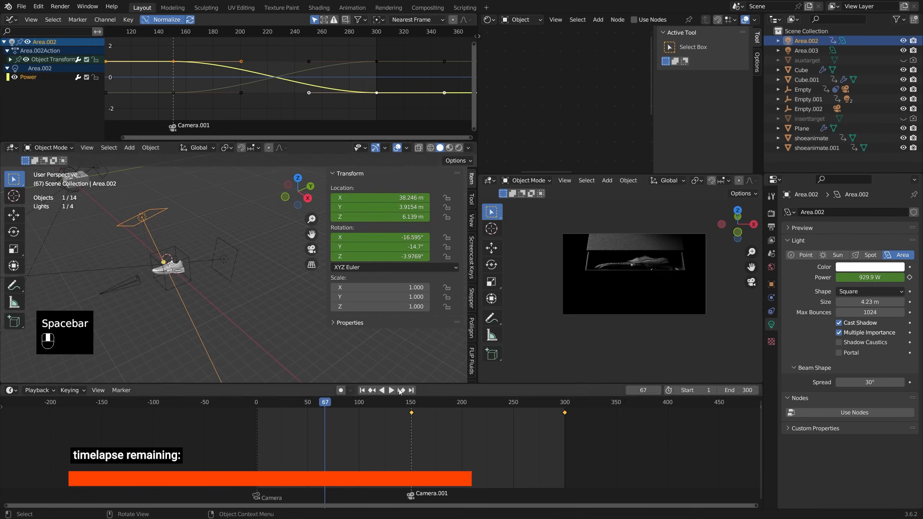
{"action": "key", "text": "space"}
{"action": "key", "text": "KP_1"}
{"action": "key", "text": "KP_3"}
{"action": "left_click", "coordinate": [221, 262]}
{"action": "left_click_drag", "start_coordinate": [223, 260], "coordinate": [208, 273]}
{"action": "key", "text": "space"}
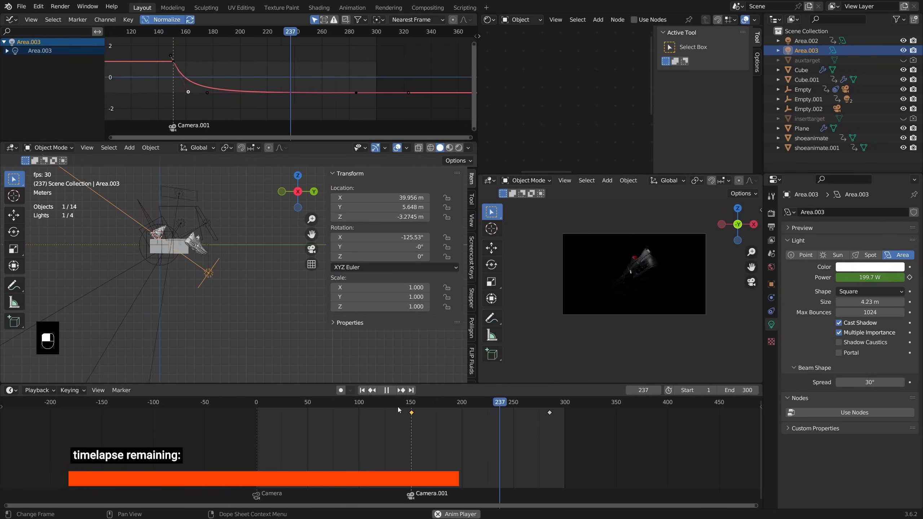
Play back the second shot to check the rear area light's power fade.
{"action": "key", "text": "space"}
{"action": "key", "text": "space"}
{"action": "scroll", "coordinate": [203, 248], "scroll_direction": "up", "scroll_amount": 4}
{"action": "scroll", "coordinate": [222, 265], "scroll_direction": "down", "scroll_amount": 3}
{"action": "key", "text": "space"}
Select a light in the second shot, adjust its fade curve near frame 151, and play back the shot.
{"action": "left_click", "coordinate": [221, 277]}
{"action": "key", "text": "a"}
{"action": "scroll", "coordinate": [348, 77], "scroll_direction": "up", "scroll_amount": 2}
{"action": "left_click_drag", "start_coordinate": [158, 83], "coordinate": [165, 60]}
{"action": "key", "text": "space"}
{"action": "key", "text": "space"}
{"action": "key", "text": "space"}
{"action": "key", "text": "space"}
{"action": "middle_click_drag", "start_coordinate": [204, 254], "coordinate": [233, 269]}
At frame 300, rotate and move the top area light above the second shoe and insert keyframes for it.
{"action": "left_click", "coordinate": [224, 215]}
{"action": "left_click", "coordinate": [568, 407]}
{"action": "left_click_drag", "start_coordinate": [567, 410], "coordinate": [564, 410]}
{"action": "key", "text": "r"}
{"action": "key", "text": "g"}
{"action": "middle_click_drag", "start_coordinate": [254, 273], "coordinate": [221, 269]}
{"action": "key", "text": "i"}
{"action": "key", "text": "i"}
Set the top area light's keyframes to linear interpolation and play back the second shot.
{"action": "left_click", "coordinate": [279, 403]}
{"action": "key", "text": "a"}
{"action": "key", "text": "t"}
{"action": "left_click", "coordinate": [242, 70]}
{"action": "key", "text": "space"}
{"action": "left_click", "coordinate": [139, 32]}
{"action": "key", "text": "space"}
{"action": "left_click", "coordinate": [152, 31]}
In side view, clear the top area light's rotation, re-aim and move it over the shoe, and play back.
{"action": "key", "text": "KP_3"}
{"action": "key", "text": "alt+r"}
{"action": "key", "text": "r"}
{"action": "left_click", "coordinate": [362, 226]}
{"action": "key", "text": "g"}
{"action": "middle_click", "coordinate": [360, 227]}
{"action": "left_click", "coordinate": [352, 226]}
{"action": "key", "text": "space"}
{"action": "key", "text": "space"}
Narrow the top area light's spread, play back the shot, and keyframe the spread at frame 151.
{"action": "left_click_drag", "start_coordinate": [546, 405], "coordinate": [431, 411]}
{"action": "left_click_drag", "start_coordinate": [870, 382], "coordinate": [840, 383]}
{"action": "key", "text": "space"}
{"action": "key", "text": "space"}
{"action": "mouse_move", "coordinate": [405, 407]}
{"action": "left_mouse_down"}
{"action": "mouse_move", "coordinate": [506, 407]}
{"action": "mouse_move", "coordinate": [412, 406]}
{"action": "left_mouse_up"}
{"action": "key", "text": "i"}
Keyframe a wider spread for the top area light at frame 202 and a narrow one at frame 251, and play back.
{"action": "left_click", "coordinate": [464, 403]}
{"action": "left_click_drag", "start_coordinate": [866, 380], "coordinate": [887, 381]}
{"action": "key", "text": "i"}
{"action": "left_click", "coordinate": [515, 402]}
{"action": "left_click_drag", "start_coordinate": [870, 382], "coordinate": [847, 383]}
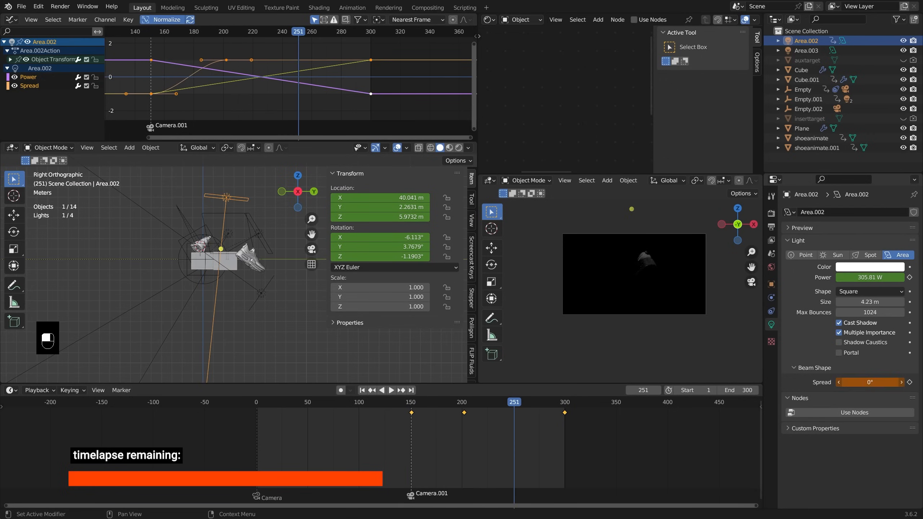
{"action": "key", "text": "i"}
{"action": "left_click", "coordinate": [402, 402]}
{"action": "key", "text": "space"}
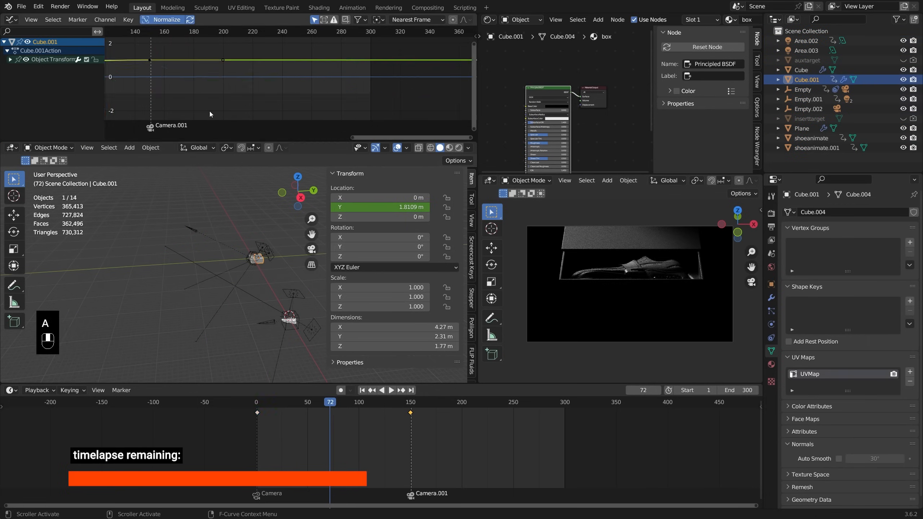
Play back the first shot's box slide and move a motion curve handle to adjust its easing.
{"action": "key", "text": "space"}
{"action": "key", "text": "space"}
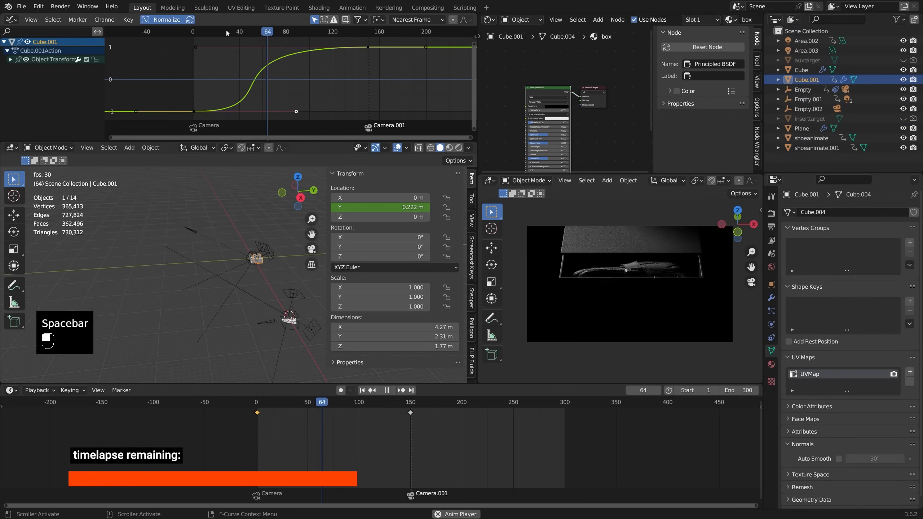
{"action": "left_click", "coordinate": [190, 247]}
{"action": "scroll", "coordinate": [289, 91], "scroll_direction": "down", "scroll_amount": 2}
{"action": "key", "text": "g"}
{"action": "left_click", "coordinate": [312, 113]}
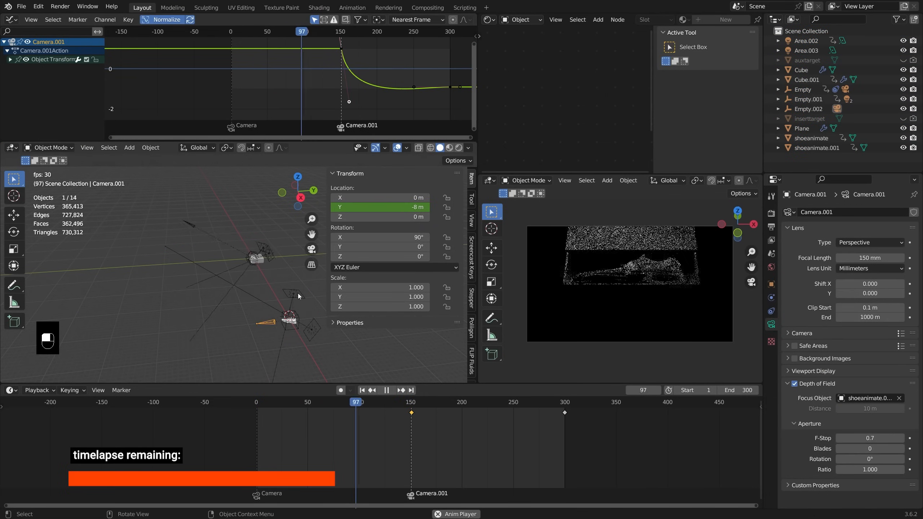
Retime the start of Area.001's power fade-in near frame 75 and play back.
{"action": "key", "text": "g"}
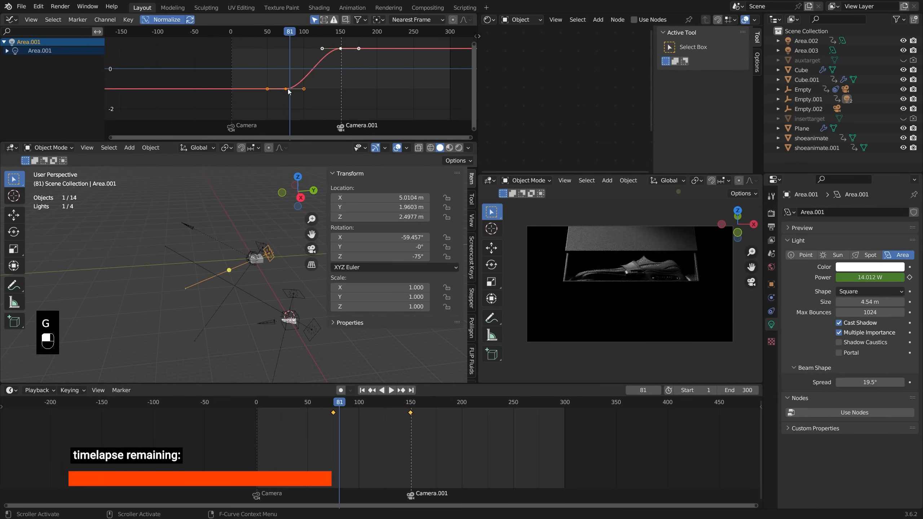
{"action": "key", "text": "g"}
{"action": "key", "text": "g"}
{"action": "key", "text": "space"}
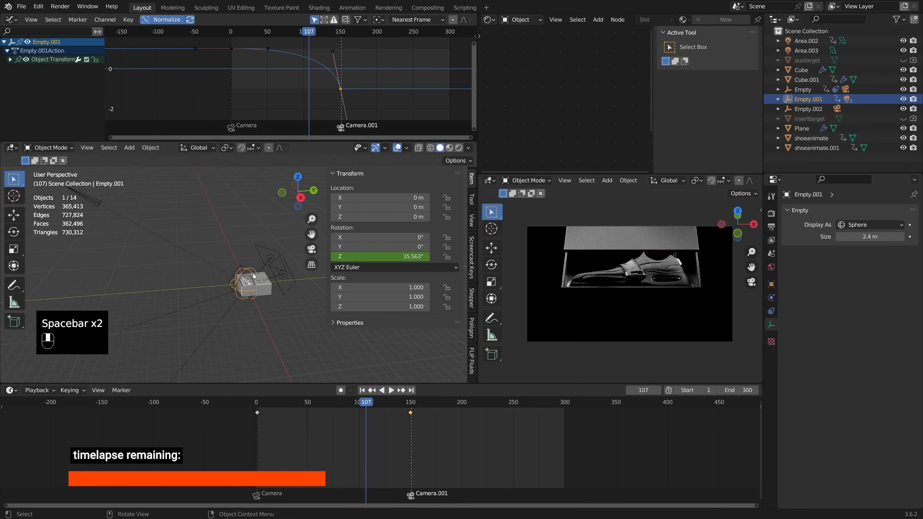
Rotate and move the handles of Empty.001's Z rotation curve at frames 0 and 150, and play back.
{"action": "key", "text": "g"}
{"action": "key", "text": "space"}
{"action": "key", "text": "space"}
{"action": "key", "text": "r"}
{"action": "left_click", "coordinate": [224, 35]}
{"action": "key", "text": "g"}
{"action": "left_click", "coordinate": [310, 111]}
{"action": "key", "text": "space"}
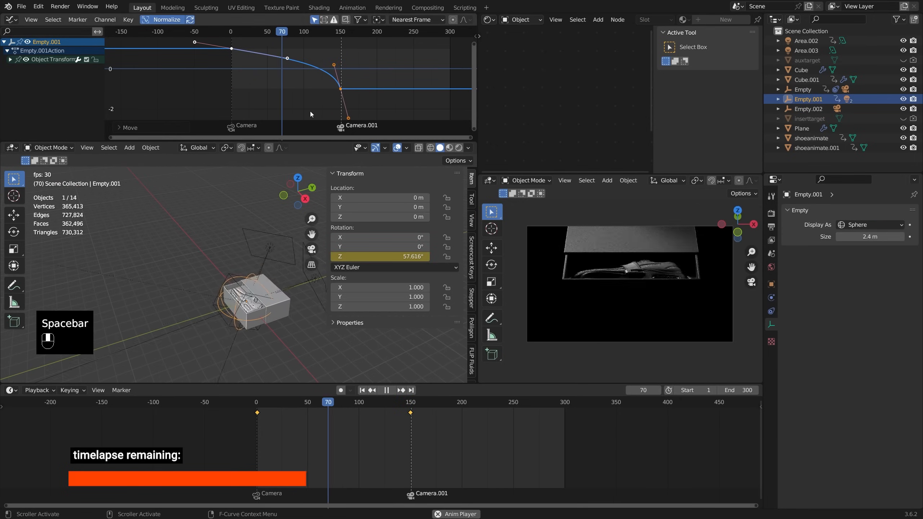
Set the power of the first shot's light Area to 500.1 W and scrub through both shots.
{"action": "left_click", "coordinate": [218, 248]}
{"action": "left_click_drag", "start_coordinate": [870, 277], "coordinate": [880, 277]}
{"action": "left_click", "coordinate": [377, 425]}
{"action": "scroll", "coordinate": [272, 299], "scroll_direction": "up", "scroll_amount": 8}
{"action": "left_click", "coordinate": [284, 433]}
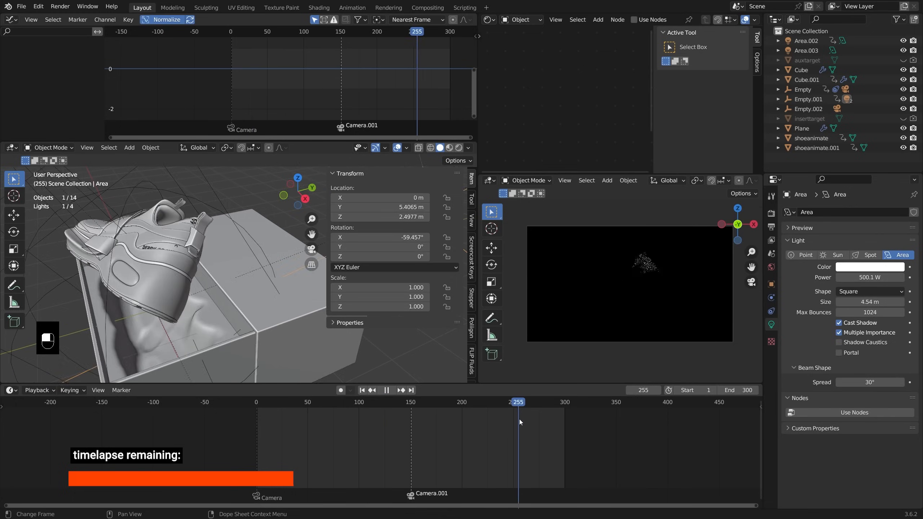
{"action": "key", "text": "space"}
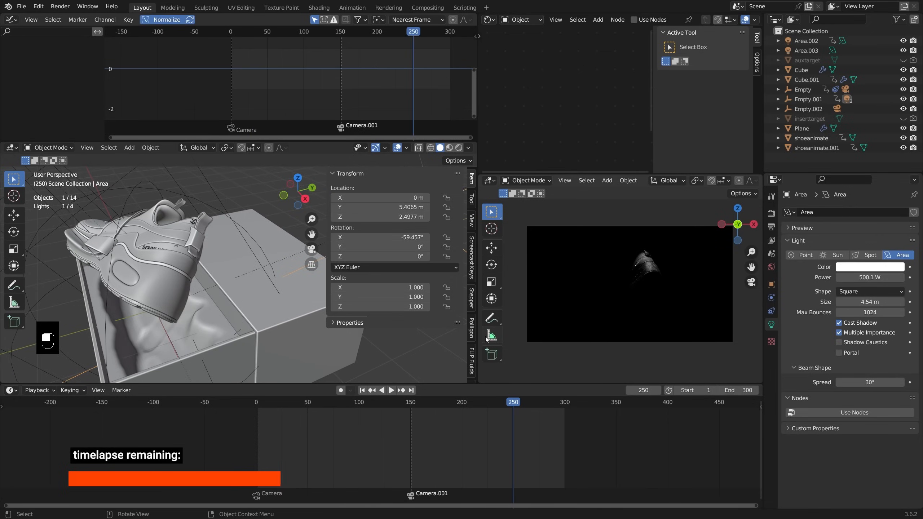
Rotate and move the light over the second shoe and play back from frame 151.
{"action": "scroll", "coordinate": [300, 277], "scroll_direction": "down", "scroll_amount": 5}
{"action": "middle_click_drag", "start_coordinate": [299, 277], "coordinate": [152, 232], "text": "shift"}
{"action": "left_click", "coordinate": [251, 309]}
{"action": "left_click", "coordinate": [346, 402]}
{"action": "key", "text": "r"}
{"action": "key", "text": "g"}
{"action": "left_click", "coordinate": [411, 406]}
{"action": "key", "text": "space"}
{"action": "key", "text": "space"}
Move the top area light's curve key at frame 300 slightly earlier and play back the second shot.
{"action": "left_click", "coordinate": [246, 299]}
{"action": "scroll", "coordinate": [248, 305], "scroll_direction": "up", "scroll_amount": 3}
{"action": "left_click", "coordinate": [450, 48]}
{"action": "key", "text": "g"}
{"action": "left_click", "coordinate": [436, 51]}
{"action": "key", "text": "g"}
{"action": "key", "text": "space"}
{"action": "key", "text": "space"}
Rotate the top area light, raise its curve key near frame 251, and play back from frame 151.
{"action": "middle_click_drag", "start_coordinate": [306, 324], "coordinate": [277, 299]}
{"action": "key", "text": "r"}
{"action": "left_click", "coordinate": [277, 299]}
{"action": "left_click", "coordinate": [411, 401]}
{"action": "key", "text": "space"}
{"action": "key", "text": "space"}
{"action": "left_click", "coordinate": [413, 86]}
{"action": "key", "text": "g"}
{"action": "left_click", "coordinate": [418, 76]}
{"action": "key", "text": "space"}
Reposition the top area light again and replay the second shot from just before frame 151.
{"action": "left_click", "coordinate": [334, 34]}
{"action": "key", "text": "g"}
{"action": "key", "text": "space"}
{"action": "key", "text": "space"}
{"action": "key", "text": "g"}
{"action": "key", "text": "space"}
Scale the handles of the rear area light's power key at frame 285, move the light's curve point, and play back.
{"action": "left_click", "coordinate": [282, 335]}
{"action": "key", "text": "space"}
{"action": "left_click", "coordinate": [439, 89]}
{"action": "key", "text": "s"}
{"action": "left_click", "coordinate": [340, 32]}
{"action": "key", "text": "g"}
{"action": "key", "text": "space"}
{"action": "key", "text": "space"}
Delete the top area light's rotation keyframes, clear its rotation, and play back.
{"action": "left_click", "coordinate": [226, 228]}
{"action": "middle_click_drag", "start_coordinate": [226, 228], "coordinate": [247, 262]}
{"action": "key", "text": "alt+i"}
{"action": "key", "text": "alt+i"}
{"action": "key", "text": "alt+r"}
{"action": "key", "text": "space"}
{"action": "key", "text": "space"}
Move the top area light to a new starting position at frame 151 and insert a keyframe.
{"action": "left_click", "coordinate": [412, 406]}
{"action": "key", "text": "g"}
{"action": "key", "text": "g"}
{"action": "left_click", "coordinate": [205, 230]}
{"action": "key", "text": "i"}
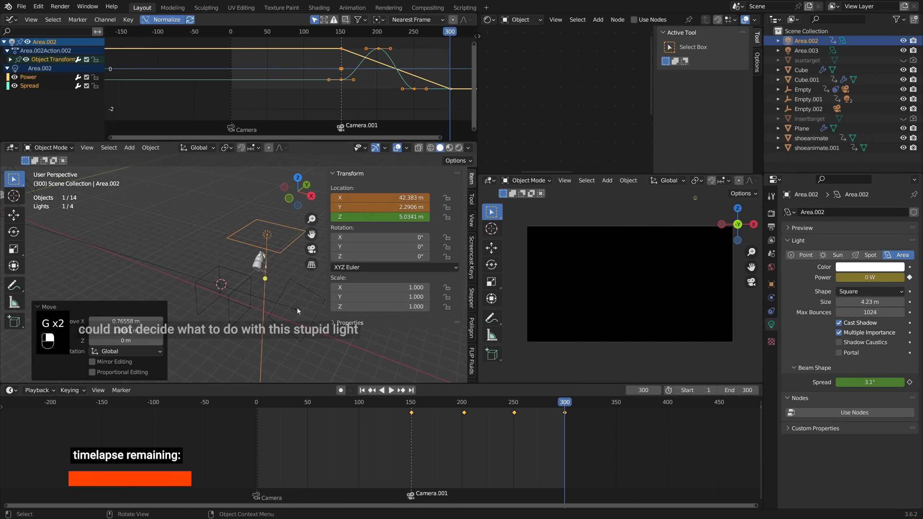
At frame 225, rotate the top area light to about -4.11°, -36.64°, 10.35°, reposition it, and insert keyframes.
{"action": "key", "text": "space"}
{"action": "left_click_drag", "start_coordinate": [523, 405], "coordinate": [488, 406]}
{"action": "key", "text": "space"}
{"action": "key", "text": "space"}
{"action": "key", "text": "i"}
{"action": "key", "text": "r"}
{"action": "left_click", "coordinate": [288, 232]}
{"action": "middle_click_drag", "start_coordinate": [287, 233], "coordinate": [320, 237]}
{"action": "key", "text": "g"}
{"action": "key", "text": "g"}
{"action": "key", "text": "i"}
Expand the top area light's transform channels and hide the location curves, keeping the Euler rotation curves shown.
{"action": "left_click", "coordinate": [10, 59]}
{"action": "left_click_drag", "start_coordinate": [44, 94], "coordinate": [44, 112]}
{"action": "key", "text": "shift+h"}
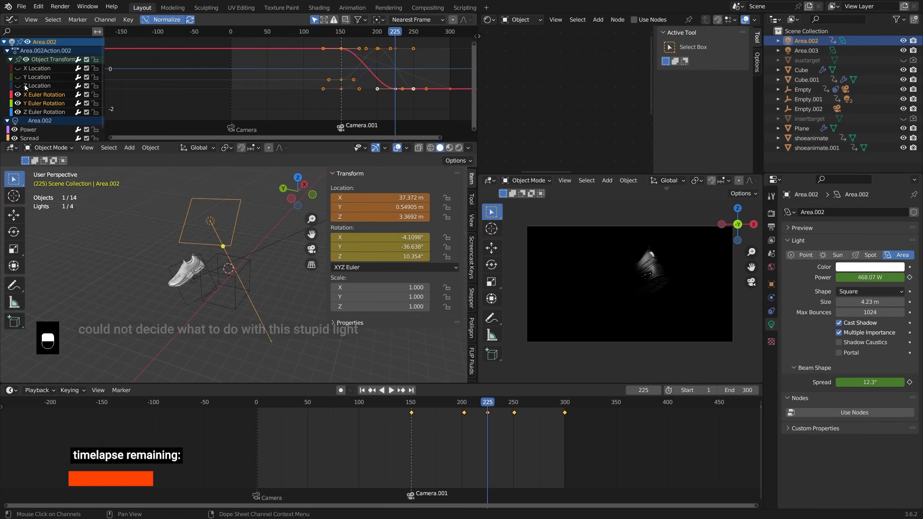
Move the top area light's rotation keyframes from frame 225 to frame 300 and play back the shot.
{"action": "key", "text": "alt+a"}
{"action": "key", "text": "c"}
{"action": "left_click_drag", "start_coordinate": [395, 48], "coordinate": [395, 88]}
{"action": "key", "text": "g"}
{"action": "key", "text": "space"}
{"action": "left_click", "coordinate": [332, 34]}
{"action": "key", "text": "space"}
{"action": "key", "text": "space"}
{"action": "key", "text": "space"}
Rotate the handles of the top area light's rotation curves at frame 151 and play back the shot.
{"action": "key", "text": "alt+a"}
{"action": "key", "text": "c"}
{"action": "left_click", "coordinate": [341, 49]}
{"action": "key", "text": "r"}
{"action": "left_click", "coordinate": [342, 89]}
{"action": "key", "text": "r"}
{"action": "key", "text": "space"}
{"action": "key", "text": "space"}
{"action": "left_click_drag", "start_coordinate": [450, 33], "coordinate": [417, 36]}
{"action": "left_click", "coordinate": [450, 89]}
{"action": "key", "text": "g"}
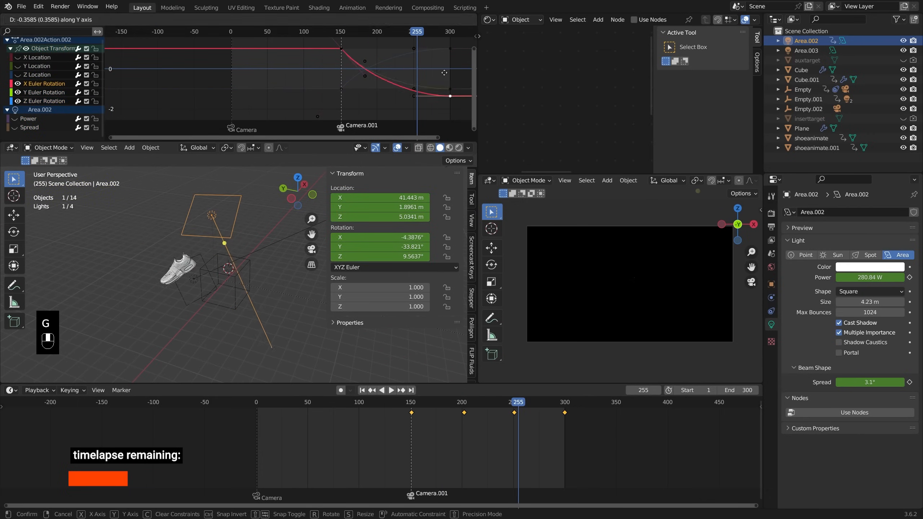
{"action": "right_click", "coordinate": [450, 91]}
{"action": "middle_click_drag", "start_coordinate": [450, 91], "coordinate": [441, 94]}
{"action": "middle_click_drag", "start_coordinate": [291, 218], "coordinate": [219, 227]}
Reshape the top area light's Y rotation curve by moving its start and end handles, and play back.
{"action": "key", "text": "x"}
{"action": "key", "text": "x"}
{"action": "left_click", "coordinate": [350, 72]}
{"action": "key", "text": "g"}
{"action": "left_click", "coordinate": [341, 77]}
{"action": "left_click", "coordinate": [431, 92]}
{"action": "key", "text": "space"}
{"action": "key", "text": "space"}
{"action": "key", "text": "g"}
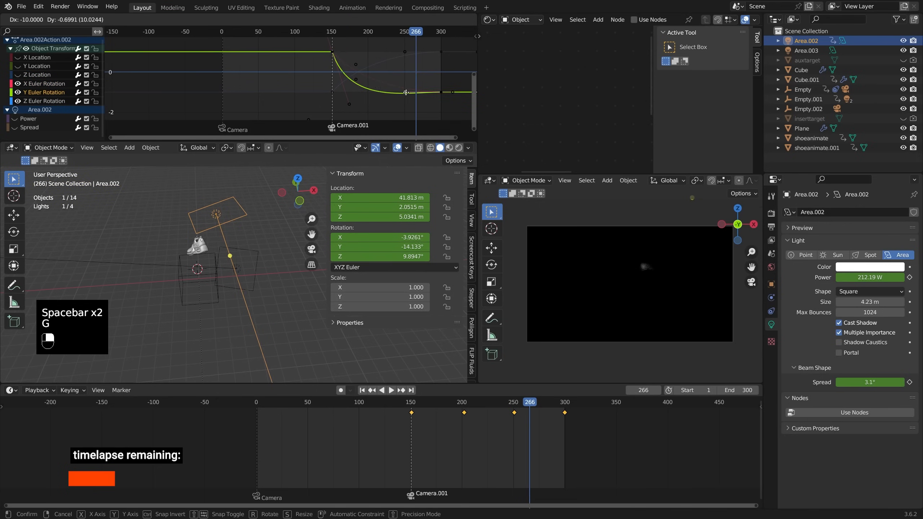
{"action": "left_click", "coordinate": [409, 91]}
{"action": "key", "text": "space"}
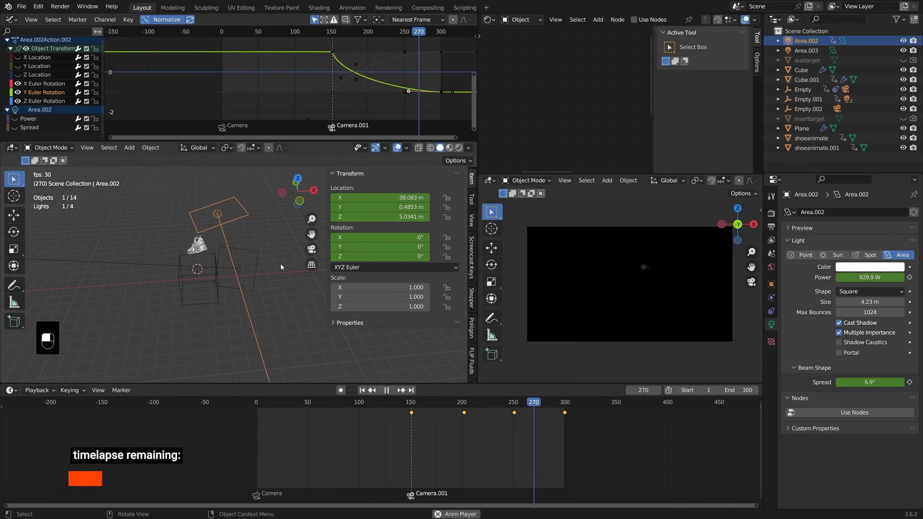
Shift the start handle of the top area light's rotation curve slightly later and check the motion in playback.
{"action": "key", "text": "space"}
{"action": "key", "text": "Up"}
{"action": "middle_click_drag", "start_coordinate": [200, 295], "coordinate": [169, 291]}
{"action": "left_click_drag", "start_coordinate": [232, 258], "coordinate": [207, 256]}
{"action": "right_click", "coordinate": [392, 247]}
{"action": "left_click", "coordinate": [392, 247]}
{"action": "left_click", "coordinate": [341, 80]}
{"action": "key", "text": "g"}
{"action": "left_click", "coordinate": [348, 68]}
{"action": "key", "text": "space"}
{"action": "key", "text": "space"}
Delete all rotation keyframes from the top area light and clear its rotation.
{"action": "right_click", "coordinate": [380, 247]}
{"action": "left_click", "coordinate": [381, 286]}
{"action": "key", "text": "alt+r"}
{"action": "key", "text": "space"}
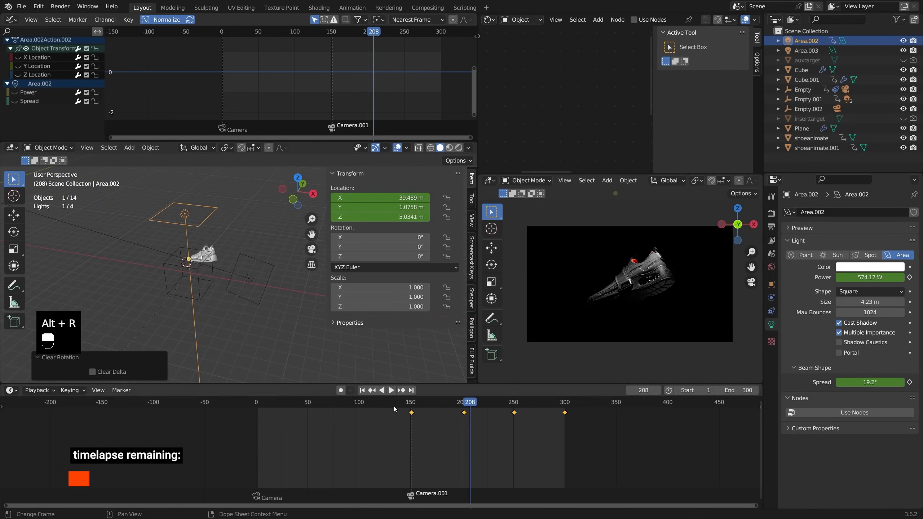
Select the second shoe and move the handle before its frame 300 keyframe to an earlier frame.
{"action": "middle_click_drag", "start_coordinate": [247, 269], "coordinate": [209, 269]}
{"action": "left_click", "coordinate": [226, 259]}
{"action": "key", "text": "space"}
{"action": "left_click", "coordinate": [404, 57]}
{"action": "key", "text": "g"}
{"action": "left_click", "coordinate": [386, 58]}
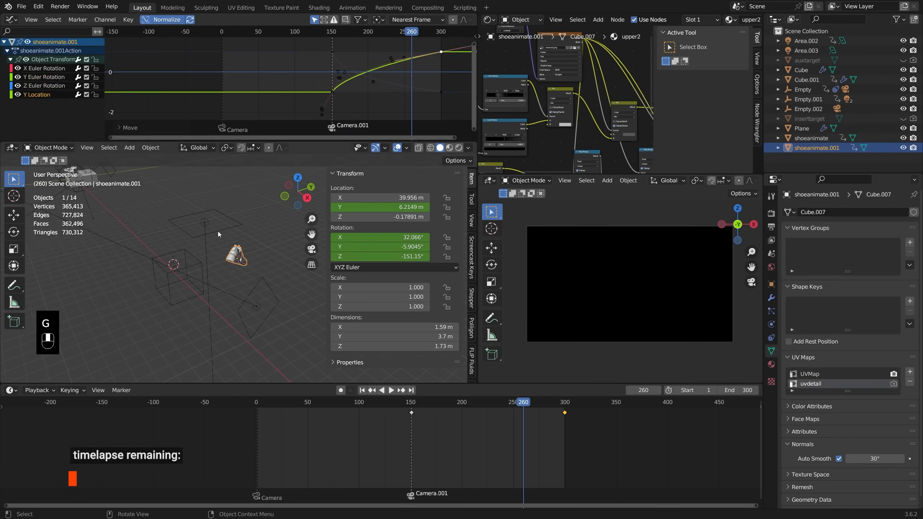
Select the top area light, remove its spread animation, and set a constant spread of 10°.
{"action": "left_click", "coordinate": [205, 222]}
{"action": "key", "text": "space"}
{"action": "left_click", "coordinate": [404, 404]}
{"action": "key", "text": "space"}
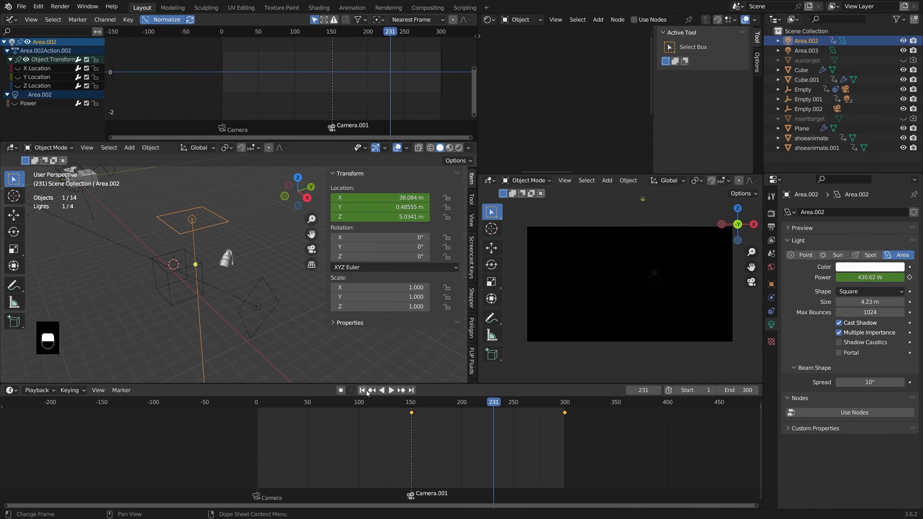
Play the second shot repeatedly from around frame 151 to examine the top light's movement, spread and power fade.
{"action": "left_click", "coordinate": [402, 404]}
{"action": "key", "text": "space"}
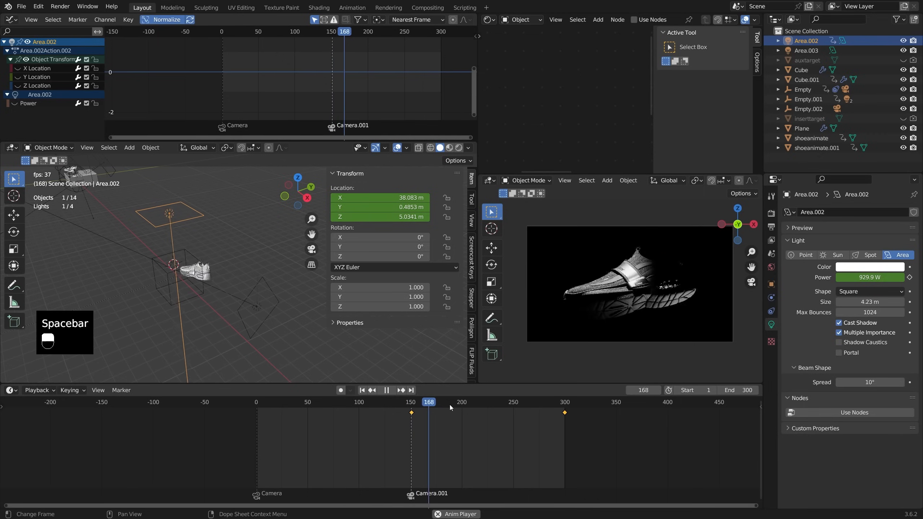
{"action": "left_click", "coordinate": [408, 403]}
{"action": "key", "text": "space"}
{"action": "key", "text": "space"}
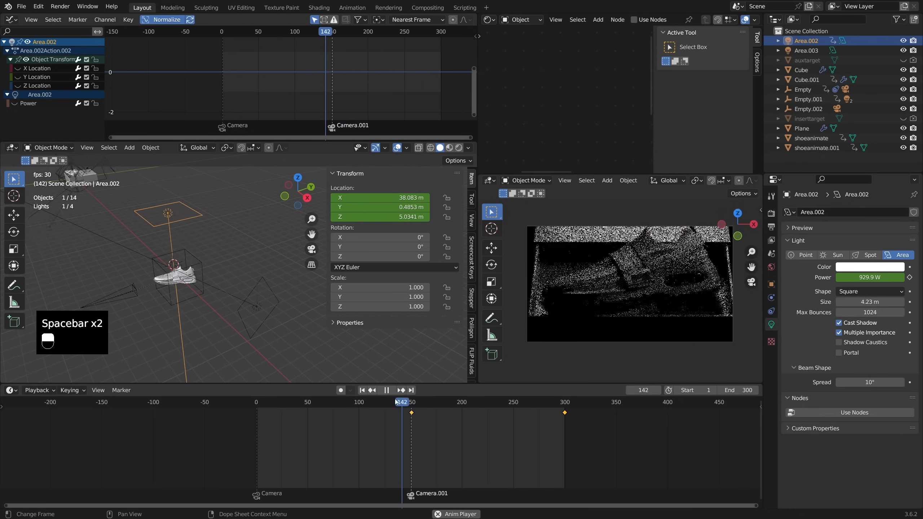
{"action": "scroll", "coordinate": [239, 294], "scroll_direction": "up", "scroll_amount": 2}
{"action": "middle_click_drag", "start_coordinate": [240, 293], "coordinate": [263, 326], "text": "shift"}
{"action": "key", "text": "space"}
{"action": "left_click", "coordinate": [395, 402]}
{"action": "key", "text": "space"}
{"action": "scroll", "coordinate": [254, 305], "scroll_direction": "down", "scroll_amount": 4}
{"action": "key", "text": "space"}
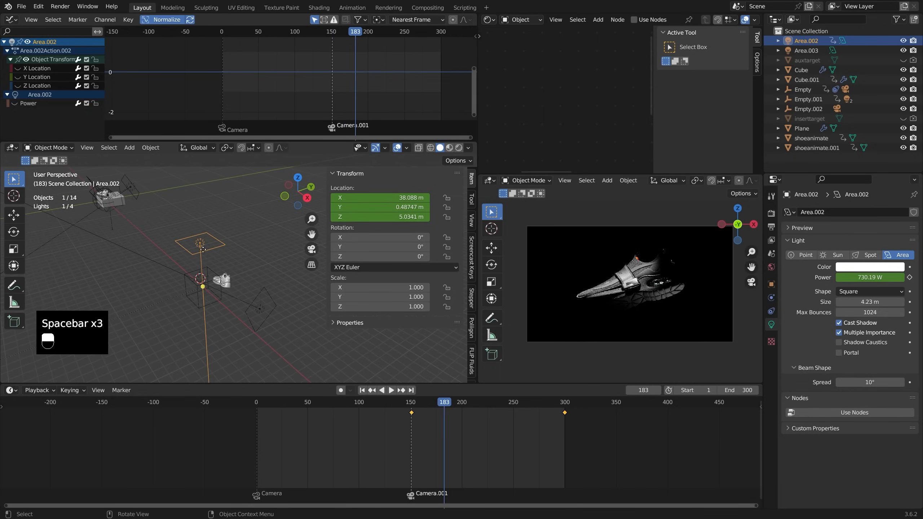
{"action": "key", "text": "space"}
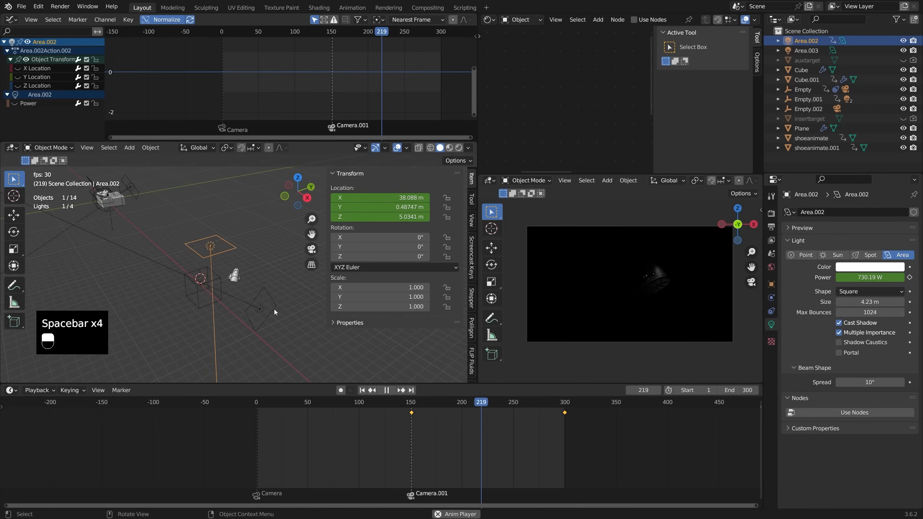
{"action": "left_click", "coordinate": [413, 402]}
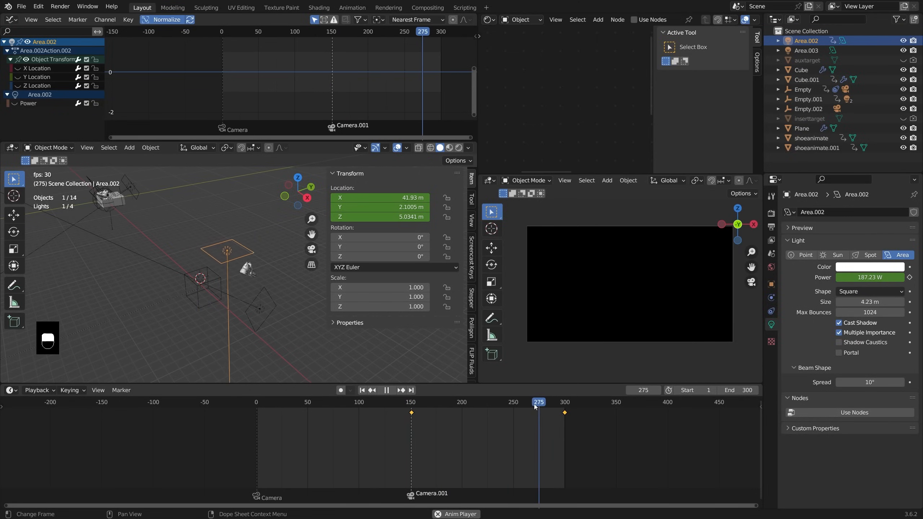
{"action": "left_click", "coordinate": [408, 407]}
{"action": "left_click", "coordinate": [406, 405]}
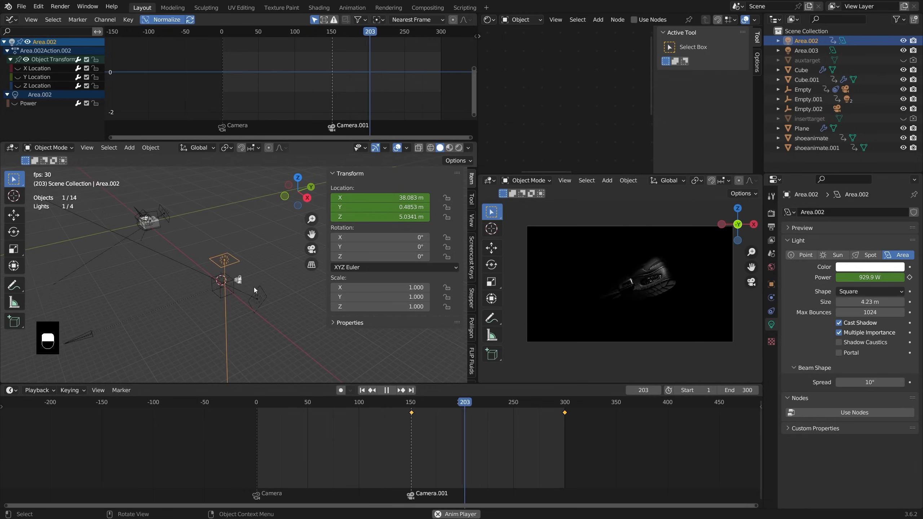
{"action": "key", "text": "space"}
{"action": "key", "text": "space"}
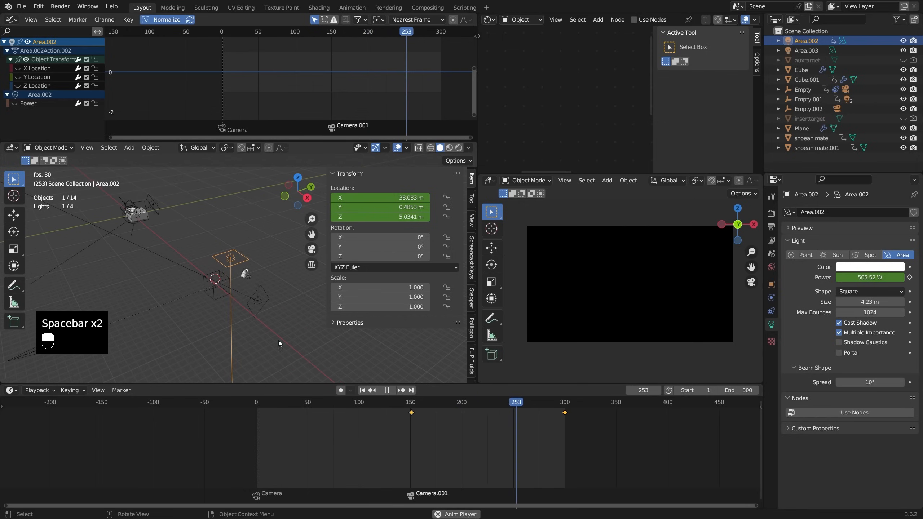
{"action": "left_click_drag", "start_coordinate": [484, 418], "coordinate": [465, 404]}
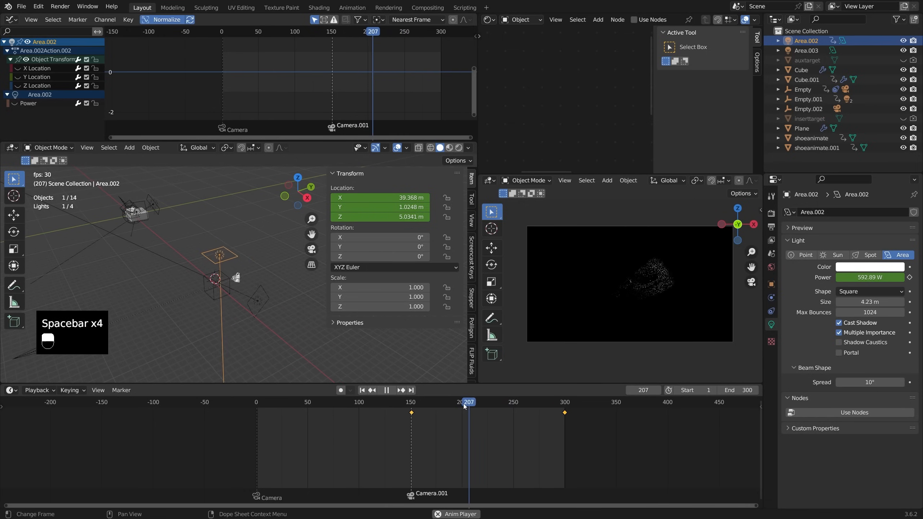
{"action": "left_click", "coordinate": [383, 409]}
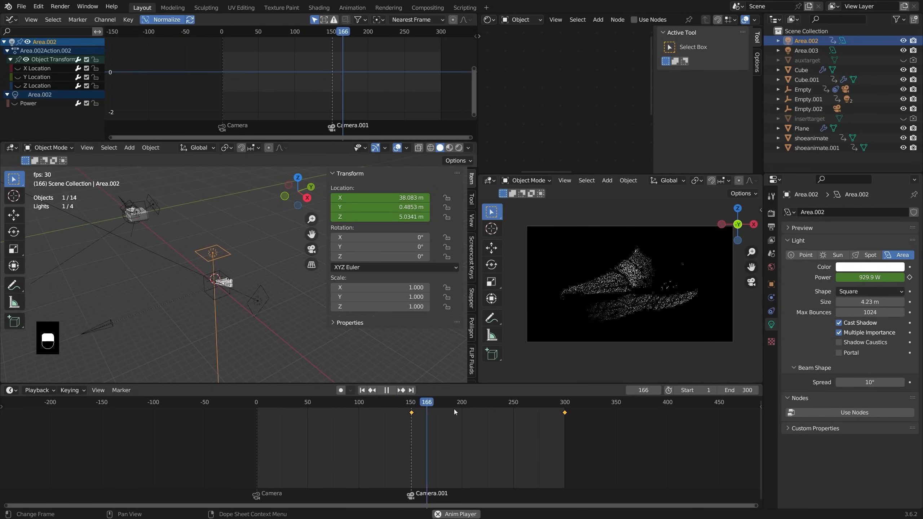
{"action": "key", "text": "space"}
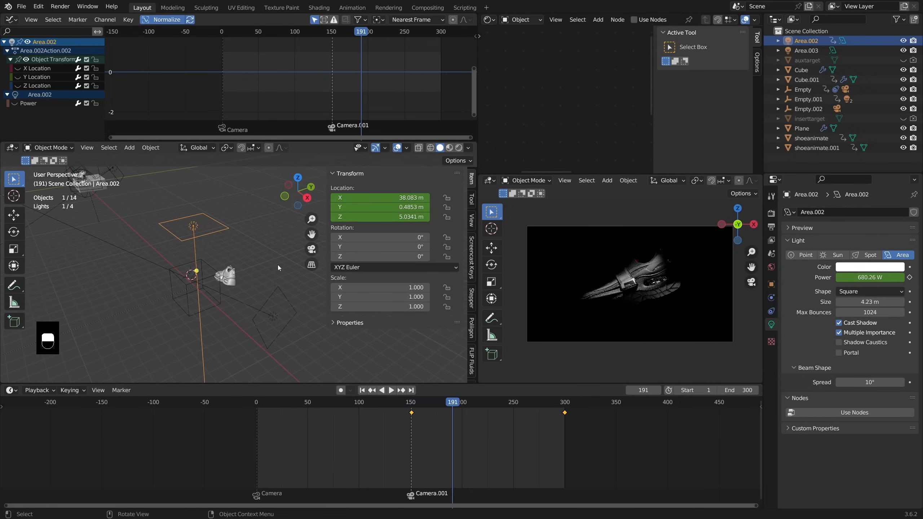
{"action": "left_click", "coordinate": [401, 408]}
{"action": "key", "text": "space"}
{"action": "left_click", "coordinate": [406, 404]}
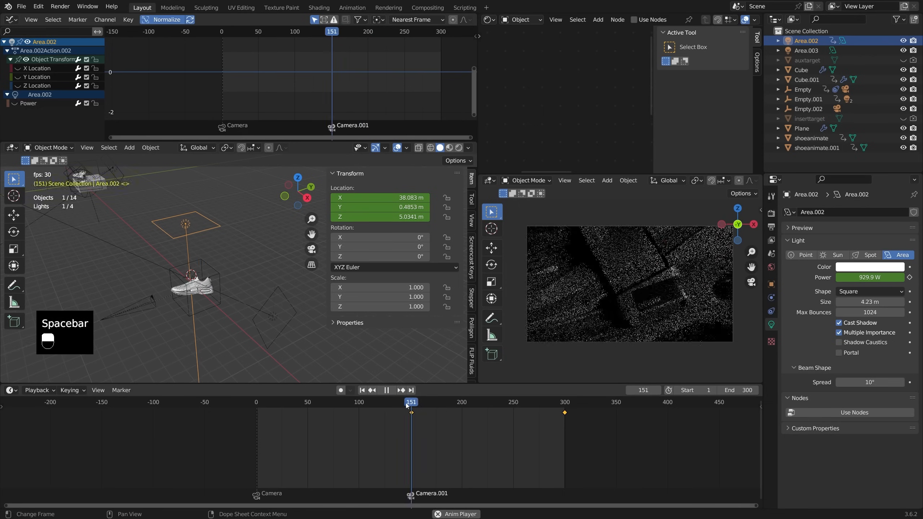
{"action": "key", "text": "space"}
At frame 177, open the second shoe's triim material and set its Mix Shader factor to 1.000.
{"action": "left_click_drag", "start_coordinate": [420, 407], "coordinate": [437, 440]}
{"action": "scroll", "coordinate": [200, 263], "scroll_direction": "up", "scroll_amount": 2}
{"action": "left_click", "coordinate": [195, 257]}
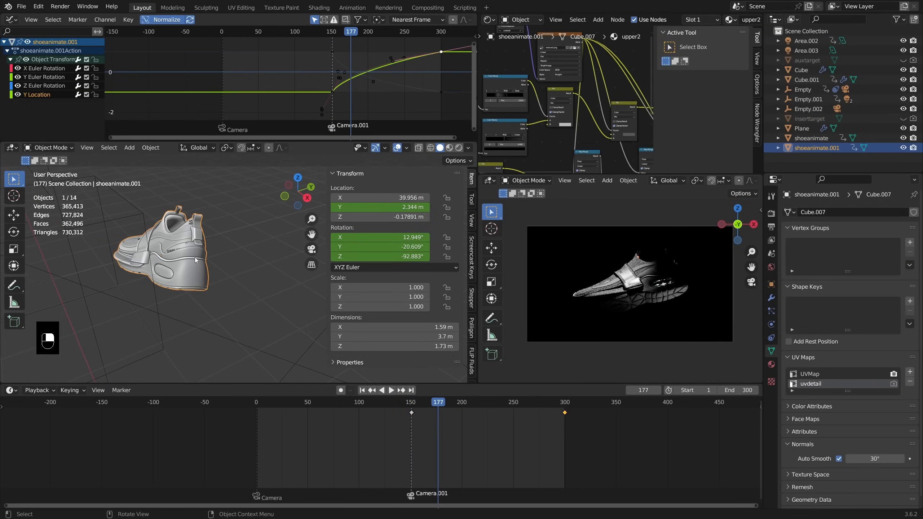
{"action": "left_click", "coordinate": [771, 364]}
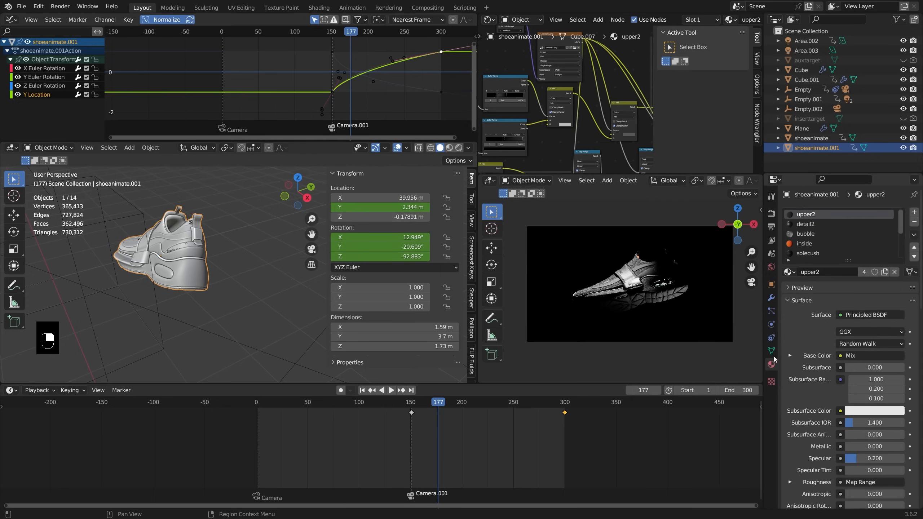
{"action": "scroll", "coordinate": [818, 240], "scroll_direction": "down", "scroll_amount": 5}
{"action": "left_click", "coordinate": [820, 224]}
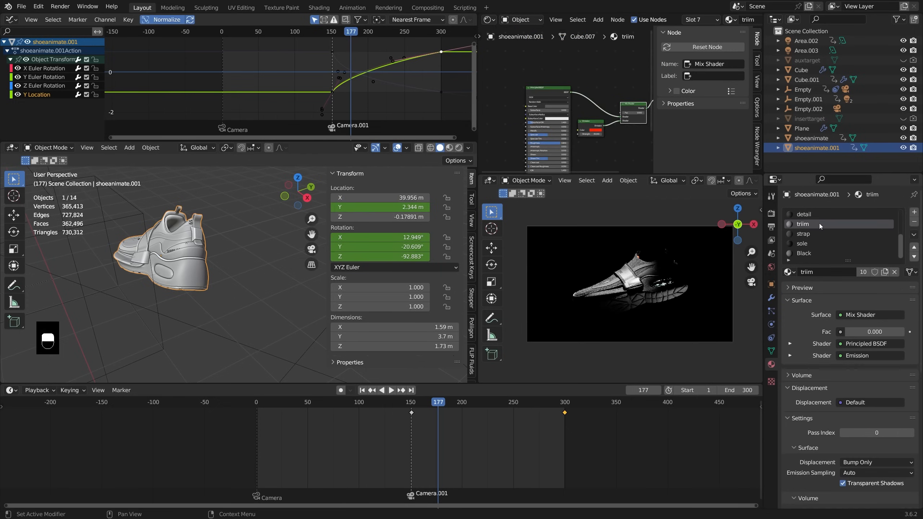
{"action": "scroll", "coordinate": [597, 116], "scroll_direction": "up", "scroll_amount": 2}
{"action": "left_click_drag", "start_coordinate": [873, 332], "coordinate": [904, 332]}
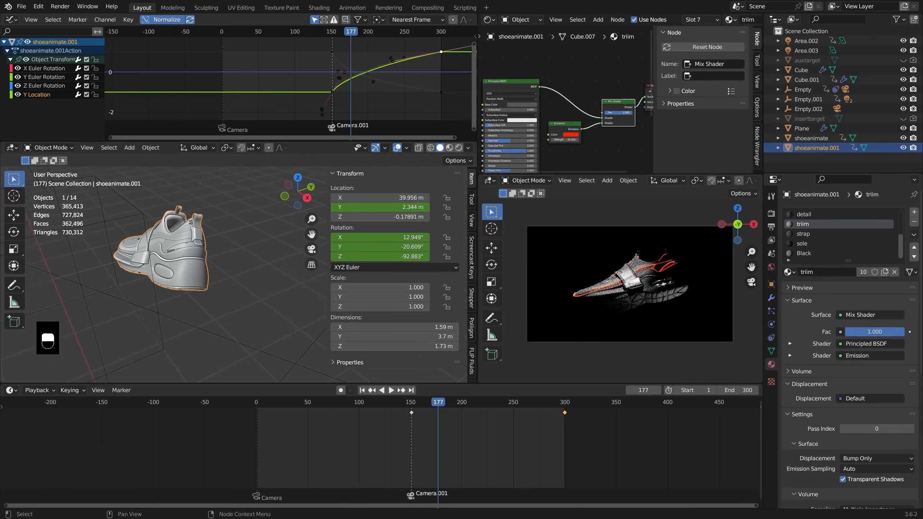
Keyframe the triim material's Mix Shader factor at 0.000 on frame 235 and 1.000 on frame 252.
{"action": "left_click_drag", "start_coordinate": [454, 404], "coordinate": [498, 415]}
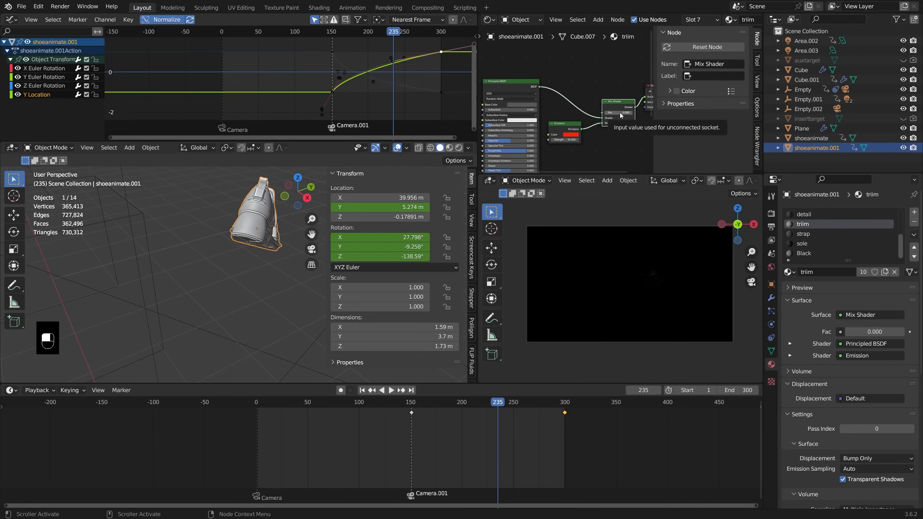
{"action": "key", "text": "i"}
{"action": "scroll", "coordinate": [578, 148], "scroll_direction": "up", "scroll_amount": 2}
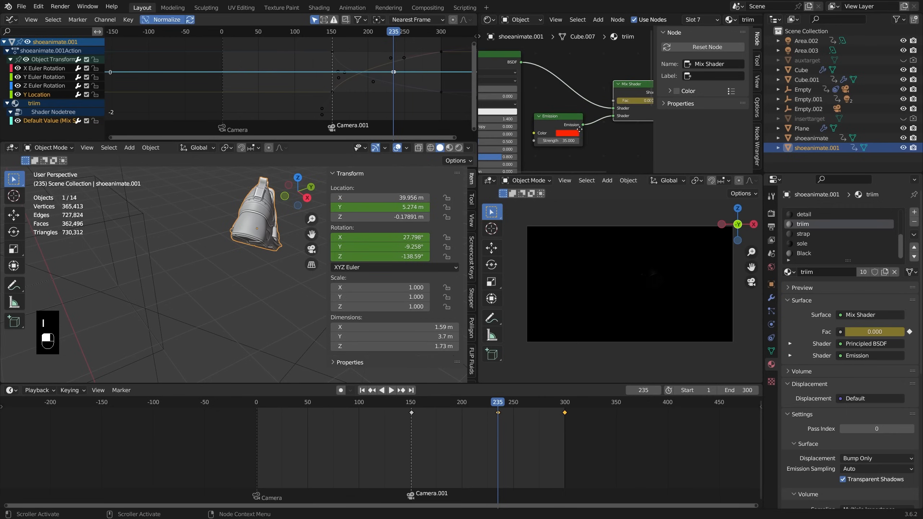
{"action": "left_click_drag", "start_coordinate": [508, 406], "coordinate": [515, 405]}
{"action": "middle_click_drag", "start_coordinate": [618, 120], "coordinate": [598, 124]}
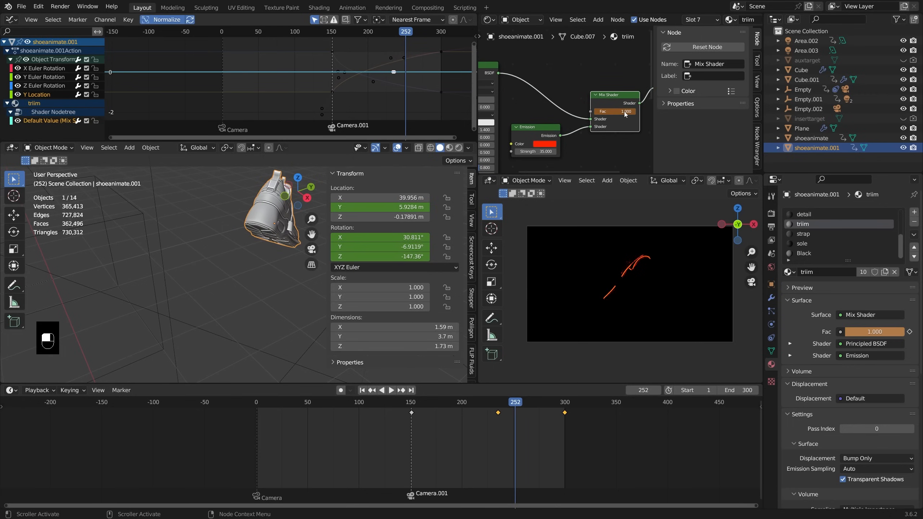
{"action": "key", "text": "i"}
At frame 275, set the triim material's Mix Shader factor to 0.000 and insert a keyframe.
{"action": "left_click_drag", "start_coordinate": [515, 405], "coordinate": [524, 406]}
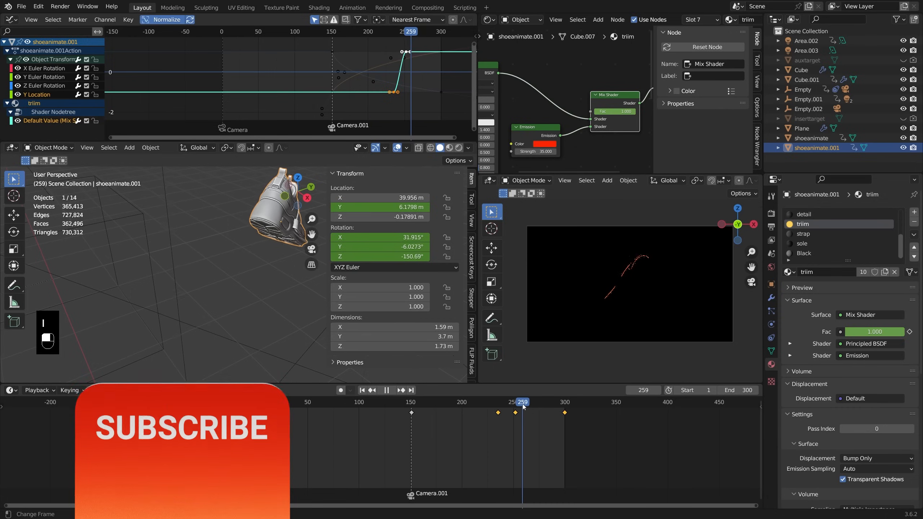
{"action": "key", "text": "space"}
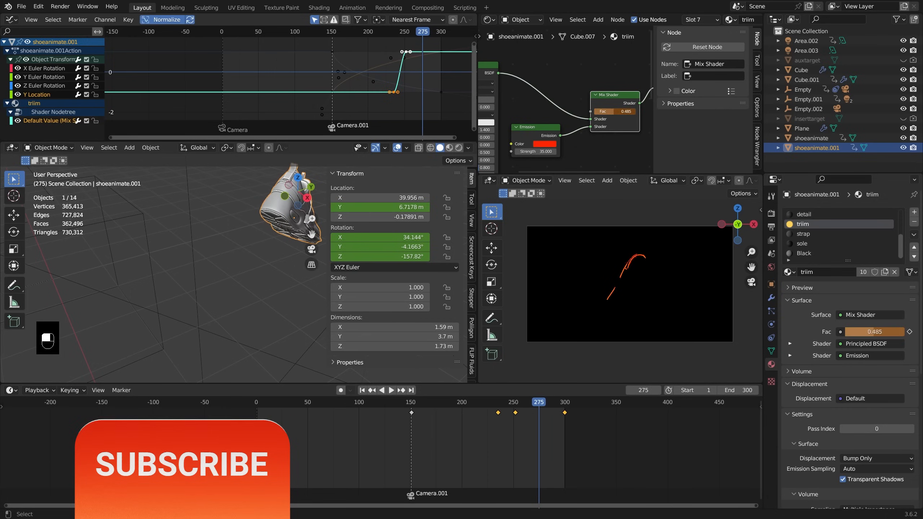
{"action": "key", "text": "i"}
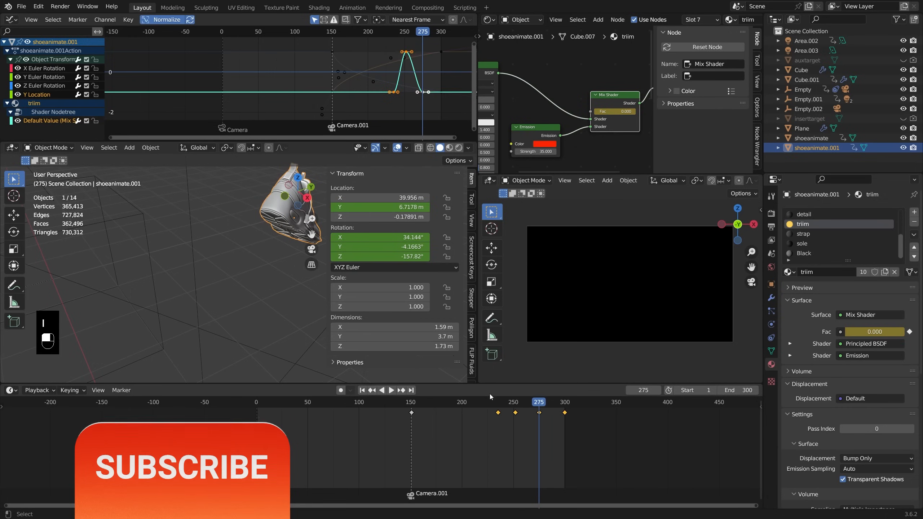
Play back the second shot to examine the timing of the trim's red emission flash.
{"action": "left_click", "coordinate": [492, 405]}
{"action": "key", "text": "space"}
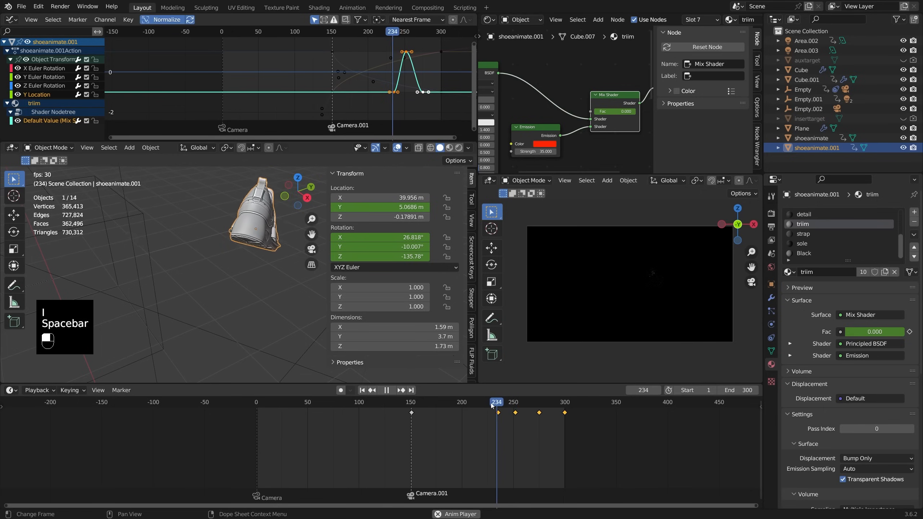
{"action": "left_click", "coordinate": [476, 405]}
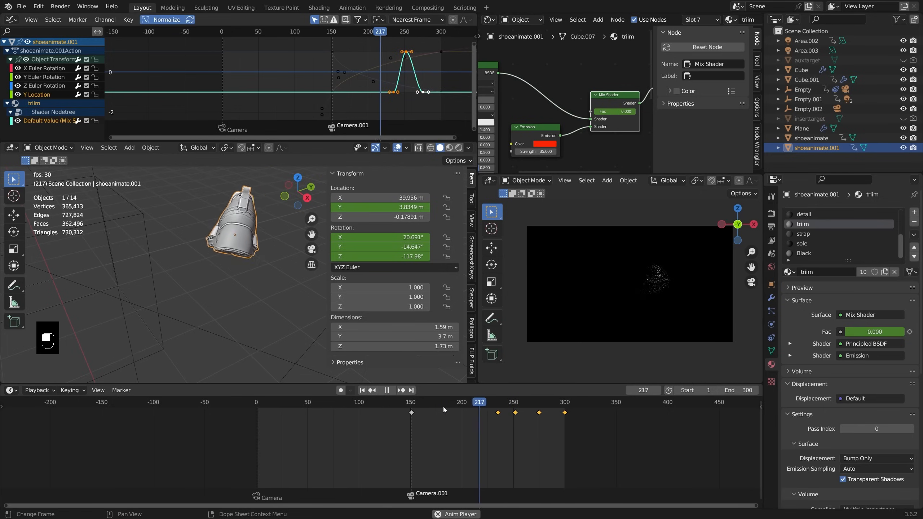
{"action": "left_click", "coordinate": [409, 411]}
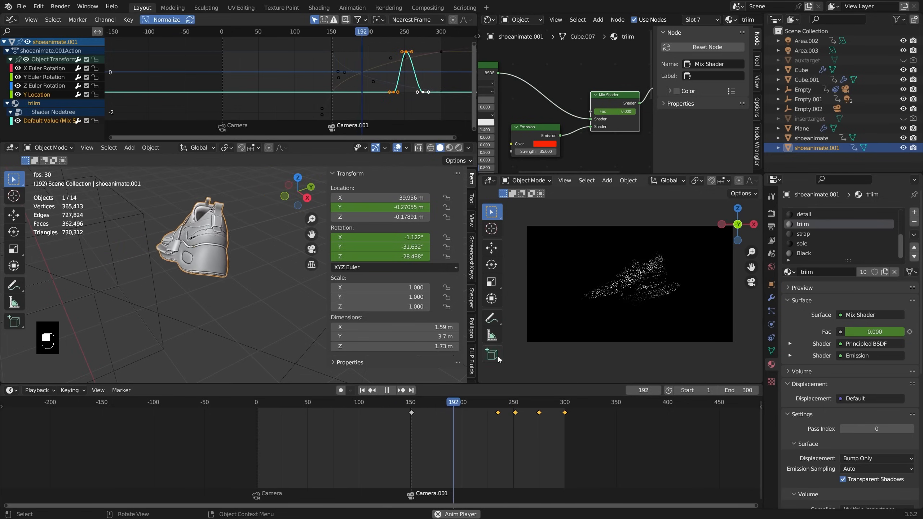
{"action": "key", "text": "space"}
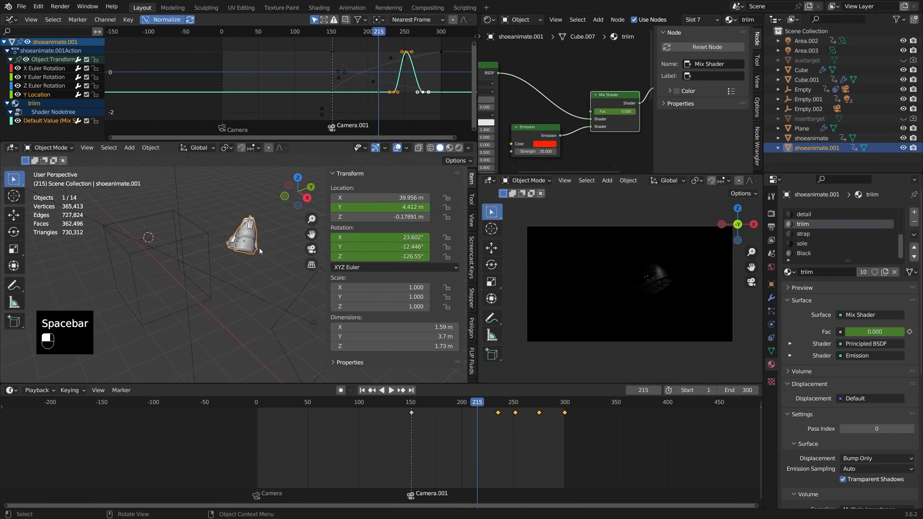
Select the box lid and examine the open shoe box and first shoe around frames 138 and 89.
{"action": "middle_click_drag", "start_coordinate": [160, 197], "coordinate": [169, 236], "text": "shift"}
{"action": "scroll", "coordinate": [173, 229], "scroll_direction": "up", "scroll_amount": 4}
{"action": "left_click", "coordinate": [160, 250]}
{"action": "scroll", "coordinate": [199, 255], "scroll_direction": "up", "scroll_amount": 5}
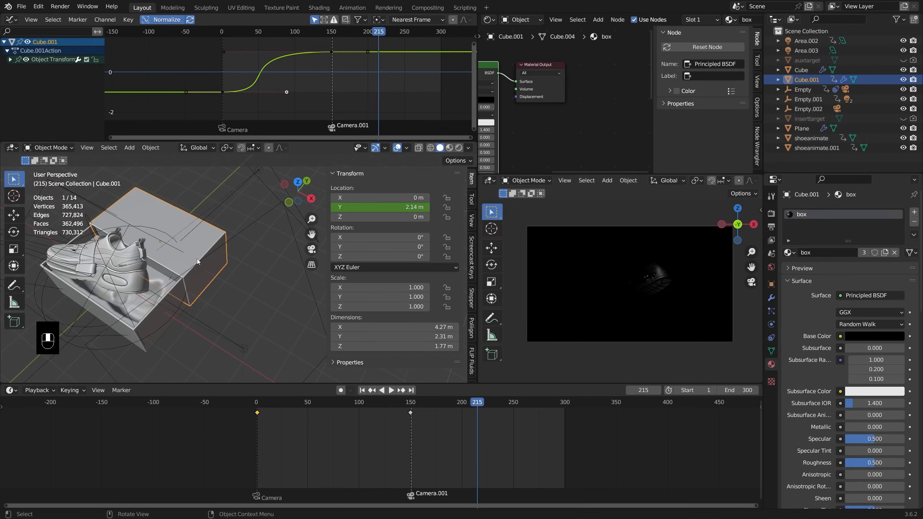
{"action": "middle_click_drag", "start_coordinate": [149, 281], "coordinate": [260, 284]}
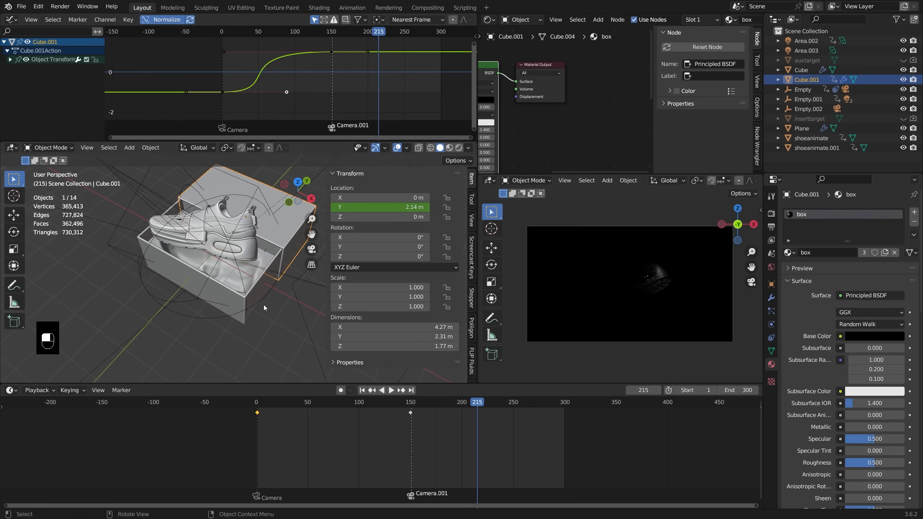
{"action": "left_click_drag", "start_coordinate": [311, 405], "coordinate": [398, 404]}
{"action": "scroll", "coordinate": [207, 337], "scroll_direction": "up", "scroll_amount": 2}
{"action": "middle_click_drag", "start_coordinate": [202, 342], "coordinate": [197, 323], "text": "shift"}
{"action": "middle_click_drag", "start_coordinate": [197, 324], "coordinate": [229, 293]}
{"action": "scroll", "coordinate": [235, 299], "scroll_direction": "down", "scroll_amount": 2}
{"action": "scroll", "coordinate": [228, 293], "scroll_direction": "down", "scroll_amount": 2}
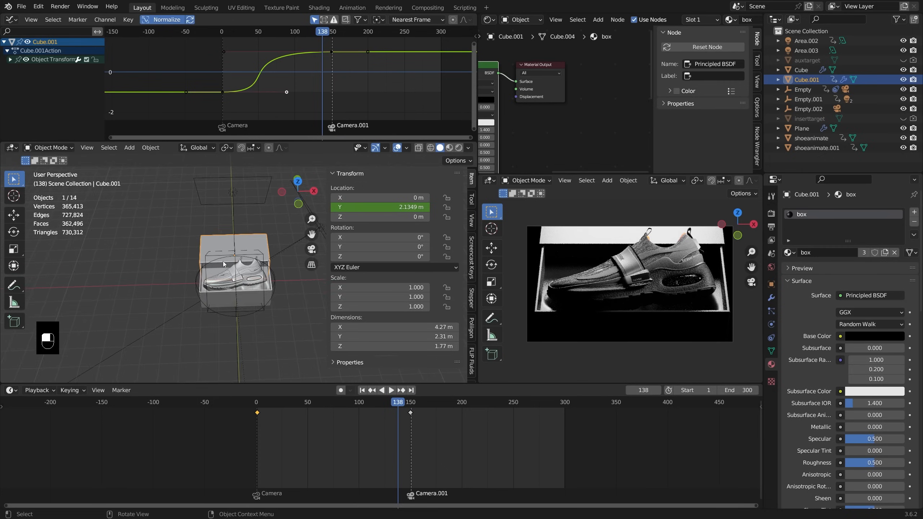
{"action": "scroll", "coordinate": [229, 293], "scroll_direction": "up", "scroll_amount": 5}
{"action": "left_click_drag", "start_coordinate": [402, 404], "coordinate": [348, 411]}
{"action": "scroll", "coordinate": [247, 313], "scroll_direction": "up", "scroll_amount": 2}
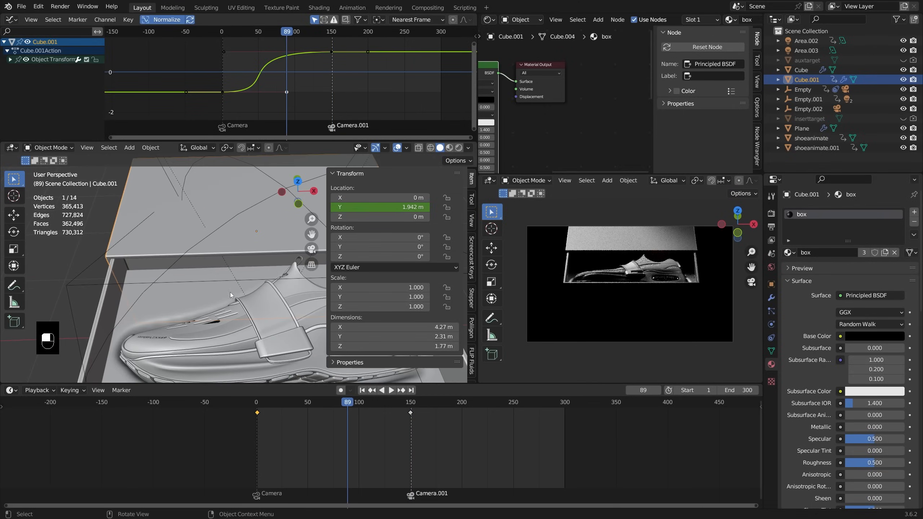
Show the auxtarget object in the viewport and select it.
{"action": "scroll", "coordinate": [157, 291], "scroll_direction": "down", "scroll_amount": 3}
{"action": "left_click", "coordinate": [904, 60]}
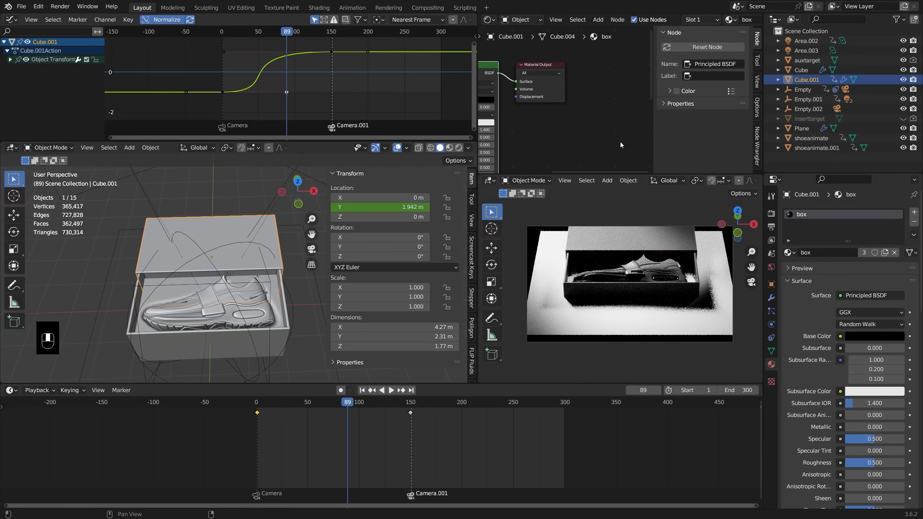
{"action": "scroll", "coordinate": [217, 240], "scroll_direction": "down", "scroll_amount": 4}
{"action": "left_click", "coordinate": [164, 258]}
{"action": "middle_click_drag", "start_coordinate": [165, 259], "coordinate": [222, 246]}
{"action": "scroll", "coordinate": [221, 250], "scroll_direction": "up", "scroll_amount": 2}
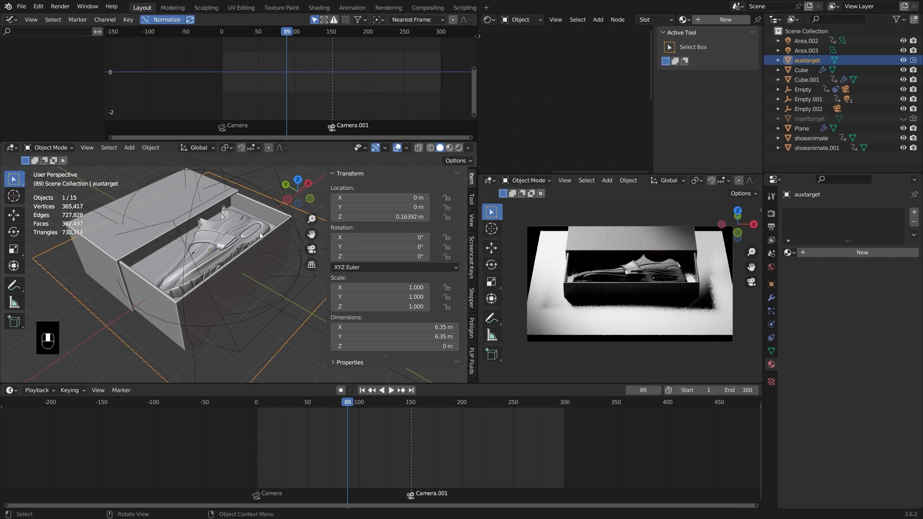
Add recycle.jpg from the images folder as a reference image and frame it in the viewport.
{"action": "key", "text": "n"}
{"action": "scroll", "coordinate": [263, 233], "scroll_direction": "down", "scroll_amount": 4}
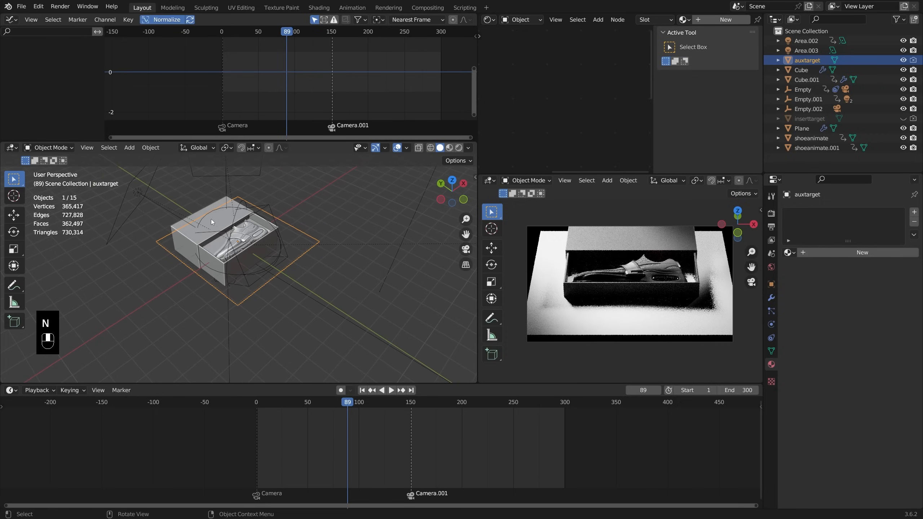
{"action": "key", "text": "shift+a"}
{"action": "mouse_move", "coordinate": [222, 214]}
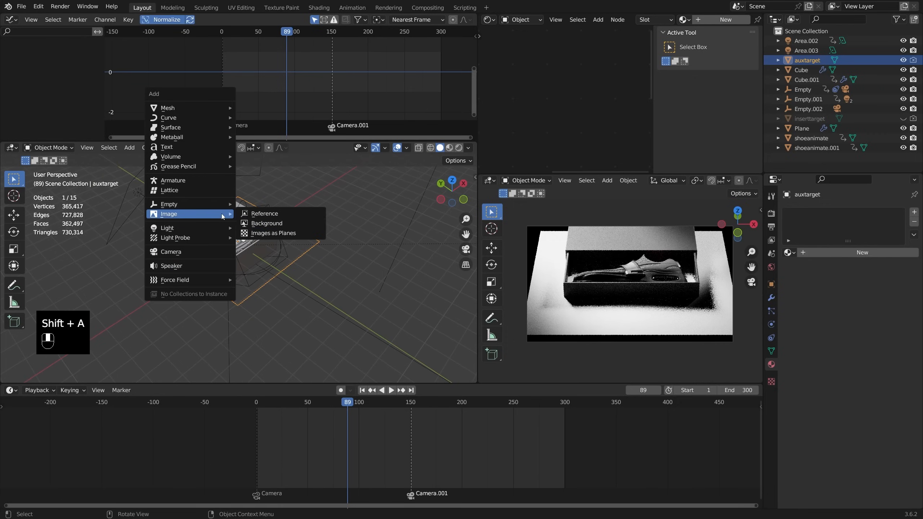
{"action": "left_click", "coordinate": [287, 216]}
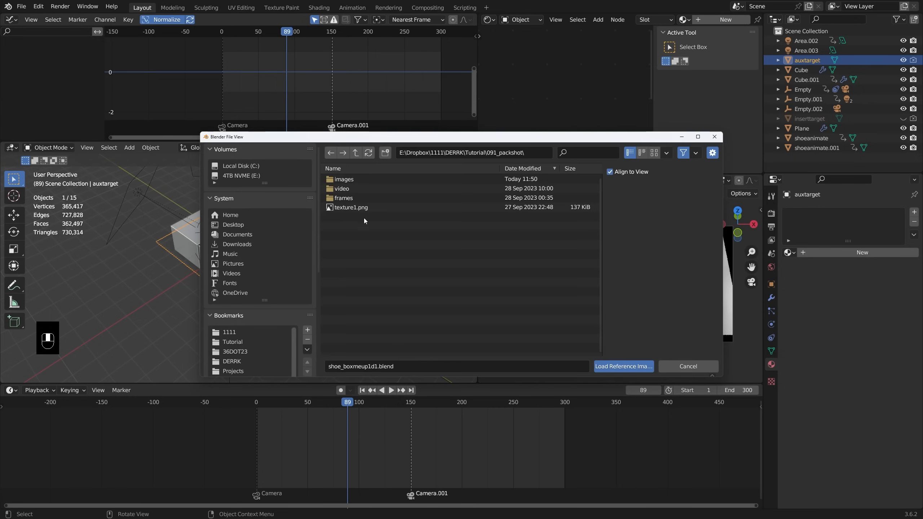
{"action": "double_click", "coordinate": [362, 181]}
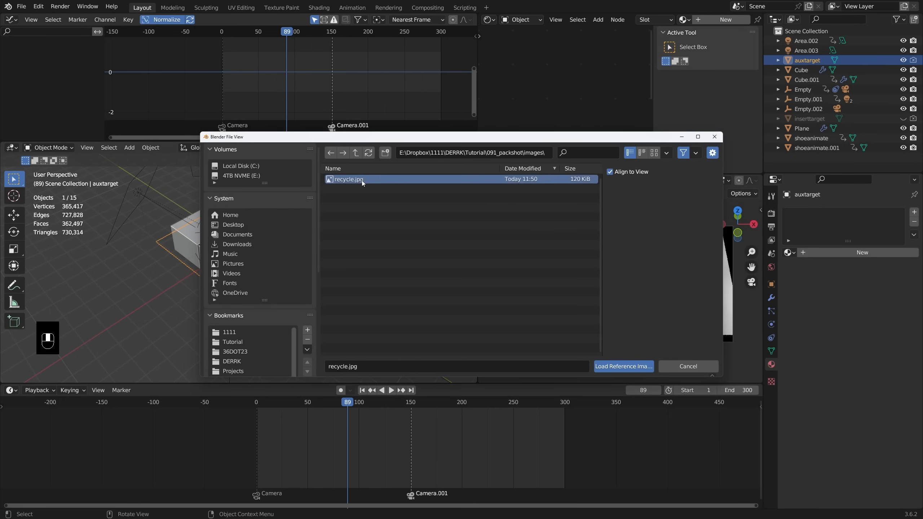
{"action": "double_click", "coordinate": [362, 180]}
{"action": "key", "text": "KP_Decimal"}
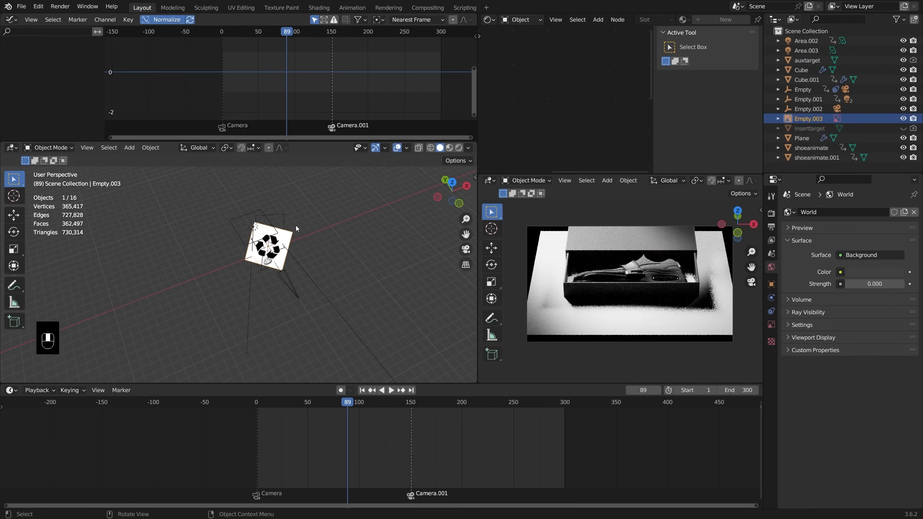
Clear the reference image's rotation in top view, move it -17 m along X and enable its opacity setting.
{"action": "key", "text": "KP_7"}
{"action": "key", "text": "alt+r"}
{"action": "key", "text": "g"}
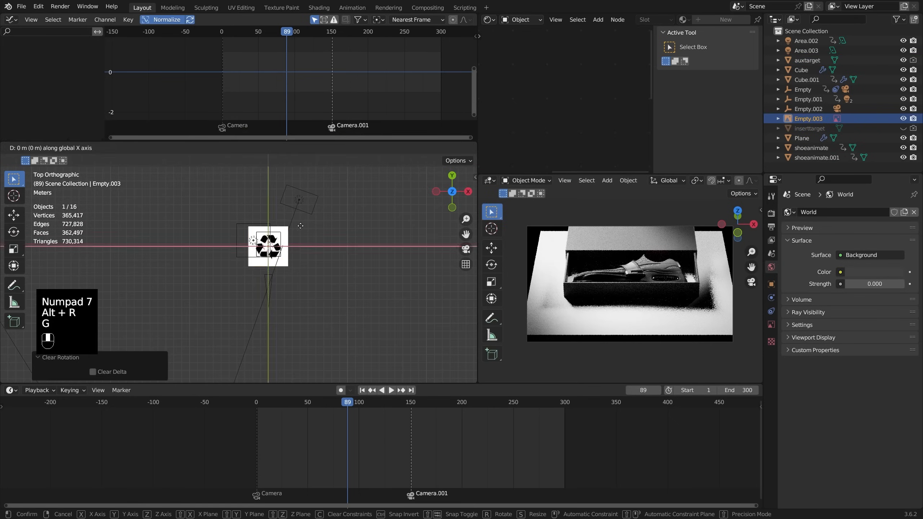
{"action": "left_click", "coordinate": [165, 239]}
{"action": "middle_click_drag", "start_coordinate": [165, 239], "coordinate": [273, 224], "text": "shift"}
{"action": "scroll", "coordinate": [274, 224], "scroll_direction": "up", "scroll_amount": 4}
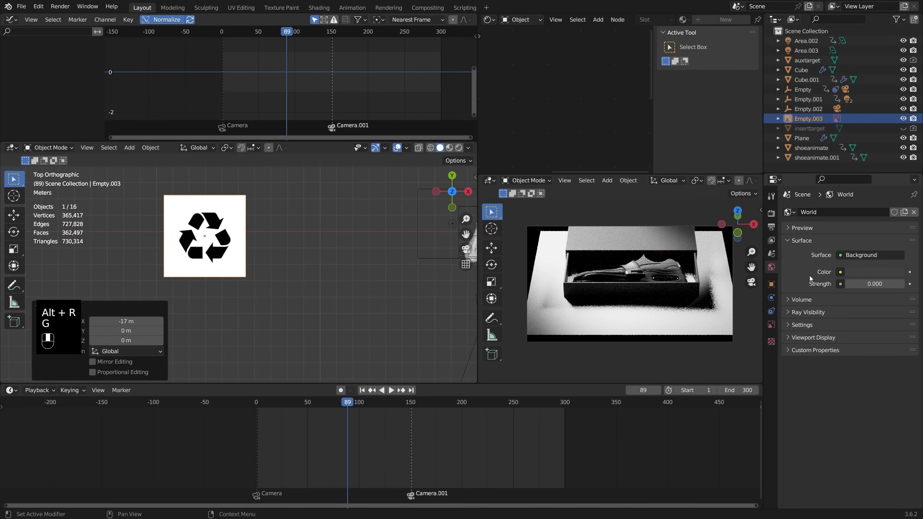
{"action": "left_click", "coordinate": [772, 324]}
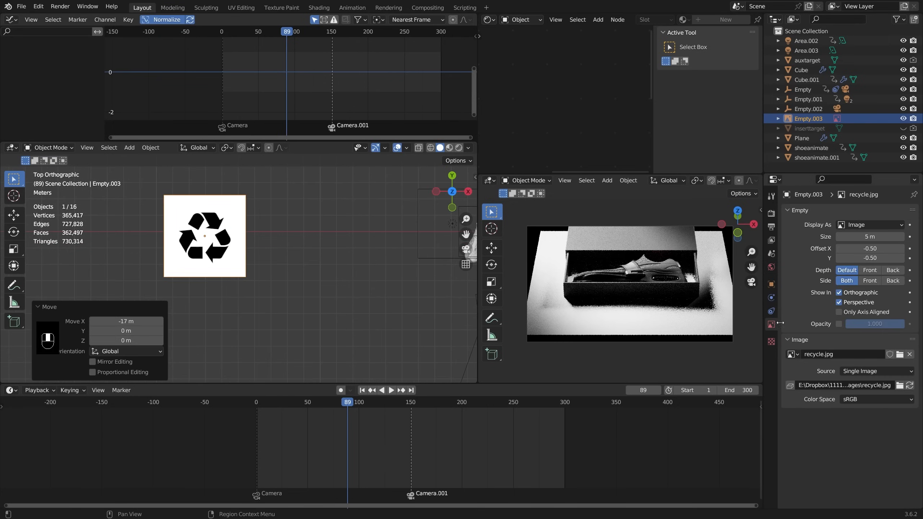
{"action": "left_click", "coordinate": [840, 324]}
Add a plane at the reference image's centre, scale it by 0.280 and move it over the symbol's upper-left piece.
{"action": "key", "text": "shift+s"}
{"action": "key", "text": "shift+a"}
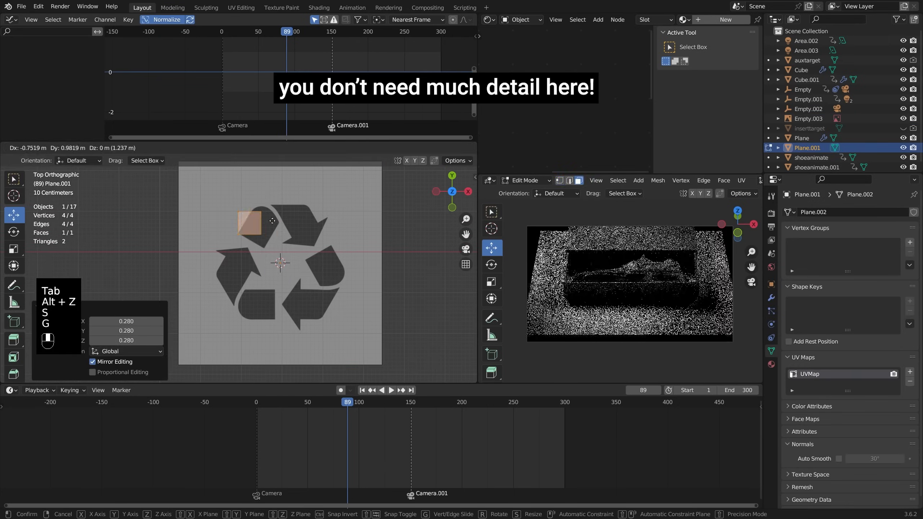
{"action": "key", "text": "g"}
{"action": "left_click", "coordinate": [295, 206]}
Extrude the plane's upper edge and adjust the vertices to follow the rounded outline of the symbol's upper-left piece.
{"action": "left_click", "coordinate": [237, 184], "text": "shift"}
{"action": "key", "text": "e"}
{"action": "key", "text": "s"}
{"action": "key", "text": "g"}
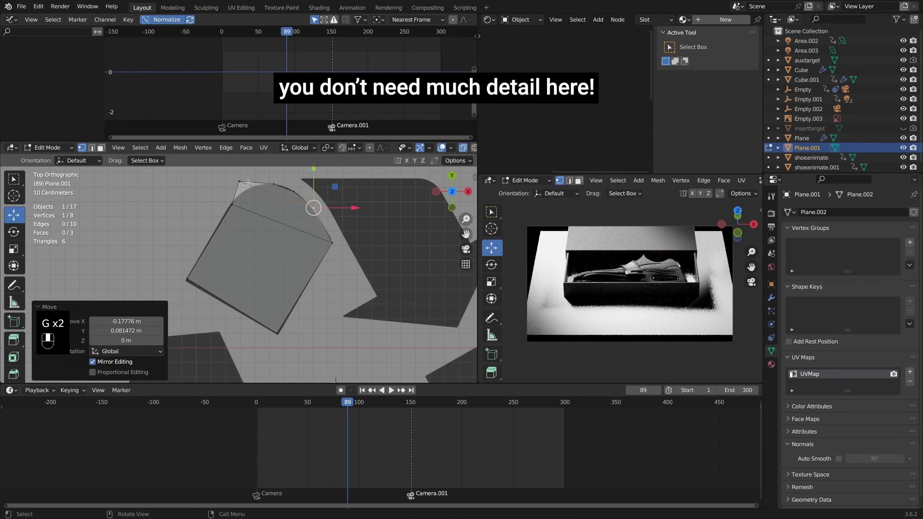
{"action": "middle_click_drag", "start_coordinate": [313, 208], "coordinate": [313, 237], "text": "shift"}
{"action": "key", "text": "g"}
{"action": "left_click", "coordinate": [194, 277]}
{"action": "scroll", "coordinate": [284, 275], "scroll_direction": "down", "scroll_amount": 2}
Duplicate part of the traced piece and fit its vertices to the upper end of the adjacent arrow.
{"action": "key", "text": "a"}
{"action": "key", "text": "shift+d"}
{"action": "key", "text": "g"}
{"action": "key", "text": "g"}
{"action": "key", "text": "g"}
{"action": "key", "text": "g"}
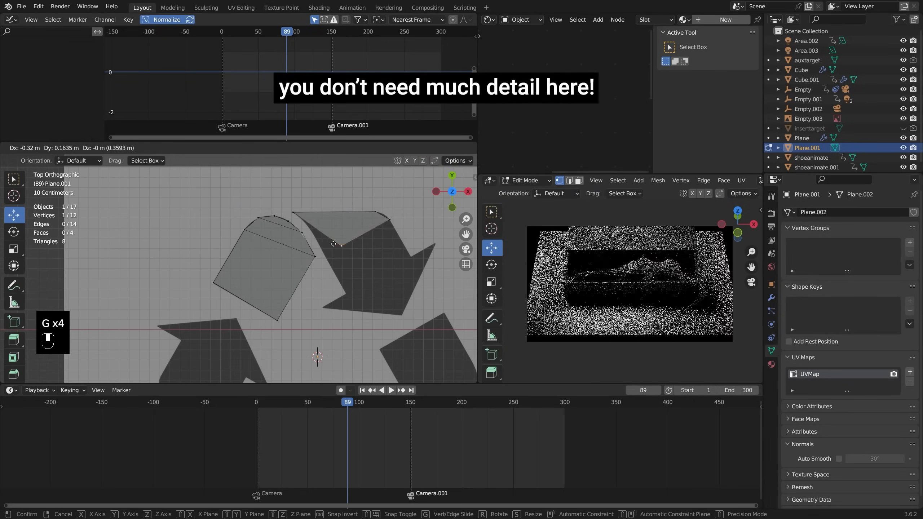
Extrude the second piece along the arrow's body and form its arrowhead over the reference.
{"action": "key", "text": "2"}
{"action": "key", "text": "e"}
{"action": "key", "text": "1"}
{"action": "key", "text": "shift+d"}
{"action": "key", "text": "e"}
{"action": "key", "text": "s"}
Complete the recycling symbol by duplicating the traced arrow twice, rotating each copy around the 3D cursor at the symbol's centre.
{"action": "key", "text": "Tab"}
{"action": "key", "text": "period"}
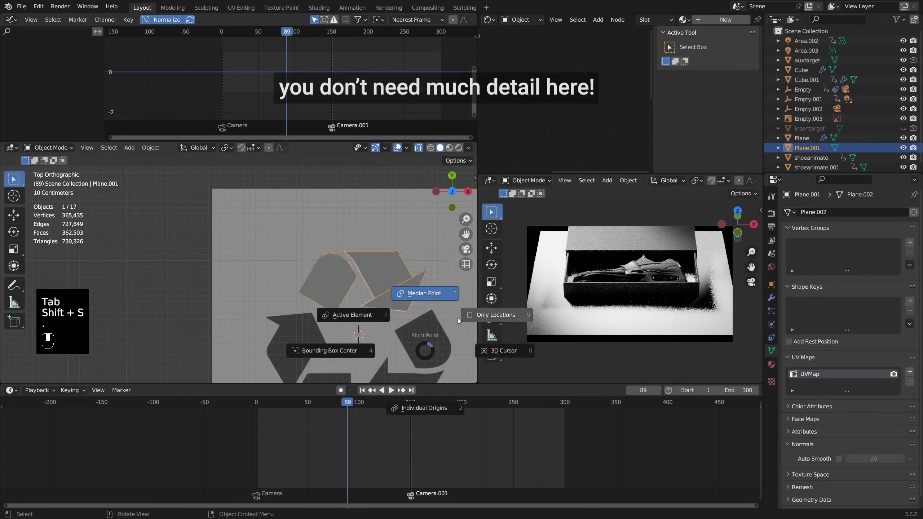
{"action": "key", "text": "a"}
{"action": "key", "text": "shift+d"}
{"action": "key", "text": "r"}
{"action": "left_click", "coordinate": [358, 346], "text": "ctrl"}
{"action": "key", "text": "shift+d"}
{"action": "key", "text": "r"}
{"action": "left_click", "coordinate": [226, 328], "text": "ctrl"}
{"action": "key", "text": "g"}
{"action": "left_click", "coordinate": [354, 295]}
{"action": "key", "text": "Tab"}
{"action": "key", "text": "alt+z"}
Duplicate the recycling symbol mesh and move the copy -24 m along X over the shoe box.
{"action": "scroll", "coordinate": [355, 293], "scroll_direction": "down", "scroll_amount": 10}
{"action": "middle_click_drag", "start_coordinate": [357, 308], "coordinate": [415, 294], "text": "shift"}
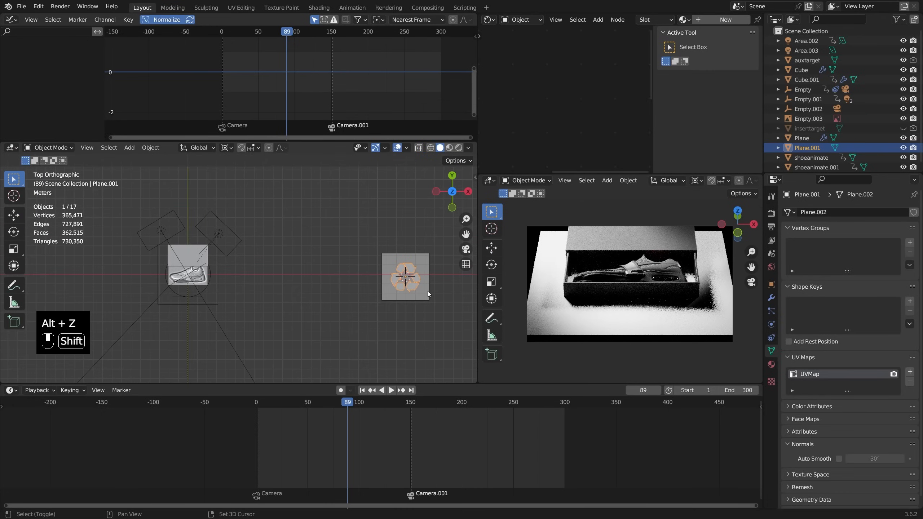
{"action": "key", "text": "shift+d"}
{"action": "left_click", "coordinate": [202, 289], "text": "ctrl"}
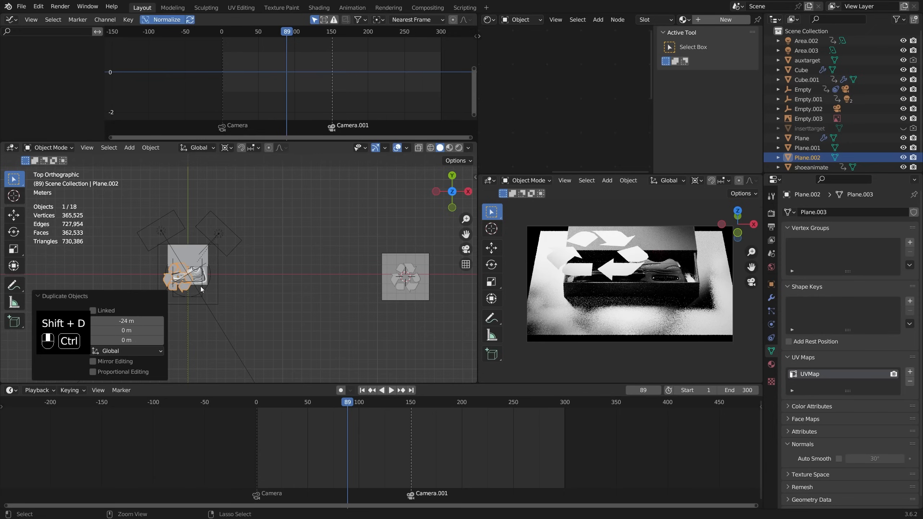
{"action": "scroll", "coordinate": [202, 286], "scroll_direction": "up", "scroll_amount": 7}
{"action": "middle_click_drag", "start_coordinate": [202, 282], "coordinate": [252, 267], "text": "shift"}
{"action": "scroll", "coordinate": [265, 299], "scroll_direction": "down", "scroll_amount": 1}
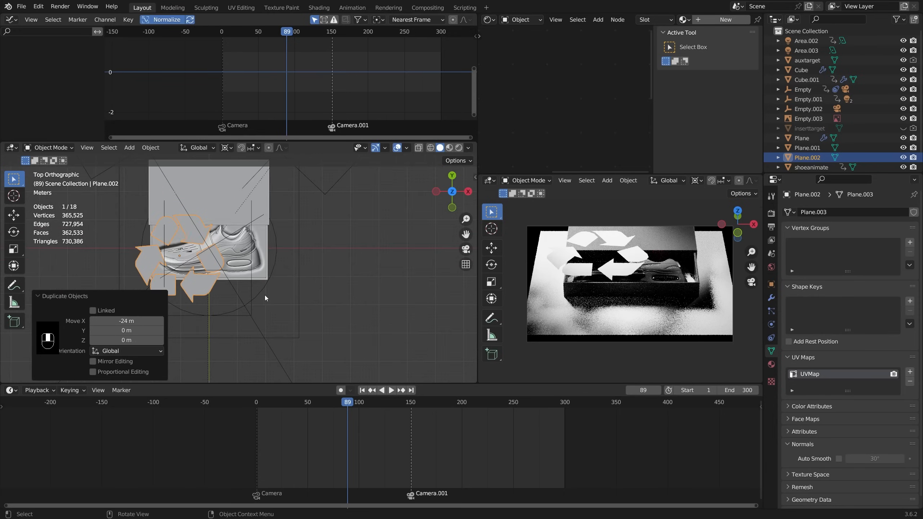
Join the symbol copy into auxtarget and select only the symbol's vertices in Edit Mode.
{"action": "left_click", "coordinate": [300, 308], "text": "shift"}
{"action": "key", "text": "ctrl+j"}
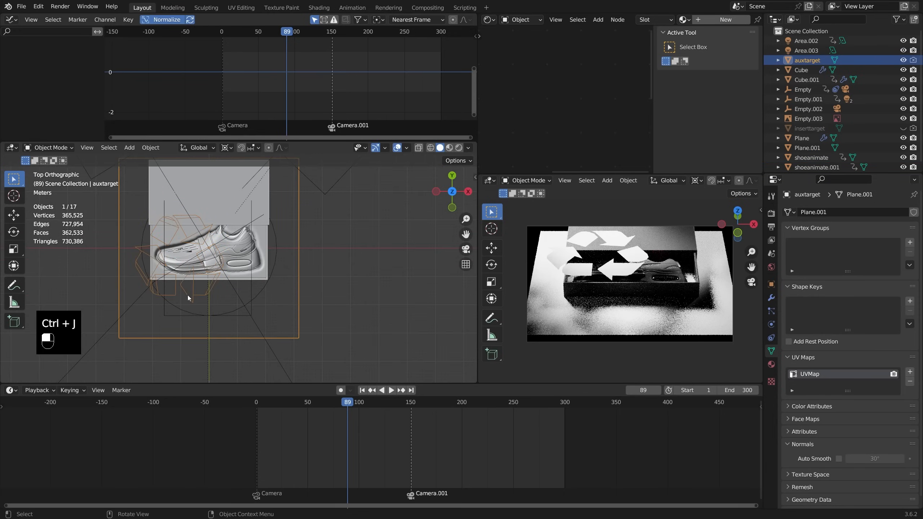
{"action": "scroll", "coordinate": [188, 296], "scroll_direction": "up", "scroll_amount": 2}
{"action": "key", "text": "Tab"}
{"action": "scroll", "coordinate": [193, 293], "scroll_direction": "down", "scroll_amount": 3}
{"action": "key", "text": "alt+a"}
{"action": "key", "text": "c"}
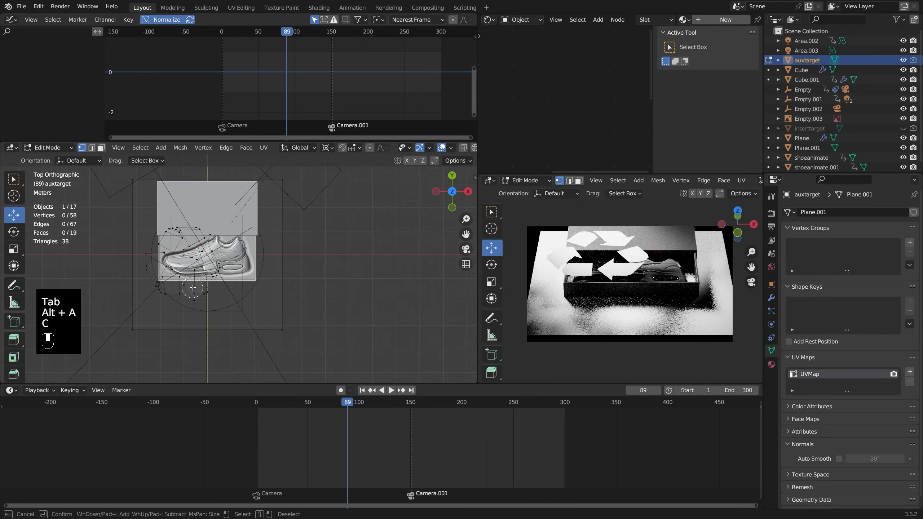
{"action": "right_click", "coordinate": [187, 260]}
Scale the symbol down about its median point and move it about 0.99 m along Y beside the shoe.
{"action": "key", "text": "s"}
{"action": "right_click", "coordinate": [227, 261]}
{"action": "key", "text": "period"}
{"action": "left_click", "coordinate": [246, 203]}
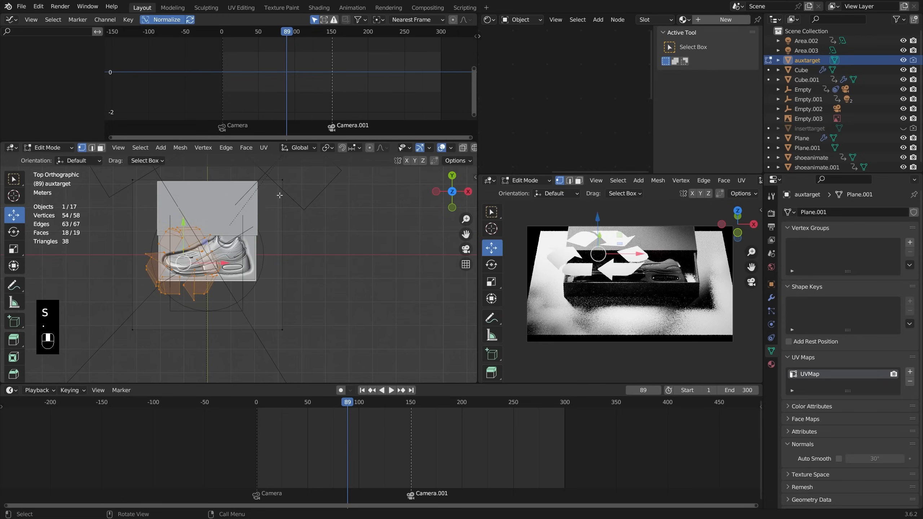
{"action": "key", "text": "s"}
{"action": "left_click", "coordinate": [211, 251]}
{"action": "key", "text": "g"}
{"action": "left_click", "coordinate": [212, 221]}
Lower the symbol along Z toward the box insert's surface.
{"action": "scroll", "coordinate": [211, 222], "scroll_direction": "up", "scroll_amount": 6}
{"action": "middle_click_drag", "start_coordinate": [212, 222], "coordinate": [255, 185]}
{"action": "scroll", "coordinate": [247, 191], "scroll_direction": "down", "scroll_amount": 3}
{"action": "scroll", "coordinate": [255, 185], "scroll_direction": "down", "scroll_amount": 2}
{"action": "key", "text": "g"}
{"action": "middle_click", "coordinate": [260, 197]}
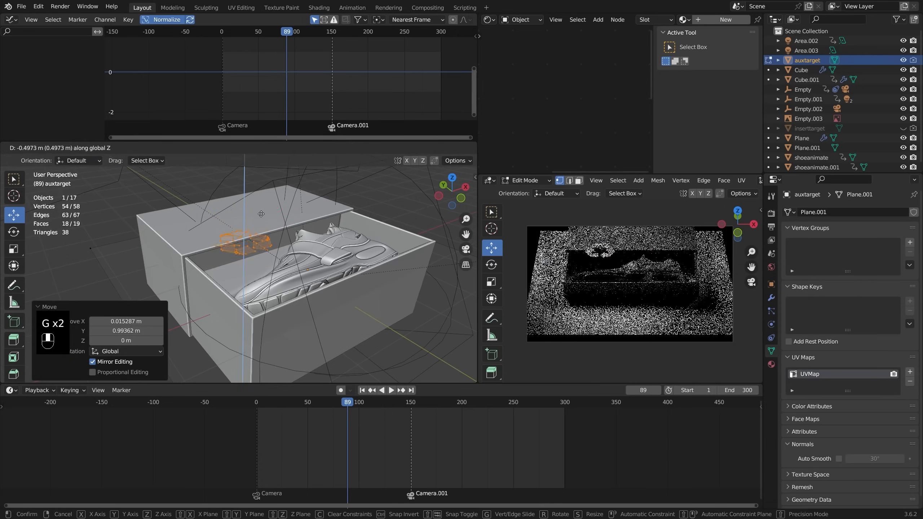
{"action": "left_click", "coordinate": [269, 245]}
Scale the symbol by 0.760, move it about -0.31 m along X and scale it again by 0.919.
{"action": "scroll", "coordinate": [276, 243], "scroll_direction": "up", "scroll_amount": 1}
{"action": "middle_click_drag", "start_coordinate": [293, 237], "coordinate": [269, 251]}
{"action": "key", "text": "s"}
{"action": "left_click", "coordinate": [284, 262]}
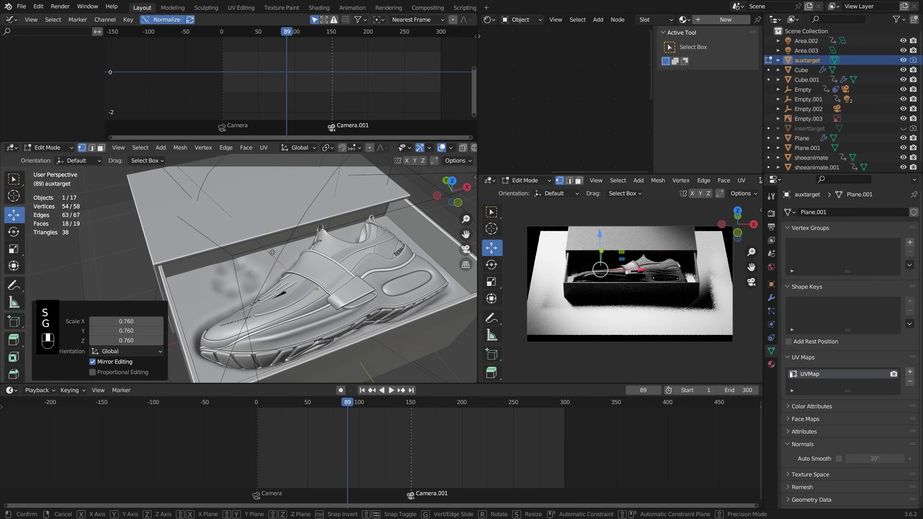
{"action": "key", "text": "g"}
{"action": "middle_click", "coordinate": [264, 251]}
{"action": "left_click", "coordinate": [259, 251]}
{"action": "key", "text": "s"}
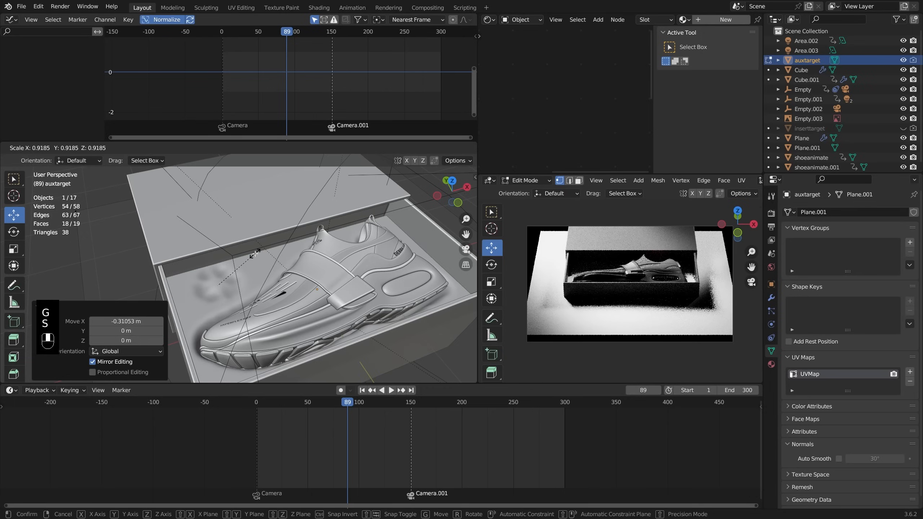
{"action": "left_click", "coordinate": [255, 253]}
Examine the recycling symbol's imprint in the box insert from several angles.
{"action": "middle_click_drag", "start_coordinate": [644, 229], "coordinate": [643, 248]}
{"action": "scroll", "coordinate": [643, 247], "scroll_direction": "up", "scroll_amount": 5}
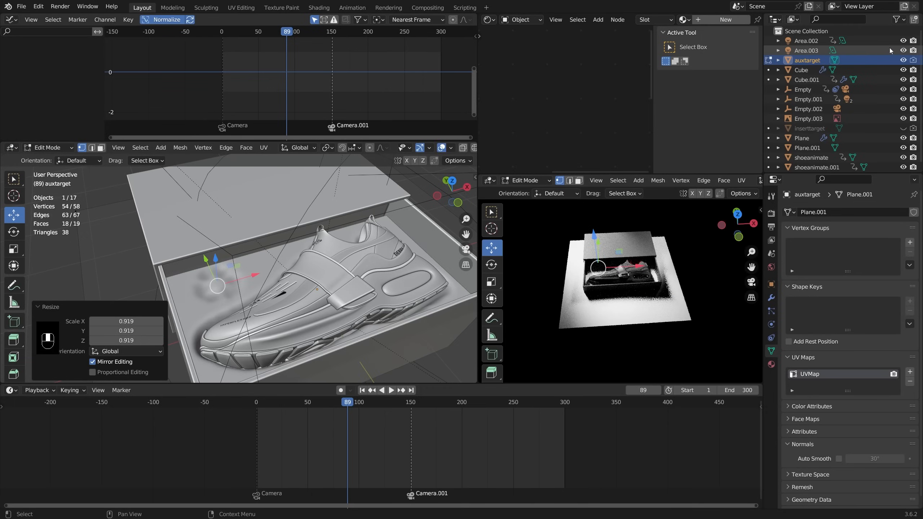
{"action": "middle_click_drag", "start_coordinate": [316, 256], "coordinate": [323, 235], "text": "shift"}
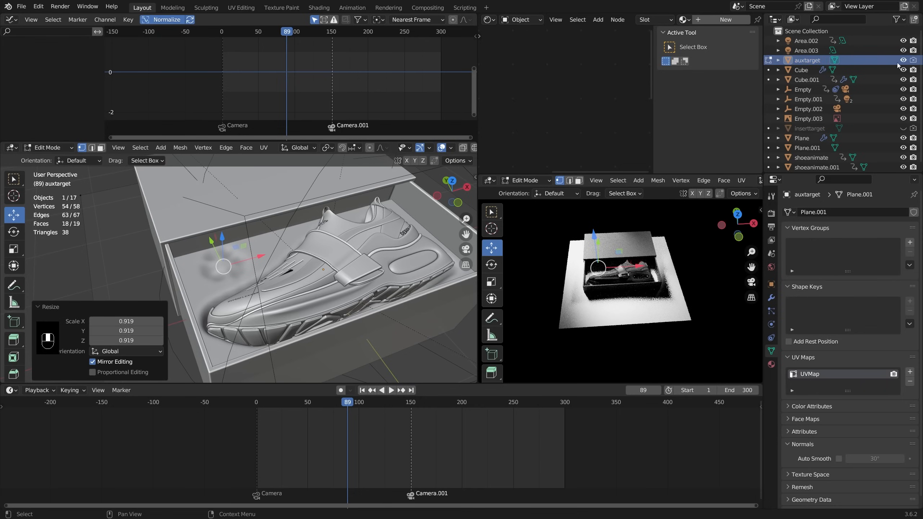
{"action": "key", "text": "alt+z"}
{"action": "key", "text": "alt+z"}
{"action": "middle_click_drag", "start_coordinate": [219, 256], "coordinate": [227, 264]}
{"action": "scroll", "coordinate": [227, 264], "scroll_direction": "up", "scroll_amount": 4}
{"action": "scroll", "coordinate": [255, 254], "scroll_direction": "down", "scroll_amount": 2}
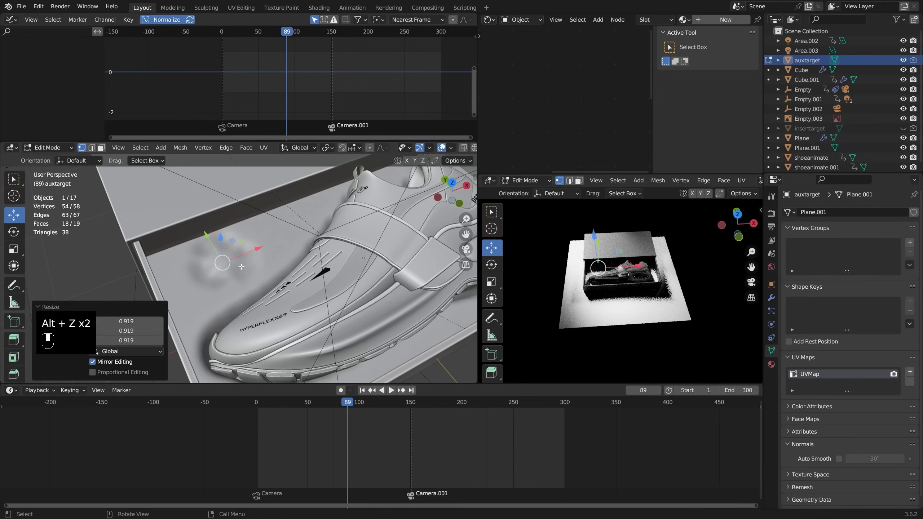
Select the box insert plane and set its Subdivision modifier's viewport level to 2 for a sharper imprint.
{"action": "key", "text": "Tab"}
{"action": "left_click", "coordinate": [268, 252]}
{"action": "left_click", "coordinate": [773, 298]}
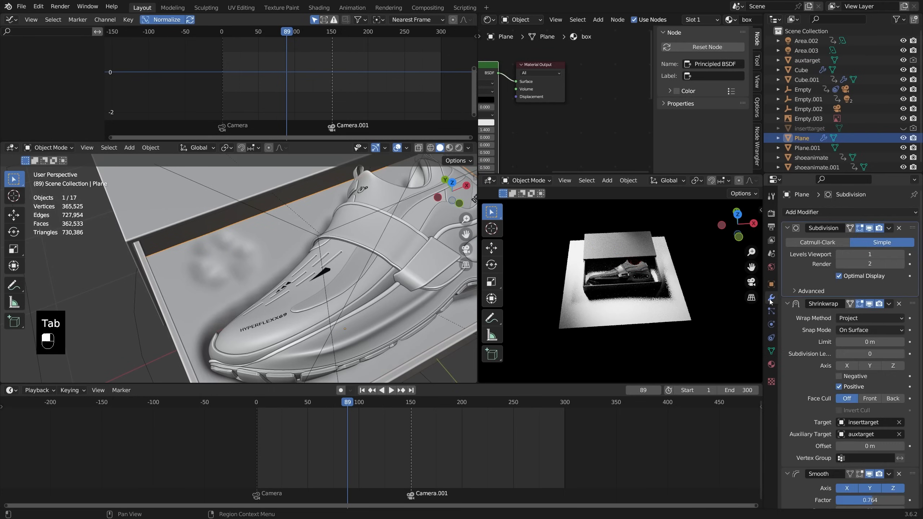
{"action": "scroll", "coordinate": [244, 261], "scroll_direction": "down", "scroll_amount": 6}
{"action": "key", "text": "ctrl+2"}
{"action": "middle_click_drag", "start_coordinate": [244, 261], "coordinate": [263, 234]}
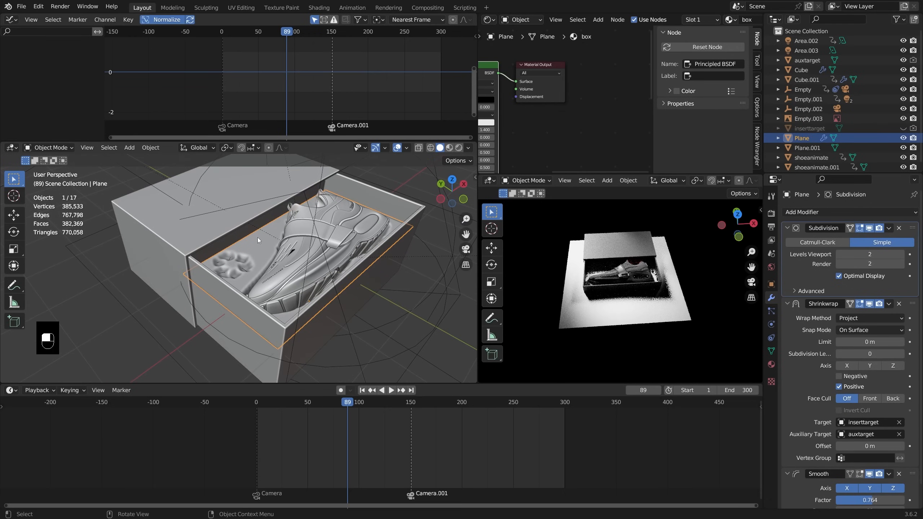
{"action": "scroll", "coordinate": [273, 236], "scroll_direction": "up", "scroll_amount": 1}
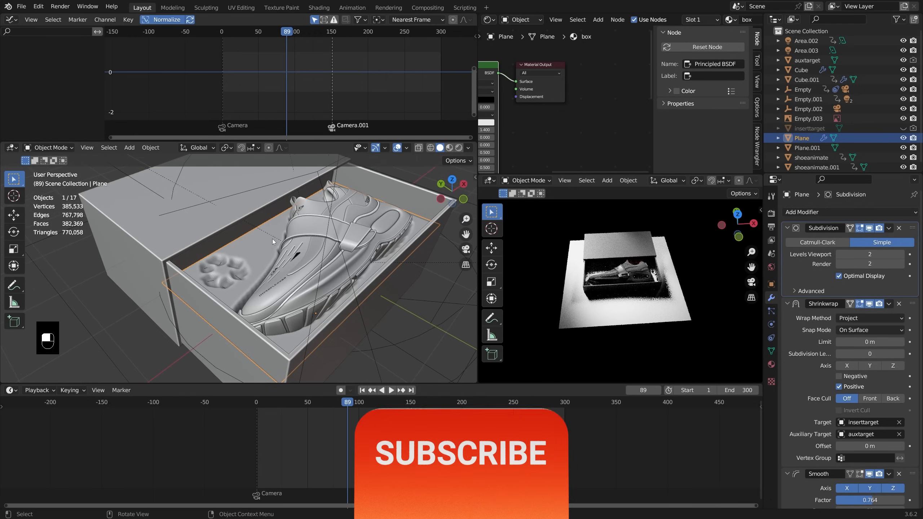
{"action": "scroll", "coordinate": [271, 257], "scroll_direction": "up", "scroll_amount": 2}
{"action": "middle_click_drag", "start_coordinate": [271, 257], "coordinate": [235, 259]}
{"action": "scroll", "coordinate": [235, 258], "scroll_direction": "down", "scroll_amount": 1}
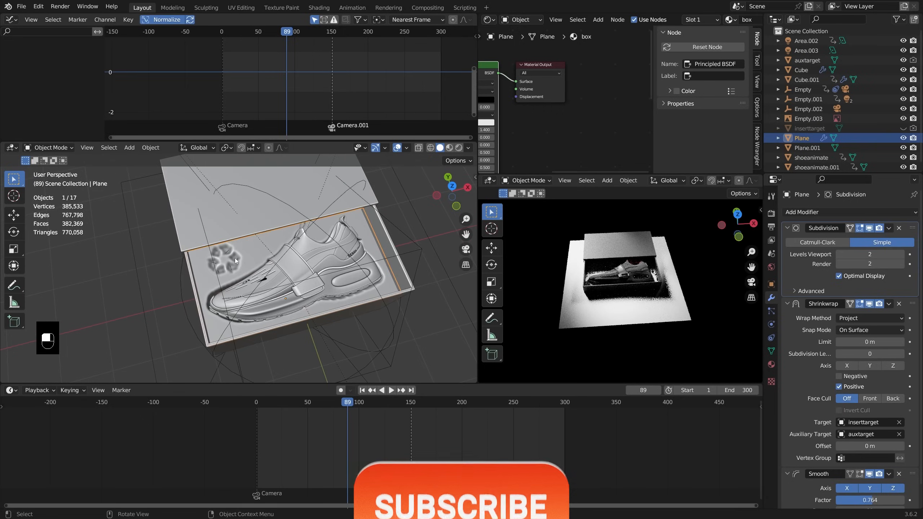
Select auxtarget again and select only its recycling symbol vertices in Edit Mode.
{"action": "left_click", "coordinate": [446, 257]}
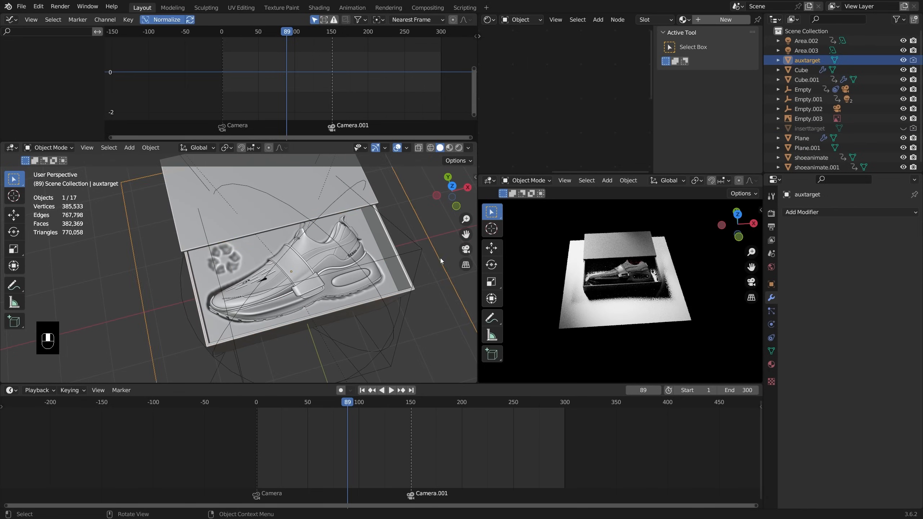
{"action": "key", "text": "Tab"}
{"action": "key", "text": "a"}
{"action": "key", "text": "alt+z"}
{"action": "key", "text": "alt+a"}
{"action": "key", "text": "c"}
{"action": "left_click", "coordinate": [233, 256]}
{"action": "right_click", "coordinate": [232, 256]}
{"action": "key", "text": "alt+z"}
Scale the symbol by 1.168 and reposition it horizontally in the insert's corner with Z locked.
{"action": "scroll", "coordinate": [261, 262], "scroll_direction": "up", "scroll_amount": 4}
{"action": "key", "text": "s"}
{"action": "left_click", "coordinate": [316, 257]}
{"action": "middle_click_drag", "start_coordinate": [316, 257], "coordinate": [293, 248]}
{"action": "scroll", "coordinate": [293, 248], "scroll_direction": "down", "scroll_amount": 1}
{"action": "key", "text": "g"}
{"action": "key", "text": "shift+z"}
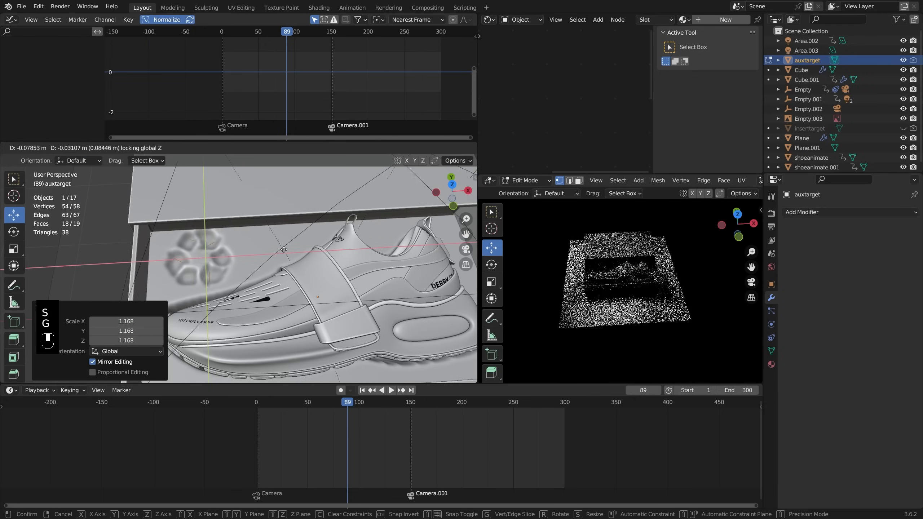
{"action": "left_click", "coordinate": [280, 250]}
{"action": "key", "text": "Tab"}
Hide auxtarget in the viewport, return to the camera view and scrub to frame 123.
{"action": "scroll", "coordinate": [274, 235], "scroll_direction": "down", "scroll_amount": 3}
{"action": "scroll", "coordinate": [596, 268], "scroll_direction": "up", "scroll_amount": 1}
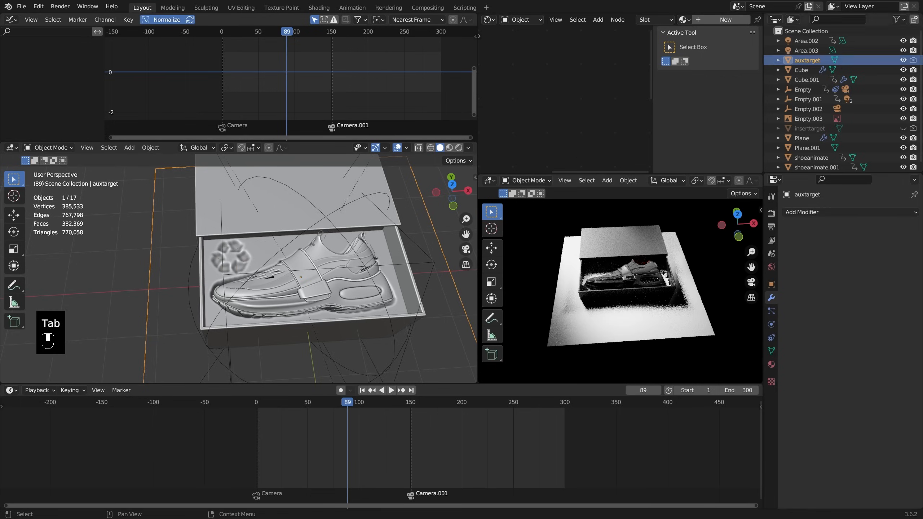
{"action": "left_click", "coordinate": [904, 60]}
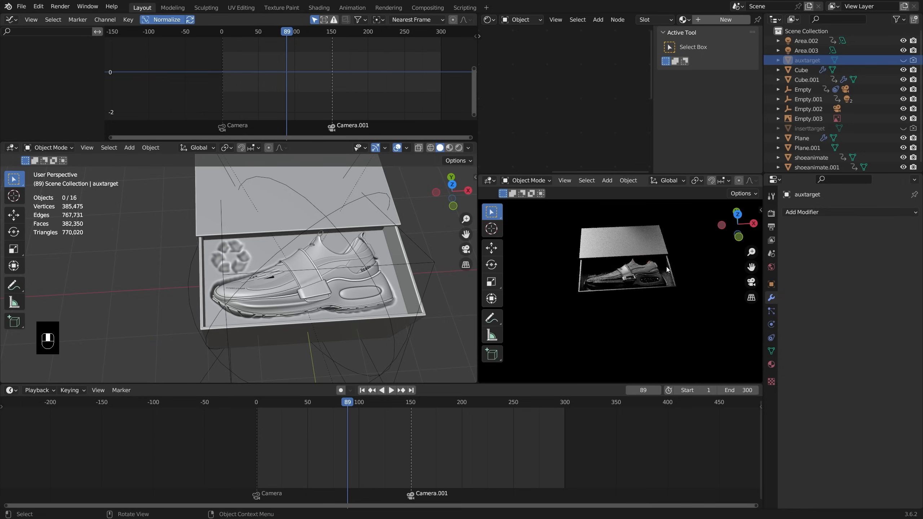
{"action": "key", "text": "KP_0"}
{"action": "left_click_drag", "start_coordinate": [351, 403], "coordinate": [384, 400]}
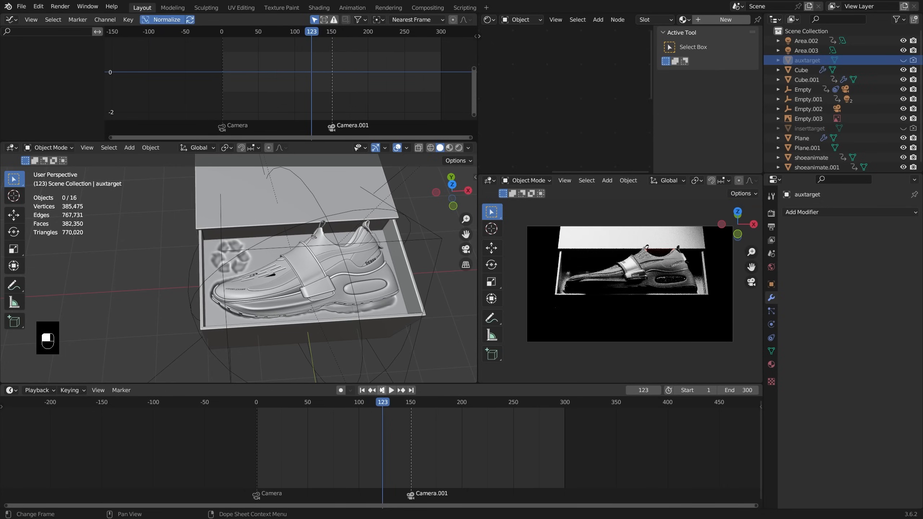
Select the box insert plane, add an Image Texture with mapping nodes to its box material, and cut the link to Base Color.
{"action": "left_click", "coordinate": [396, 298]}
{"action": "mouse_move", "coordinate": [554, 82]}
{"action": "middle_mouse_down"}
{"action": "mouse_move", "coordinate": [662, 55]}
{"action": "mouse_move", "coordinate": [552, 86]}
{"action": "mouse_move", "coordinate": [555, 95]}
{"action": "middle_mouse_up"}
{"action": "key", "text": "ctrl+t"}
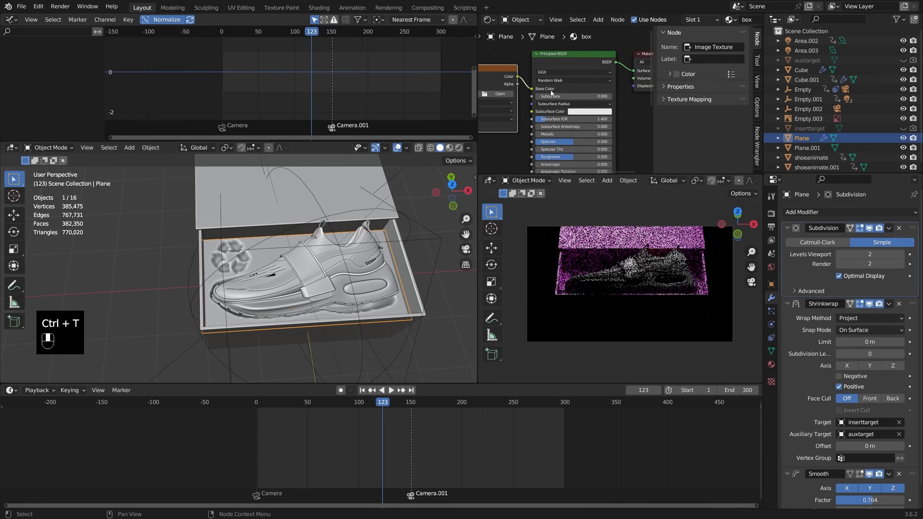
{"action": "key", "text": "g"}
{"action": "right_click_drag", "start_coordinate": [540, 86], "coordinate": [565, 87], "text": "ctrl"}
{"action": "middle_click_drag", "start_coordinate": [567, 87], "coordinate": [619, 67]}
Switch the Image Texture node to a Magic Texture.
{"action": "left_click", "coordinate": [553, 91]}
{"action": "key", "text": "shift+s"}
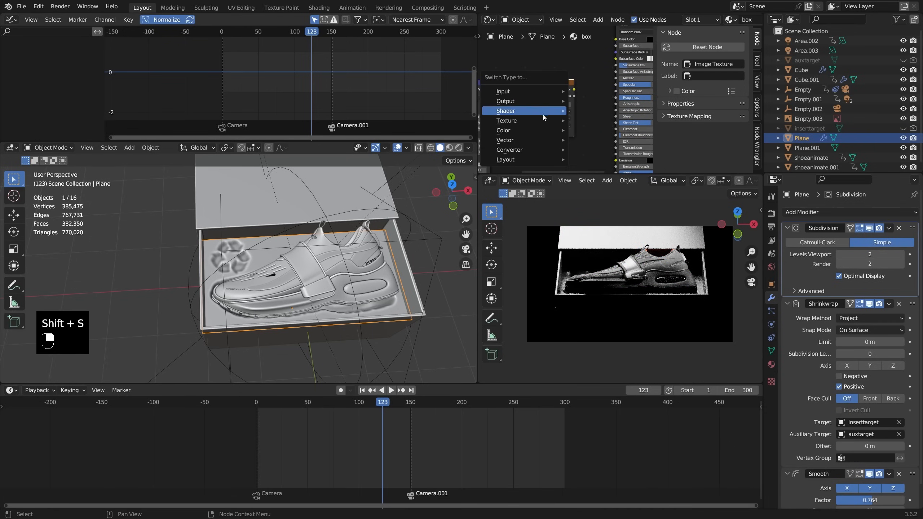
{"action": "mouse_move", "coordinate": [561, 122]}
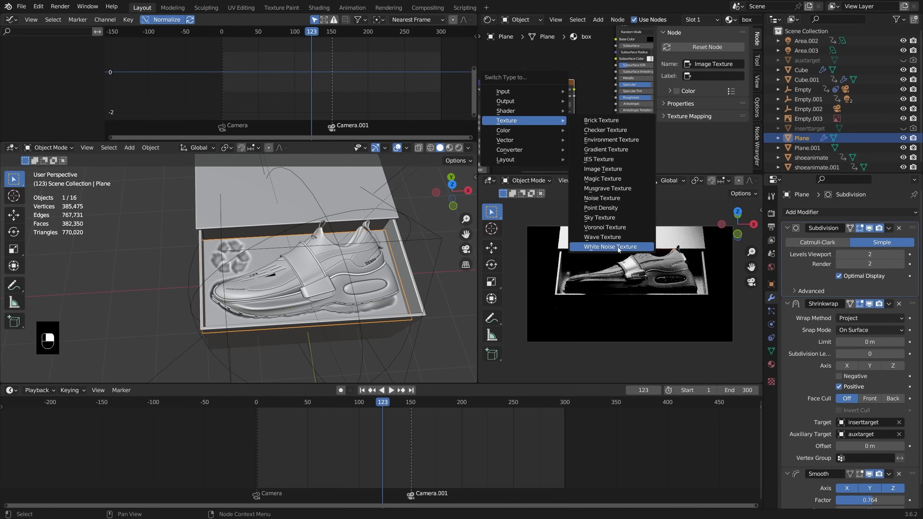
{"action": "left_click", "coordinate": [617, 178]}
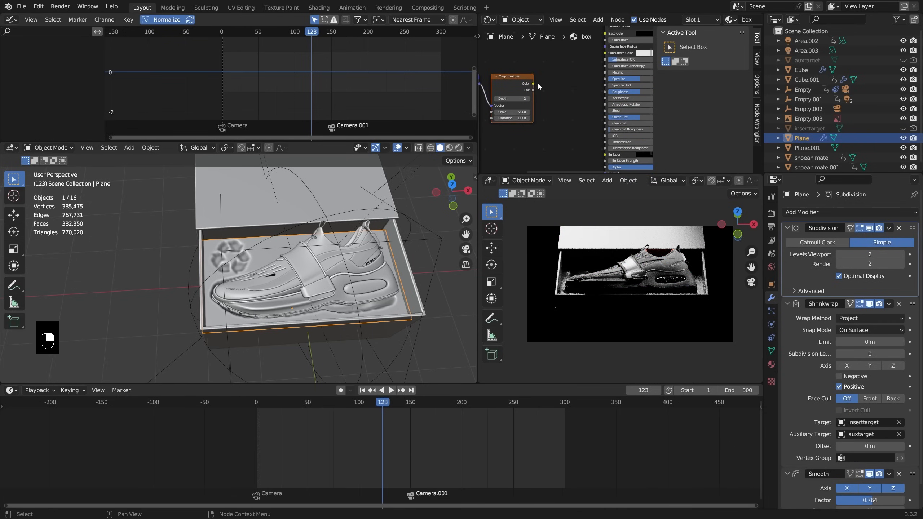
Feed the Magic Texture's Color into the shader's Normal through the Height input of a new Bump node.
{"action": "left_click_drag", "start_coordinate": [573, 123], "coordinate": [605, 103]}
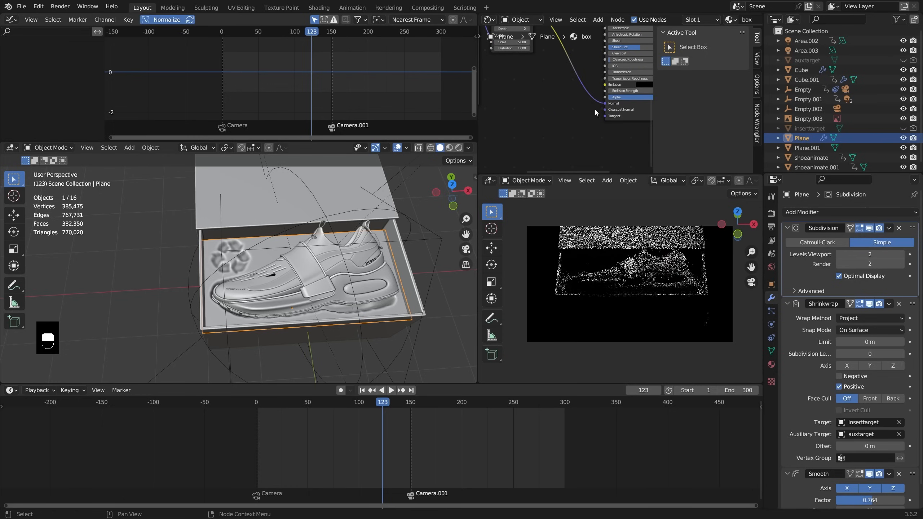
{"action": "key", "text": "shift+a"}
{"action": "mouse_move", "coordinate": [584, 185]}
{"action": "left_click", "coordinate": [624, 179]}
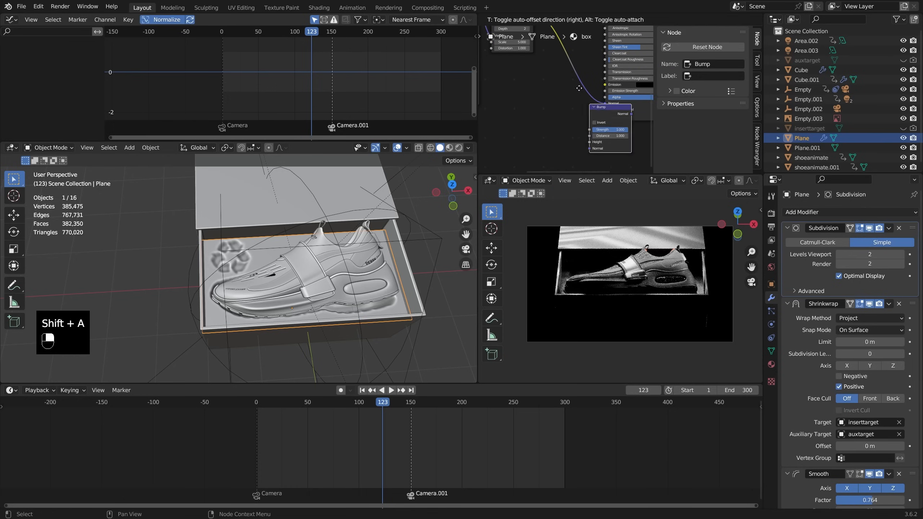
{"action": "left_click", "coordinate": [585, 142]}
{"action": "left_click_drag", "start_coordinate": [585, 139], "coordinate": [584, 134]}
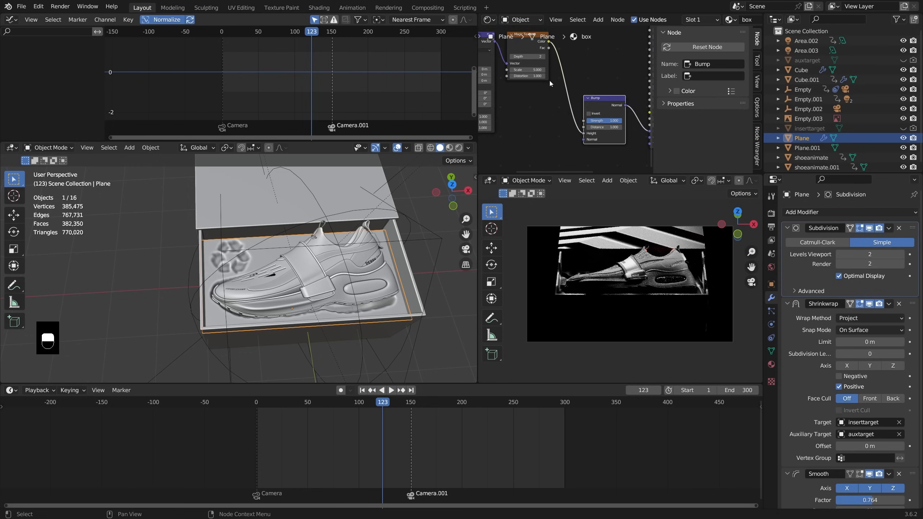
Link the Texture Coordinate node's Object output to the Mapping vector and raise the Magic Texture's scale for a finer surface grain.
{"action": "middle_click_drag", "start_coordinate": [553, 83], "coordinate": [648, 106]}
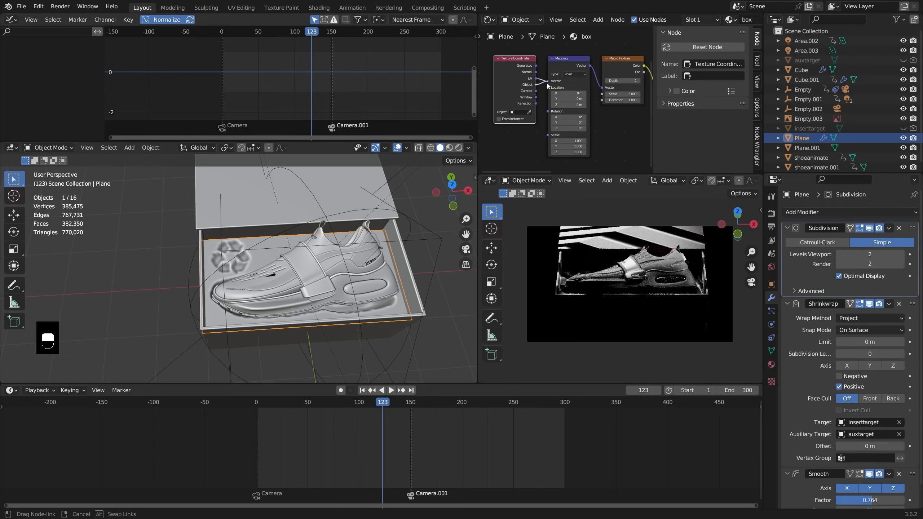
{"action": "middle_click_drag", "start_coordinate": [618, 145], "coordinate": [524, 109]}
{"action": "scroll", "coordinate": [525, 109], "scroll_direction": "up", "scroll_amount": 3}
{"action": "mouse_move", "coordinate": [621, 127]}
{"action": "left_mouse_down", "text": "shift"}
{"action": "mouse_move", "coordinate": [599, 128]}
{"action": "mouse_move", "coordinate": [635, 120]}
{"action": "mouse_move", "coordinate": [616, 120]}
{"action": "left_mouse_up", "text": "shift"}
{"action": "middle_click_drag", "start_coordinate": [620, 243], "coordinate": [651, 274]}
{"action": "scroll", "coordinate": [639, 273], "scroll_direction": "up", "scroll_amount": 7}
{"action": "middle_click_drag", "start_coordinate": [650, 274], "coordinate": [596, 218], "text": "shift"}
{"action": "scroll", "coordinate": [625, 254], "scroll_direction": "up", "scroll_amount": 1}
{"action": "middle_click_drag", "start_coordinate": [542, 74], "coordinate": [551, 113]}
{"action": "left_click_drag", "start_coordinate": [538, 96], "coordinate": [571, 96]}
{"action": "middle_click_drag", "start_coordinate": [597, 118], "coordinate": [527, 149]}
{"action": "scroll", "coordinate": [570, 103], "scroll_direction": "down", "scroll_amount": 3}
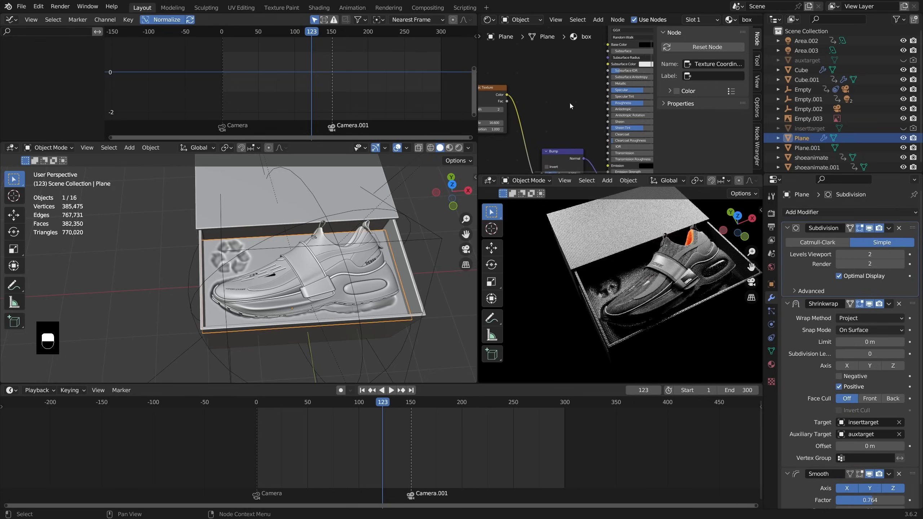
Raise the box material's Roughness for a matte finish and return to the camera view.
{"action": "middle_click_drag", "start_coordinate": [570, 104], "coordinate": [533, 112]}
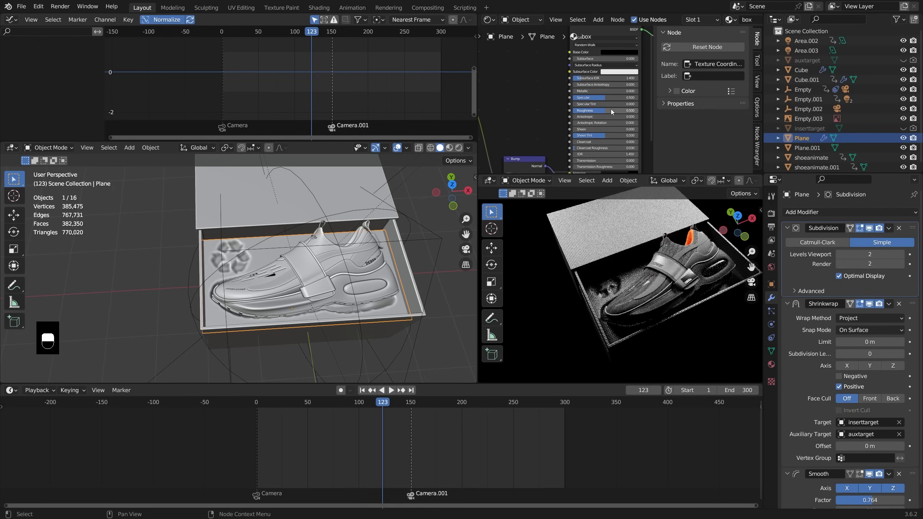
{"action": "left_click_drag", "start_coordinate": [602, 111], "coordinate": [632, 111]}
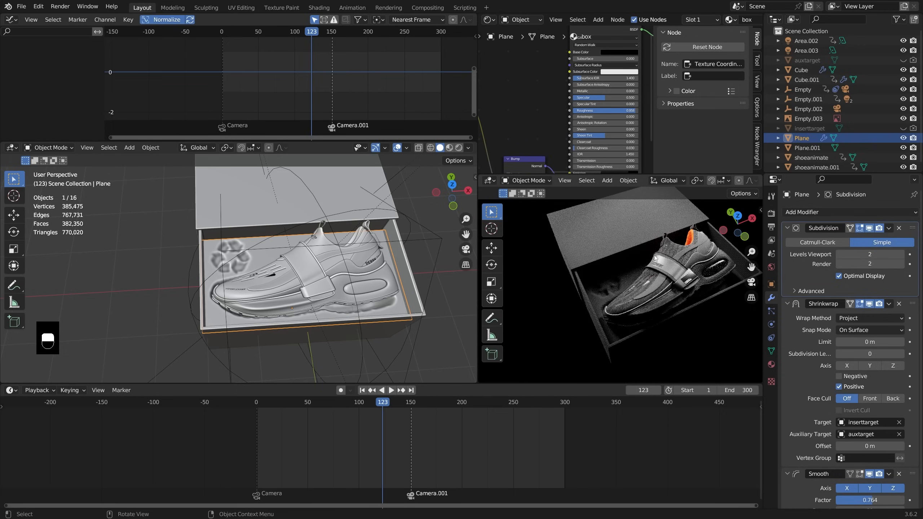
{"action": "key", "text": "KP_0"}
Play and scrub the second shot in the camera view to examine the shoe's motion and lighting.
{"action": "key", "text": "space"}
{"action": "scroll", "coordinate": [656, 275], "scroll_direction": "down", "scroll_amount": 2}
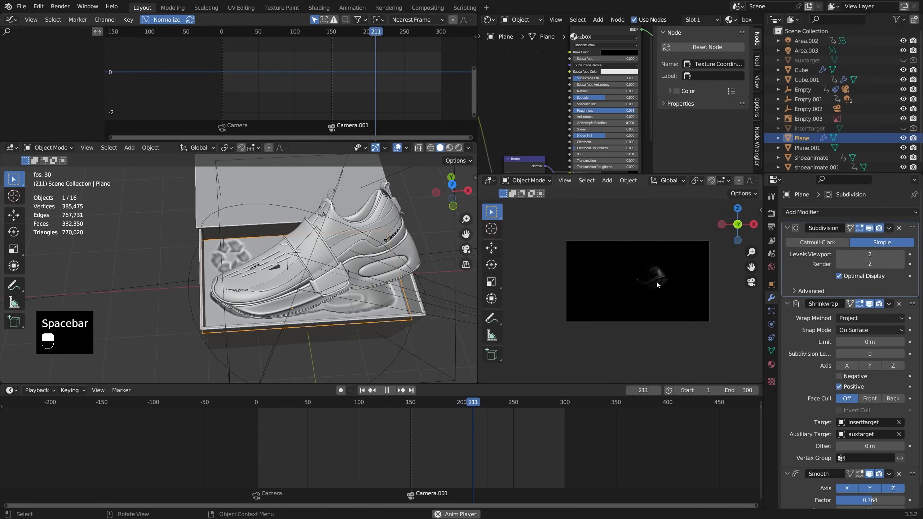
{"action": "left_click", "coordinate": [403, 403]}
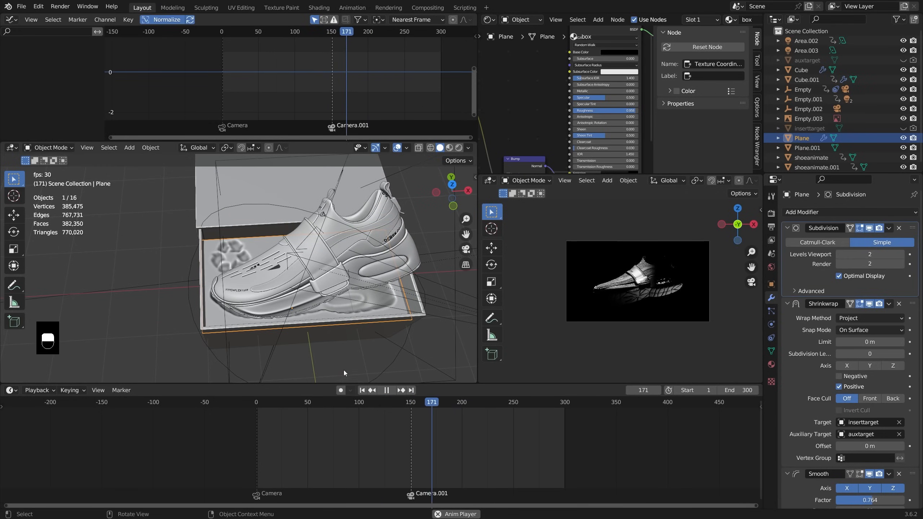
{"action": "scroll", "coordinate": [370, 356], "scroll_direction": "down", "scroll_amount": 2}
{"action": "key", "text": "space"}
{"action": "middle_click_drag", "start_coordinate": [395, 375], "coordinate": [443, 394]}
{"action": "left_click_drag", "start_coordinate": [412, 403], "coordinate": [459, 402]}
{"action": "left_click_drag", "start_coordinate": [519, 395], "coordinate": [355, 421]}
{"action": "key", "text": "space"}
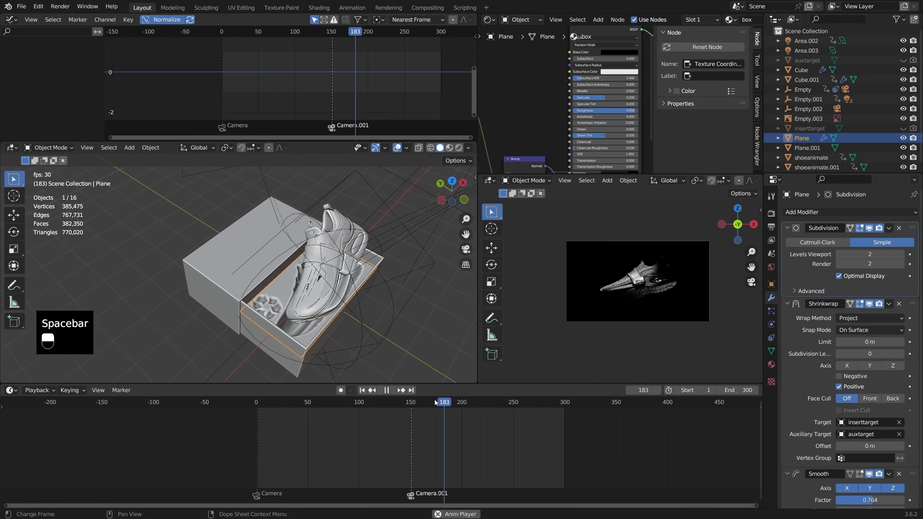
{"action": "key", "text": "space"}
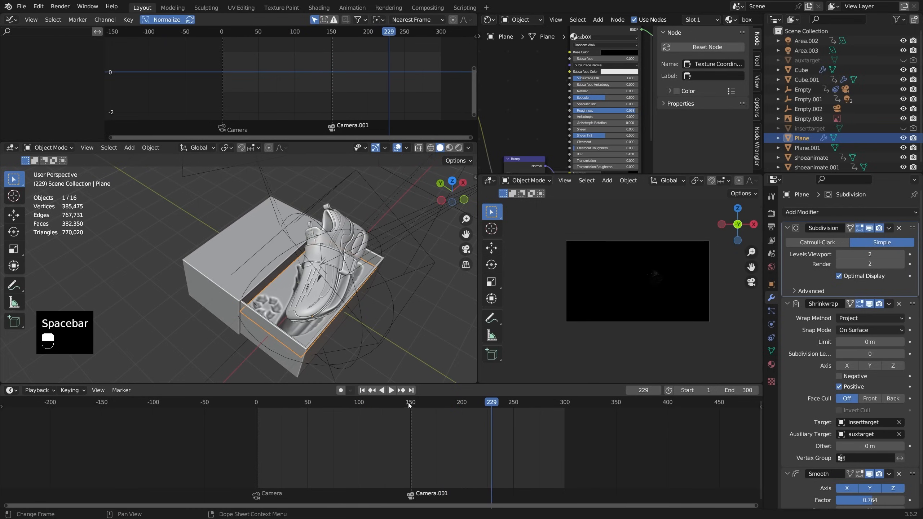
{"action": "left_click", "coordinate": [407, 402]}
{"action": "key", "text": "space"}
{"action": "key", "text": "space"}
Replay the animation from the start and across the camera switch, and scrub back through the box-opening shot to frame 115.
{"action": "left_click", "coordinate": [252, 406]}
{"action": "key", "text": "space"}
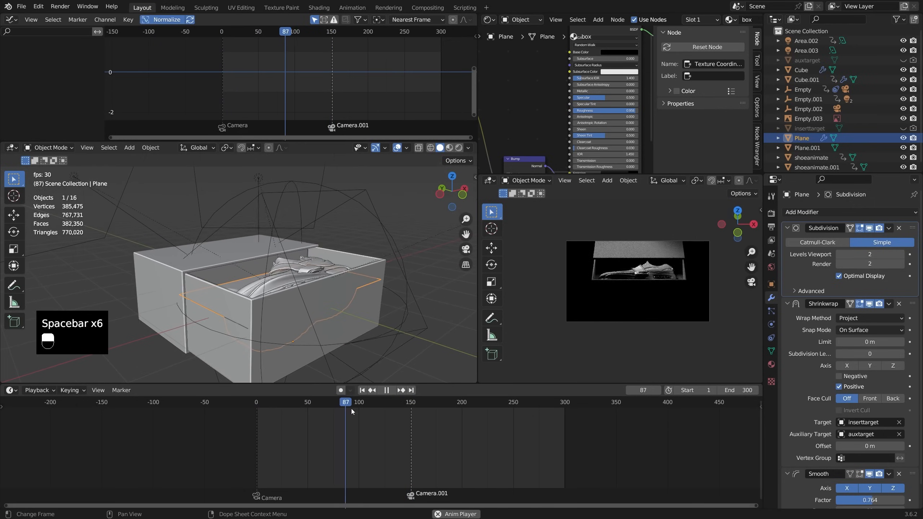
{"action": "left_click", "coordinate": [389, 403]}
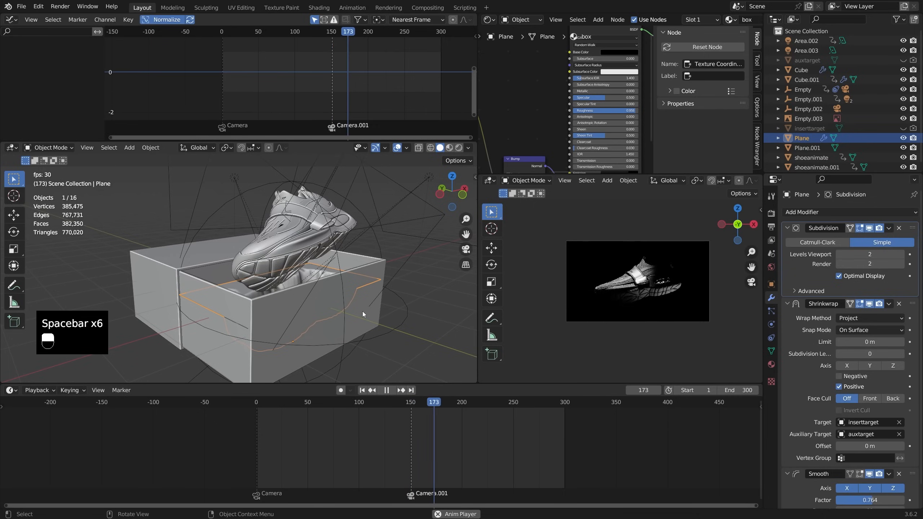
{"action": "key", "text": "space"}
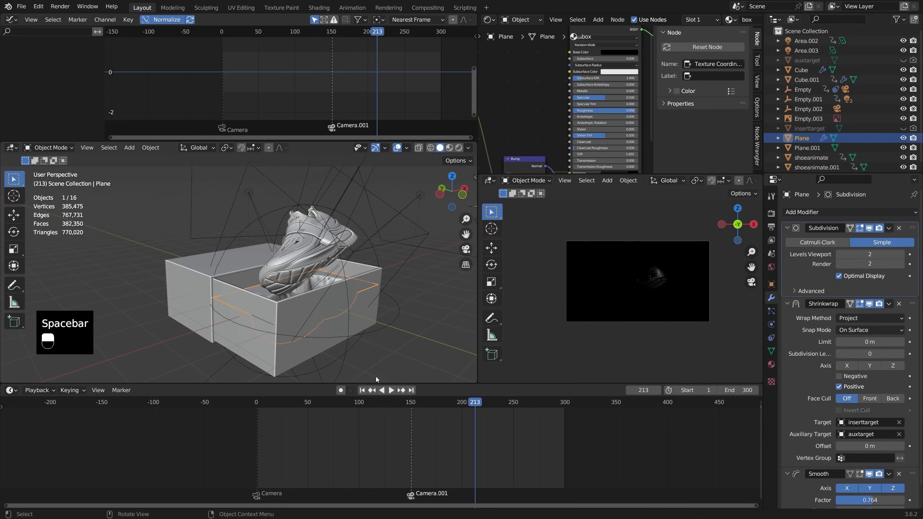
{"action": "key", "text": "space"}
{"action": "left_click", "coordinate": [393, 403]}
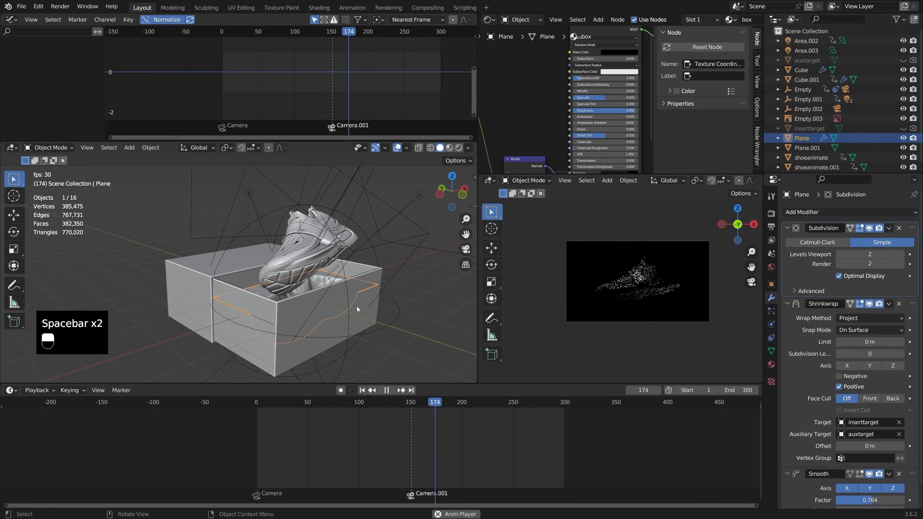
{"action": "key", "text": "space"}
{"action": "left_click", "coordinate": [409, 406]}
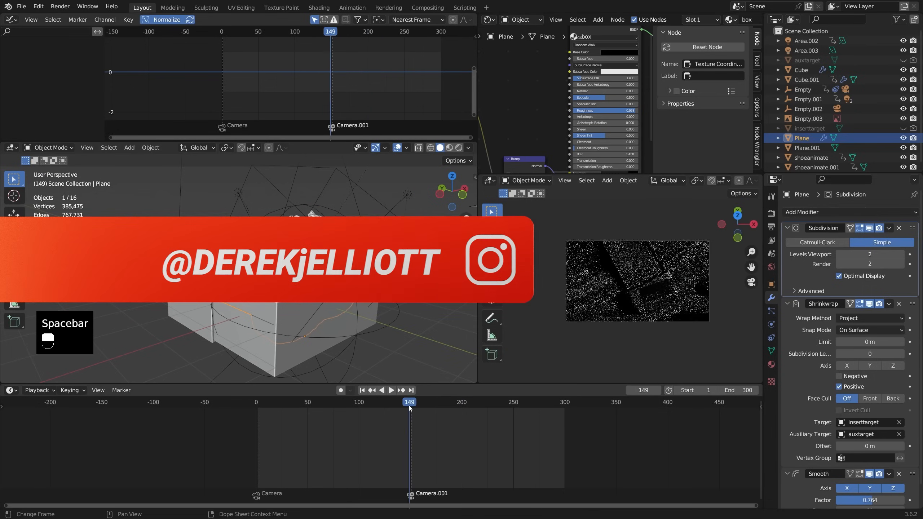
{"action": "key", "text": "space"}
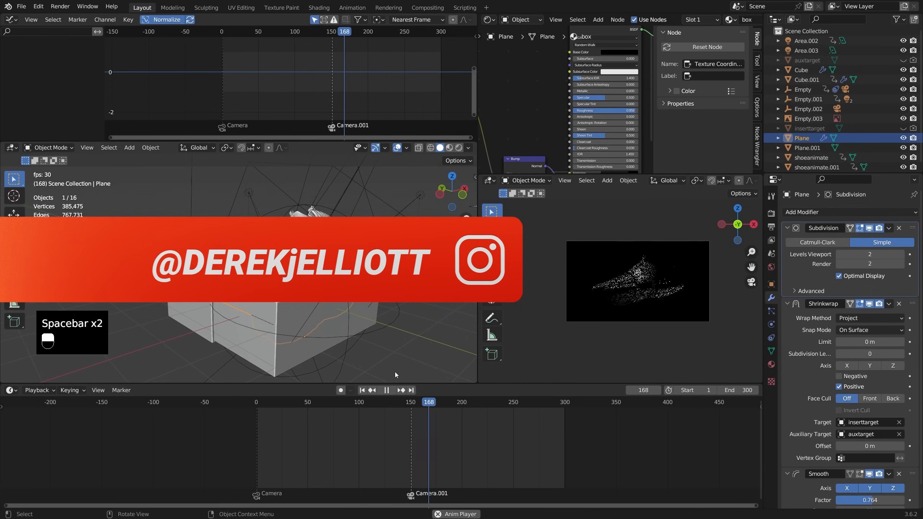
{"action": "key", "text": "space"}
{"action": "left_click_drag", "start_coordinate": [405, 404], "coordinate": [508, 400]}
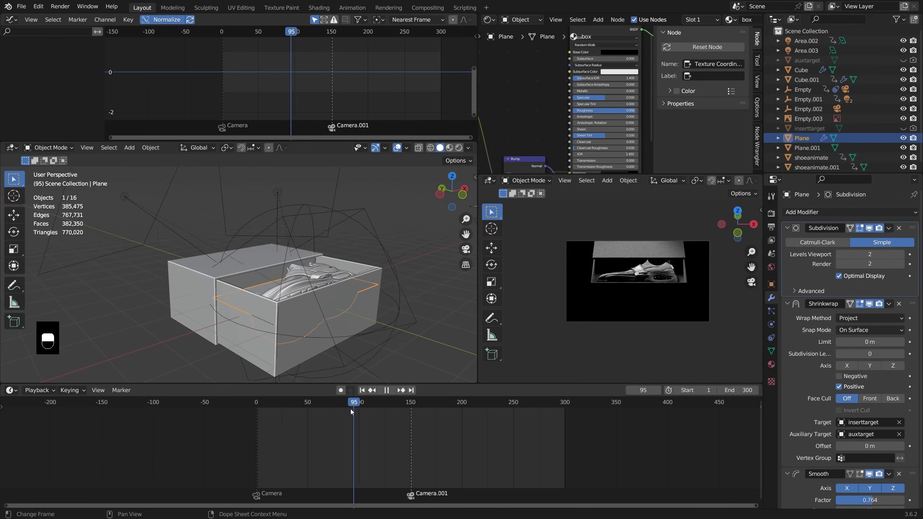
{"action": "left_click_drag", "start_coordinate": [274, 413], "coordinate": [435, 412]}
{"action": "left_click_drag", "start_coordinate": [303, 422], "coordinate": [374, 414]}
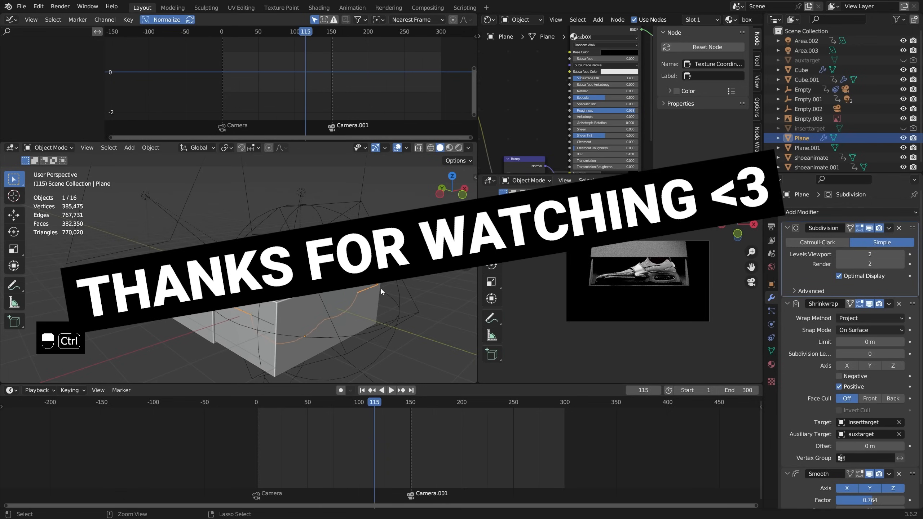